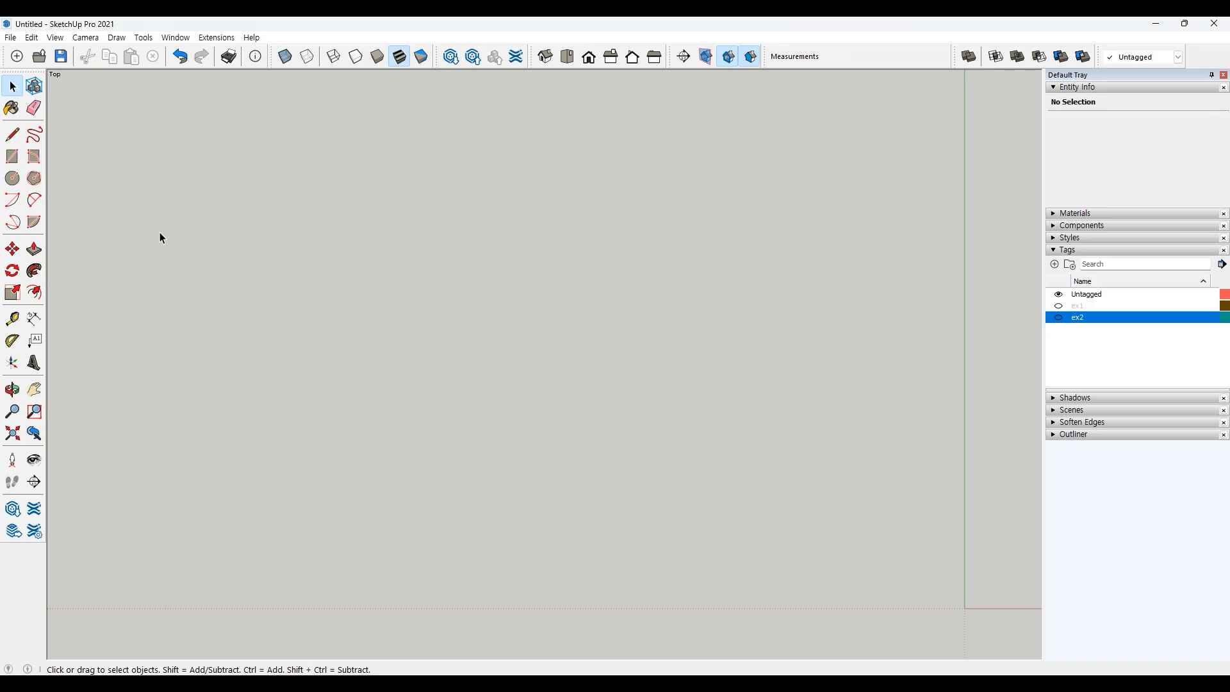
Draw a center-point arc sweeping about 44 degrees in the upper part of the drawing area, starting along the red axis
{"action": "left_click", "coordinate": [13, 201]}
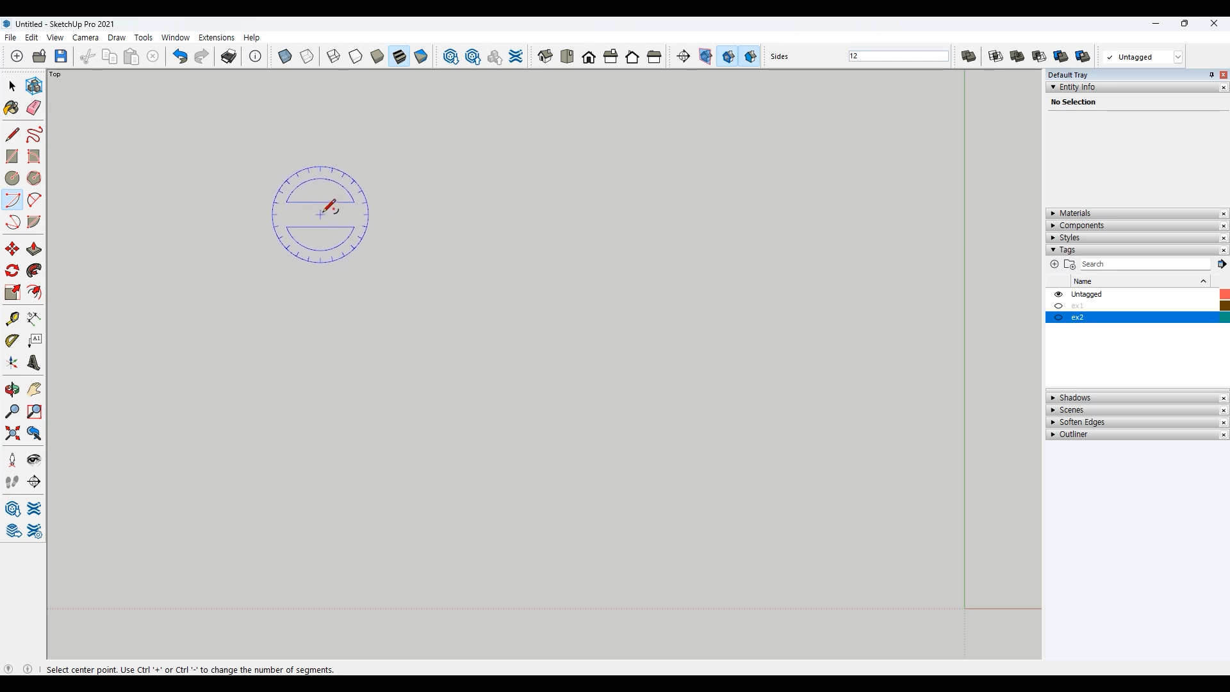
{"action": "left_click", "coordinate": [322, 212]}
{"action": "left_click", "coordinate": [322, 212]}
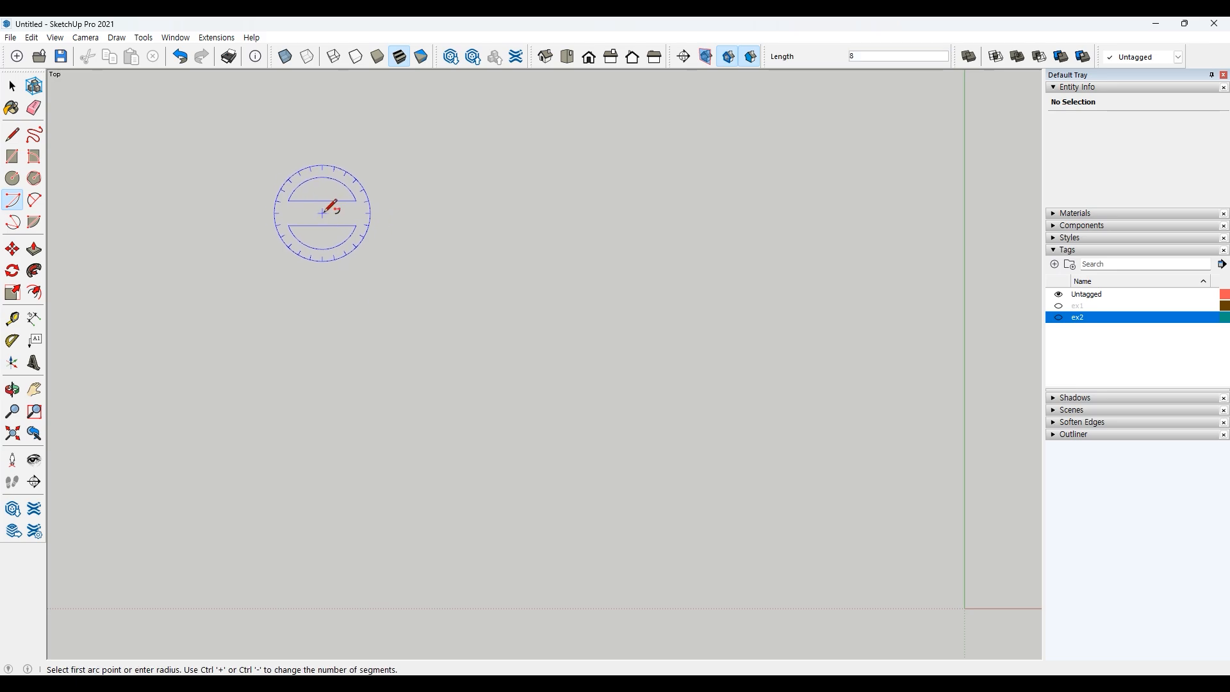
{"action": "left_click", "coordinate": [378, 212]}
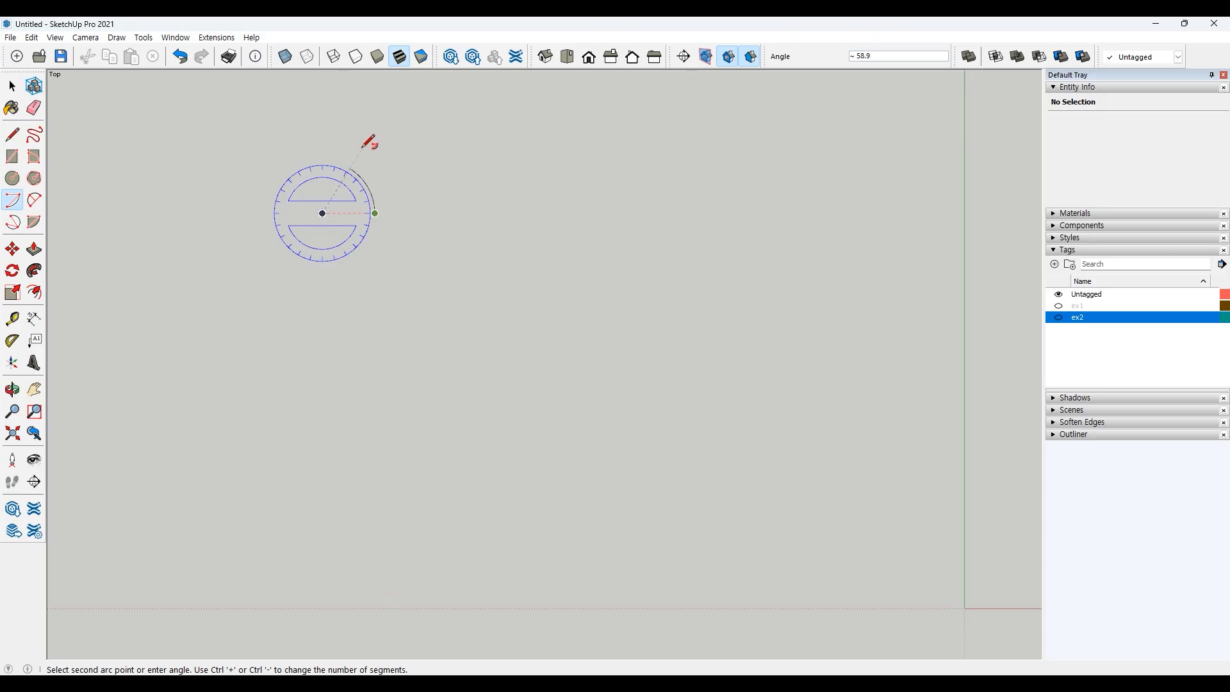
{"action": "left_click", "coordinate": [377, 164]}
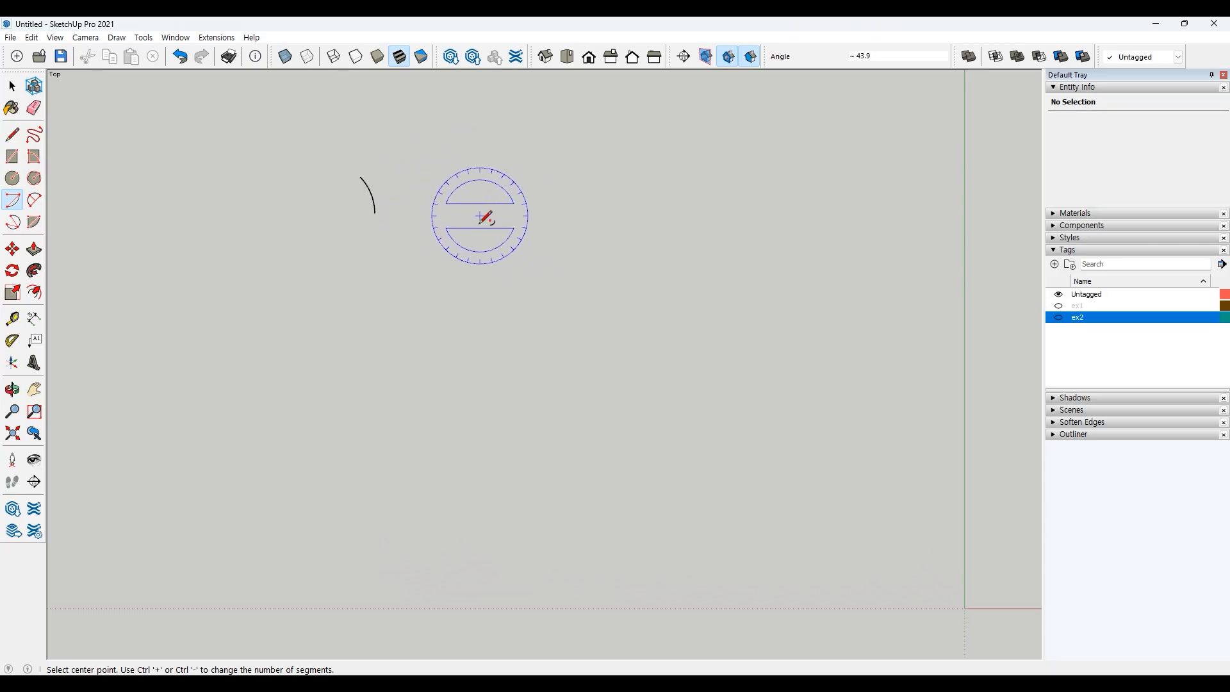
Draw a second center-point arc beside the first one, with a radius of 500 and an angle of 45 degrees
{"action": "left_click", "coordinate": [471, 209]}
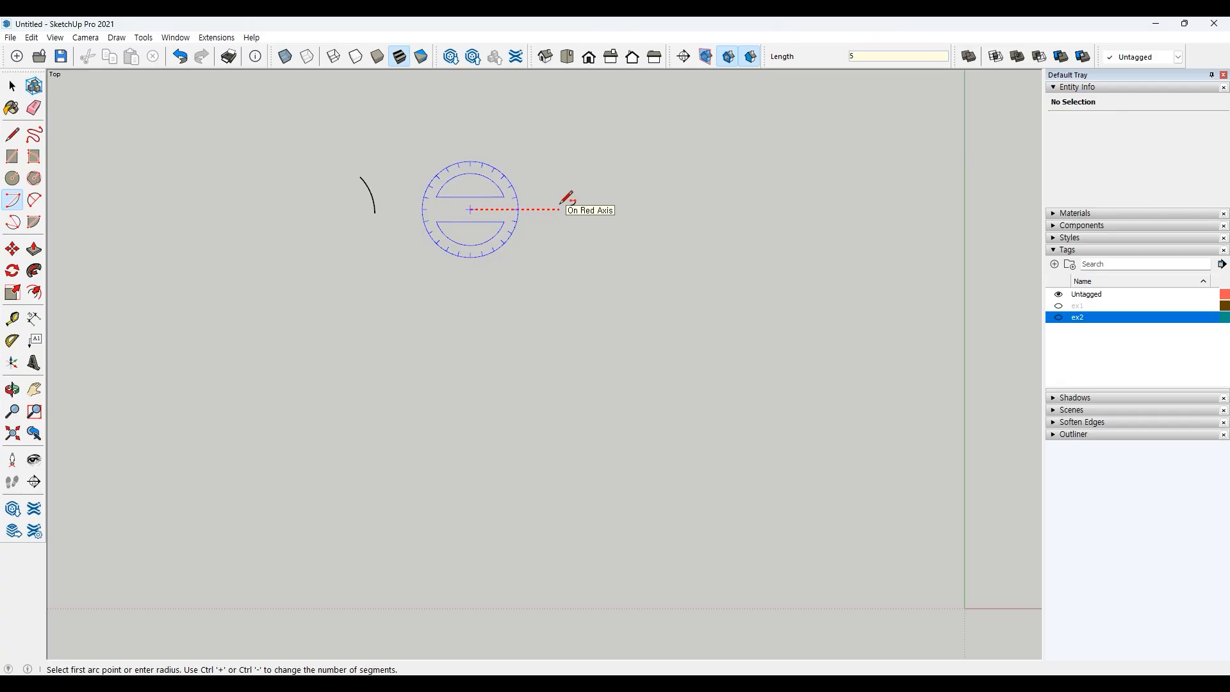
{"action": "key", "text": "Return"}
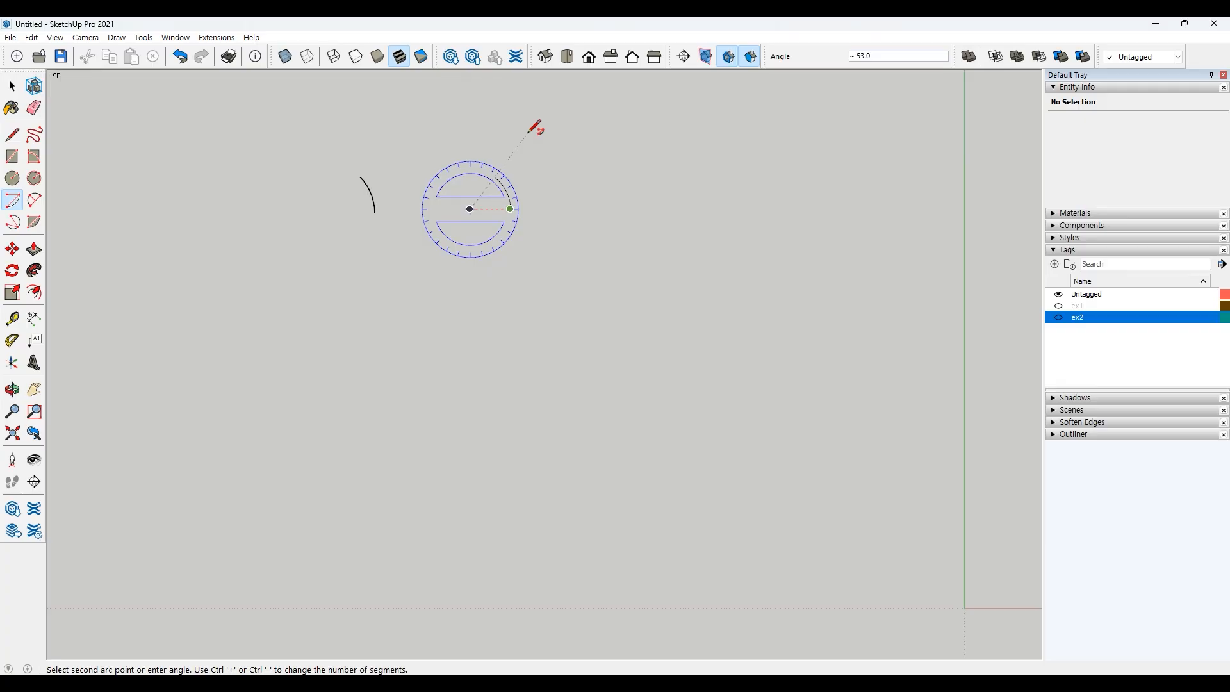
{"action": "type", "text": "45"}
{"action": "key", "text": "Return"}
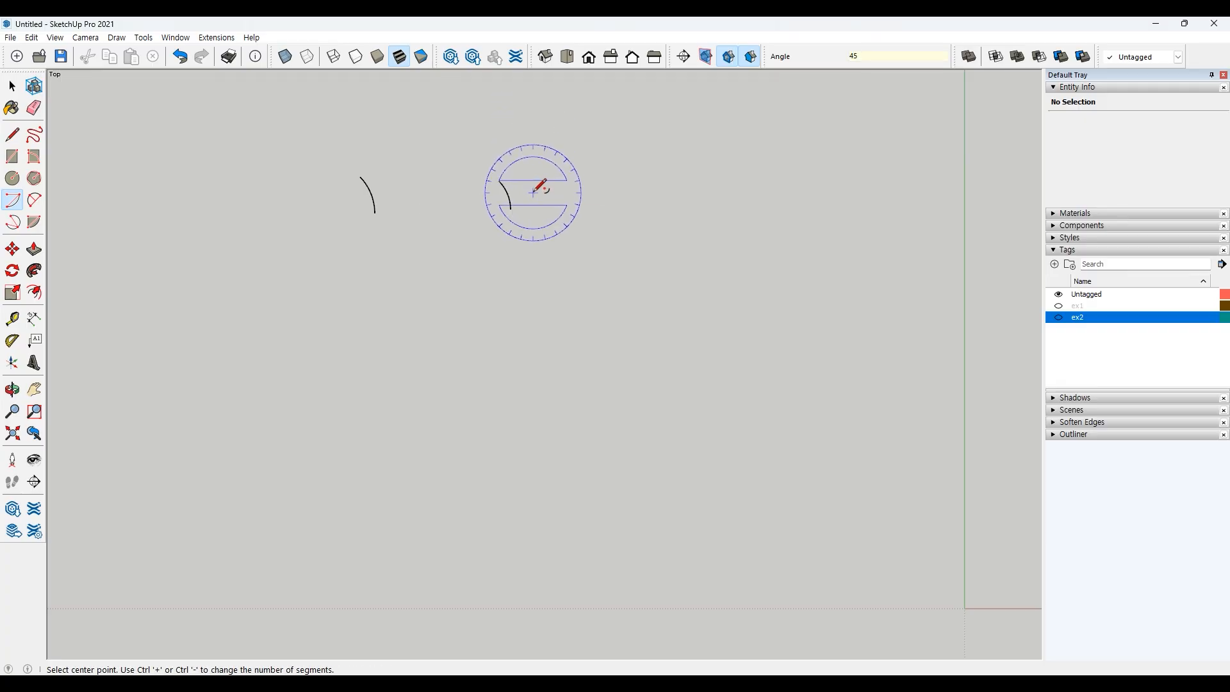
{"action": "key", "text": "space"}
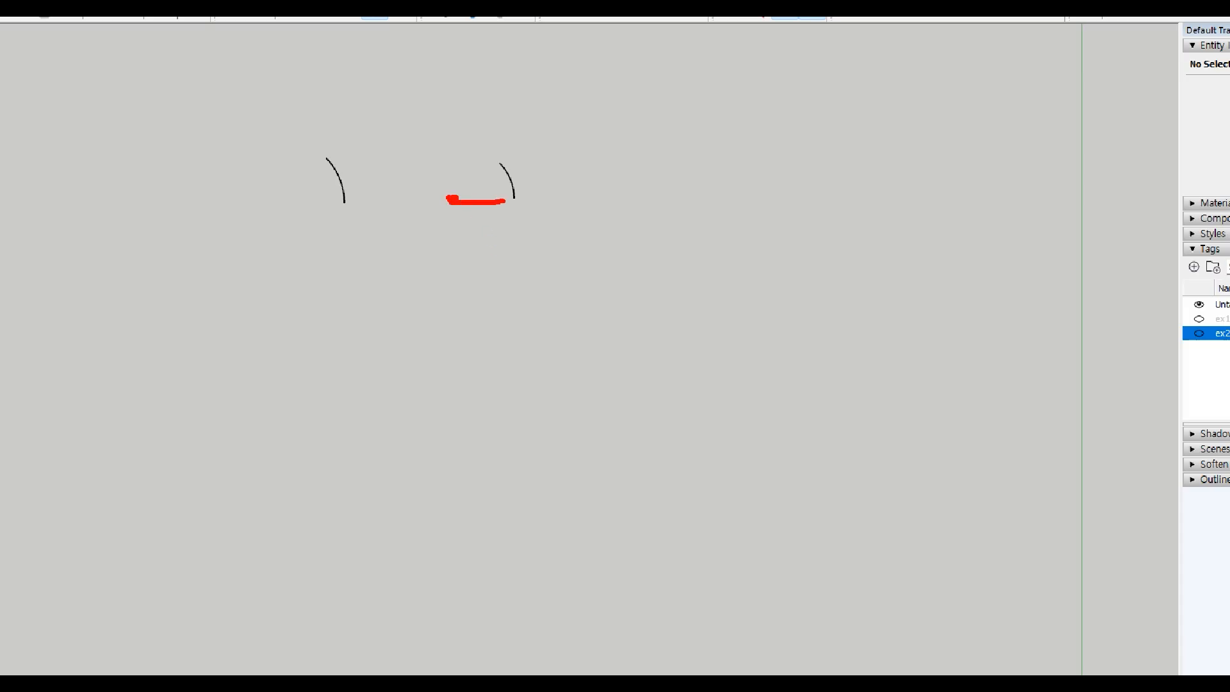
{"action": "mouse_move", "coordinate": [467, 230]}
{"action": "left_mouse_down"}
{"action": "mouse_move", "coordinate": [460, 249]}
{"action": "mouse_move", "coordinate": [517, 232]}
{"action": "left_mouse_up"}
{"action": "mouse_move", "coordinate": [488, 169]}
{"action": "left_mouse_down"}
{"action": "mouse_move", "coordinate": [450, 199]}
{"action": "mouse_move", "coordinate": [534, 147]}
{"action": "mouse_move", "coordinate": [571, 153]}
{"action": "left_mouse_up"}
{"action": "mouse_move", "coordinate": [558, 133]}
{"action": "left_mouse_down"}
{"action": "mouse_move", "coordinate": [559, 173]}
{"action": "mouse_move", "coordinate": [593, 157]}
{"action": "mouse_move", "coordinate": [578, 172]}
{"action": "left_mouse_up"}
{"action": "left_click_drag", "start_coordinate": [584, 135], "coordinate": [627, 134]}
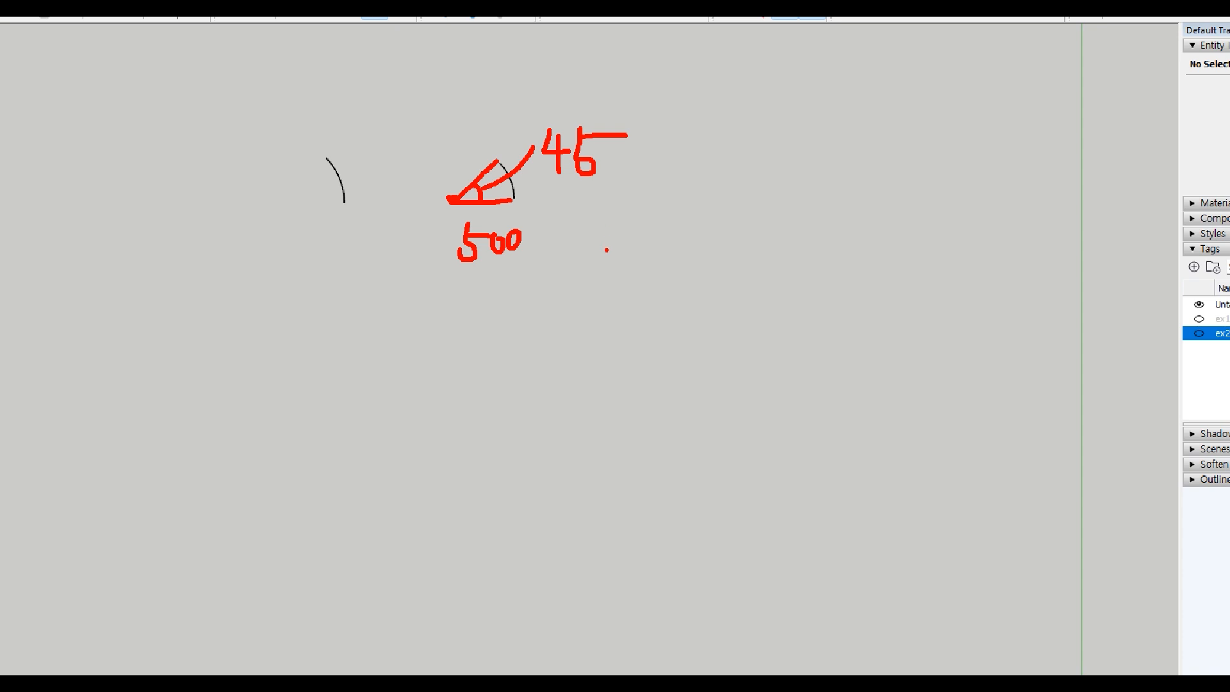
{"action": "key", "text": "Escape"}
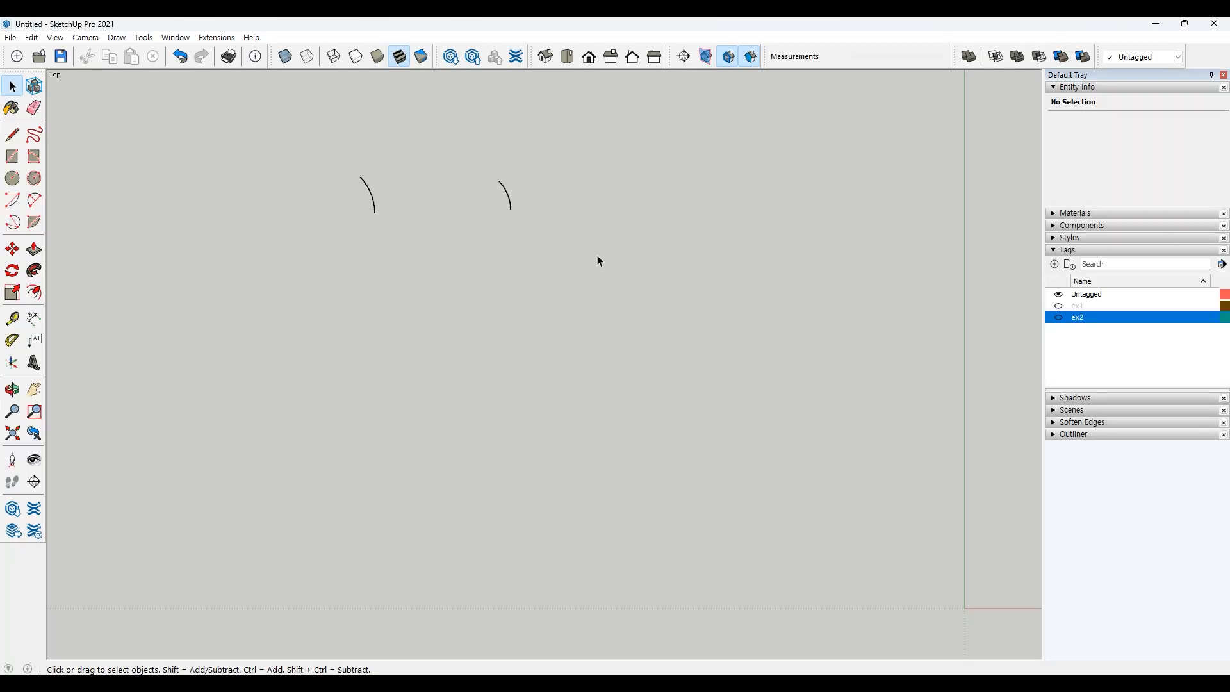
Draw a 2-point arc beside the two existing arcs, with end points along the red axis and an upward bulge of about 421
{"action": "middle_click_drag", "start_coordinate": [654, 298], "coordinate": [534, 283], "text": "shift"}
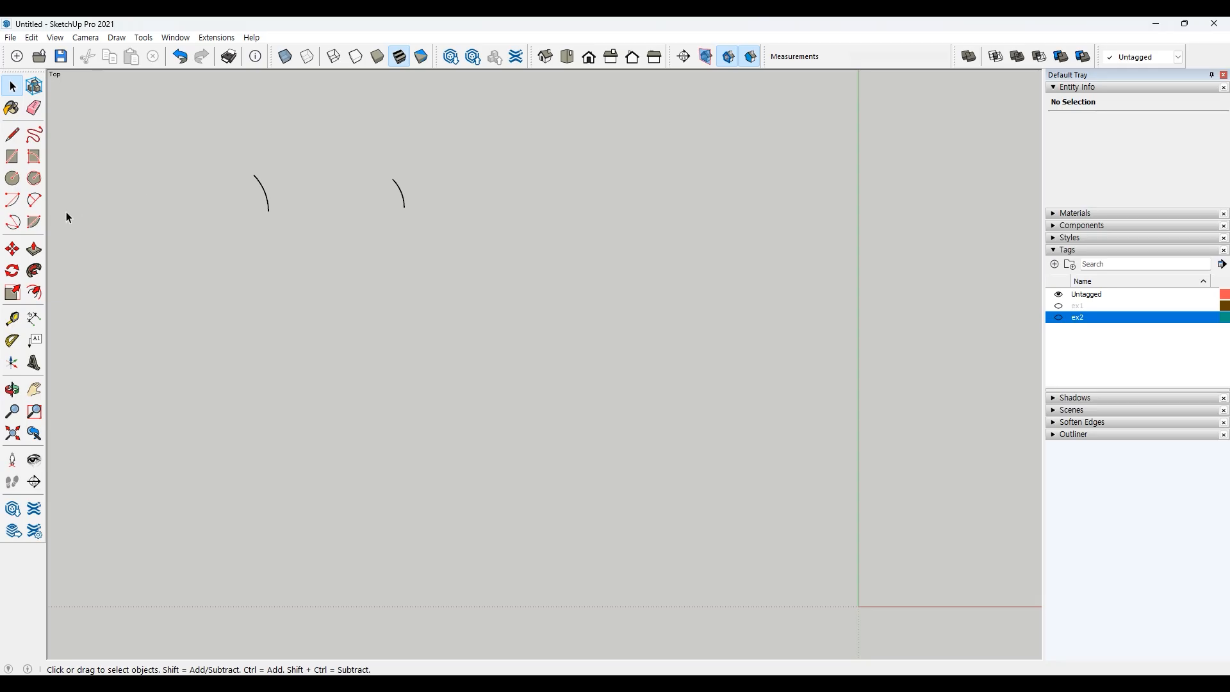
{"action": "left_click", "coordinate": [34, 200]}
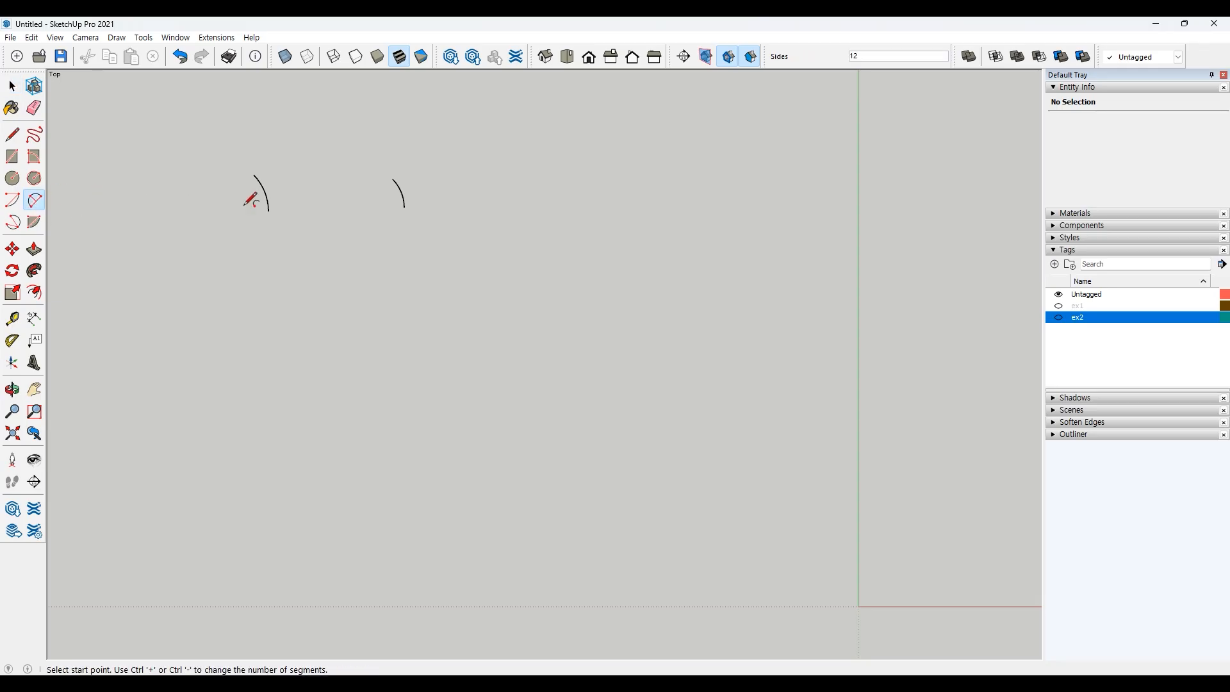
{"action": "left_click", "coordinate": [510, 219]}
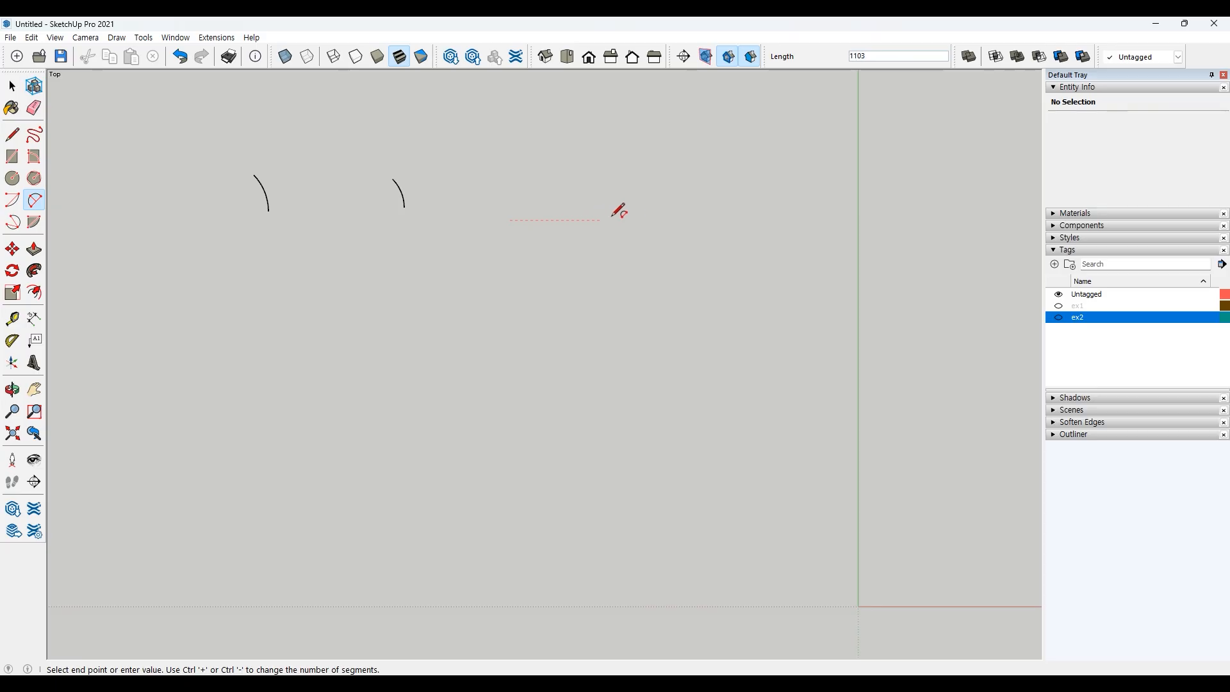
{"action": "left_click", "coordinate": [660, 219]}
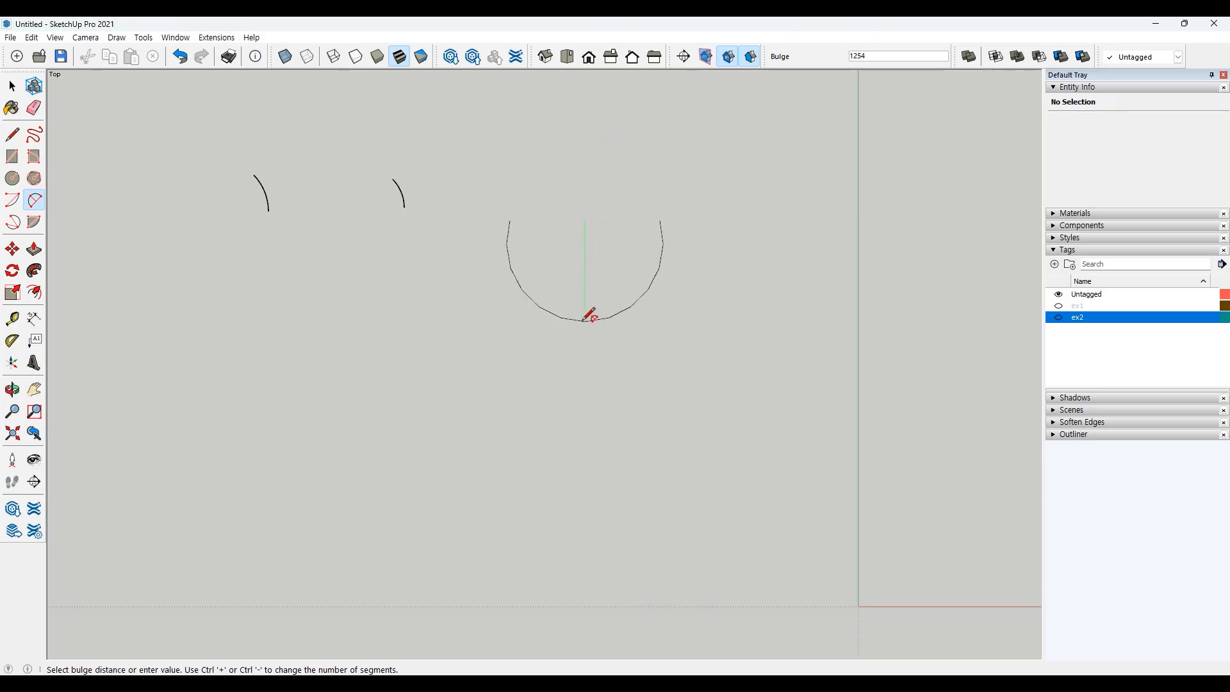
{"action": "left_click", "coordinate": [590, 185]}
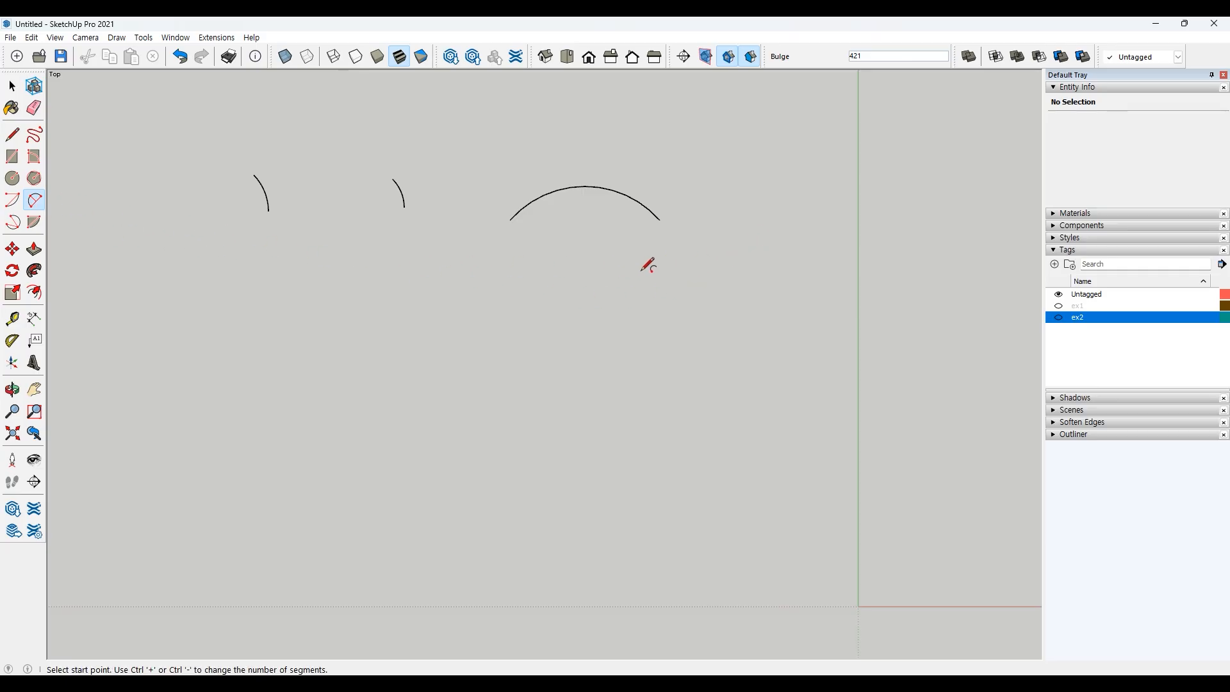
{"action": "key", "text": "Escape"}
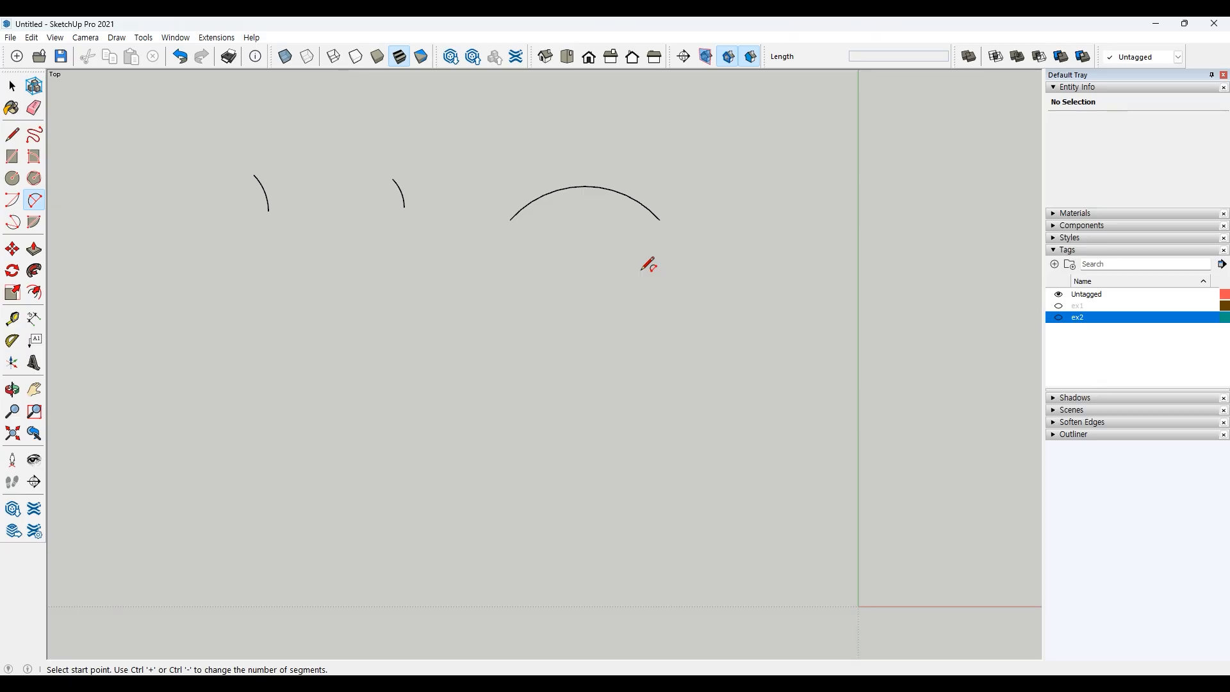
Draw a 2-point arc below the wide arc, with a chord of 500 along the green axis and a bulge of 100
{"action": "left_click", "coordinate": [641, 270]}
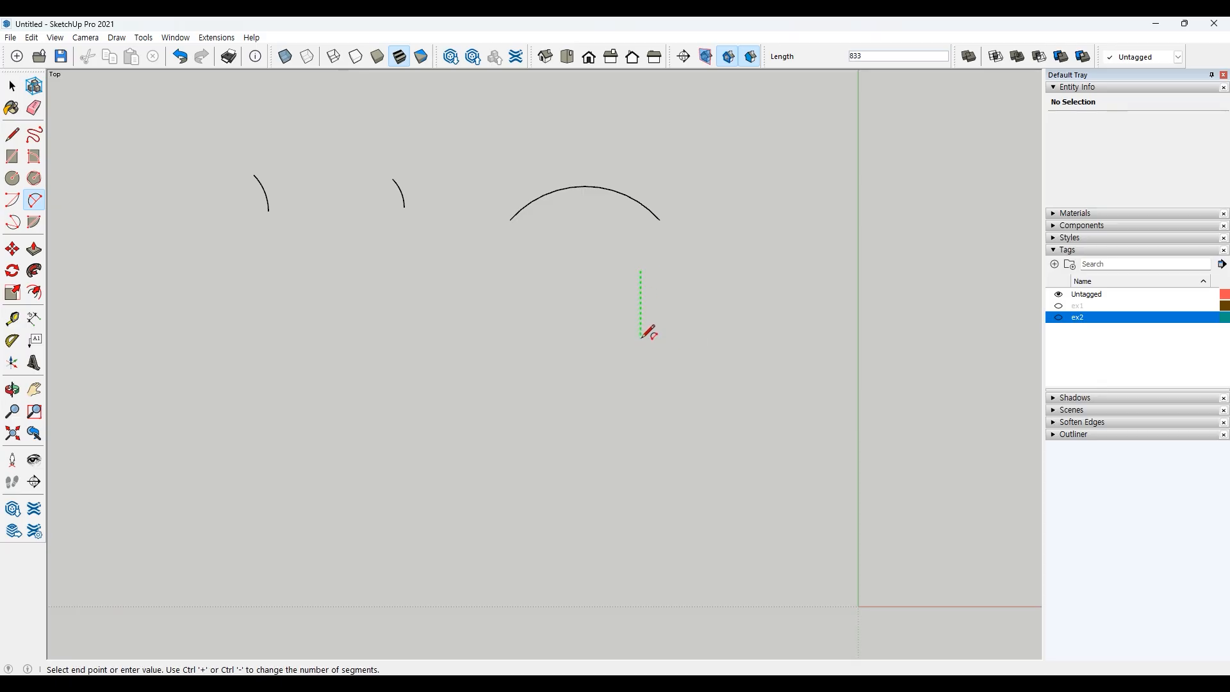
{"action": "left_click", "coordinate": [642, 336]}
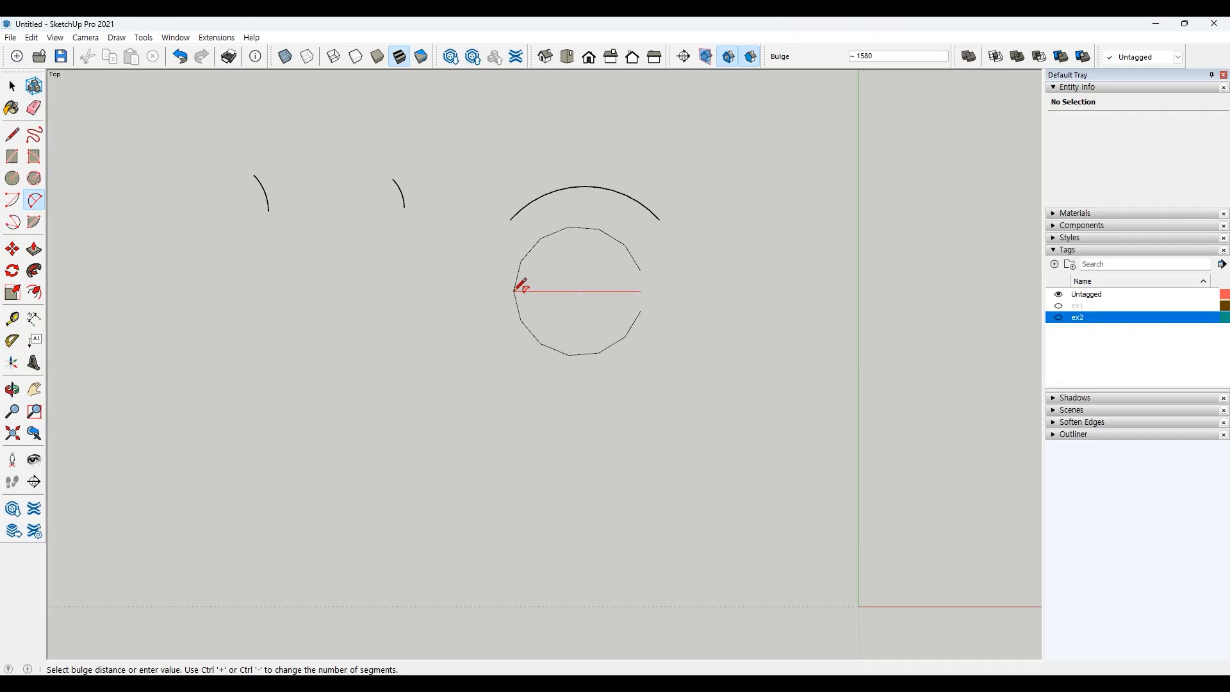
{"action": "left_click", "coordinate": [660, 288]}
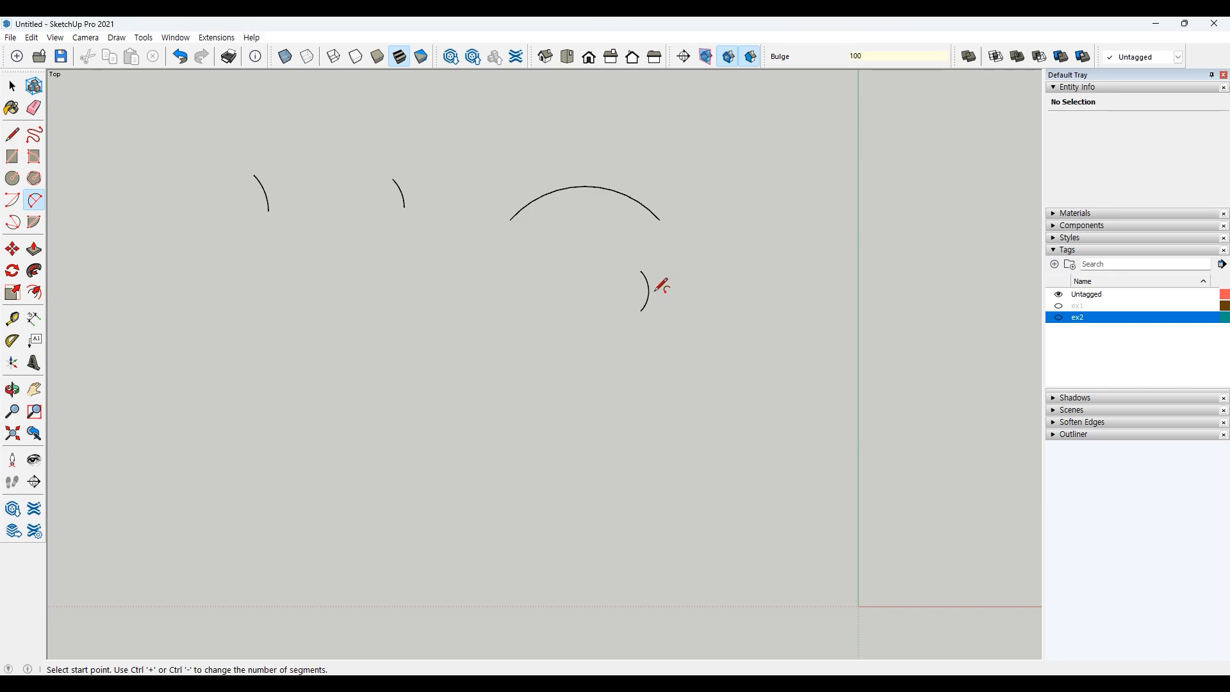
{"action": "key", "text": "space"}
Dimension the chord length and the bulge depth of the small arc below the wide arc
{"action": "scroll", "coordinate": [631, 304], "scroll_direction": "up", "scroll_amount": 2}
{"action": "scroll", "coordinate": [630, 298], "scroll_direction": "up", "scroll_amount": 3}
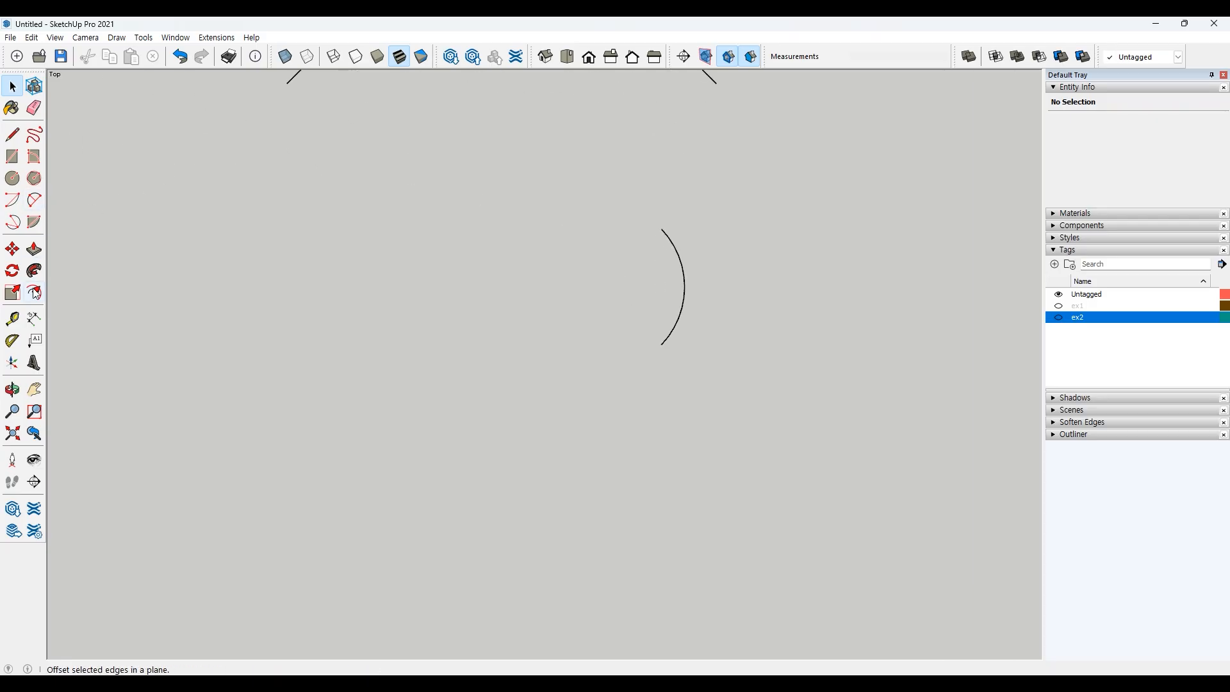
{"action": "left_click", "coordinate": [34, 318]}
{"action": "left_click", "coordinate": [662, 229]}
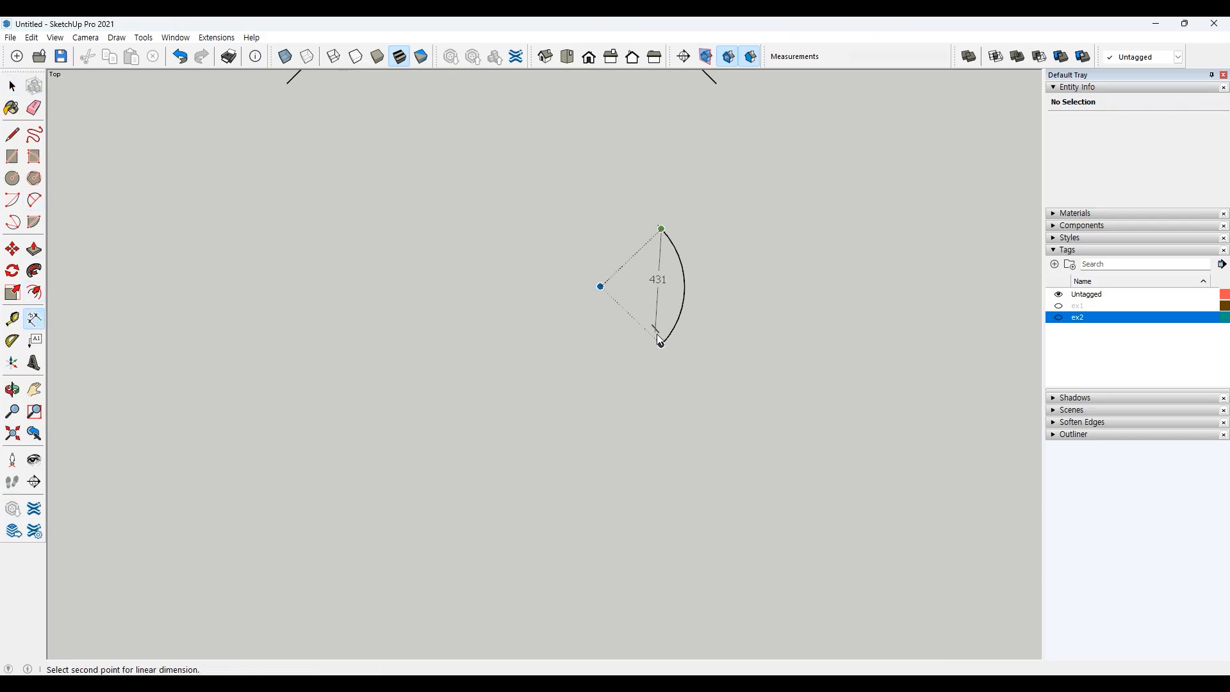
{"action": "left_click", "coordinate": [662, 346]}
{"action": "left_click", "coordinate": [596, 333]}
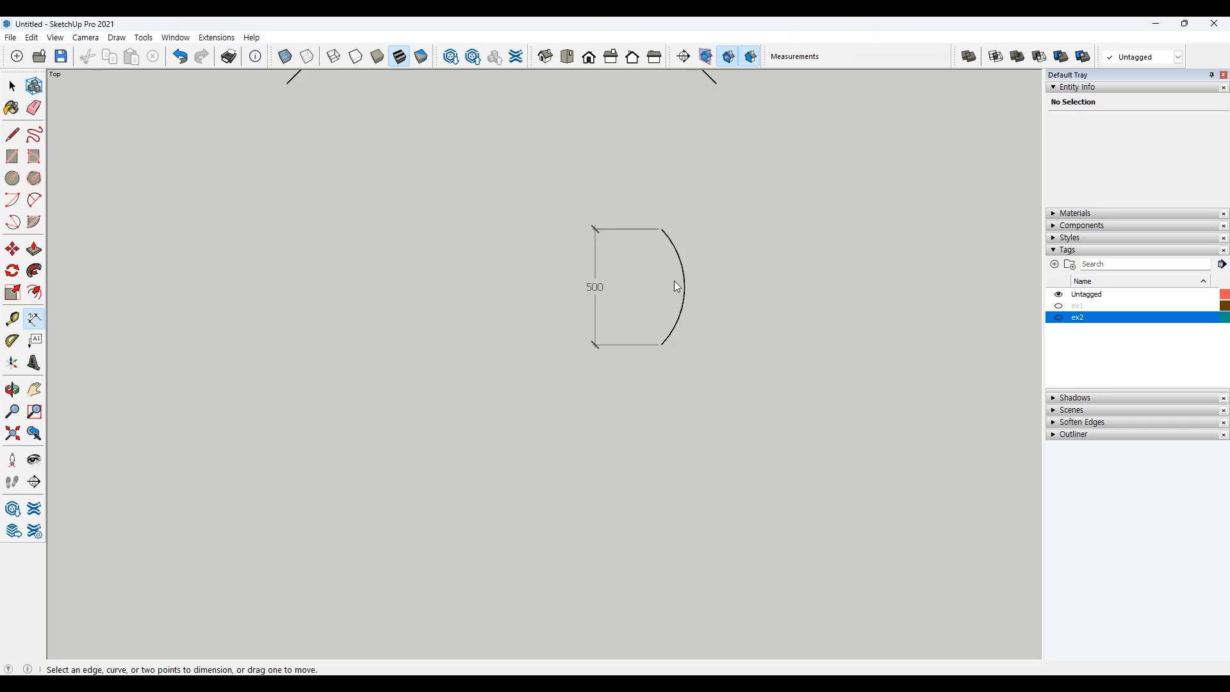
{"action": "left_click", "coordinate": [662, 345]}
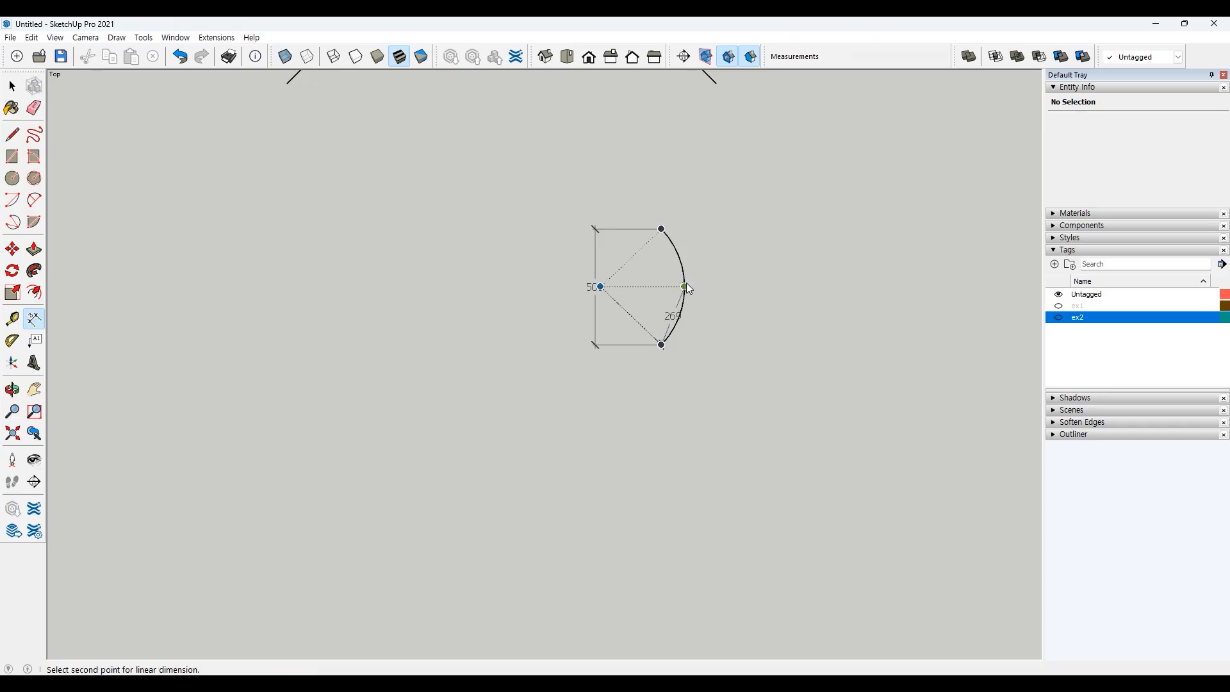
{"action": "left_click", "coordinate": [686, 286]}
{"action": "left_click", "coordinate": [678, 380]}
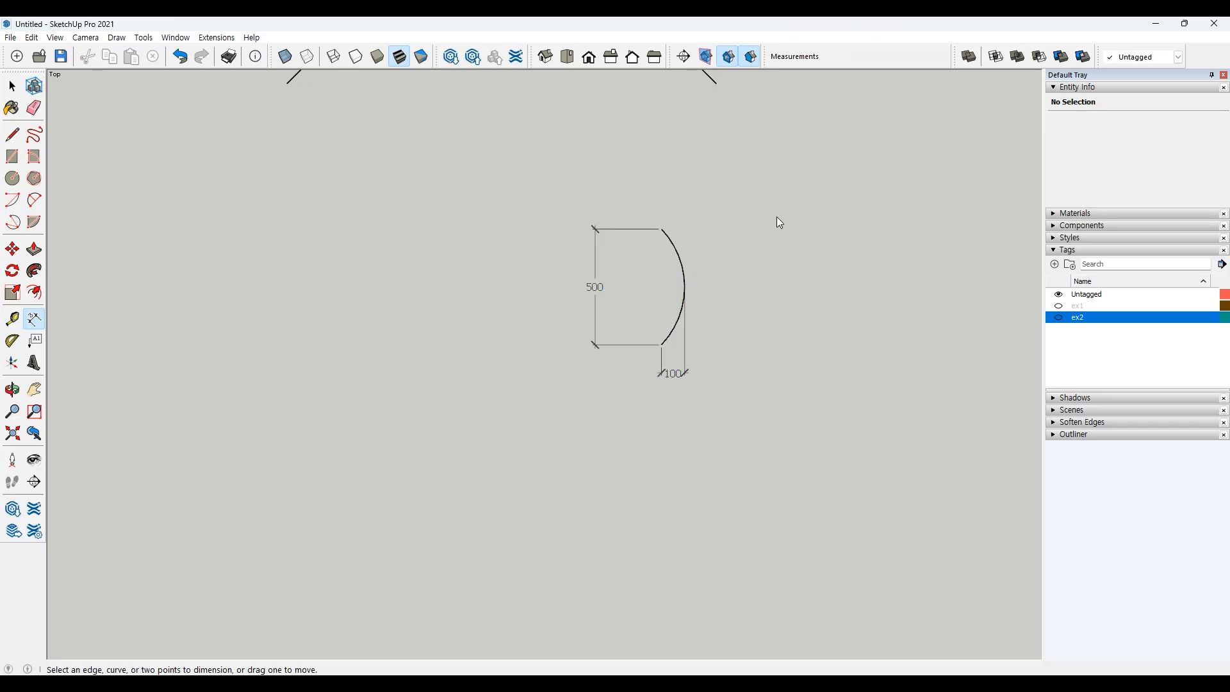
{"action": "key", "text": "space"}
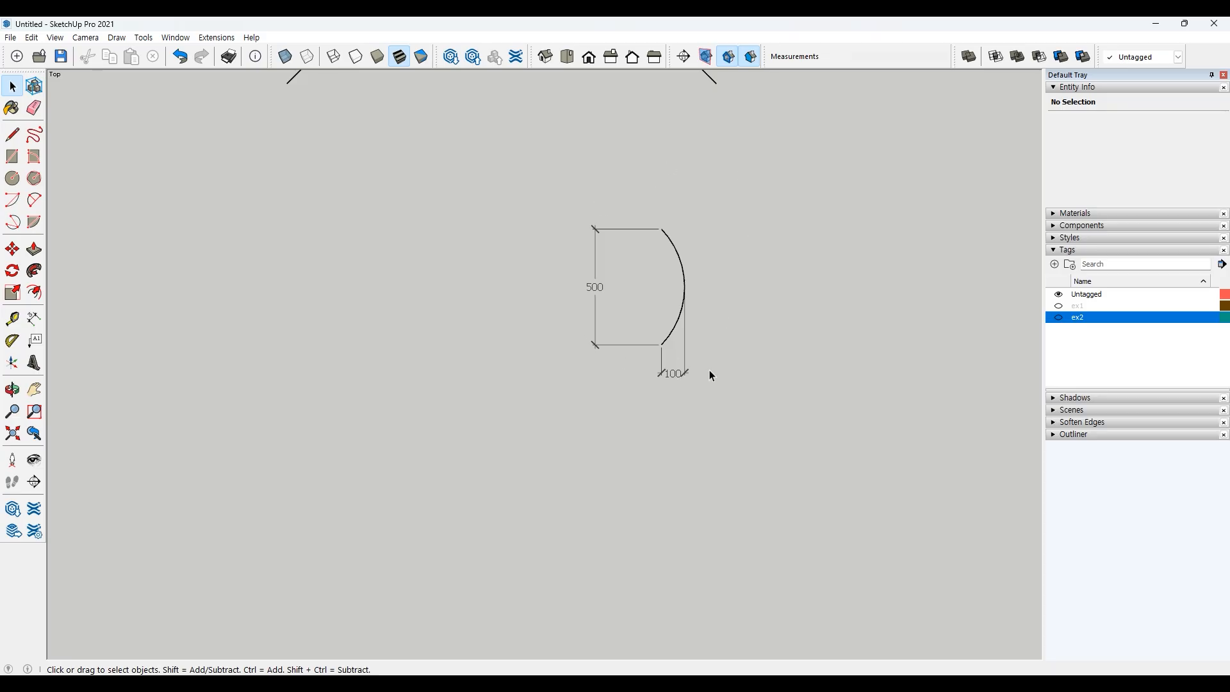
Draw a 500 by 500 square to the right of the dimensioned arc
{"action": "scroll", "coordinate": [604, 404], "scroll_direction": "down", "scroll_amount": 6}
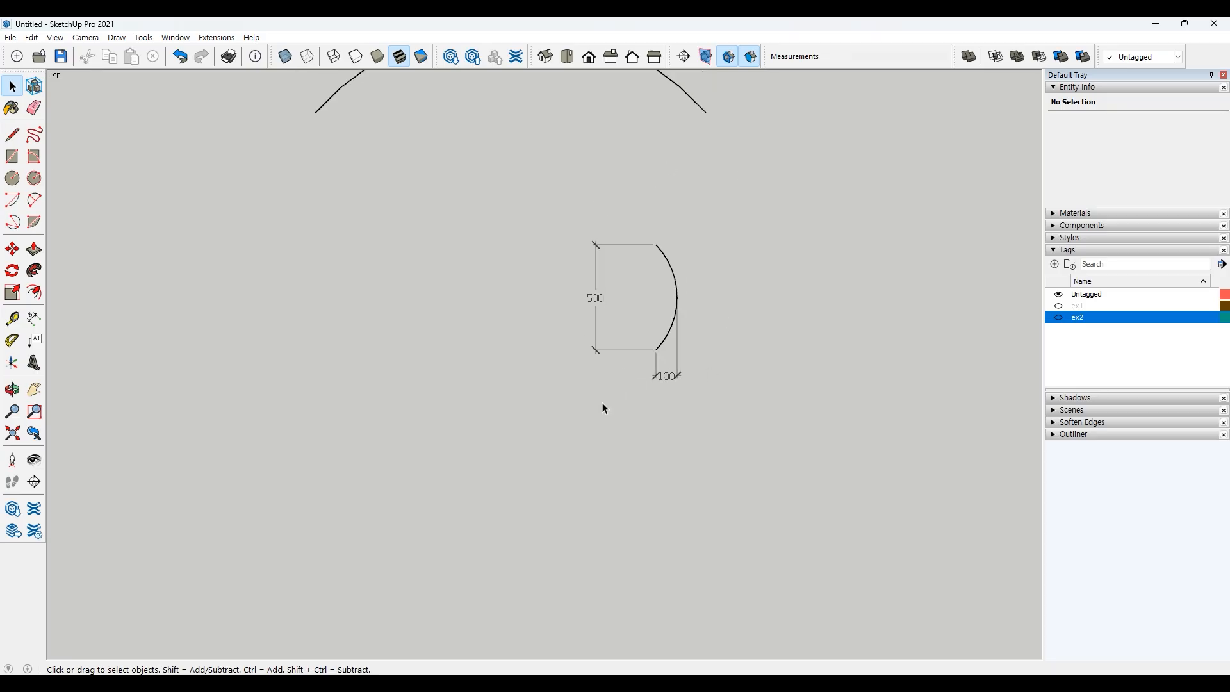
{"action": "middle_click_drag", "start_coordinate": [748, 392], "coordinate": [695, 352], "text": "shift"}
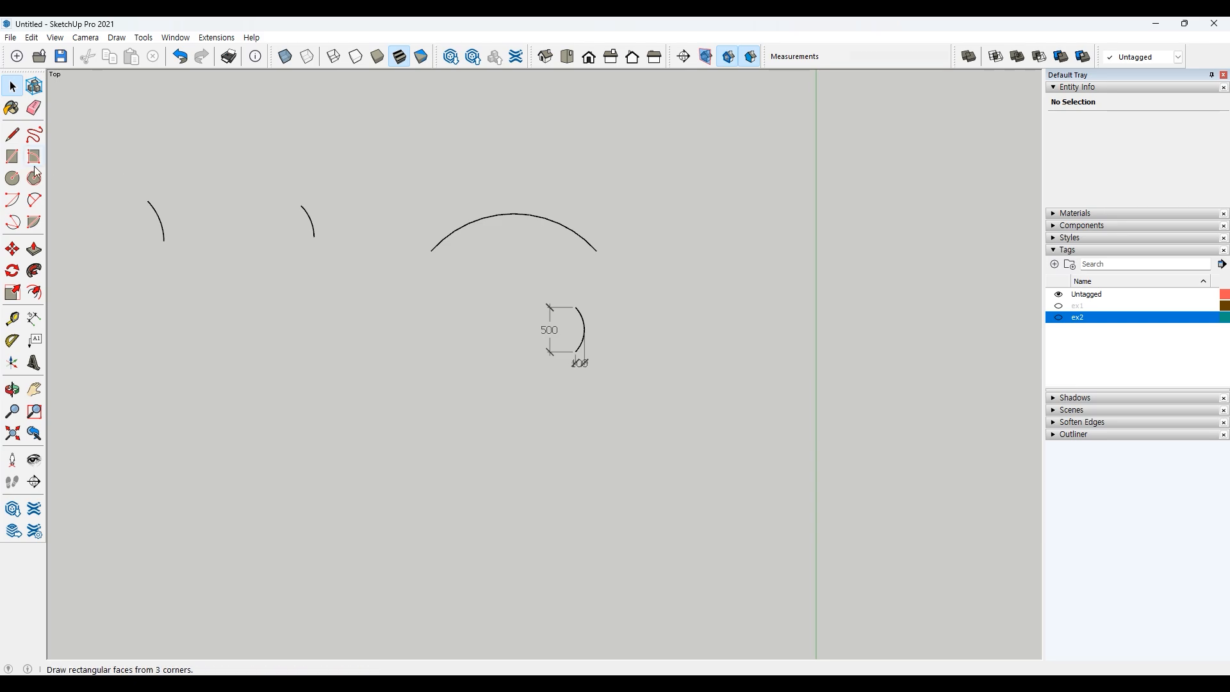
{"action": "left_click", "coordinate": [12, 157]}
{"action": "left_click", "coordinate": [651, 364]}
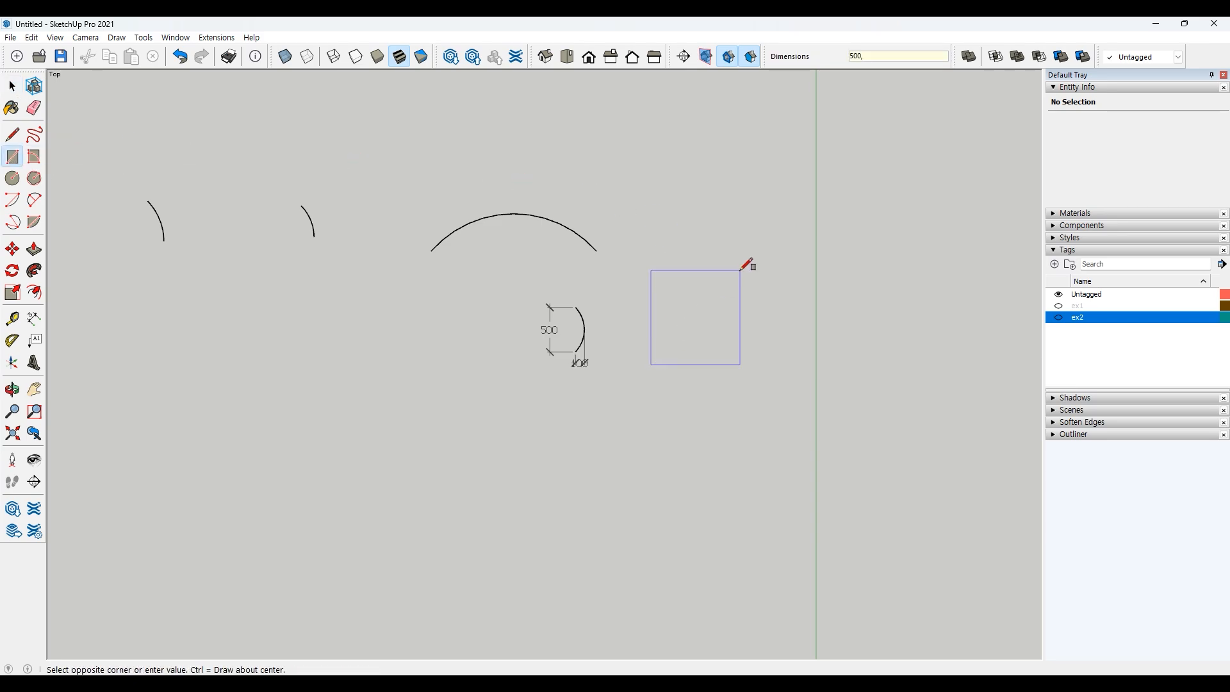
{"action": "type", "text": "500,500"}
{"action": "key", "text": "Return"}
{"action": "key", "text": "space"}
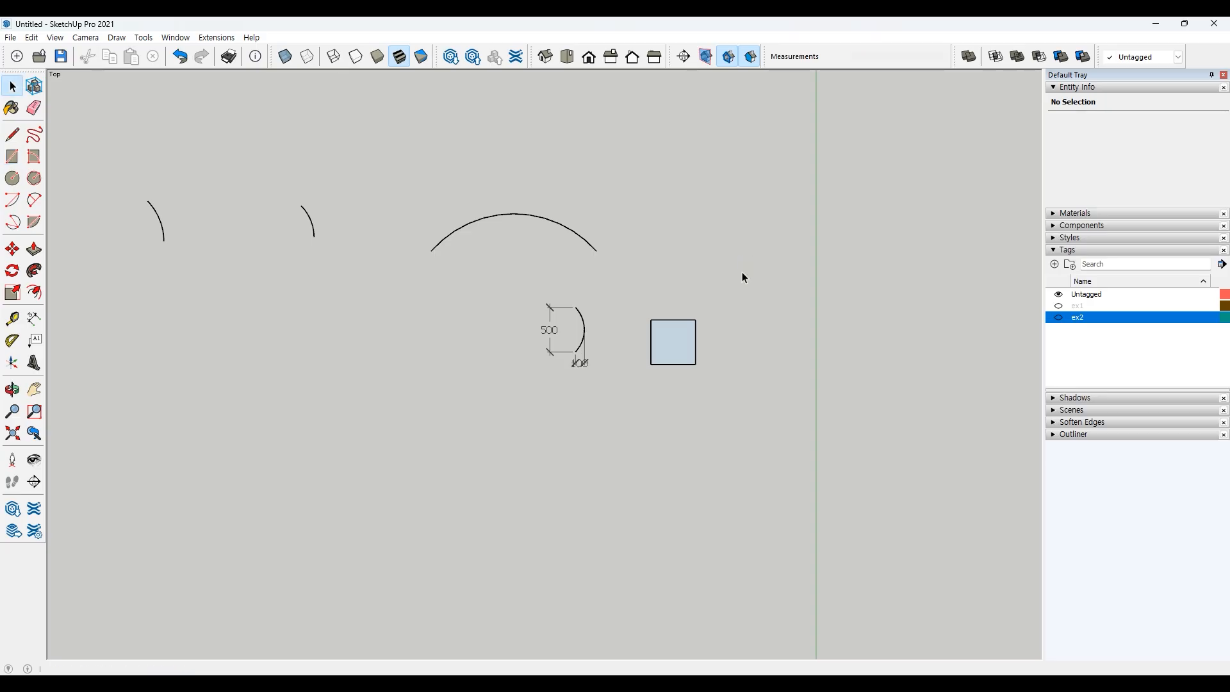
Draw a 2-point arc between the ends of the square's right edge, bulging outward by 50
{"action": "scroll", "coordinate": [641, 333], "scroll_direction": "up", "scroll_amount": 3}
{"action": "scroll", "coordinate": [671, 343], "scroll_direction": "up", "scroll_amount": 3}
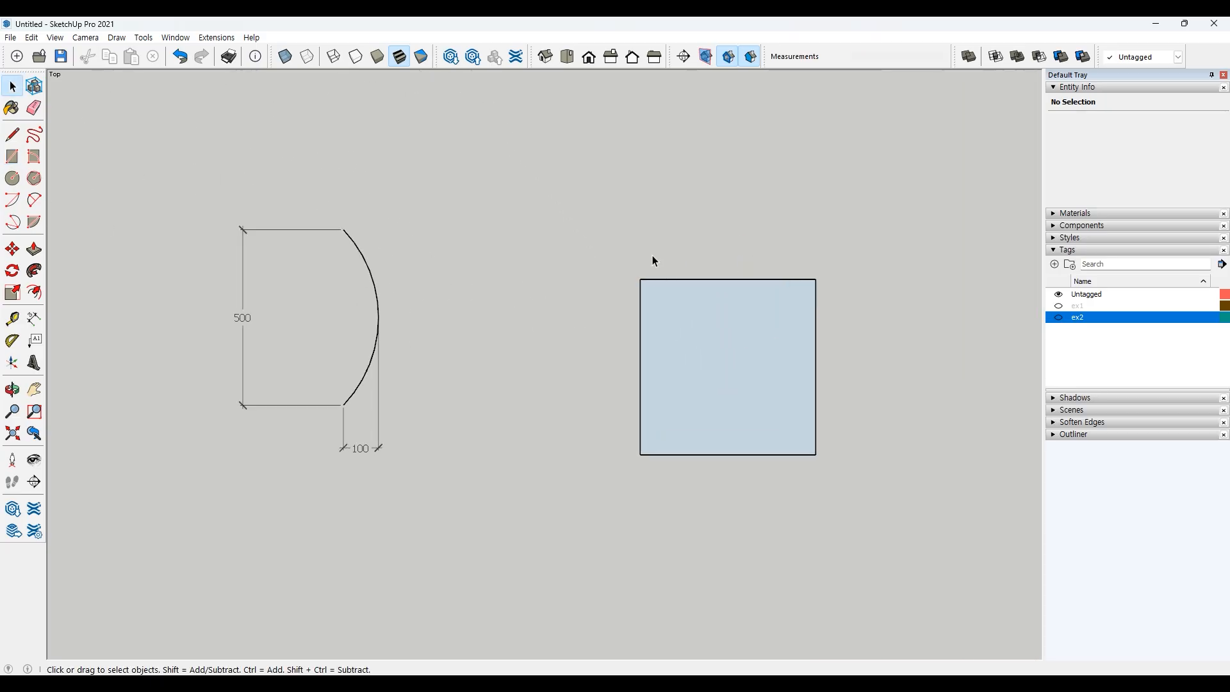
{"action": "left_click", "coordinate": [34, 199]}
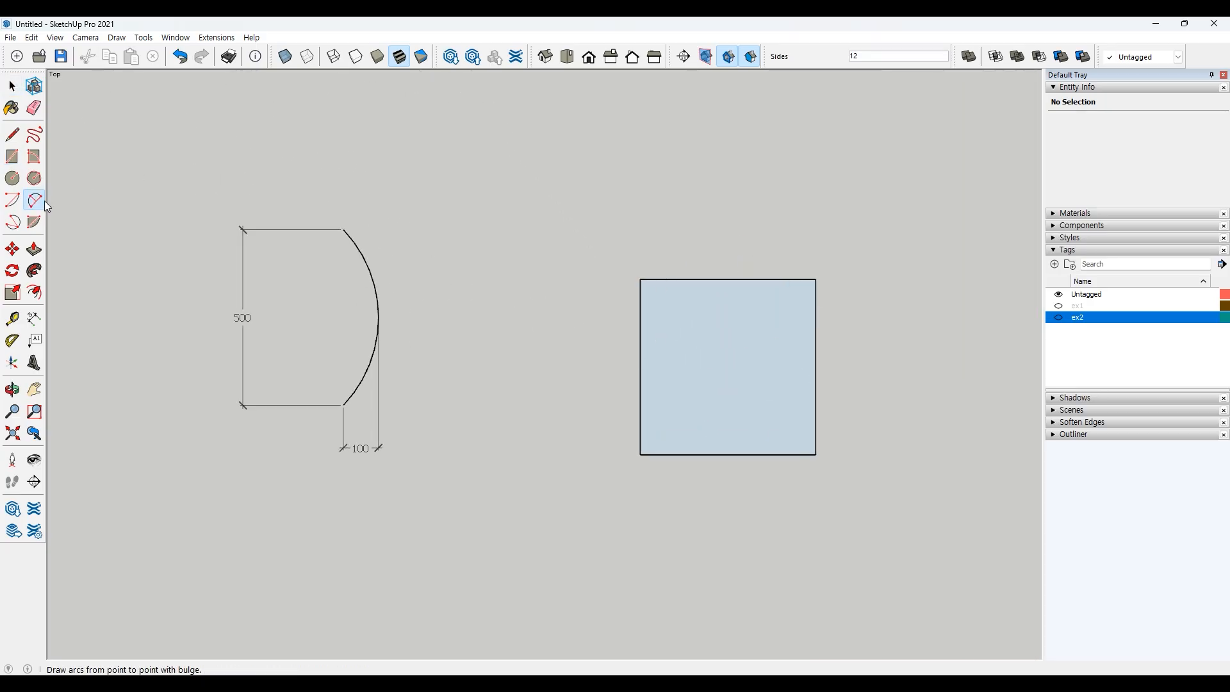
{"action": "left_click", "coordinate": [816, 278]}
{"action": "left_click", "coordinate": [816, 454]}
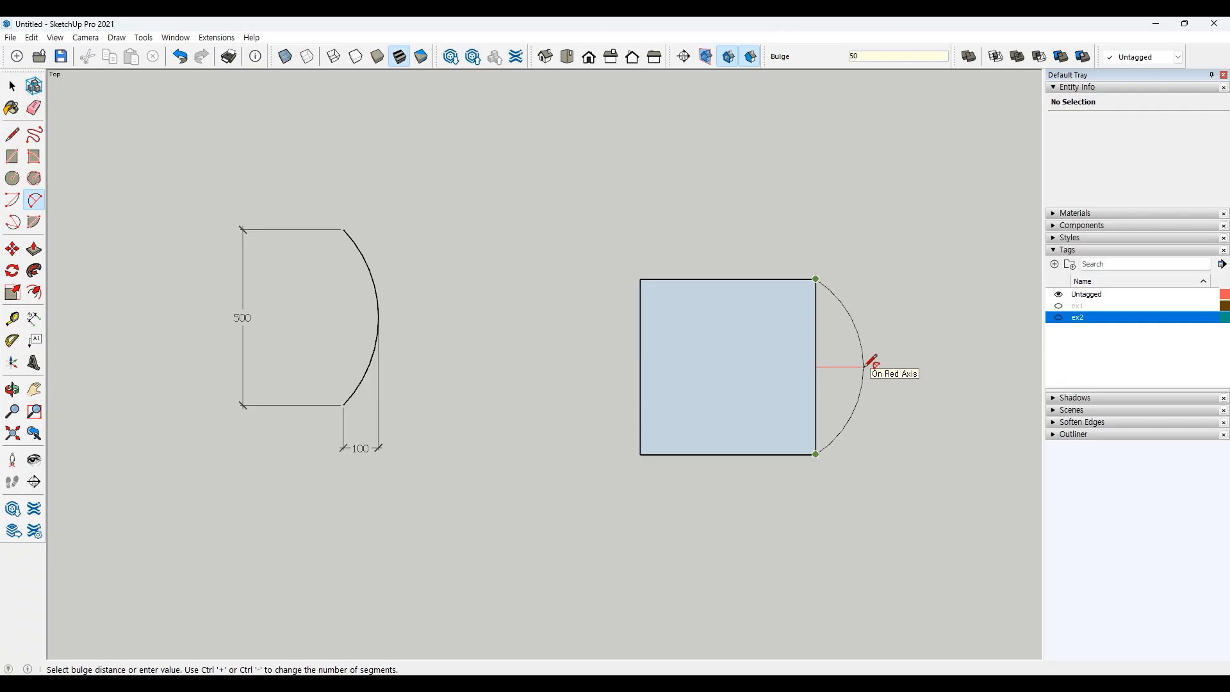
{"action": "key", "text": "Return"}
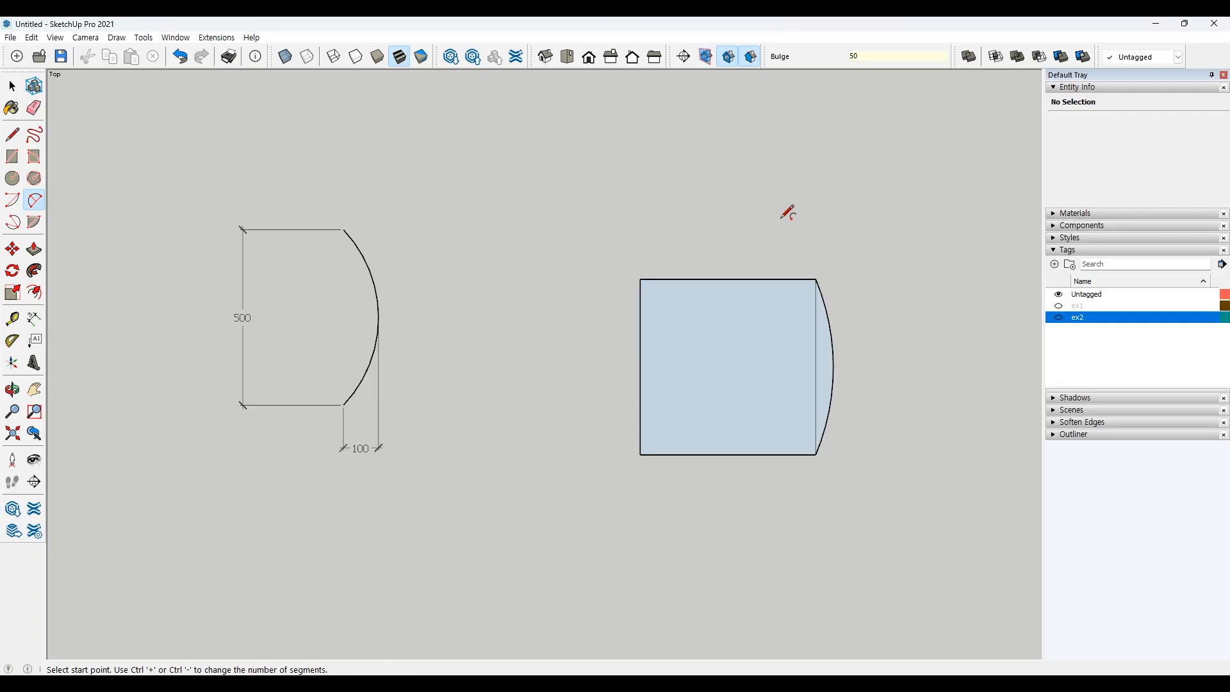
Draw a 2-point arc between the ends of the square's upper edge, bulging outward by 100
{"action": "left_click", "coordinate": [816, 278]}
{"action": "left_click", "coordinate": [640, 278]}
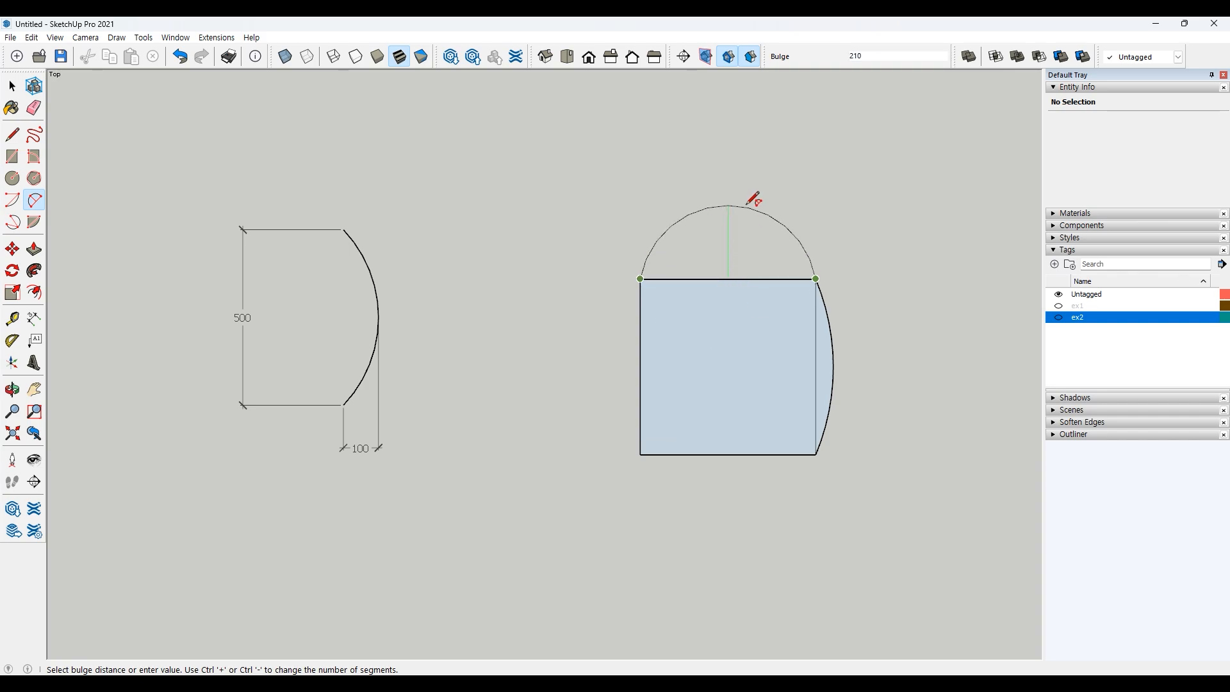
{"action": "type", "text": "1"}
{"action": "key", "text": "Return"}
{"action": "key", "text": "space"}
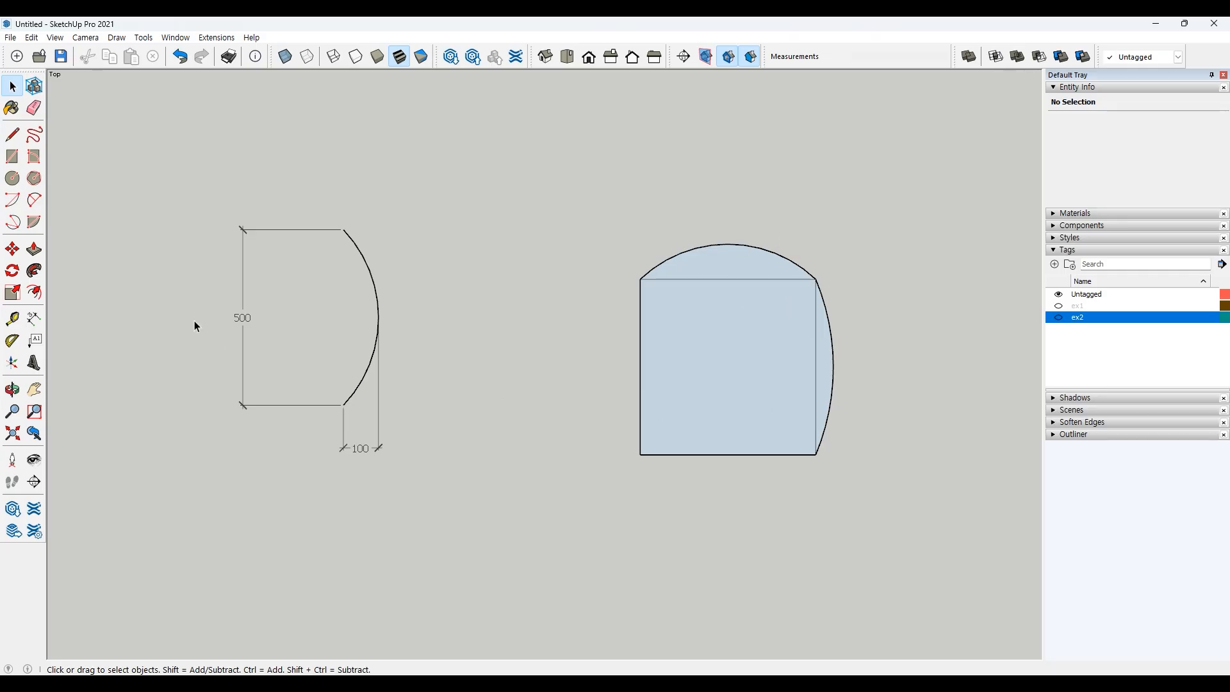
Round the square's lower-left corner with a tangent 2-point arc between its left and lower edge midpoints, trimming the corner
{"action": "left_click", "coordinate": [33, 205]}
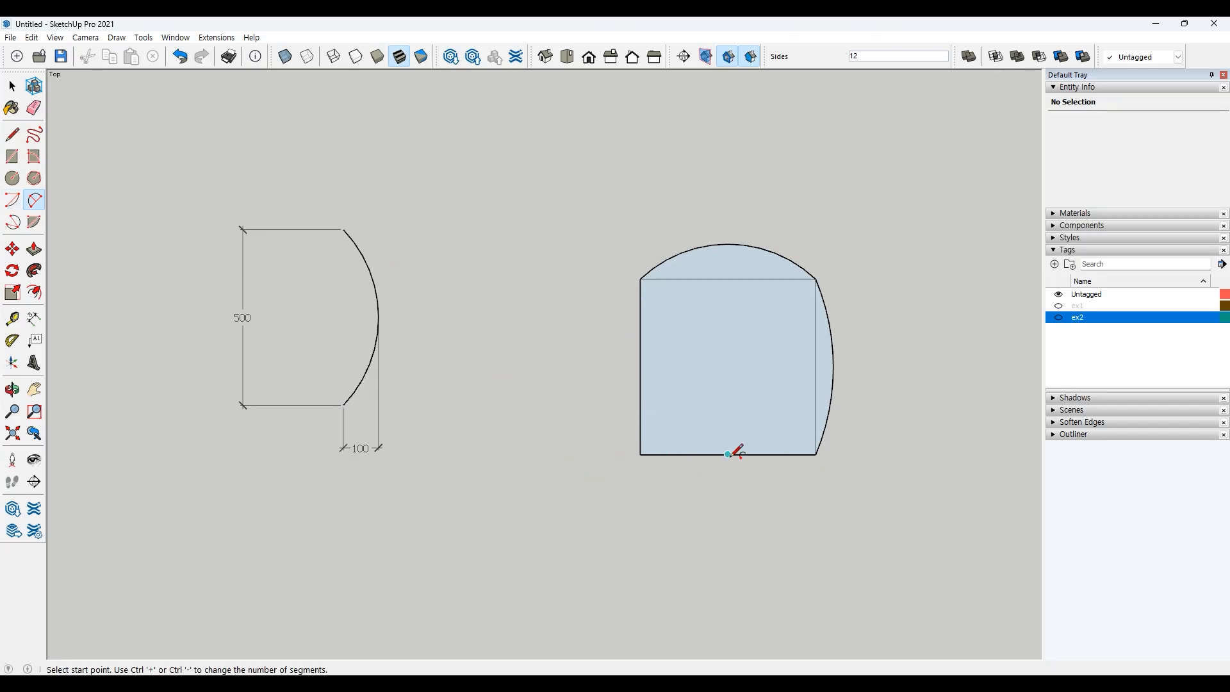
{"action": "left_click", "coordinate": [640, 367]}
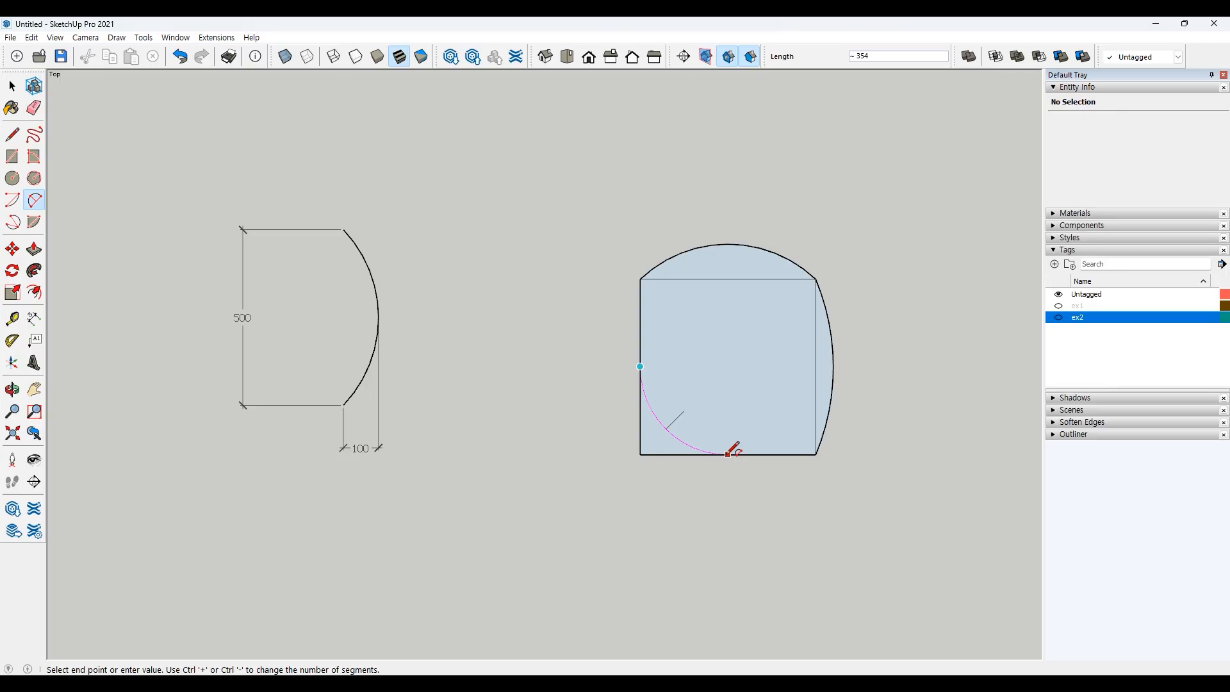
{"action": "left_click", "coordinate": [728, 453]}
{"action": "left_click", "coordinate": [730, 452]}
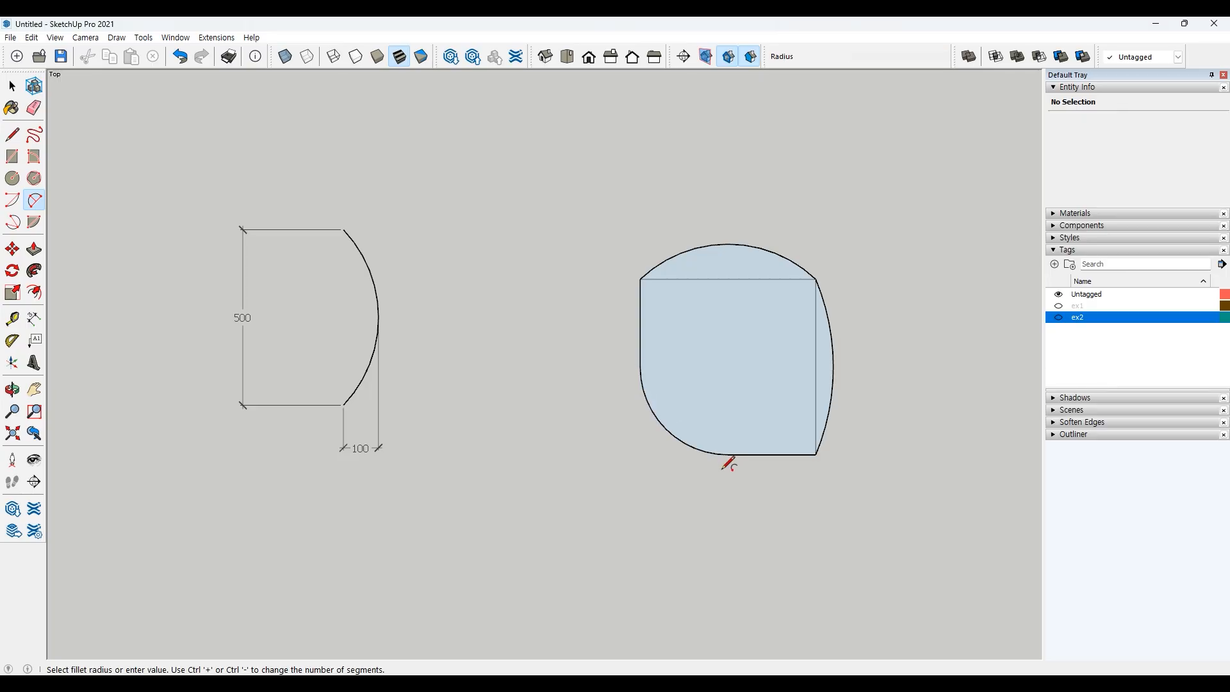
{"action": "key", "text": "space"}
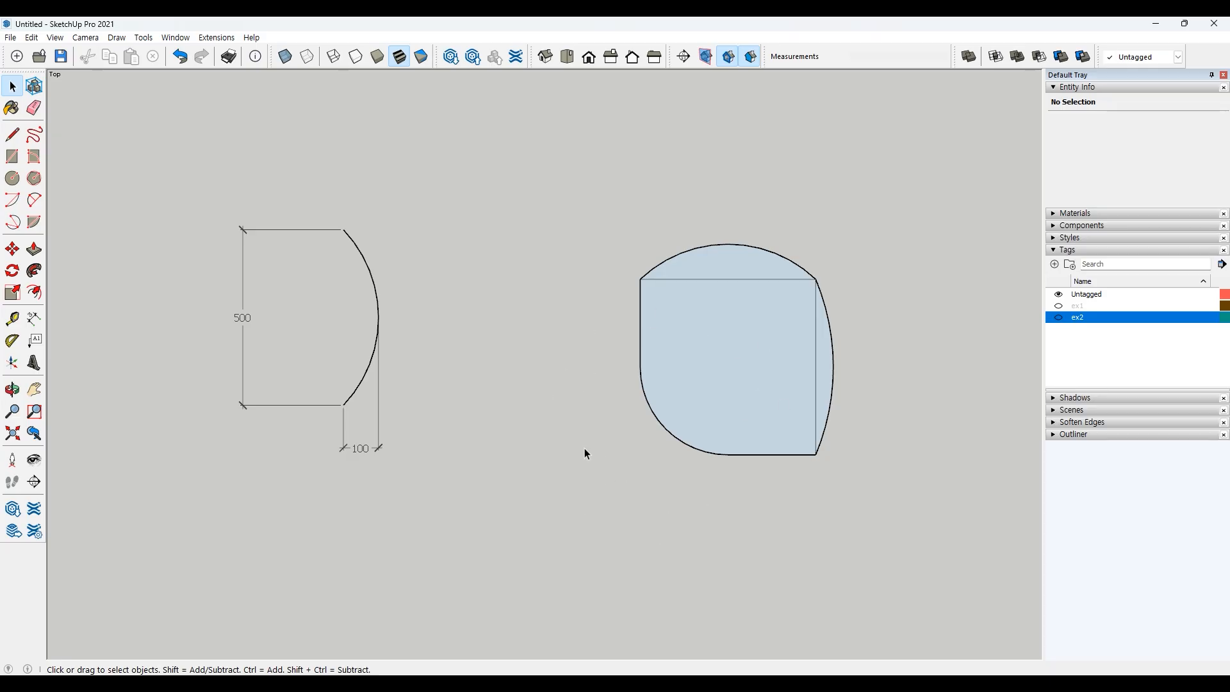
Draw a 3-point arc of about 194 degrees in the empty area below and left of the earlier arcs
{"action": "scroll", "coordinate": [585, 448], "scroll_direction": "down", "scroll_amount": 5}
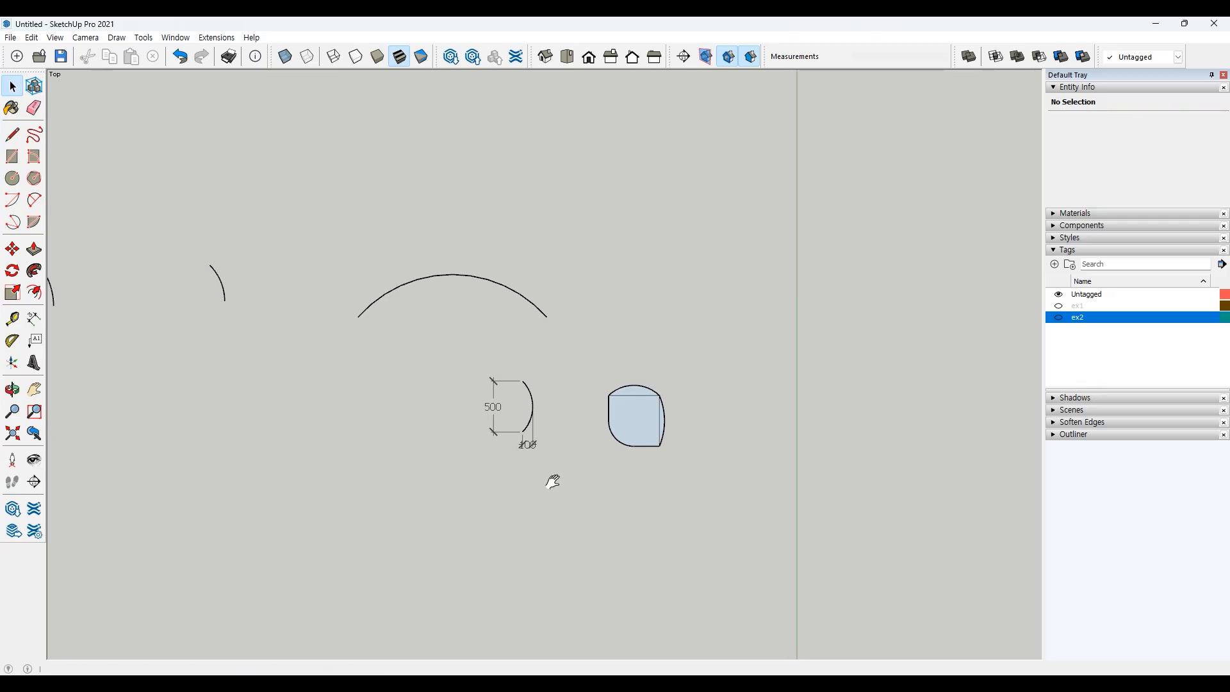
{"action": "middle_click_drag", "start_coordinate": [551, 483], "coordinate": [804, 343], "text": "shift"}
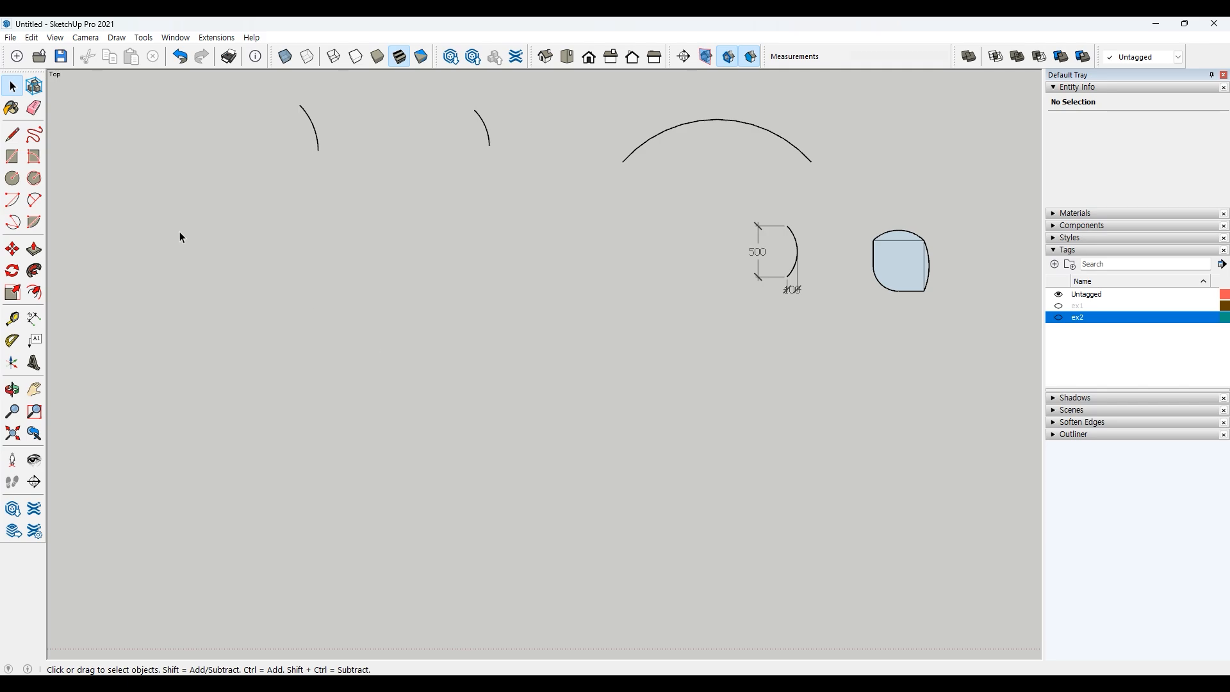
{"action": "left_click", "coordinate": [12, 224]}
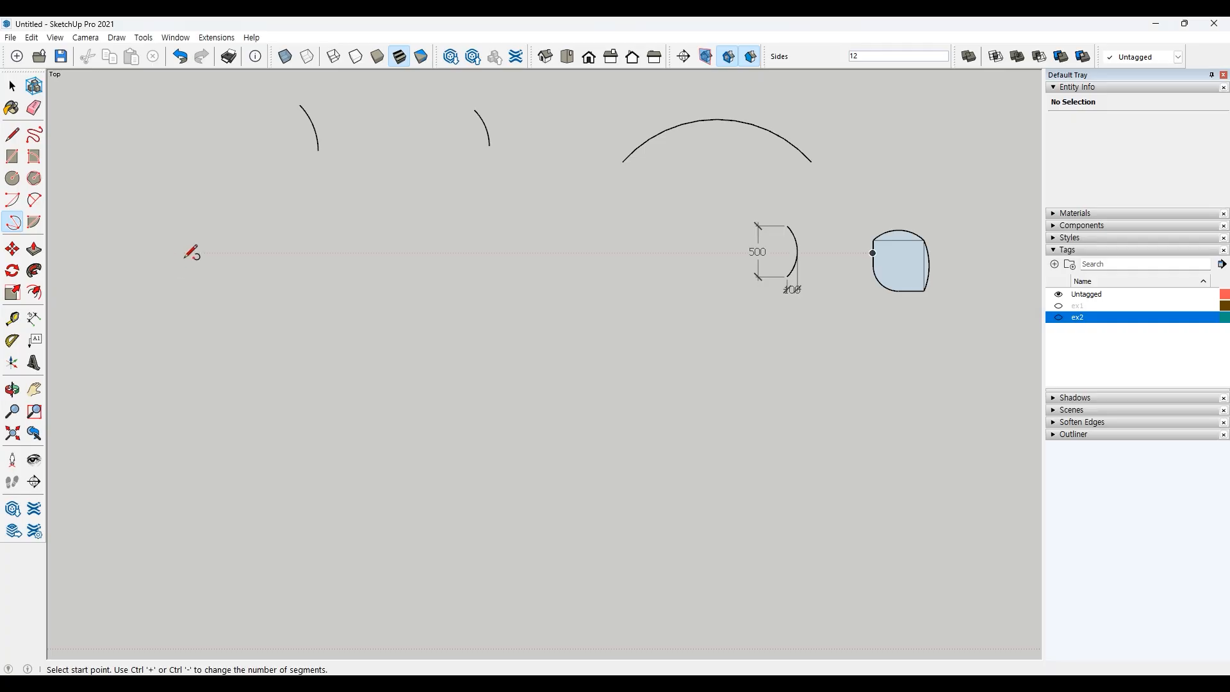
{"action": "left_click", "coordinate": [292, 465]}
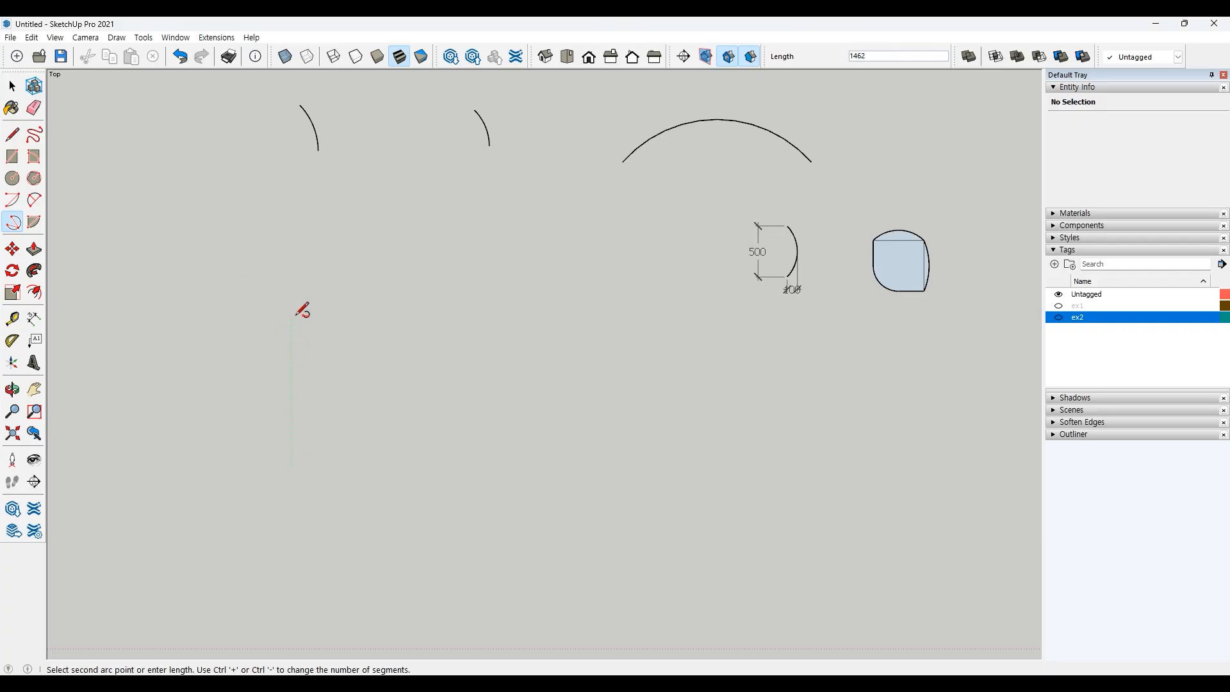
{"action": "left_click", "coordinate": [291, 316]}
{"action": "left_click", "coordinate": [411, 330]}
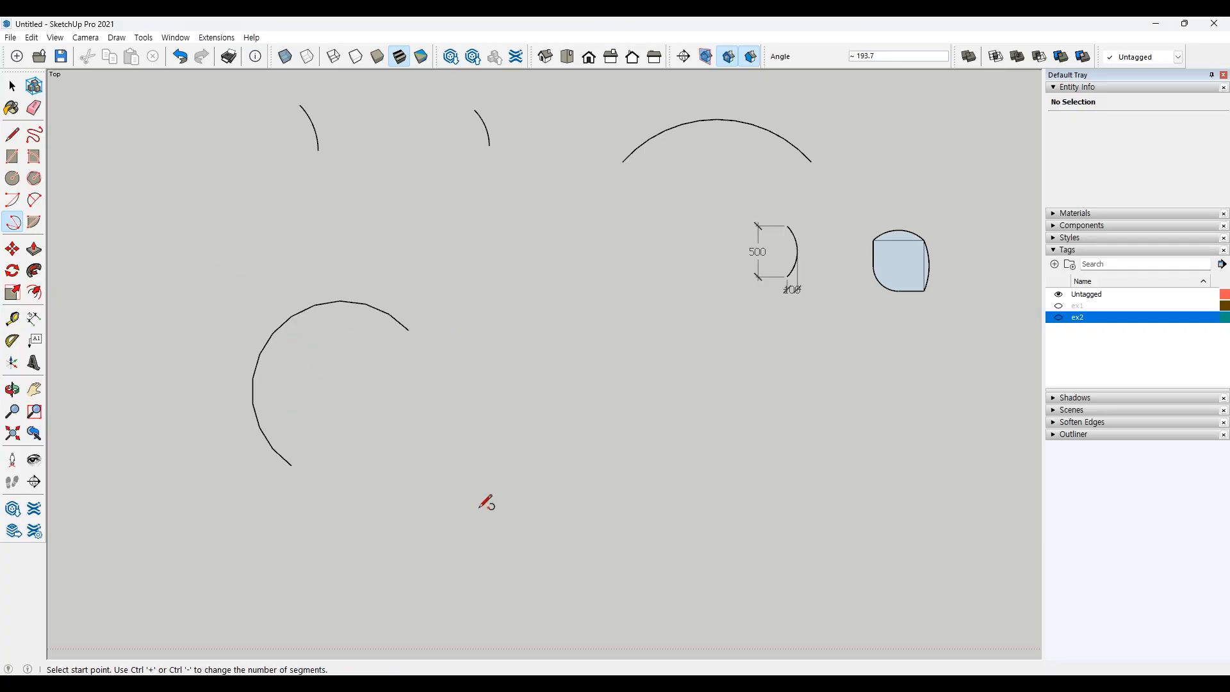
{"action": "key", "text": "space"}
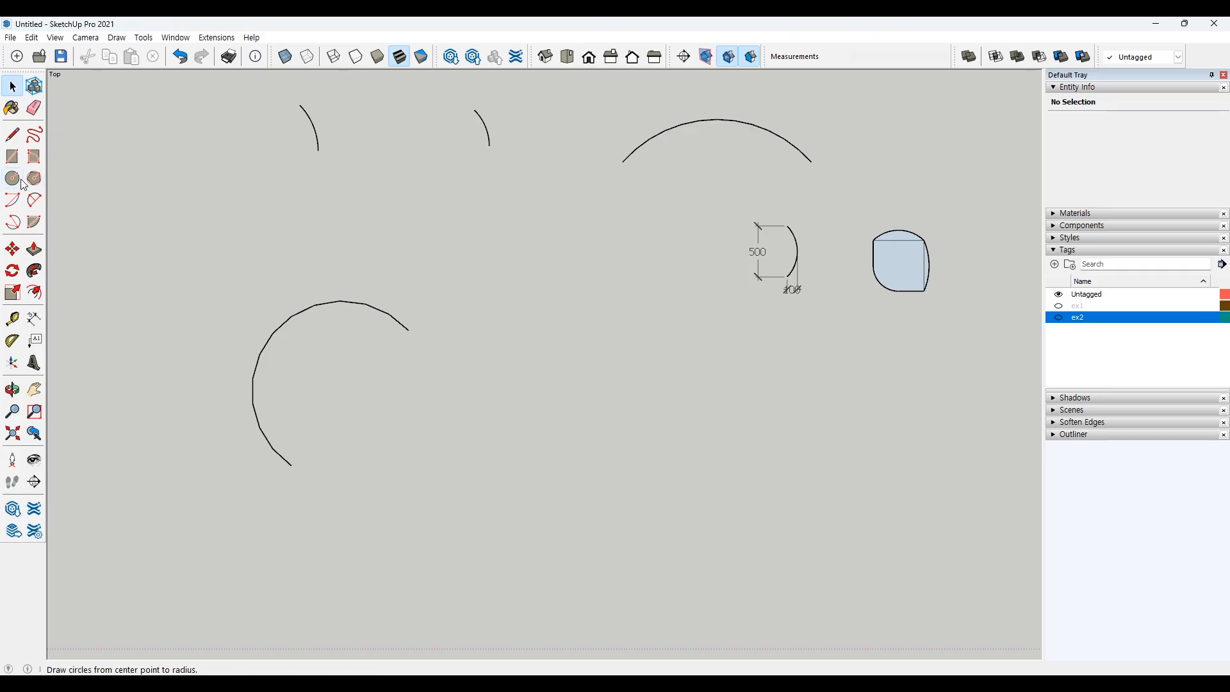
Draw a 500 by 500 square to the right of the 3-point arc's lower end
{"action": "left_click", "coordinate": [12, 157]}
{"action": "left_click", "coordinate": [383, 479]}
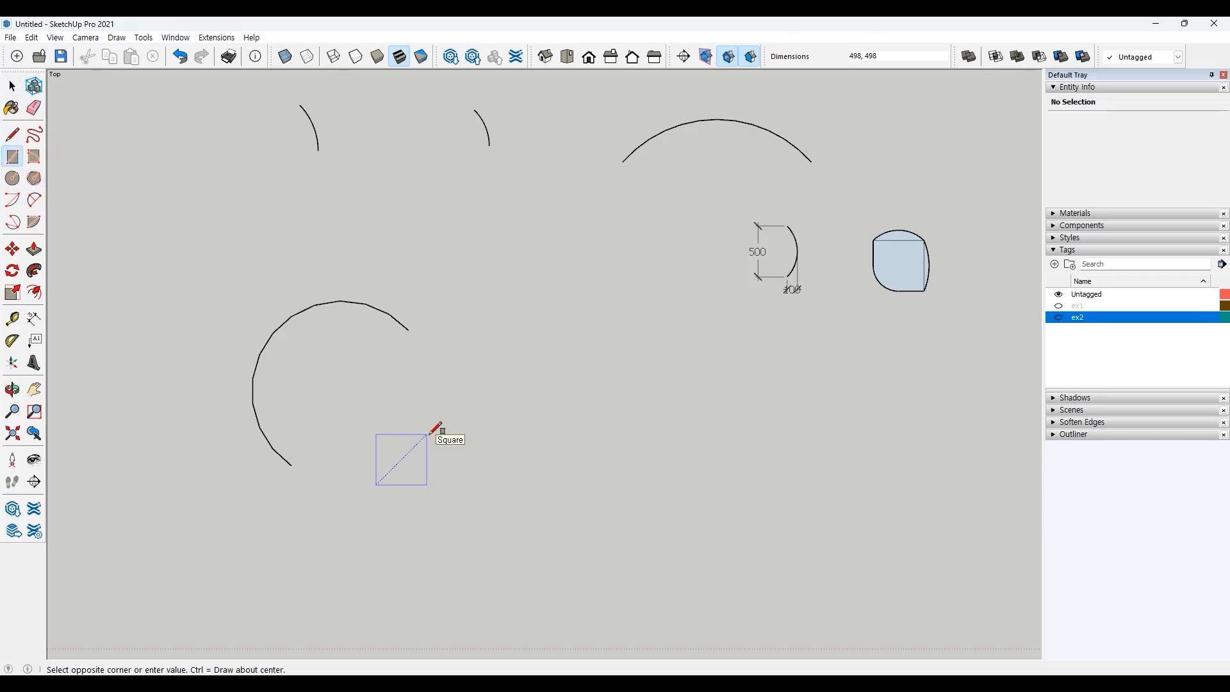
{"action": "type", "text": "500,500"}
{"action": "key", "text": "Return"}
{"action": "key", "text": "space"}
{"action": "scroll", "coordinate": [390, 470], "scroll_direction": "up", "scroll_amount": 4}
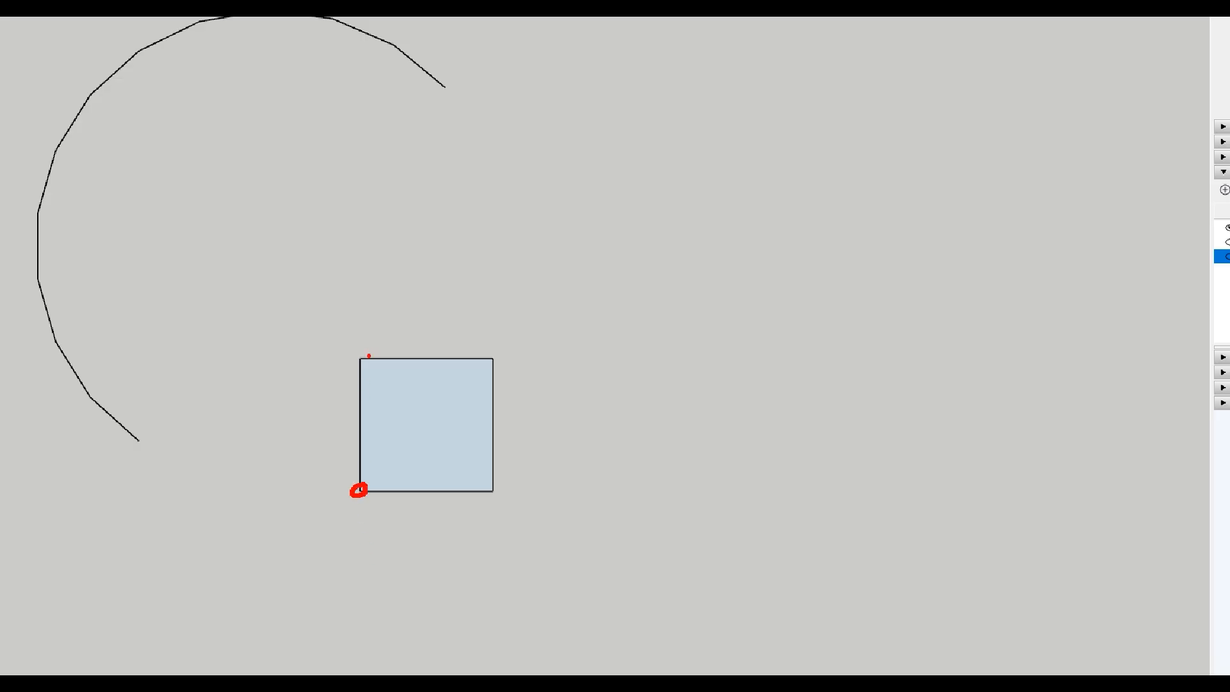
{"action": "left_click_drag", "start_coordinate": [369, 356], "coordinate": [368, 359]}
{"action": "left_click_drag", "start_coordinate": [503, 367], "coordinate": [486, 362]}
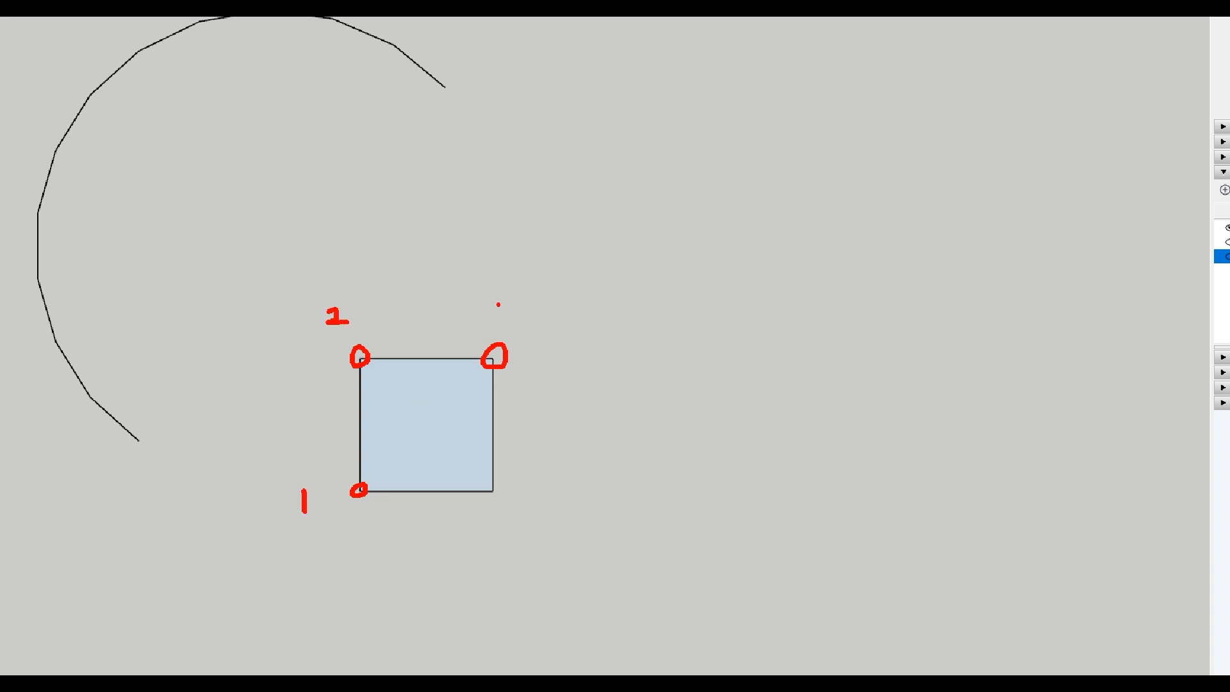
{"action": "mouse_move", "coordinate": [496, 296]}
{"action": "left_mouse_down"}
{"action": "mouse_move", "coordinate": [510, 318]}
{"action": "mouse_move", "coordinate": [500, 341]}
{"action": "left_mouse_up"}
{"action": "mouse_move", "coordinate": [355, 491]}
{"action": "left_mouse_down"}
{"action": "mouse_move", "coordinate": [345, 426]}
{"action": "mouse_move", "coordinate": [359, 368]}
{"action": "mouse_move", "coordinate": [453, 332]}
{"action": "mouse_move", "coordinate": [495, 362]}
{"action": "left_mouse_up"}
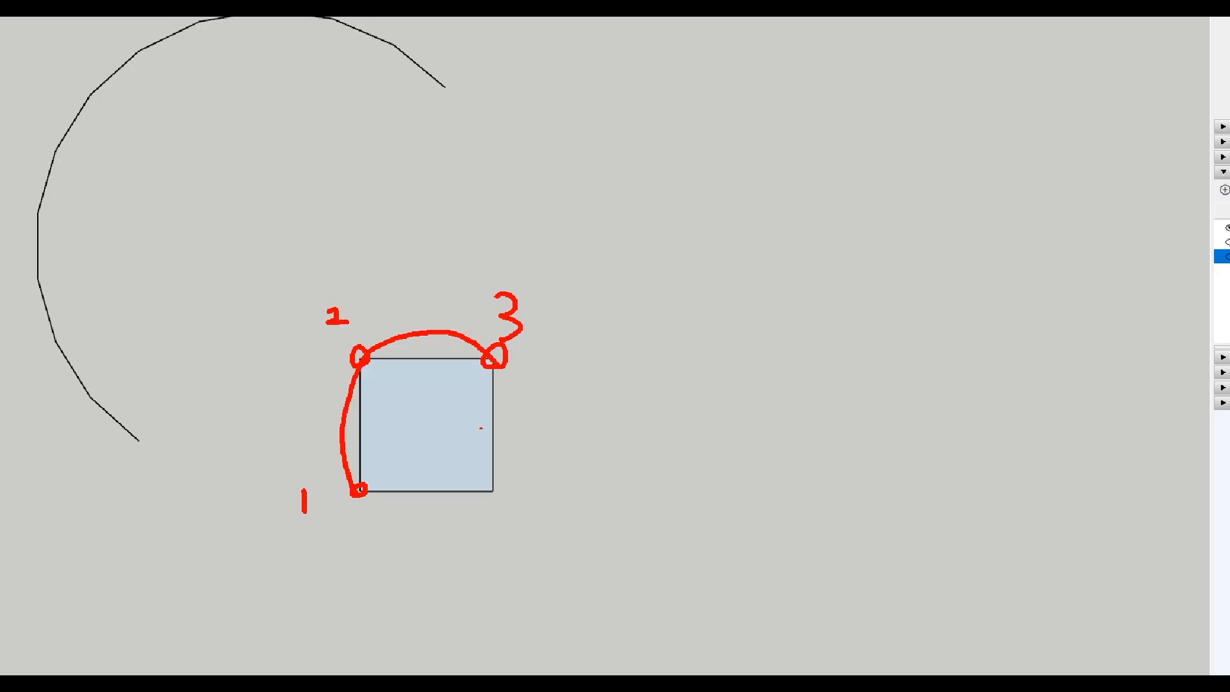
Draw a 3-point arc through the new square's lower-left, upper-left and upper-right corners
{"action": "left_click", "coordinate": [14, 222]}
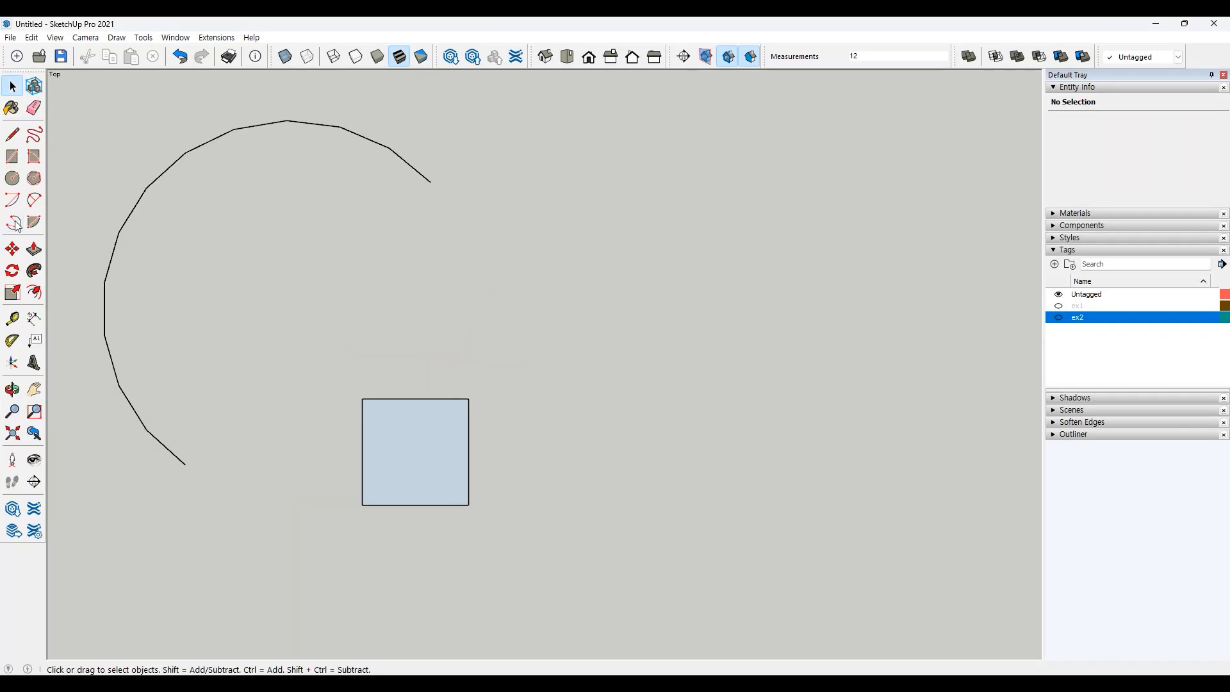
{"action": "left_click", "coordinate": [362, 505]}
{"action": "left_click", "coordinate": [362, 399]}
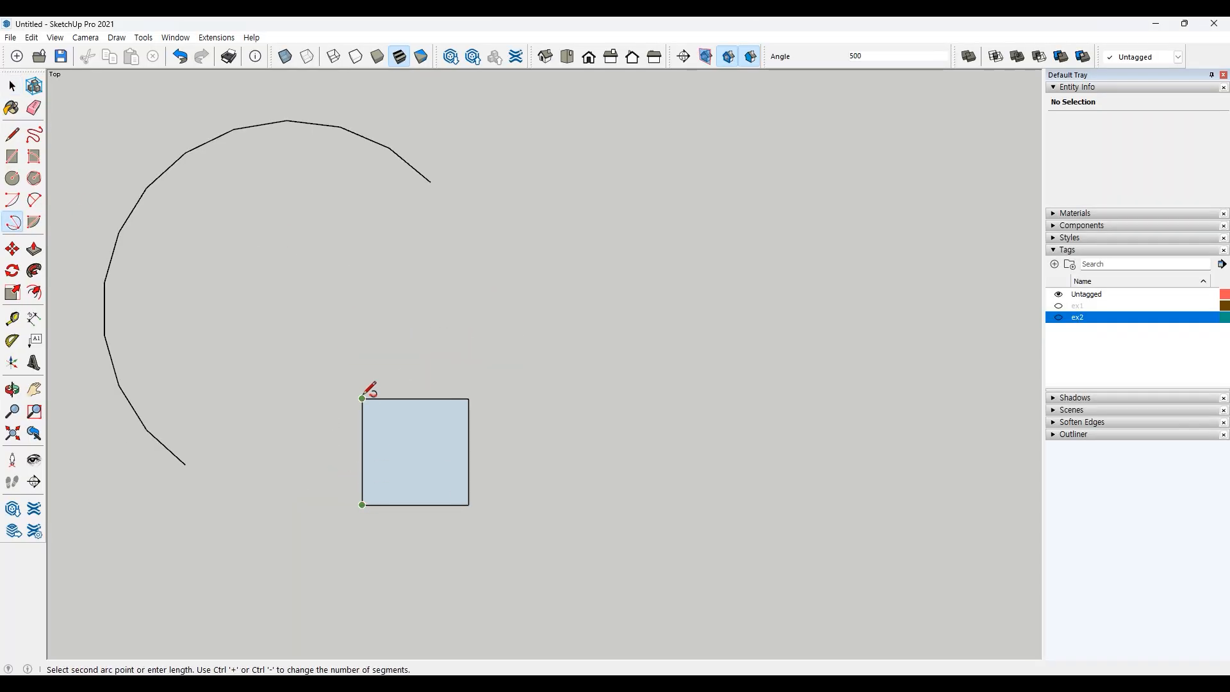
{"action": "left_click", "coordinate": [468, 398]}
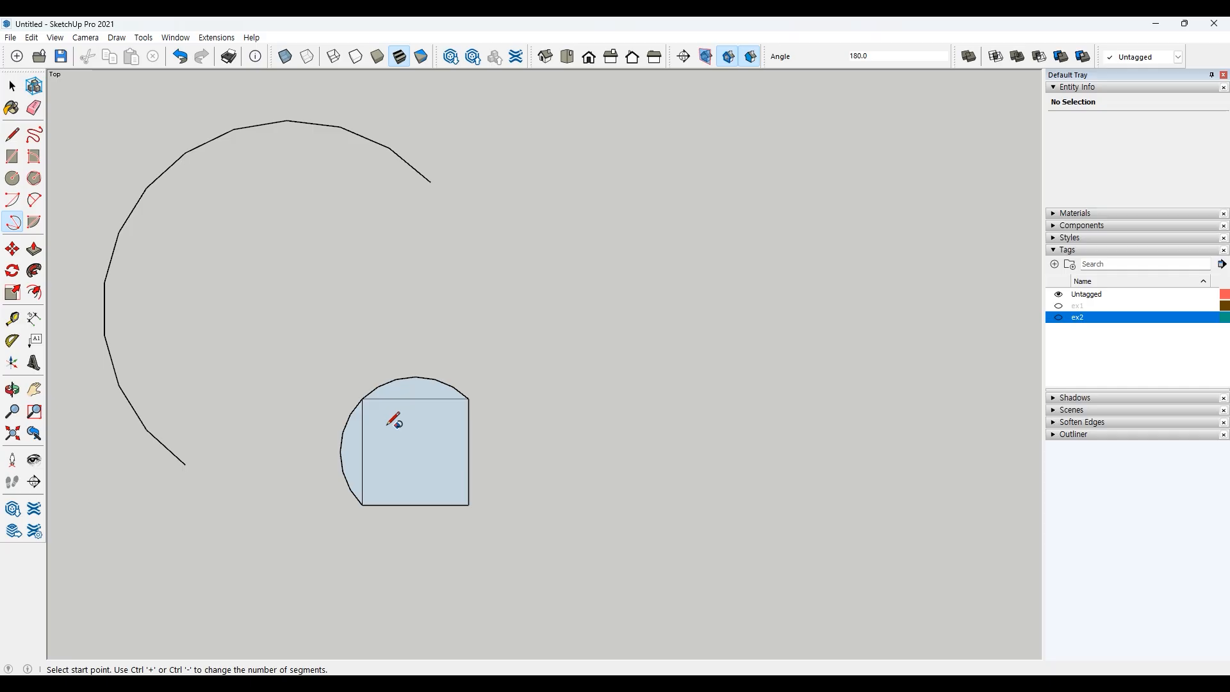
Complete the circle around the square with 3-point arcs through its remaining corners, ending at the lower-left corner
{"action": "left_click", "coordinate": [363, 399]}
{"action": "left_click", "coordinate": [468, 399]}
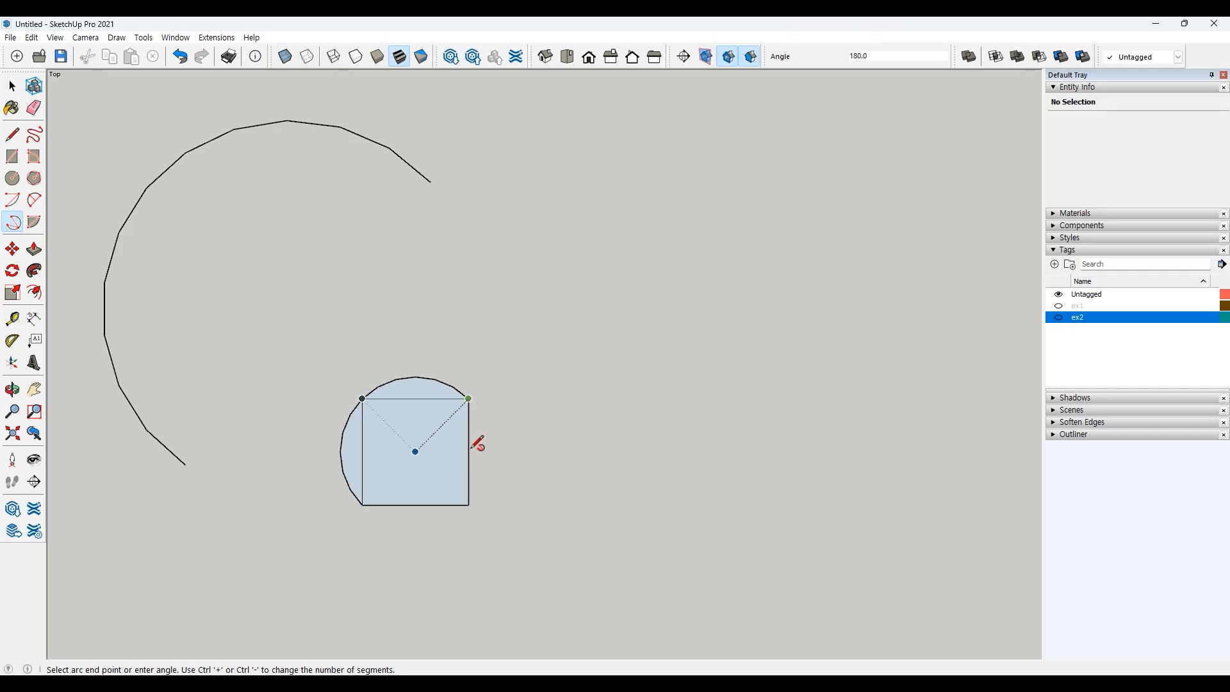
{"action": "left_click", "coordinate": [468, 505]}
{"action": "left_click", "coordinate": [469, 398]}
{"action": "left_click", "coordinate": [469, 505]}
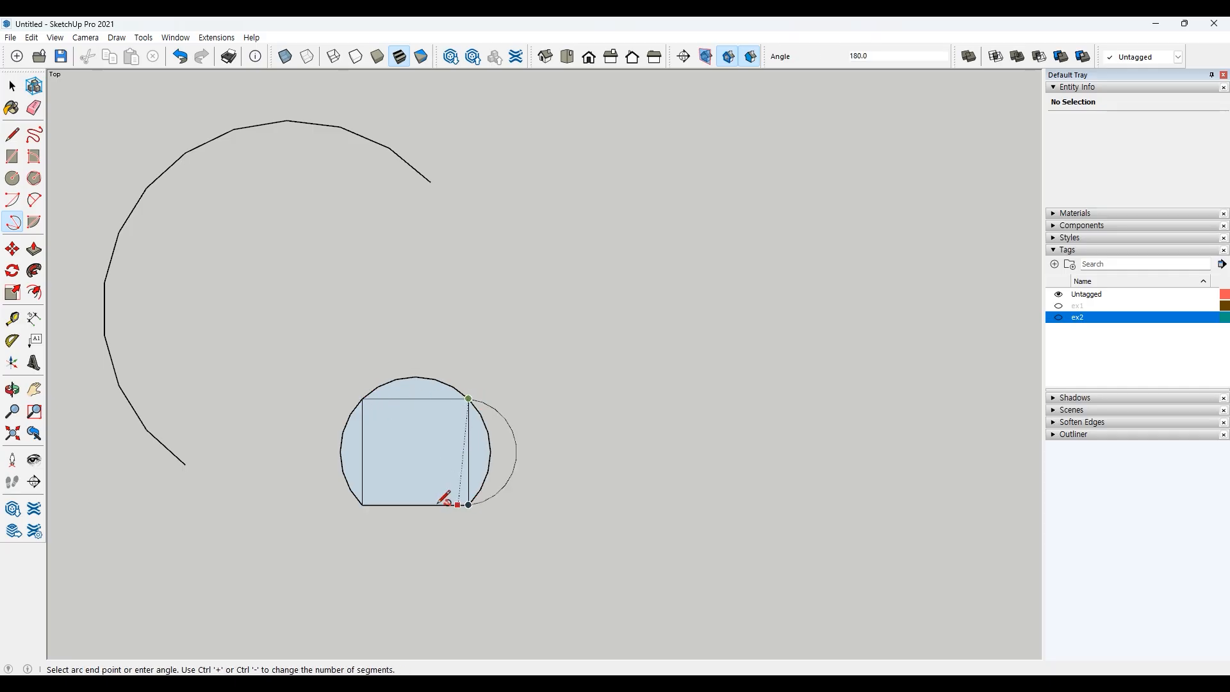
{"action": "left_click", "coordinate": [363, 505]}
{"action": "key", "text": "space"}
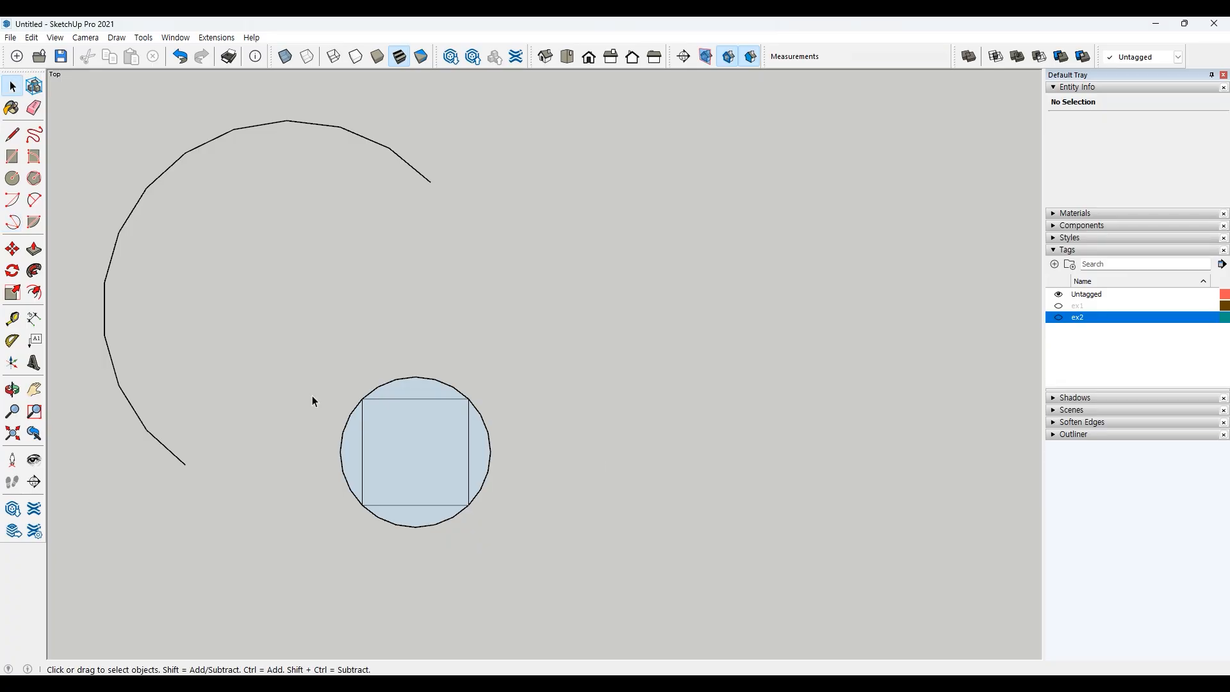
Draw a closed pie sector of about 40 degrees in the empty area right of the circled square
{"action": "scroll", "coordinate": [499, 445], "scroll_direction": "down", "scroll_amount": 5}
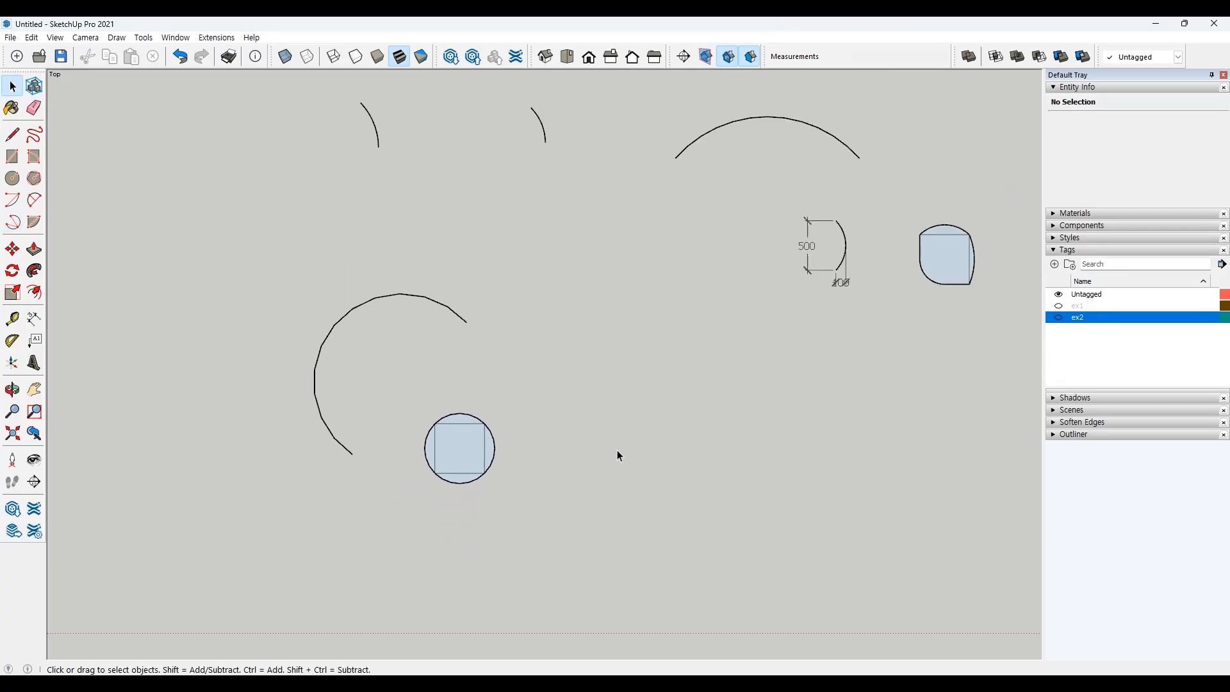
{"action": "mouse_move", "coordinate": [617, 449]}
{"action": "middle_mouse_down"}
{"action": "mouse_move", "coordinate": [677, 429]}
{"action": "mouse_move", "coordinate": [567, 413]}
{"action": "middle_mouse_up"}
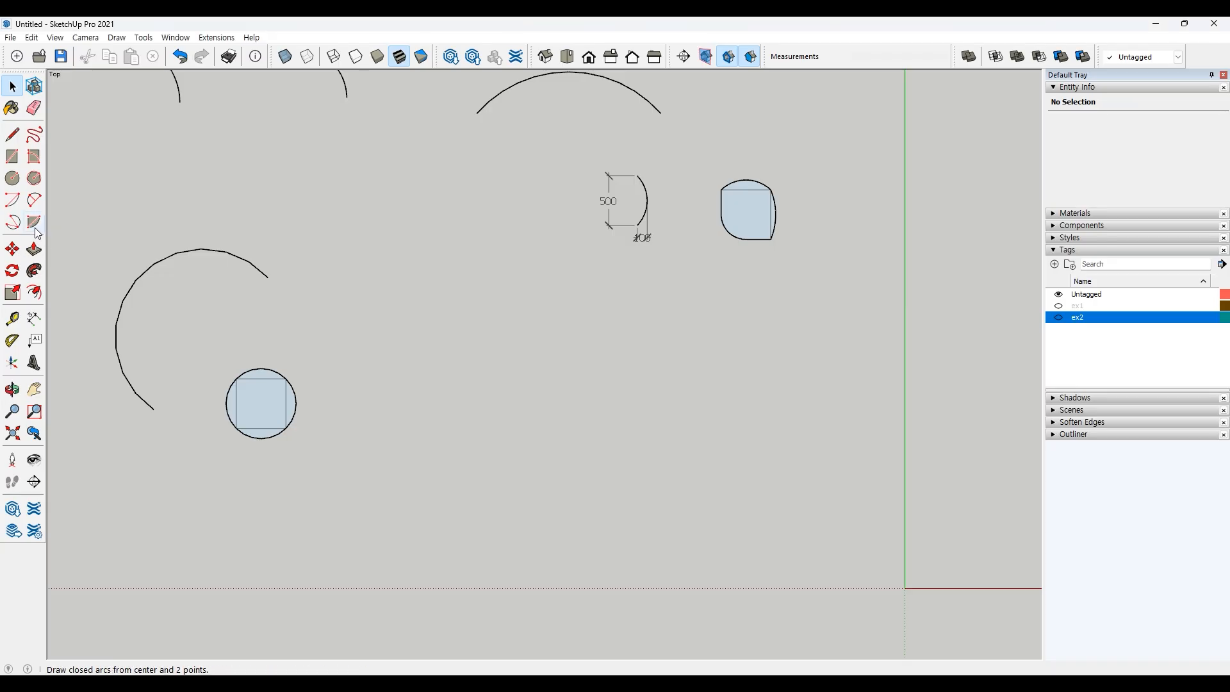
{"action": "left_click", "coordinate": [138, 221]}
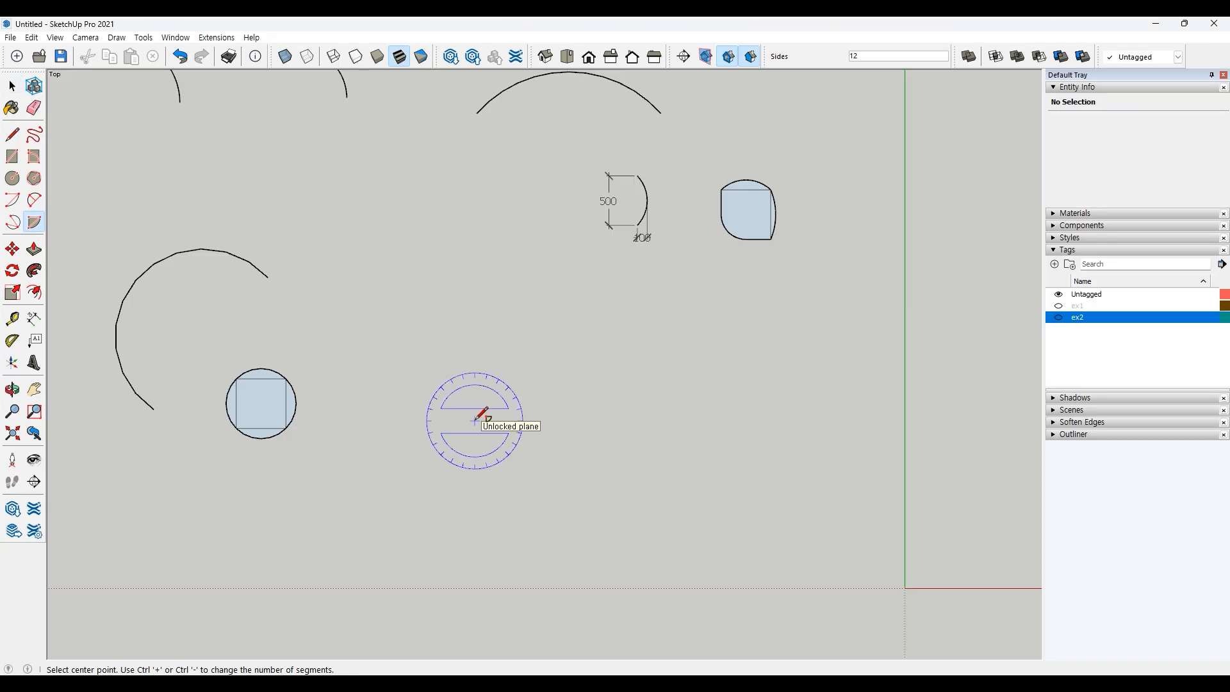
{"action": "left_click", "coordinate": [473, 354]}
{"action": "left_click", "coordinate": [473, 354]}
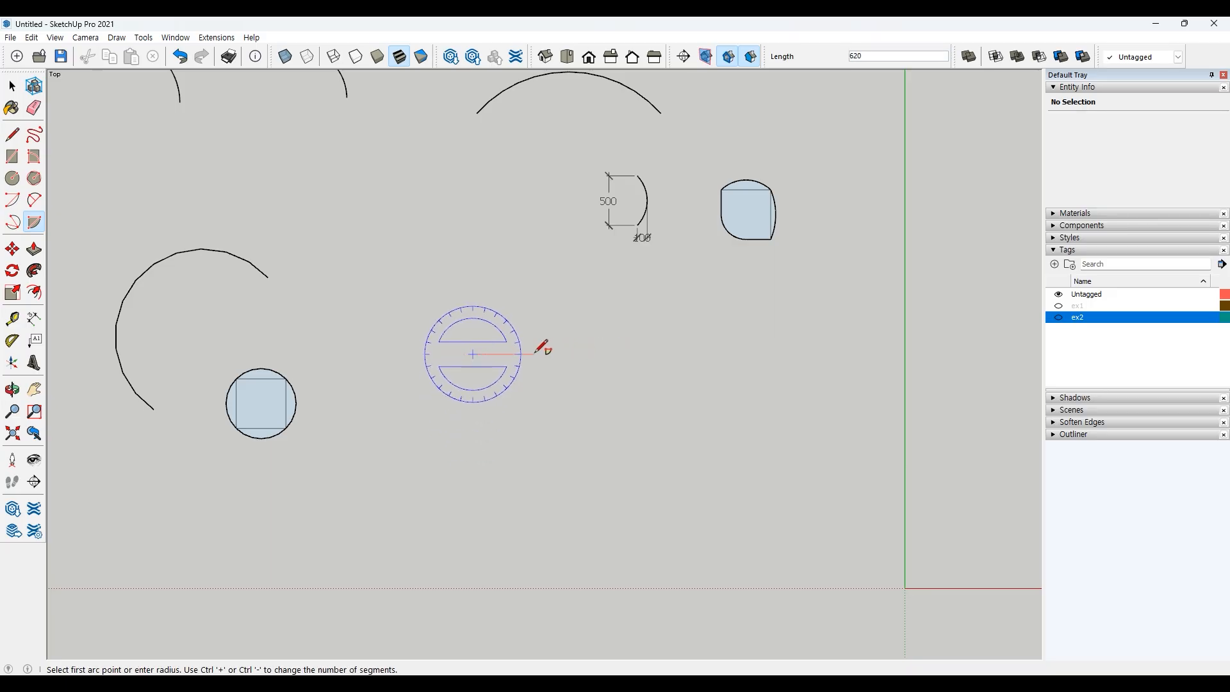
{"action": "left_click", "coordinate": [556, 354]}
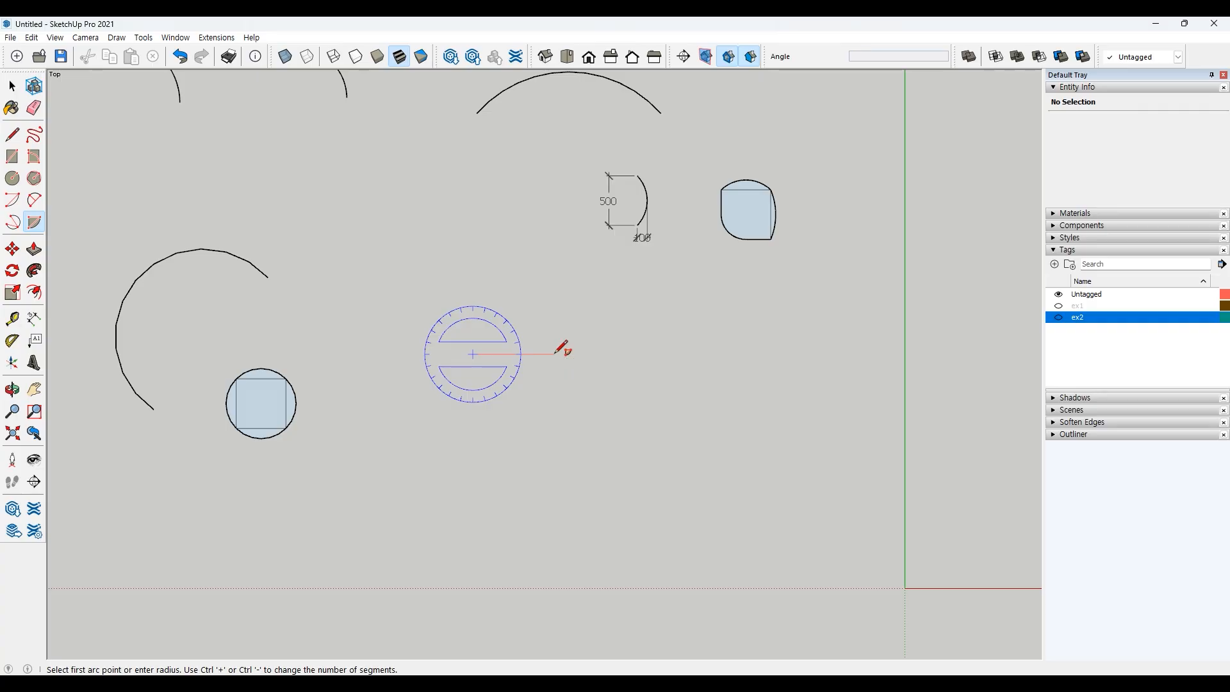
{"action": "left_click", "coordinate": [537, 300]}
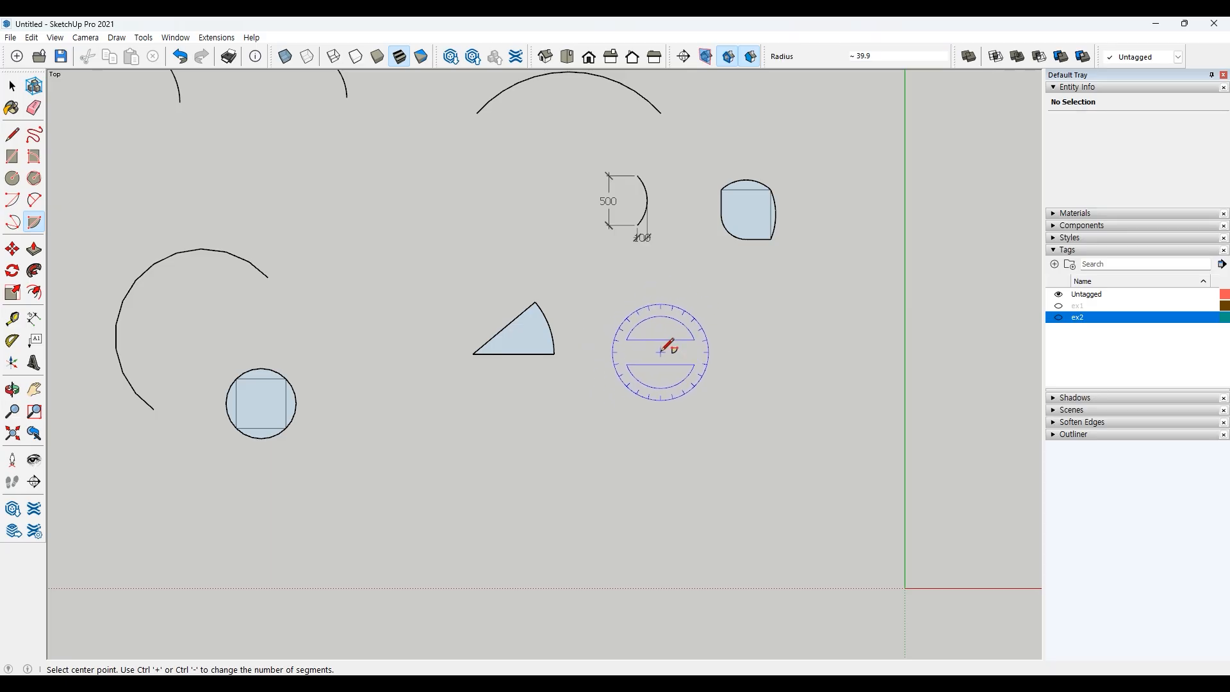
Draw a second pie sector to the right of the first, with a radius of 500 and an angle of 90 degrees
{"action": "left_click", "coordinate": [660, 352]}
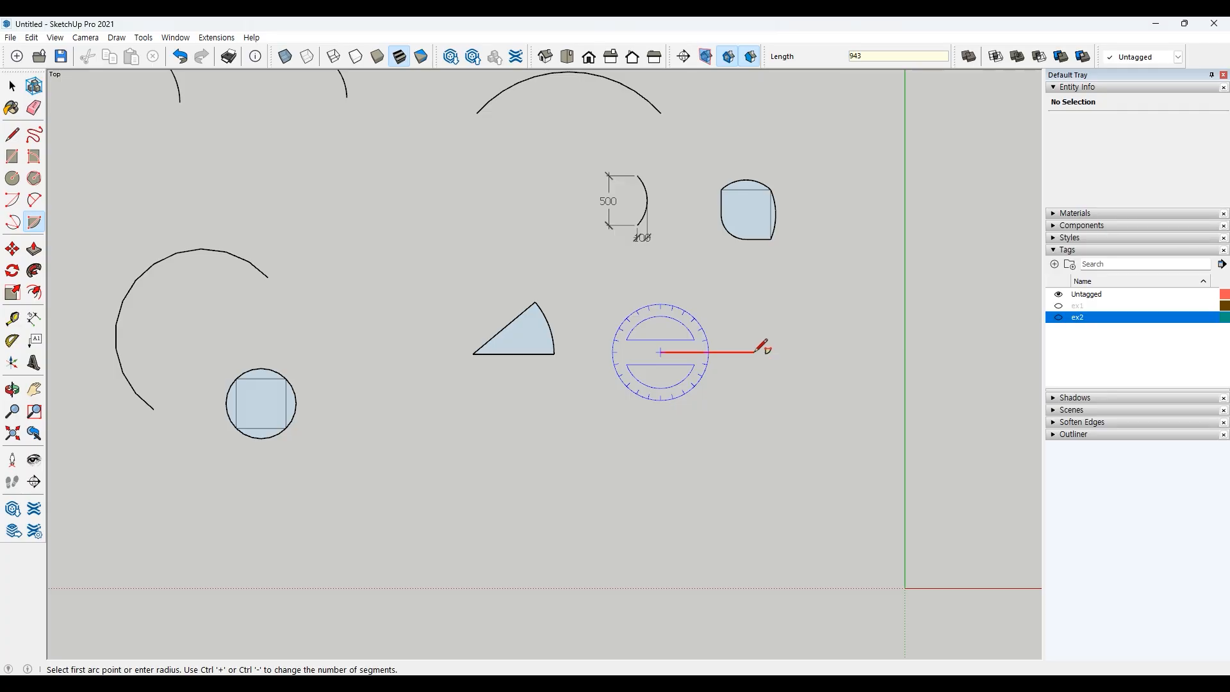
{"action": "type", "text": "500"}
{"action": "key", "text": "Return"}
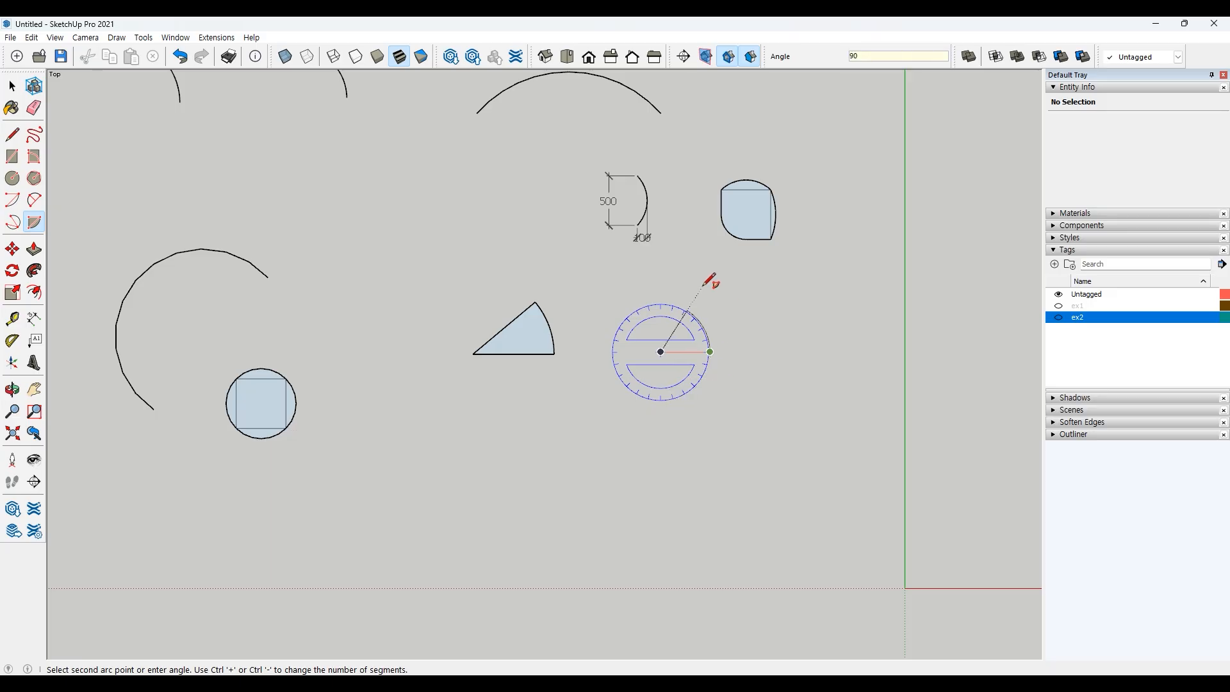
{"action": "type", "text": "90"}
{"action": "key", "text": "Return"}
{"action": "key", "text": "space"}
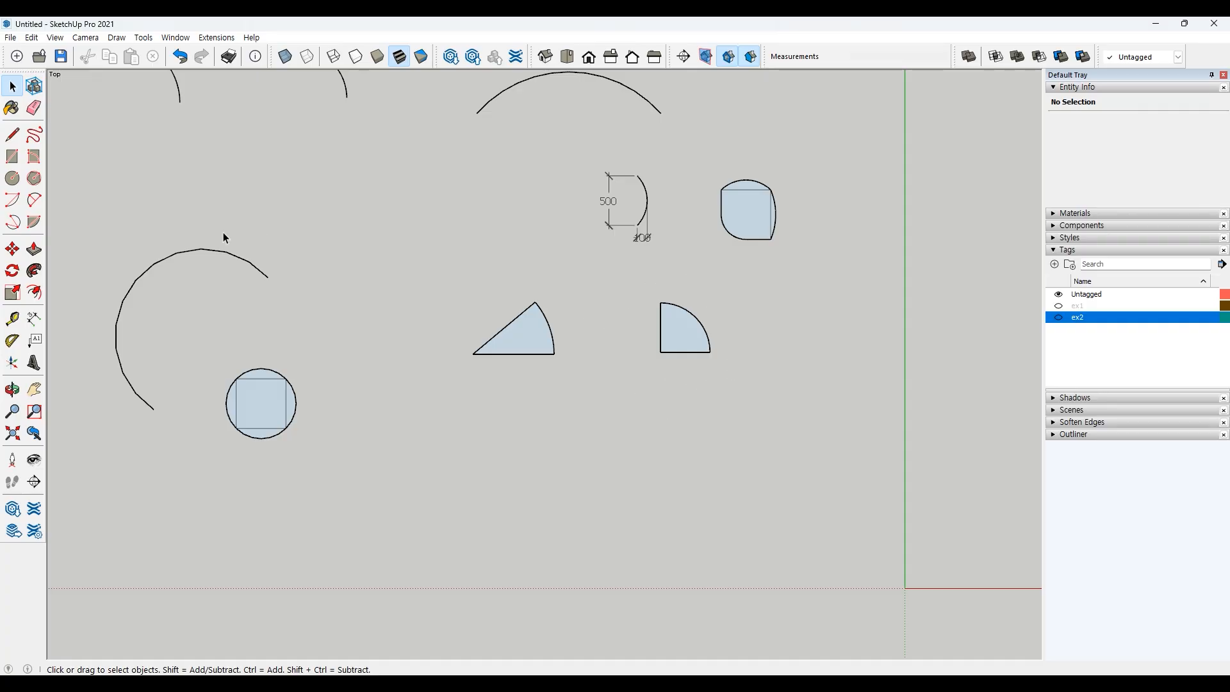
Draw a third pie sector below the other two, entering an angle of 270 degrees
{"action": "left_click", "coordinate": [34, 222]}
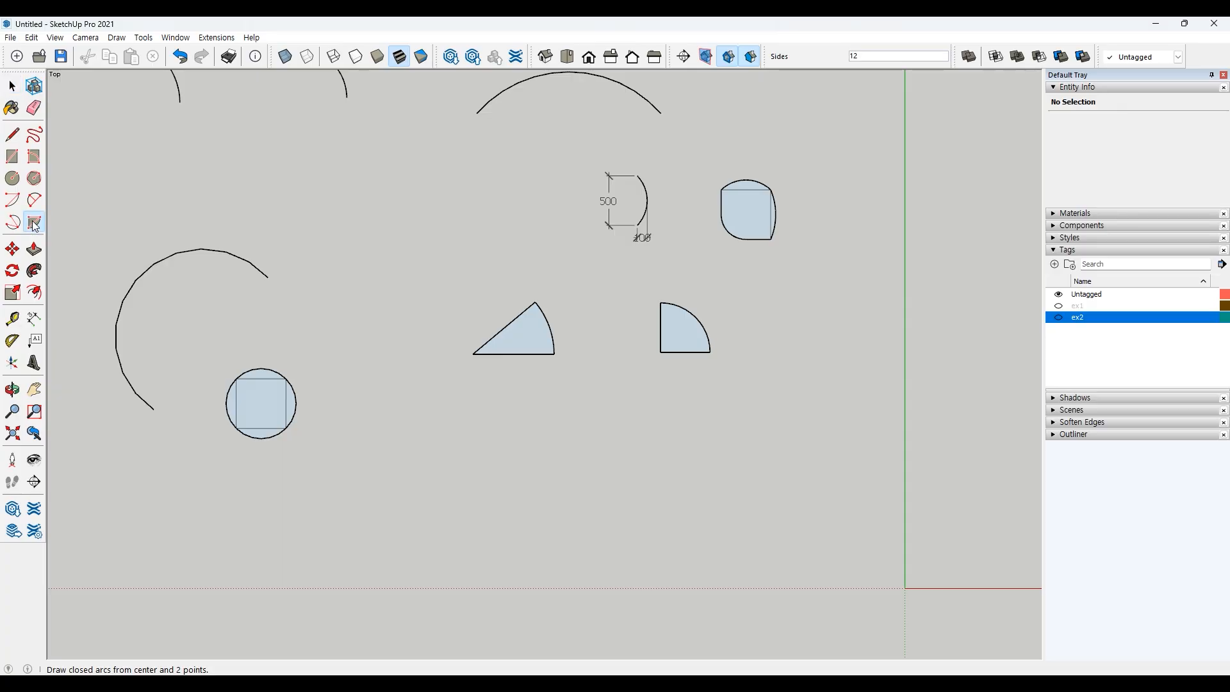
{"action": "left_click", "coordinate": [612, 454]}
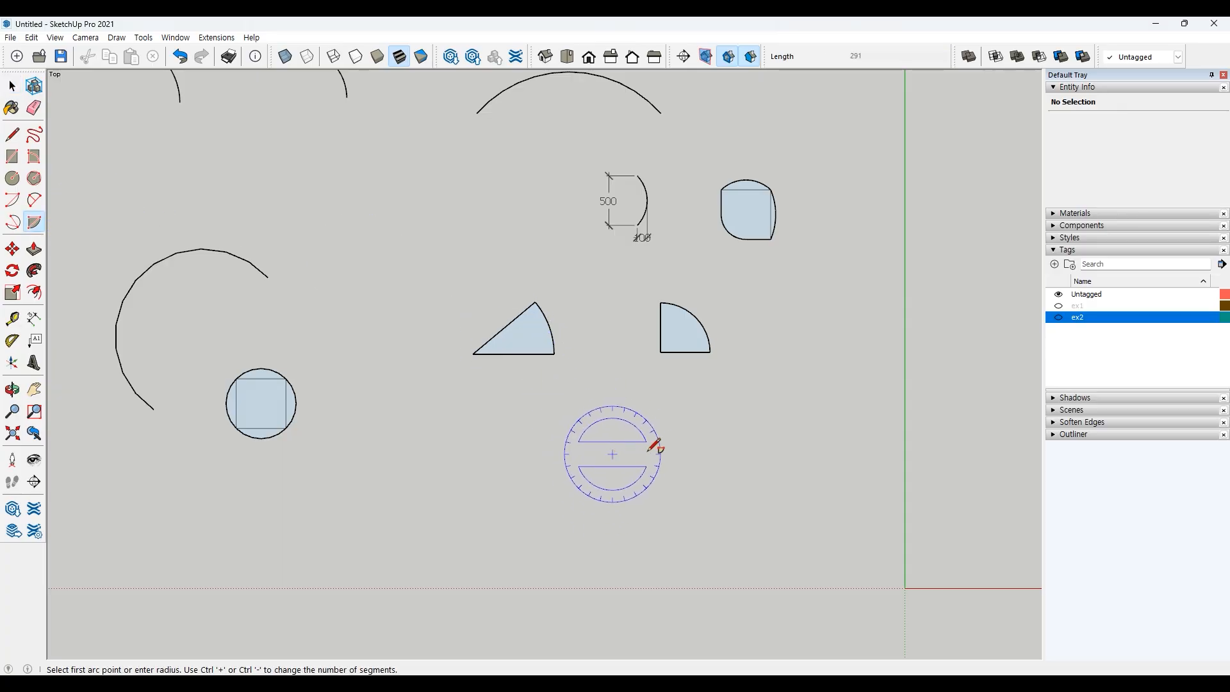
{"action": "left_click", "coordinate": [682, 454]}
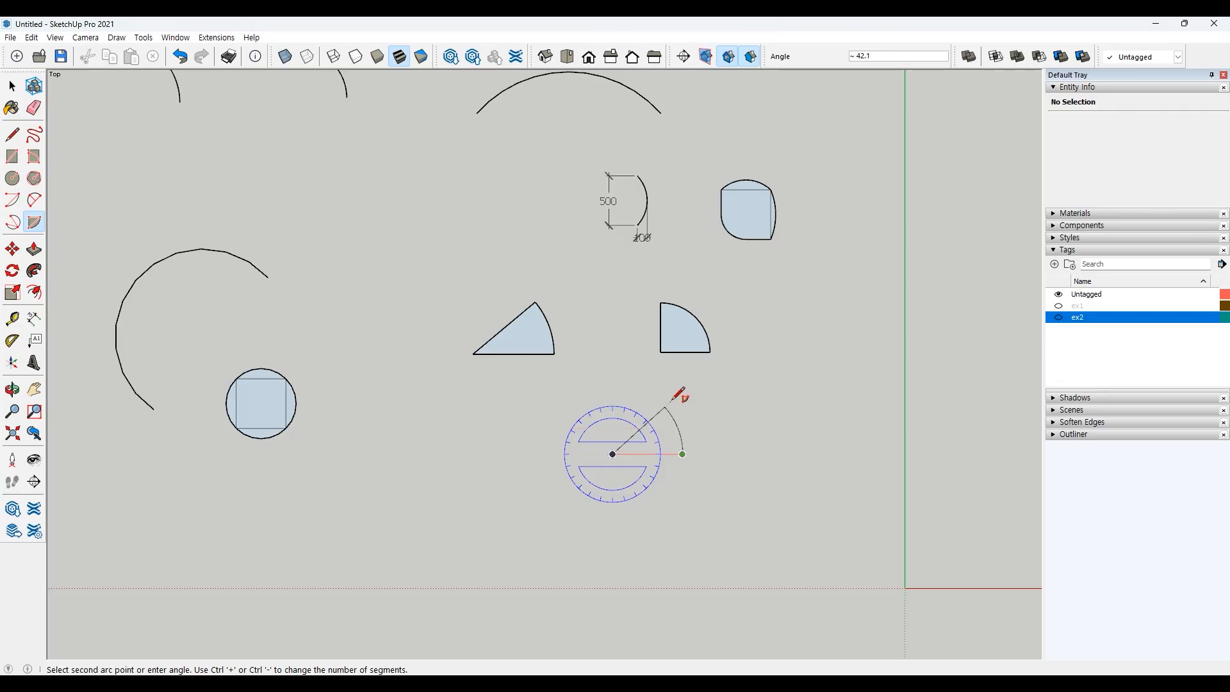
{"action": "key", "text": "Return"}
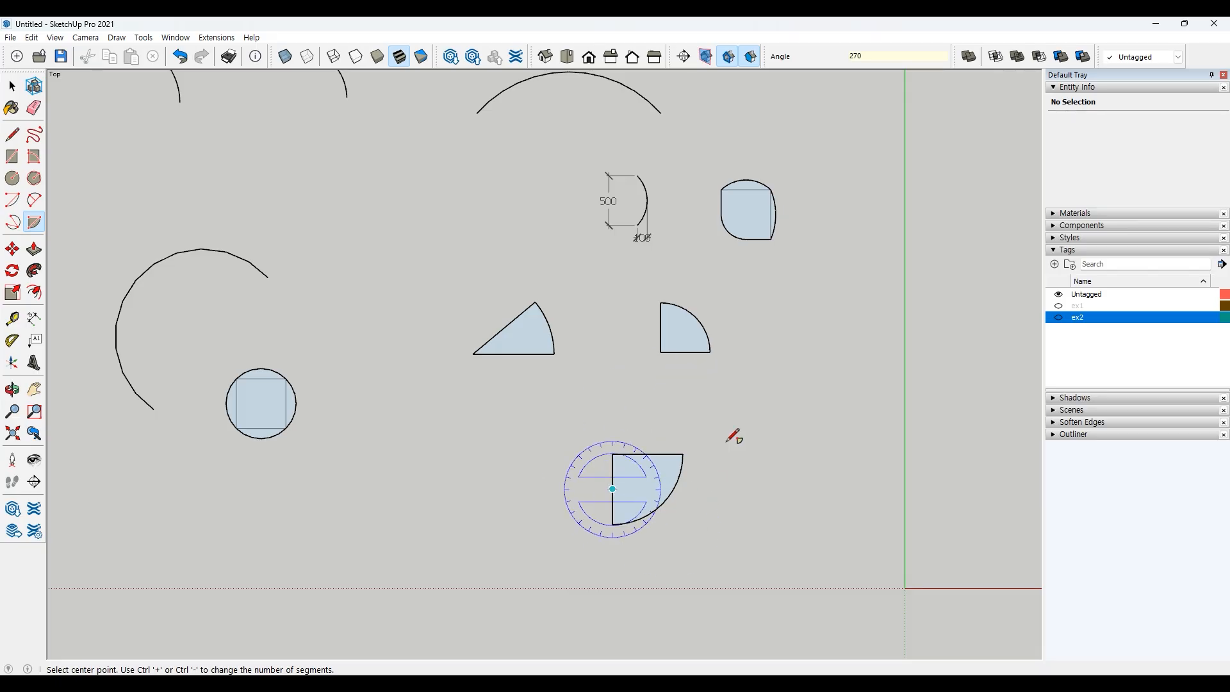
{"action": "key", "text": "space"}
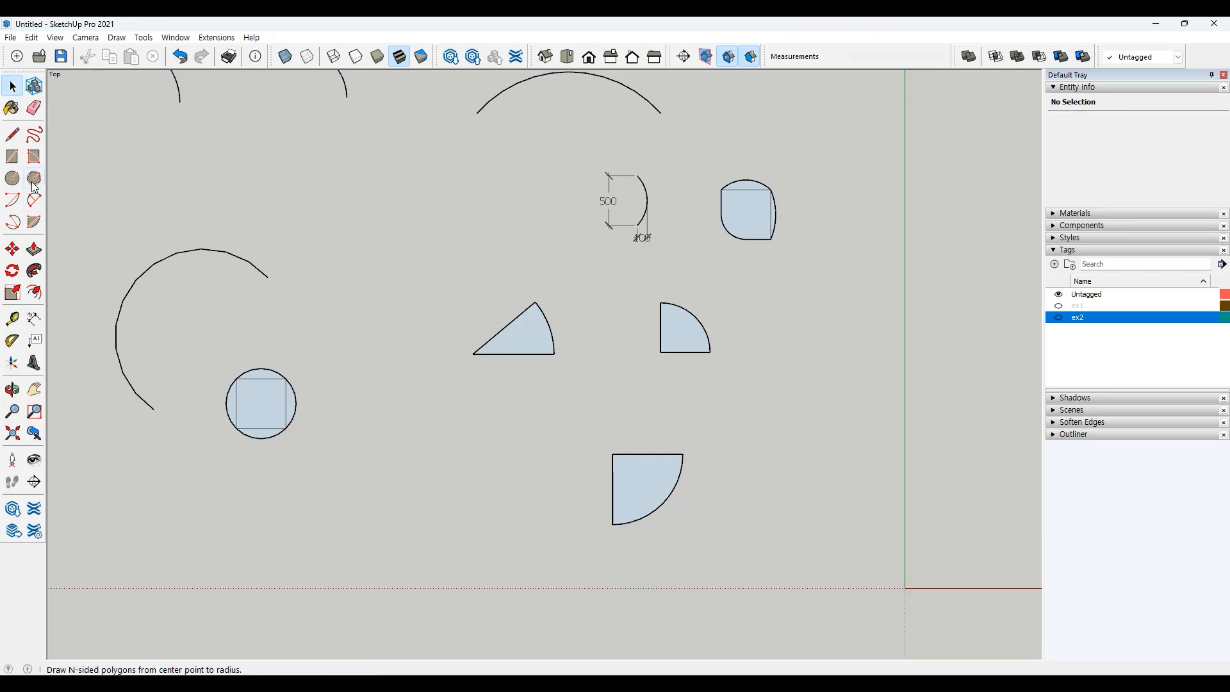
Draw a pie sector with a radius of 500 and an angle of 270 degrees in the empty area right of the circled square
{"action": "left_click", "coordinate": [34, 221]}
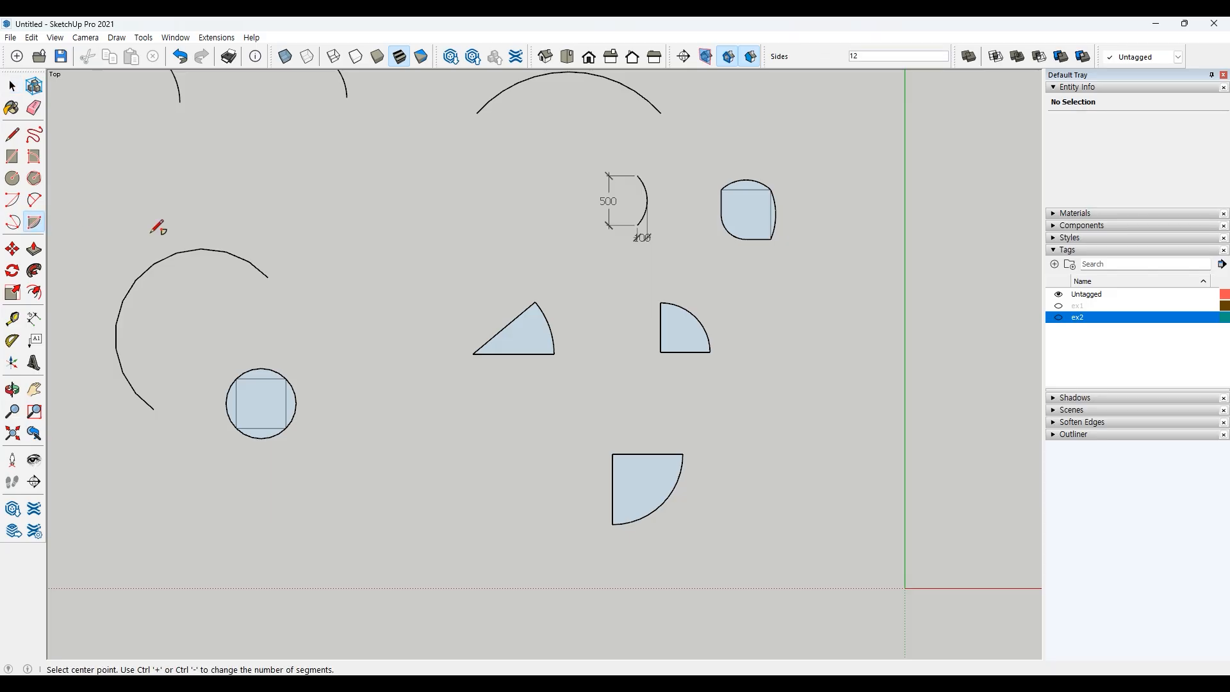
{"action": "left_click", "coordinate": [441, 455]}
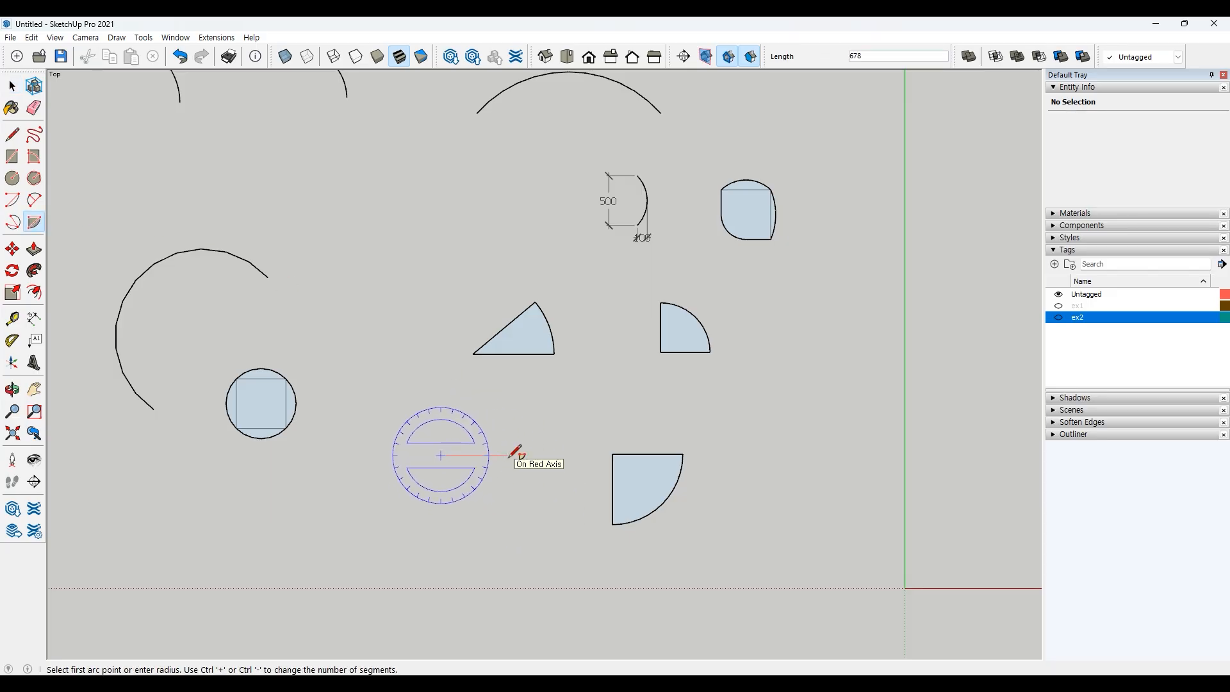
{"action": "type", "text": "500"}
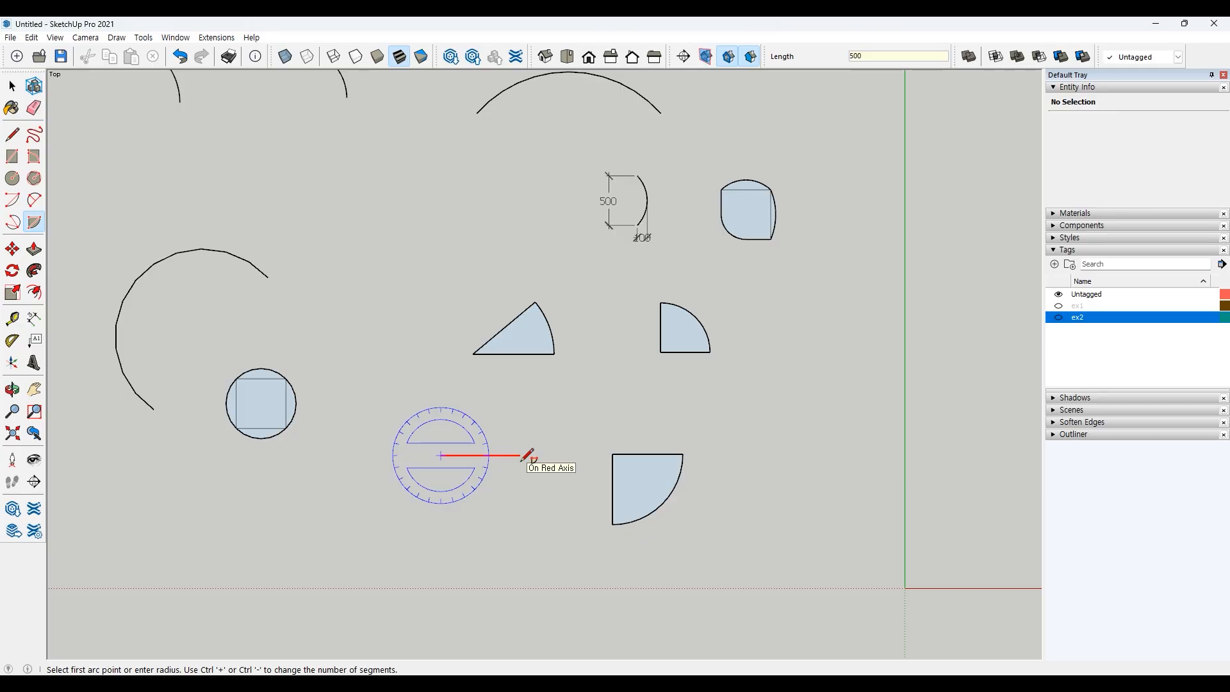
{"action": "key", "text": "Return"}
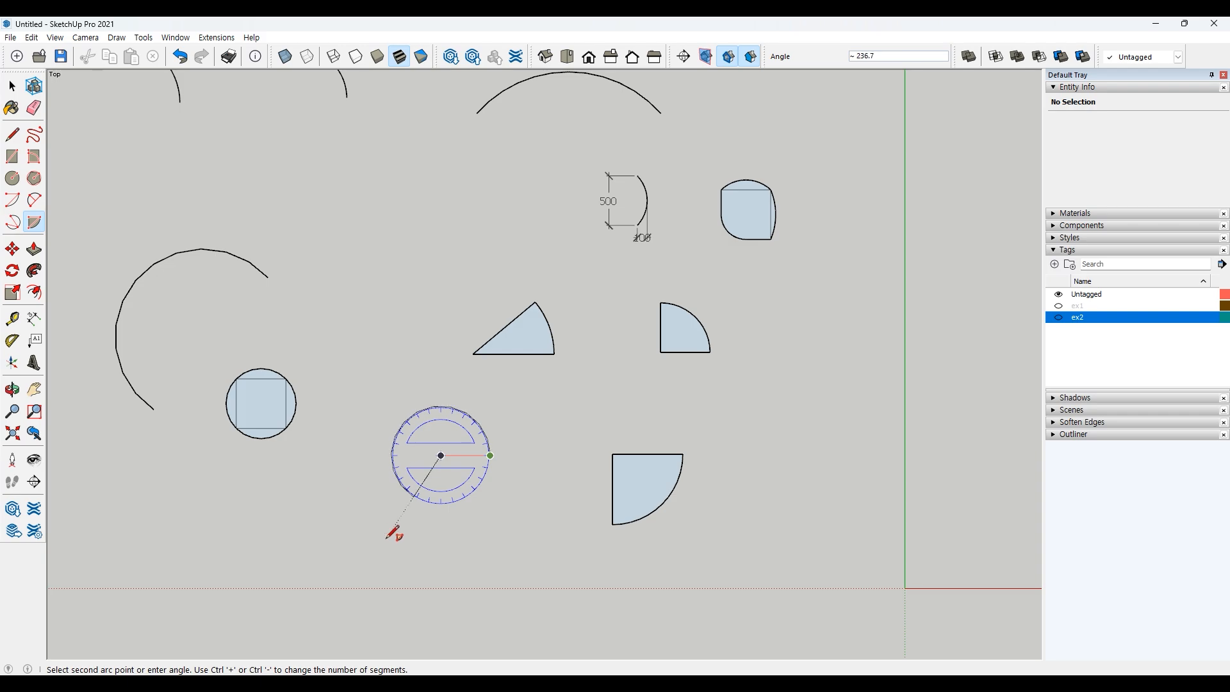
{"action": "type", "text": "270"}
{"action": "key", "text": "Return"}
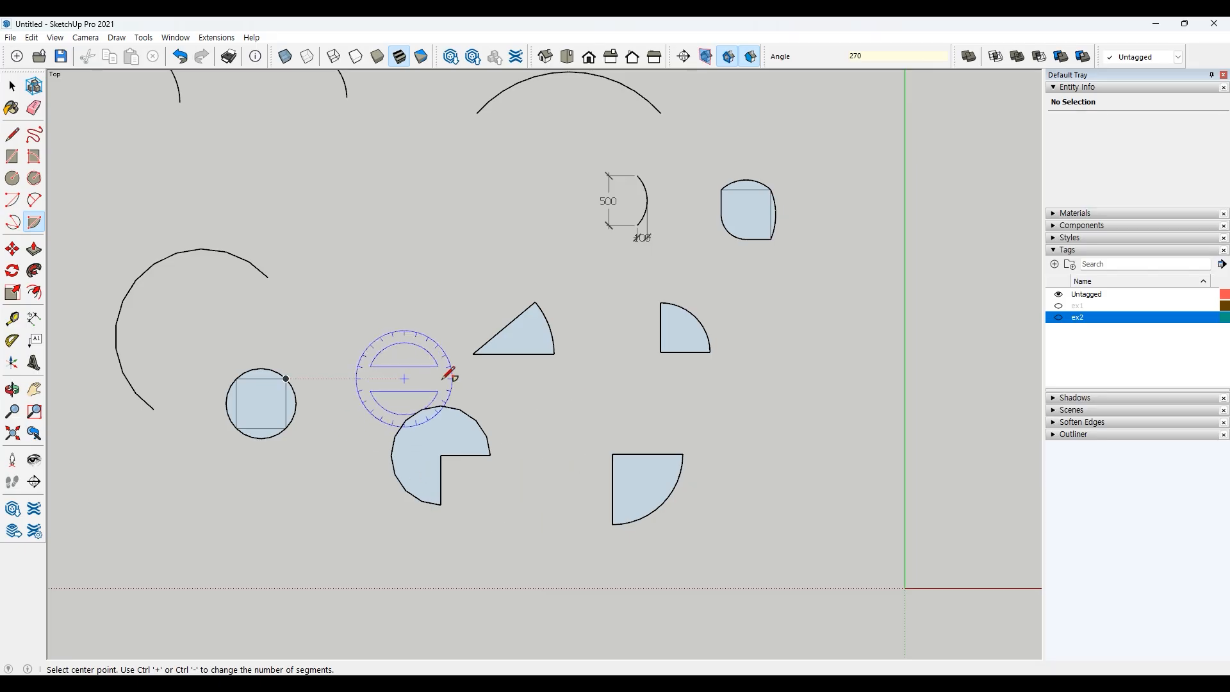
{"action": "key", "text": "space"}
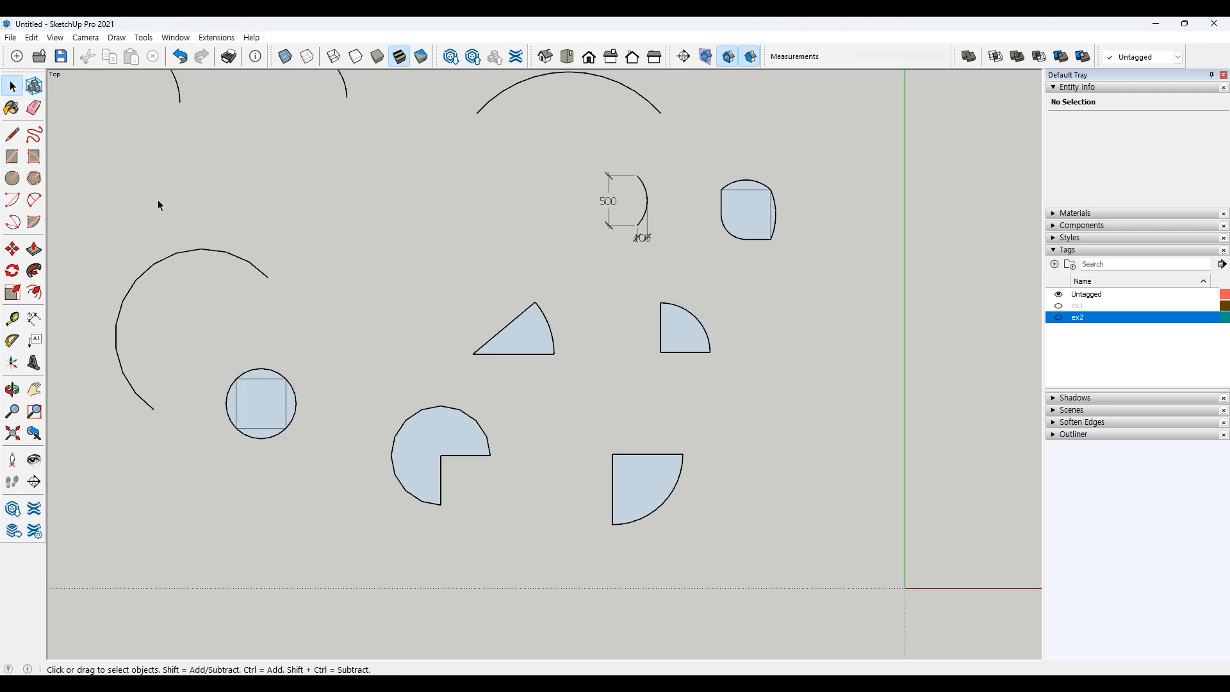
{"action": "left_click", "coordinate": [13, 204]}
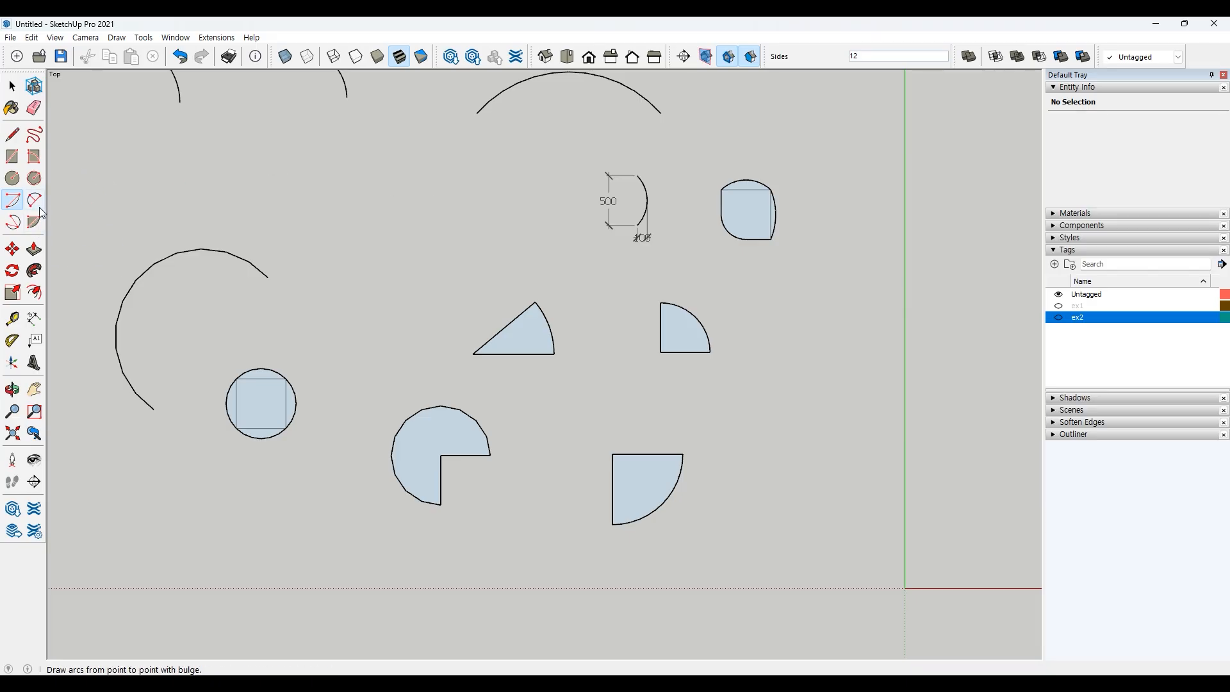
{"action": "left_click", "coordinate": [14, 223]}
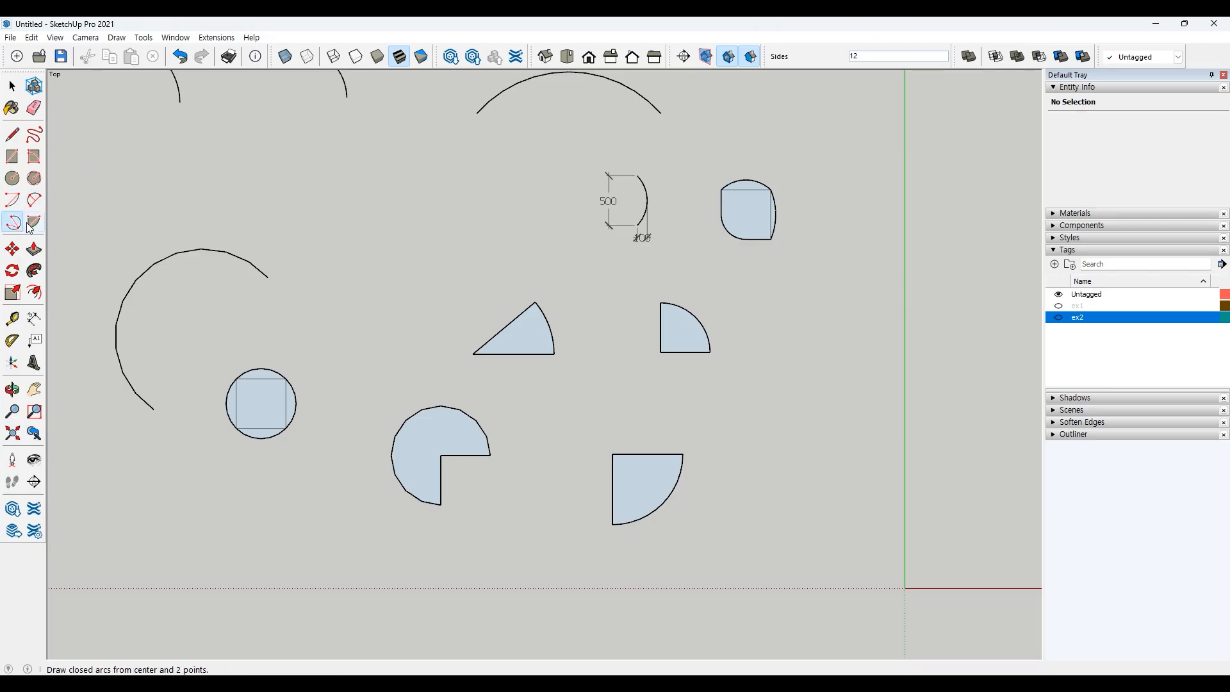
{"action": "left_click", "coordinate": [34, 225]}
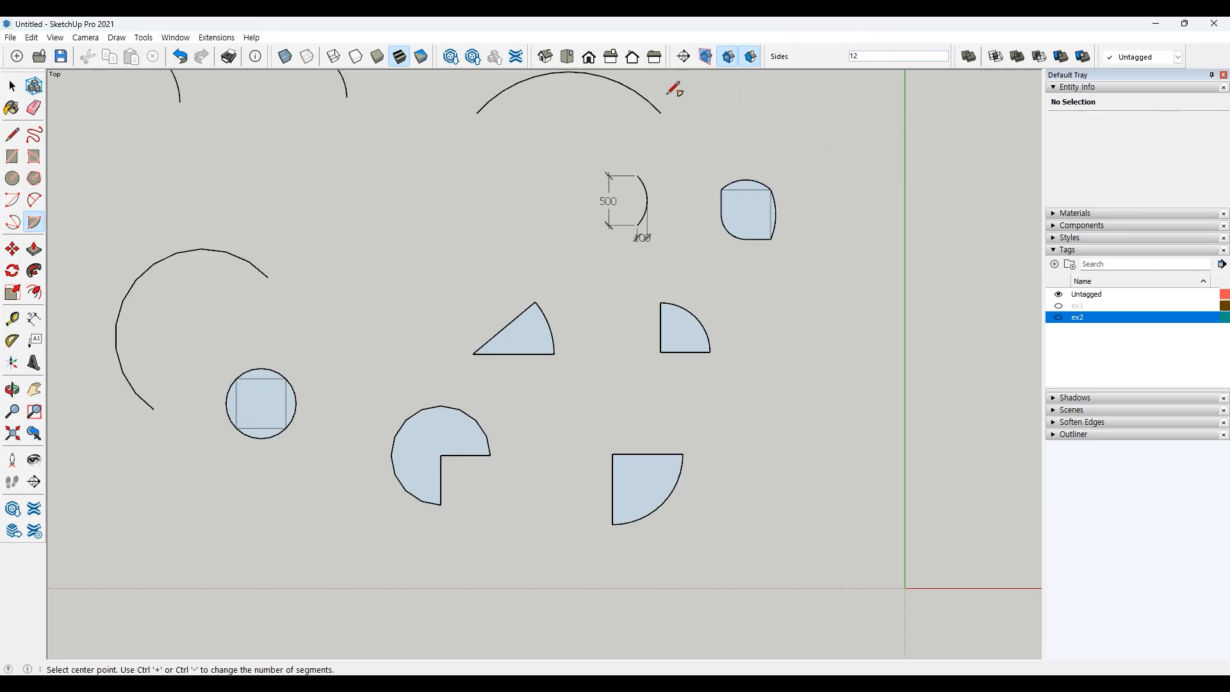
{"action": "key", "text": "space"}
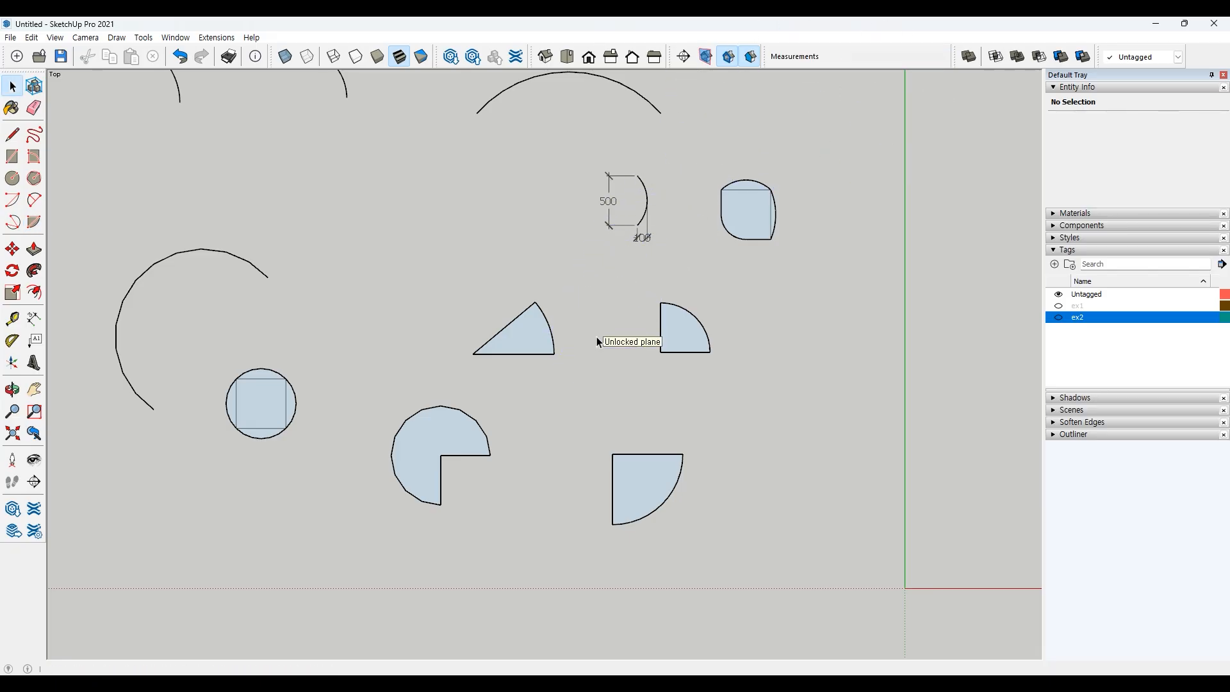
Show the dimensioned practice shapes assigned to the ex1 tag
{"action": "scroll", "coordinate": [587, 367], "scroll_direction": "down", "scroll_amount": 5}
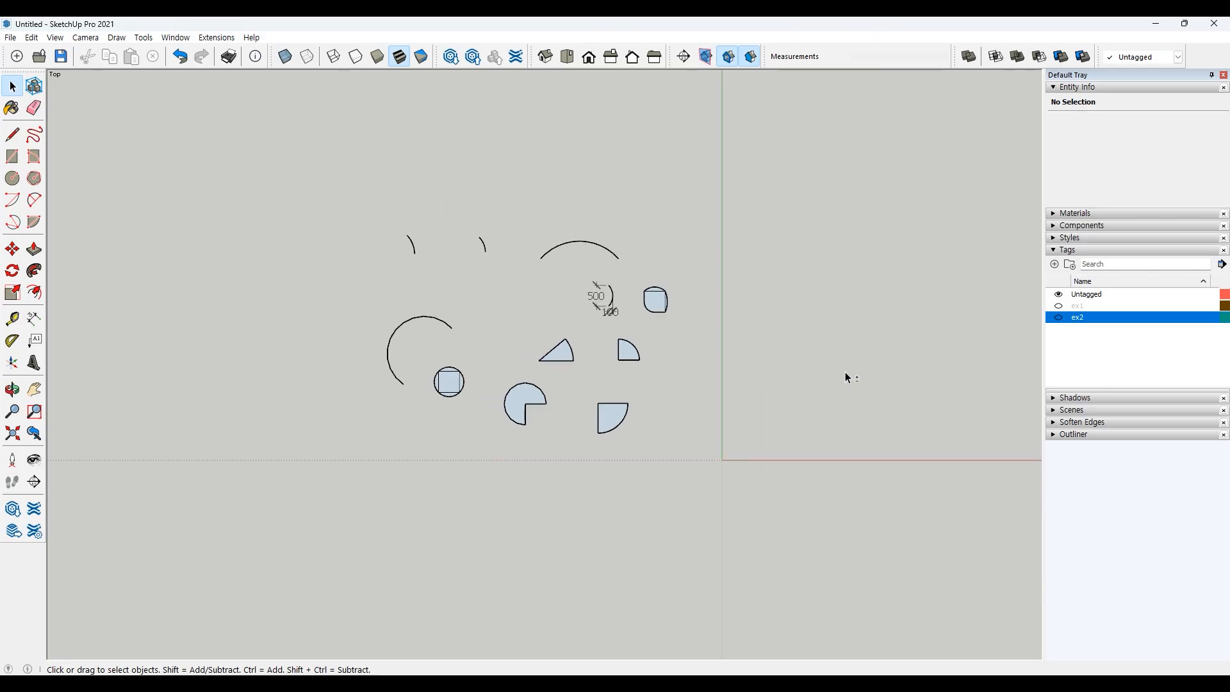
{"action": "middle_click_drag", "start_coordinate": [846, 378], "coordinate": [656, 416], "text": "shift"}
{"action": "left_click", "coordinate": [1058, 305]}
{"action": "scroll", "coordinate": [539, 410], "scroll_direction": "up", "scroll_amount": 3}
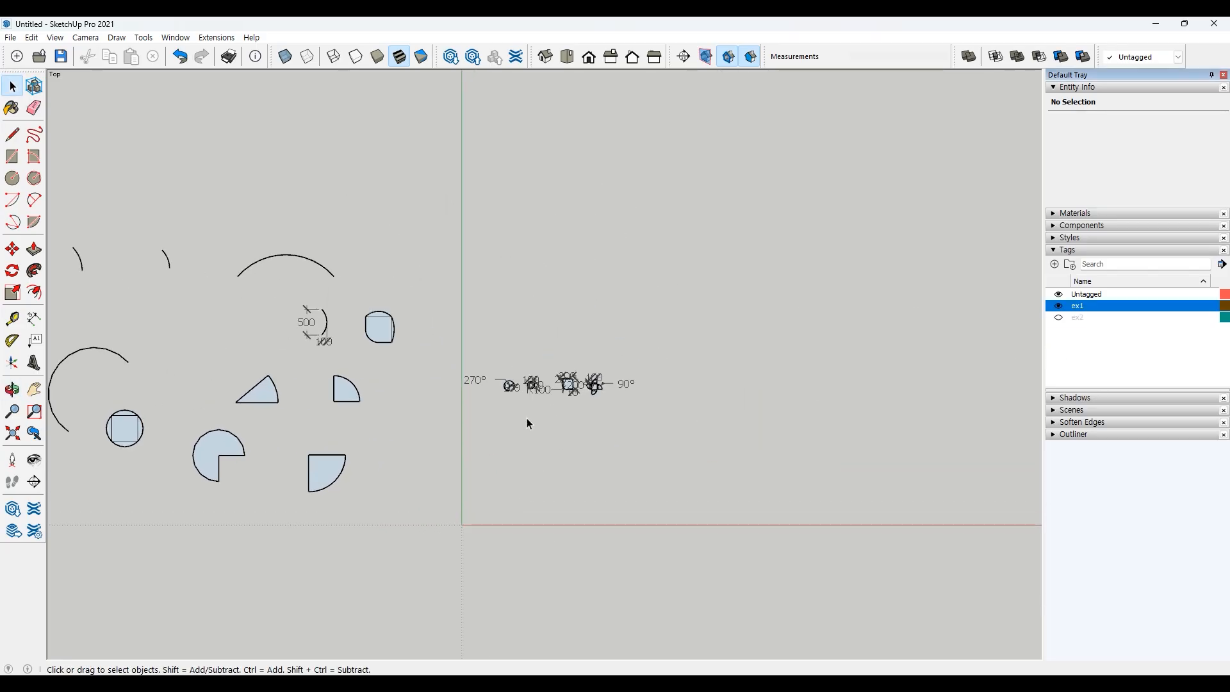
{"action": "scroll", "coordinate": [510, 380], "scroll_direction": "up", "scroll_amount": 6}
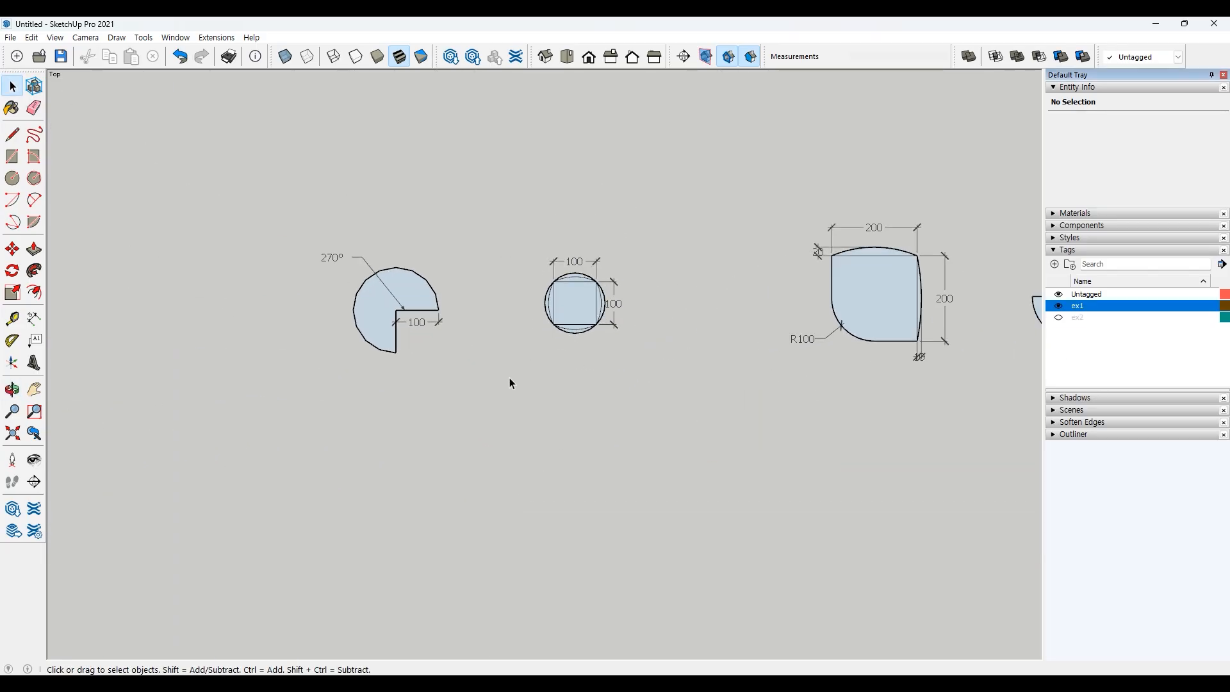
{"action": "scroll", "coordinate": [510, 383], "scroll_direction": "up", "scroll_amount": 2}
{"action": "middle_click_drag", "start_coordinate": [510, 384], "coordinate": [638, 403], "text": "shift"}
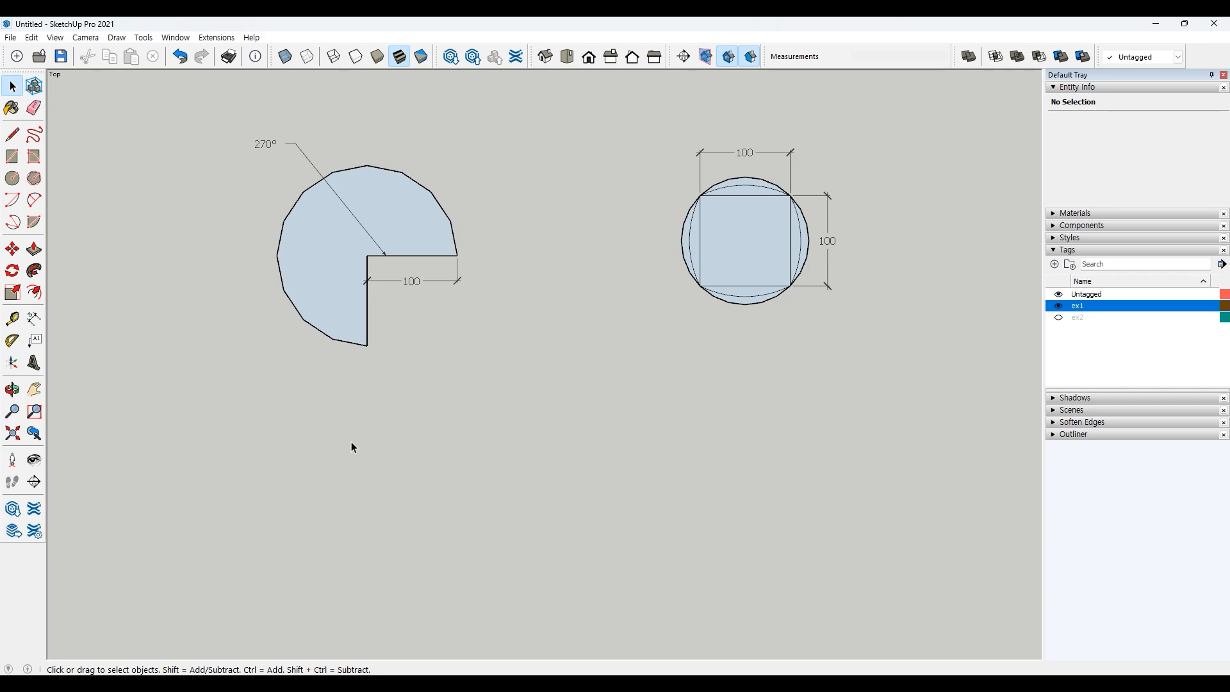
{"action": "middle_click_drag", "start_coordinate": [460, 518], "coordinate": [459, 497], "text": "shift"}
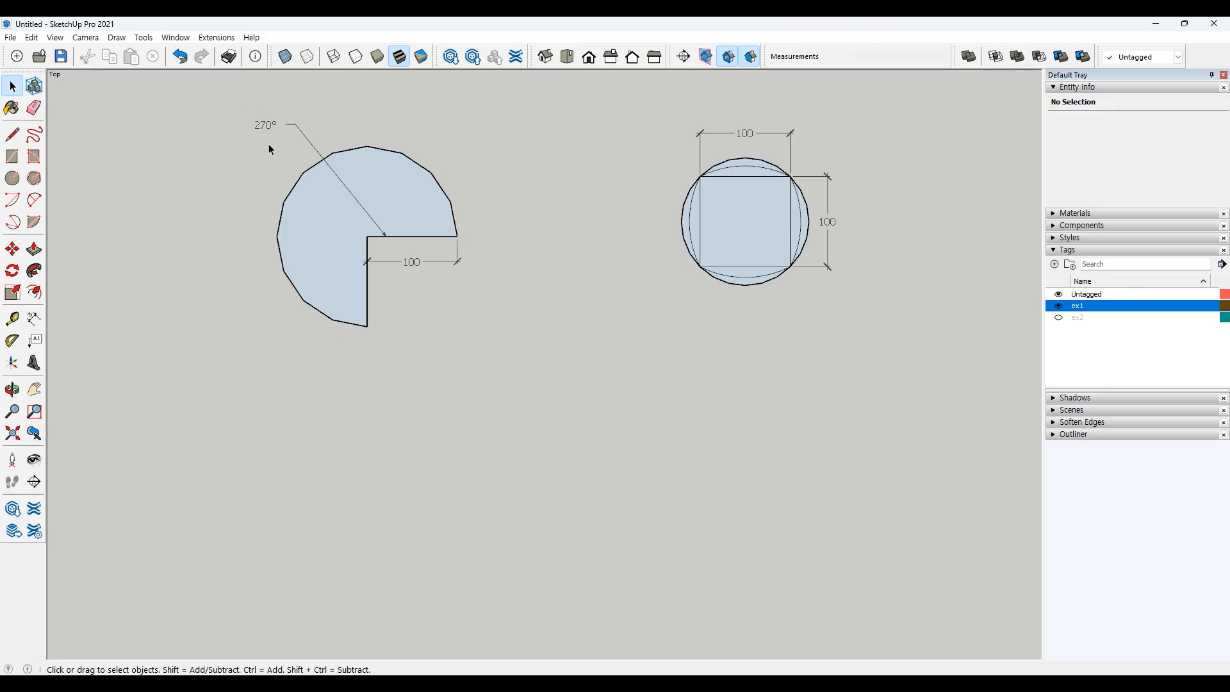
Draw a pie sector with a radius of 100 and an angle of 270 degrees below the dimensioned sector example
{"action": "left_click", "coordinate": [34, 222]}
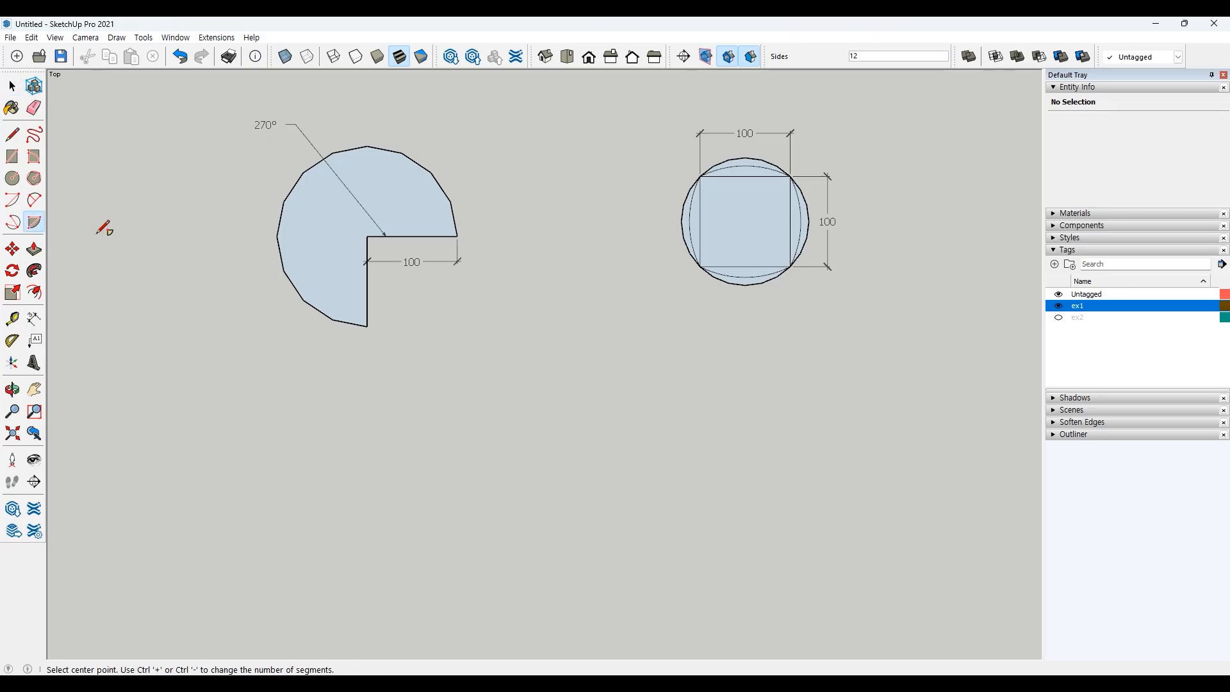
{"action": "left_click", "coordinate": [359, 489]}
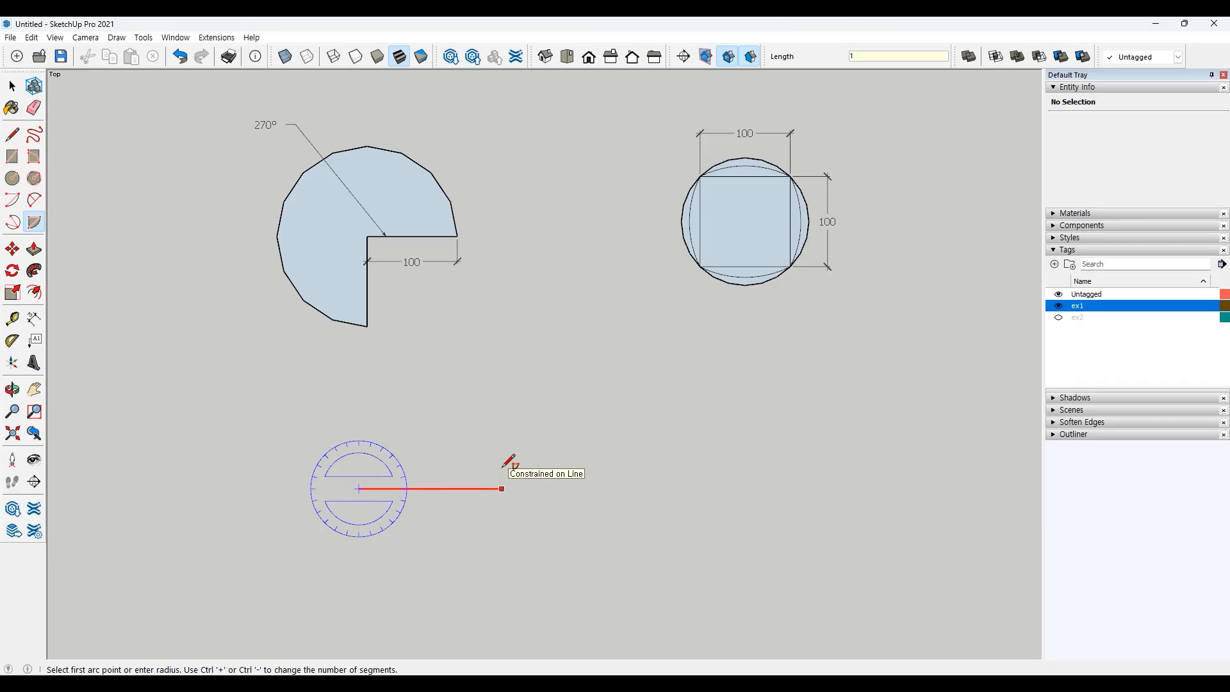
{"action": "type", "text": "00"}
{"action": "key", "text": "Return"}
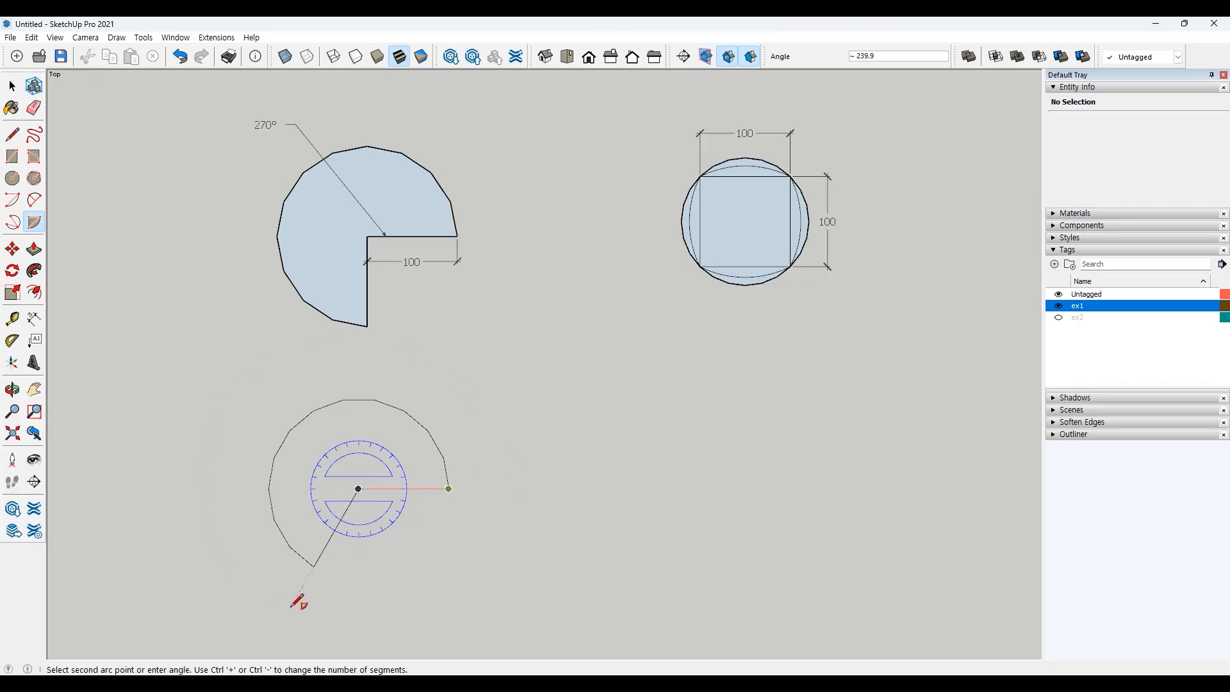
{"action": "type", "text": "270"}
{"action": "key", "text": "Return"}
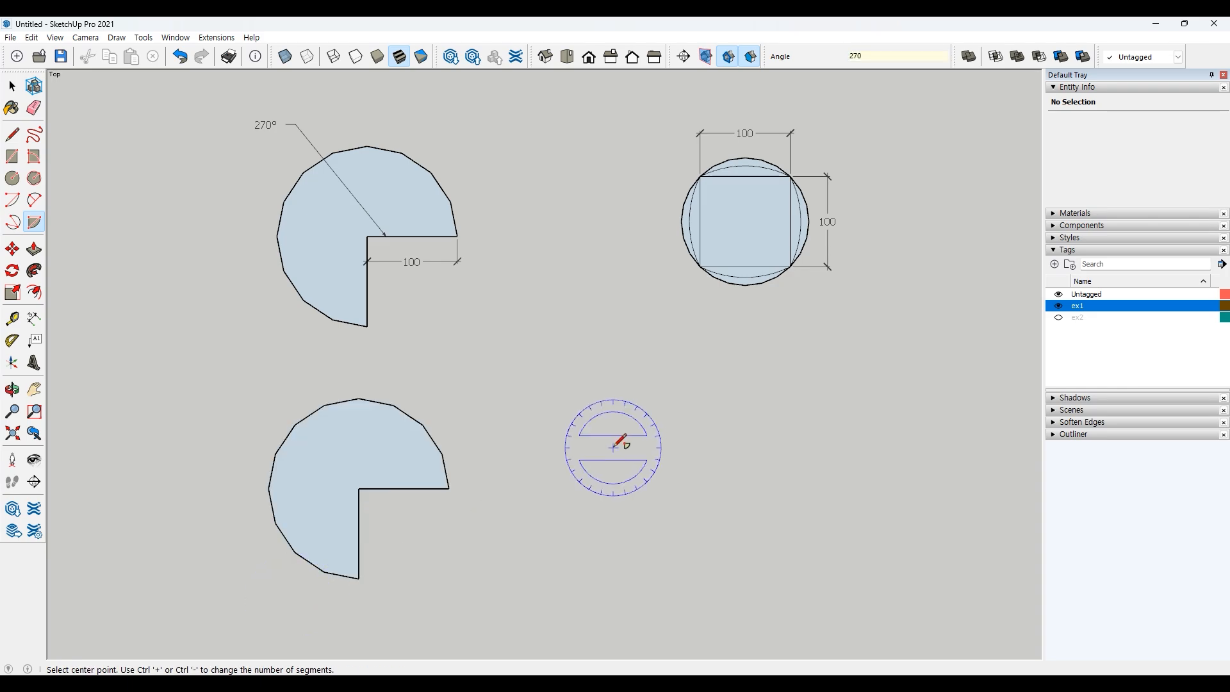
{"action": "key", "text": "space"}
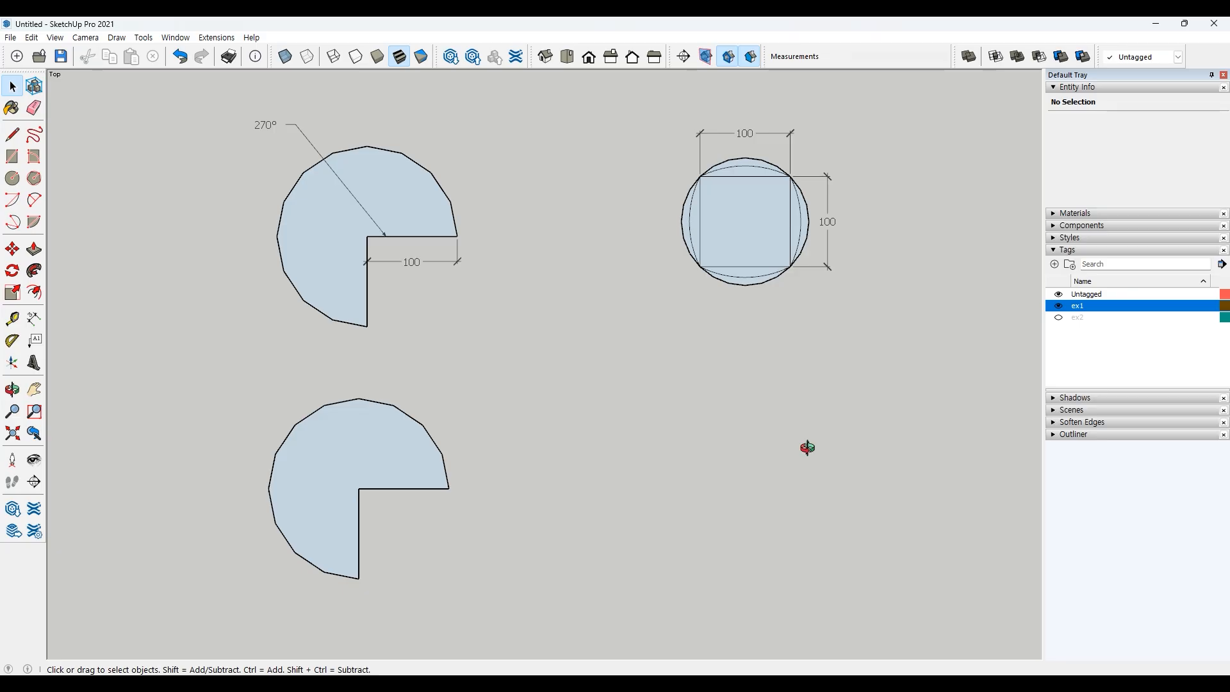
{"action": "middle_click_drag", "start_coordinate": [807, 448], "coordinate": [769, 455], "text": "shift"}
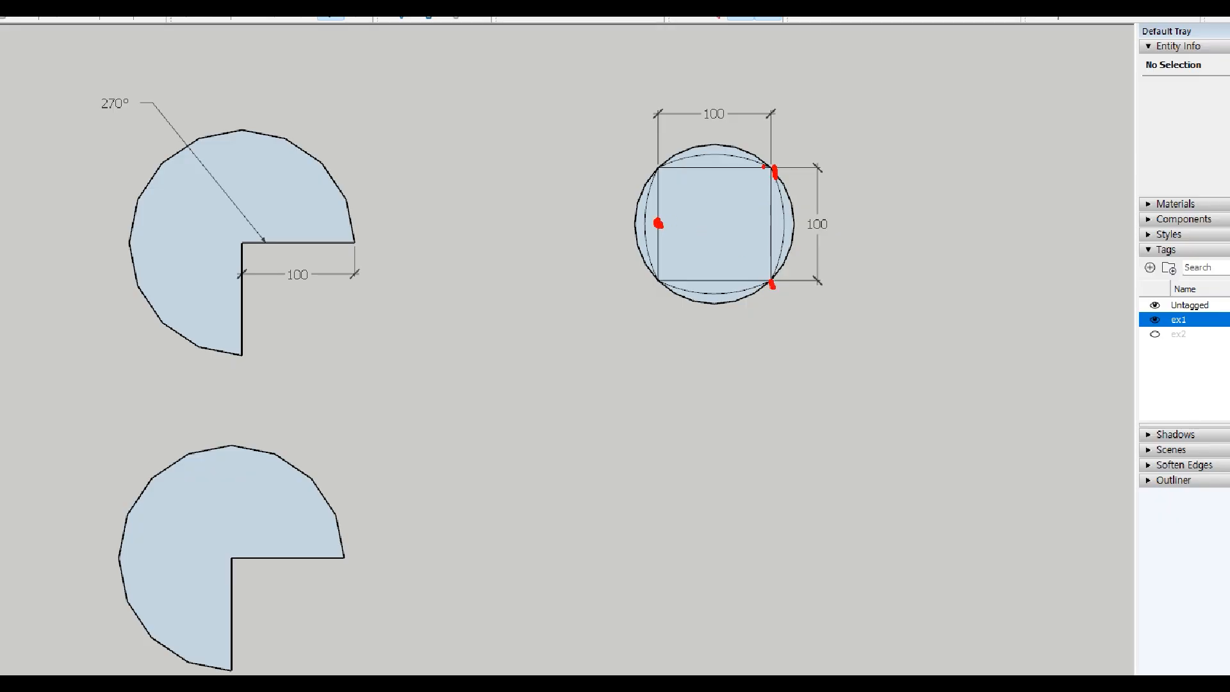
{"action": "mouse_move", "coordinate": [775, 168]}
{"action": "left_mouse_down"}
{"action": "mouse_move", "coordinate": [784, 209]}
{"action": "mouse_move", "coordinate": [770, 277]}
{"action": "mouse_move", "coordinate": [695, 236]}
{"action": "mouse_move", "coordinate": [698, 205]}
{"action": "mouse_move", "coordinate": [767, 168]}
{"action": "left_mouse_up"}
{"action": "mouse_move", "coordinate": [708, 273]}
{"action": "left_mouse_down"}
{"action": "mouse_move", "coordinate": [657, 176]}
{"action": "mouse_move", "coordinate": [736, 150]}
{"action": "mouse_move", "coordinate": [733, 224]}
{"action": "mouse_move", "coordinate": [710, 285]}
{"action": "left_mouse_up"}
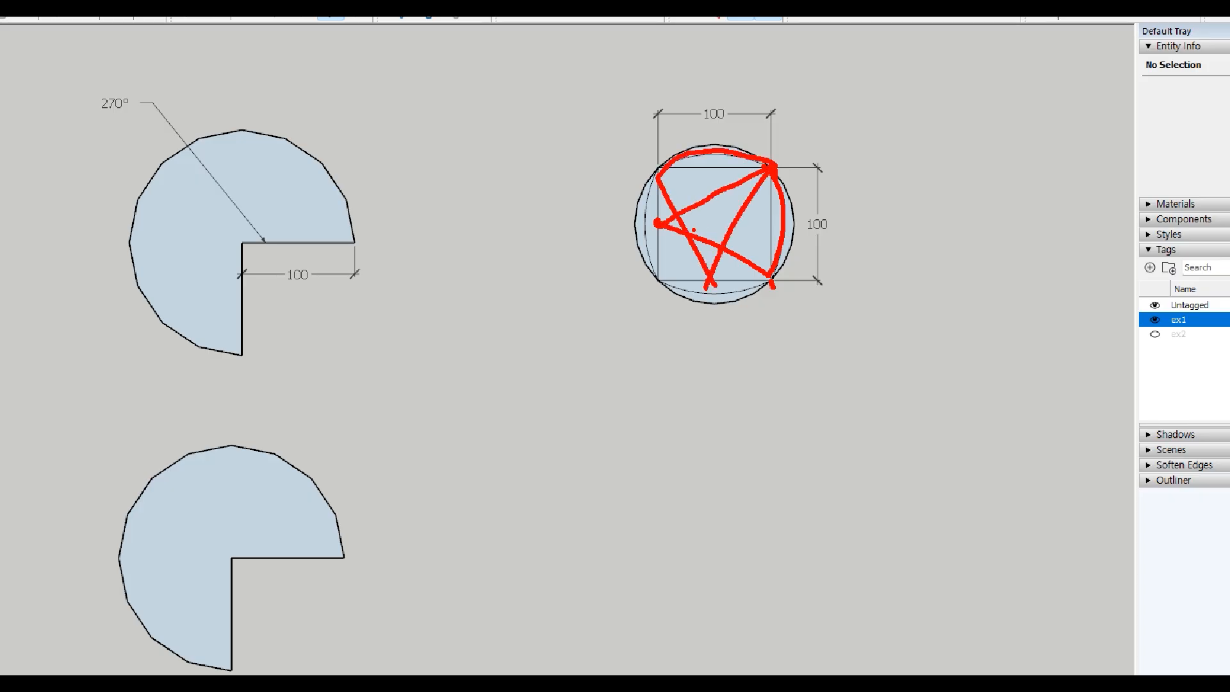
{"action": "key", "text": "e"}
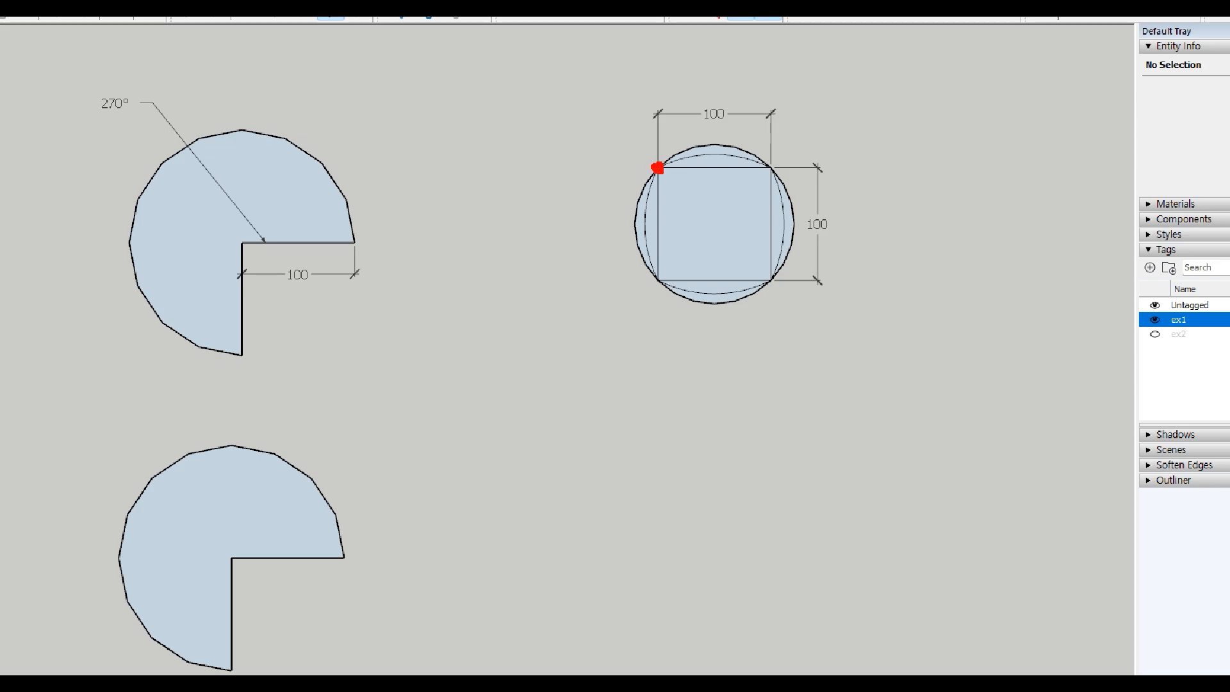
{"action": "left_click", "coordinate": [772, 170]}
{"action": "left_click_drag", "start_coordinate": [773, 278], "coordinate": [776, 280]}
{"action": "left_click_drag", "start_coordinate": [789, 138], "coordinate": [823, 153]}
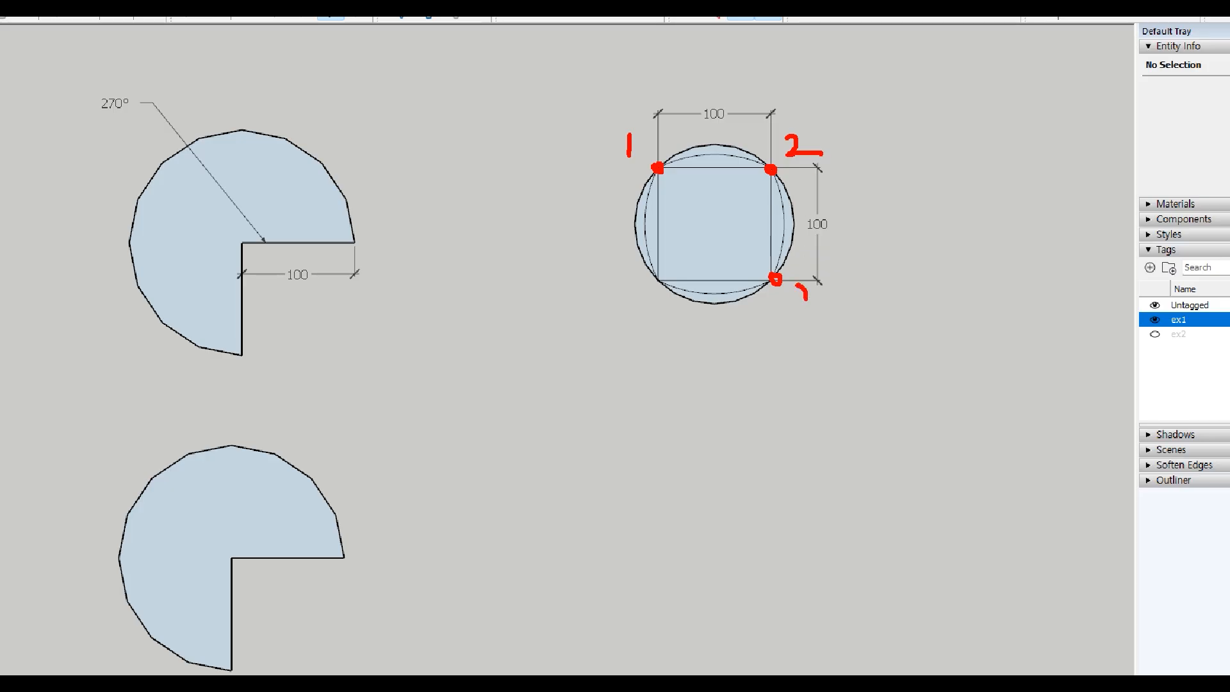
{"action": "left_click_drag", "start_coordinate": [806, 299], "coordinate": [788, 329]}
{"action": "key", "text": "Escape"}
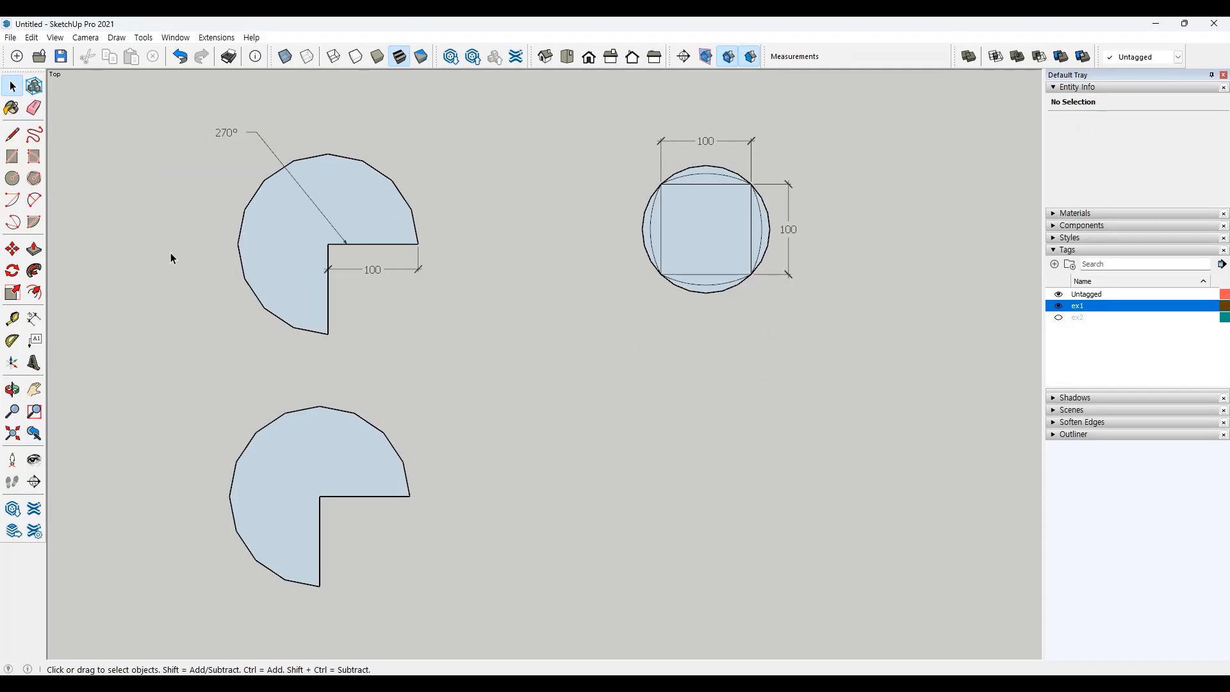
Draw a 100 by 100 square below the dimensioned circled square example
{"action": "left_click", "coordinate": [12, 156]}
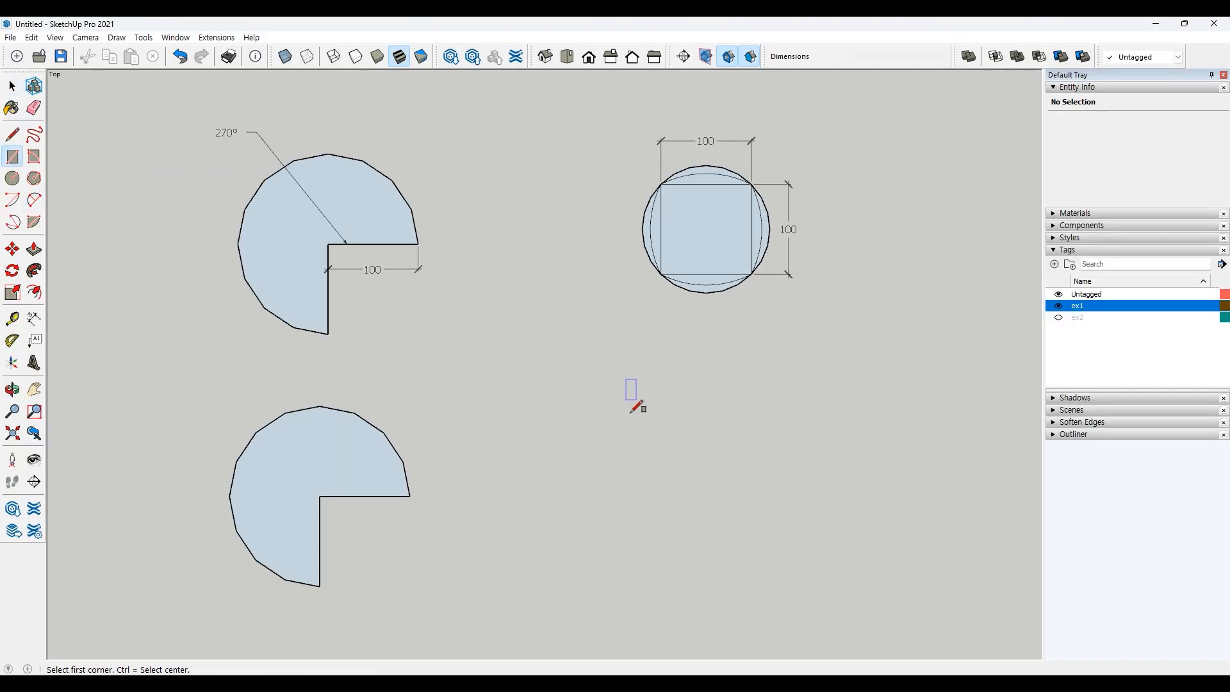
{"action": "left_click", "coordinate": [638, 522]}
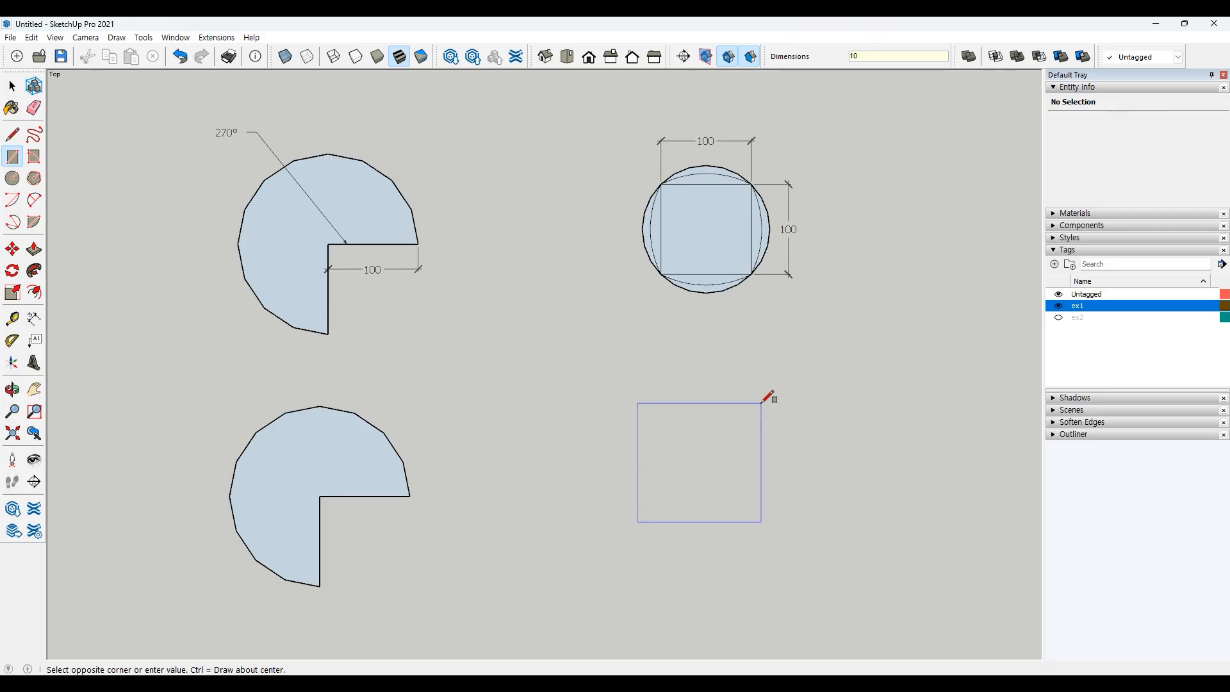
{"action": "type", "text": "100,100"}
{"action": "key", "text": "Return"}
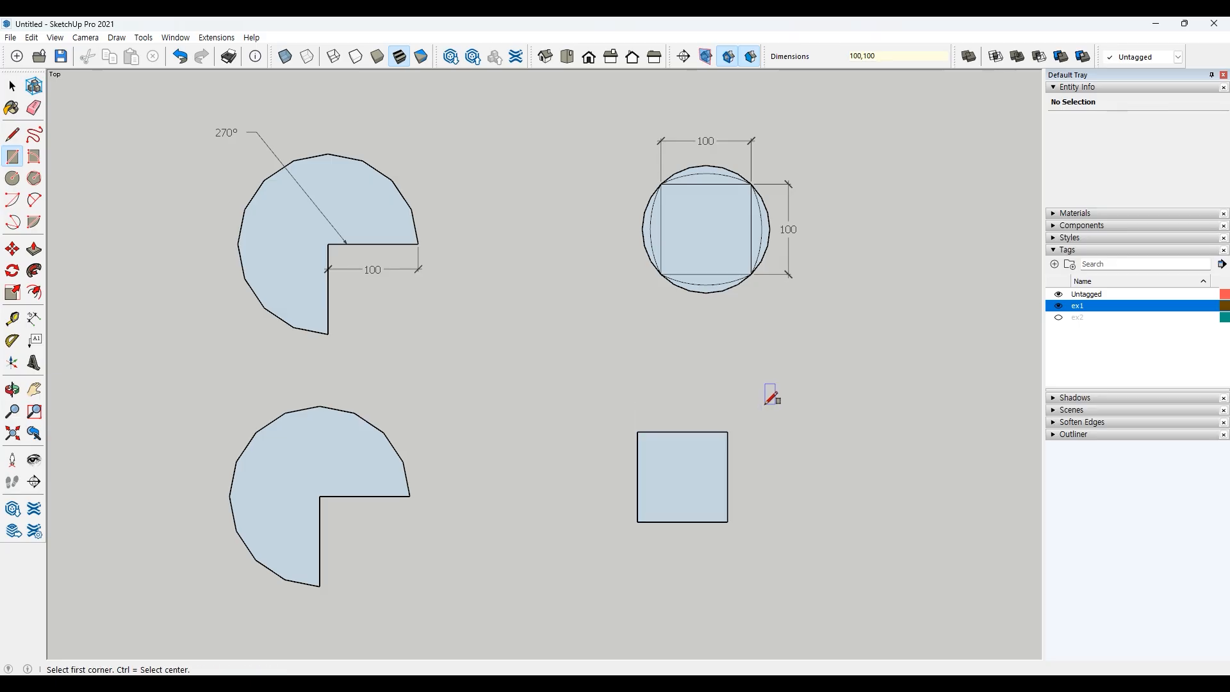
{"action": "key", "text": "space"}
Draw center-point arcs across the new square's lower and right edges, each centered on the opposite edge's midpoint and running corner to corner
{"action": "left_click", "coordinate": [12, 200]}
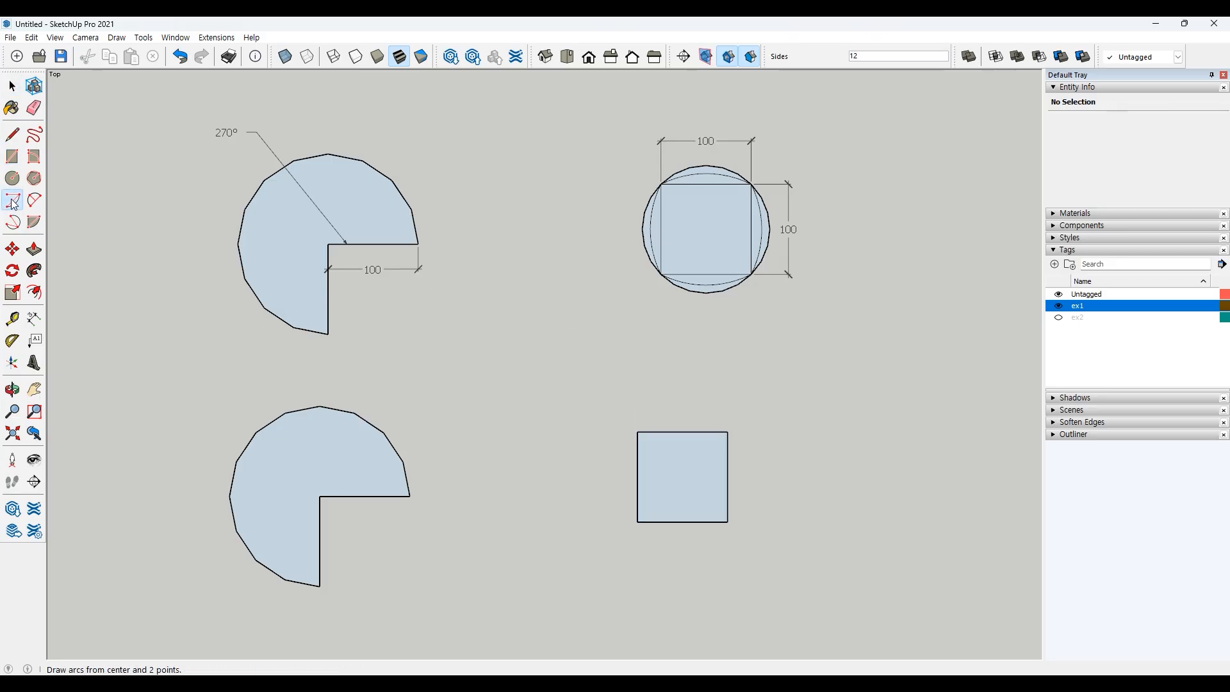
{"action": "left_click", "coordinate": [682, 432]}
{"action": "left_click", "coordinate": [638, 523]}
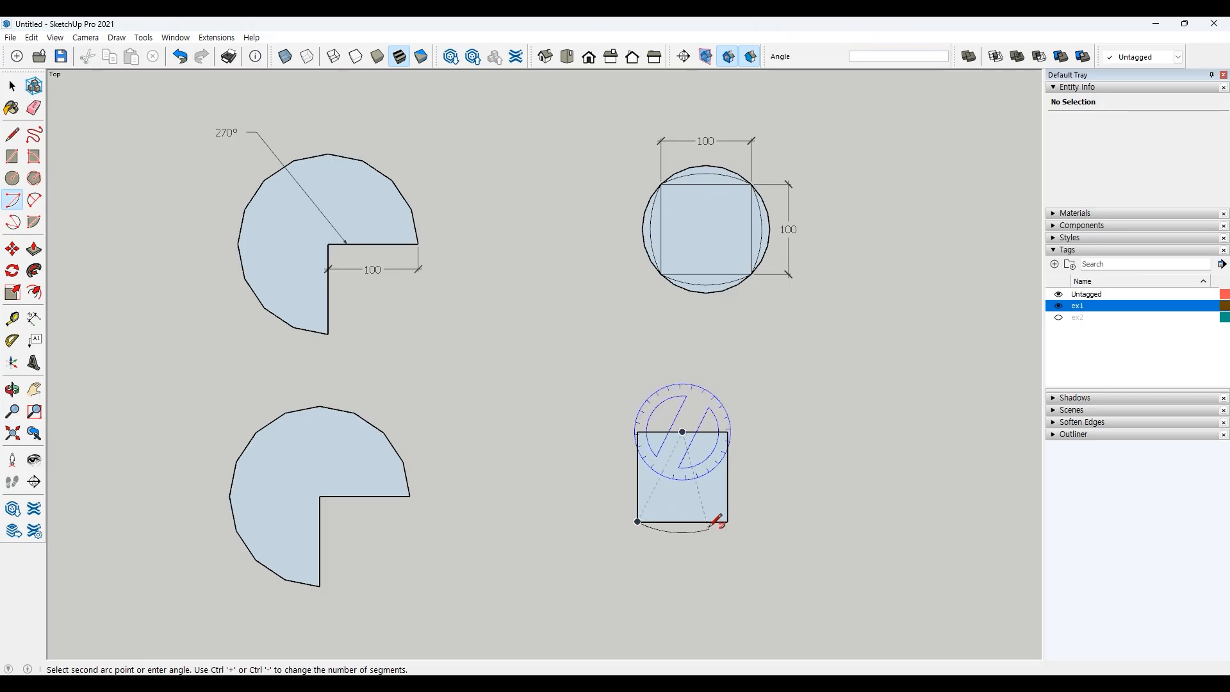
{"action": "left_click", "coordinate": [728, 522]}
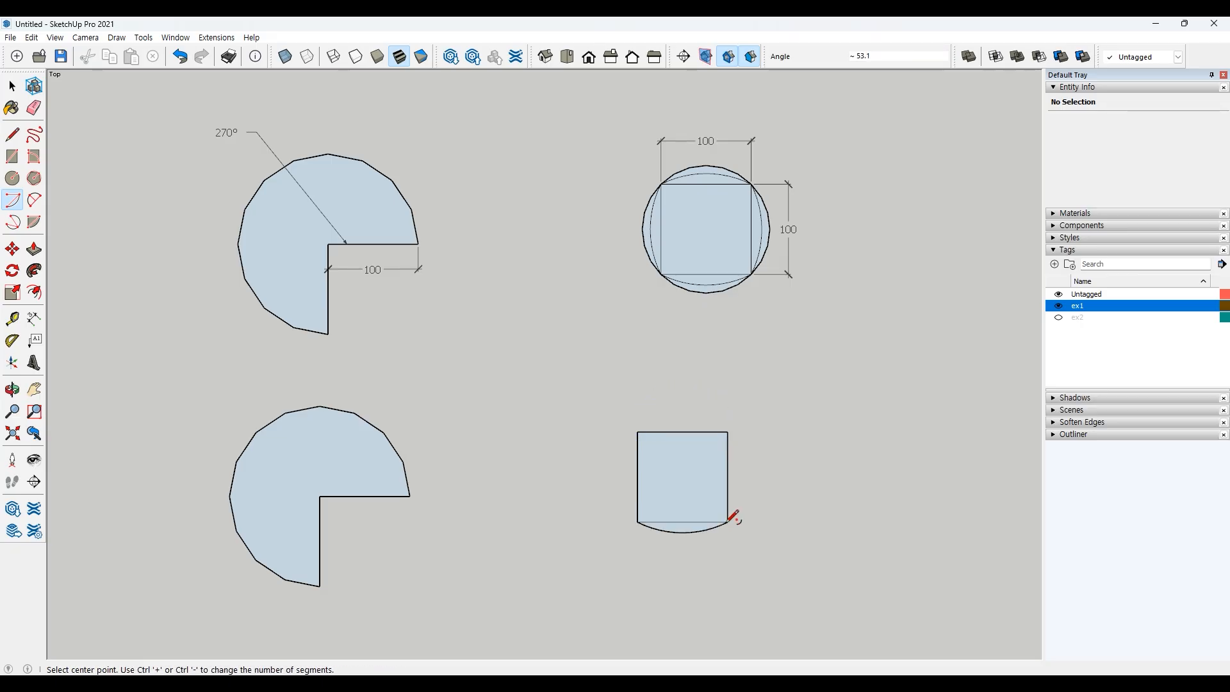
{"action": "left_click", "coordinate": [638, 477]}
{"action": "left_click", "coordinate": [728, 522]}
{"action": "left_click", "coordinate": [728, 432]}
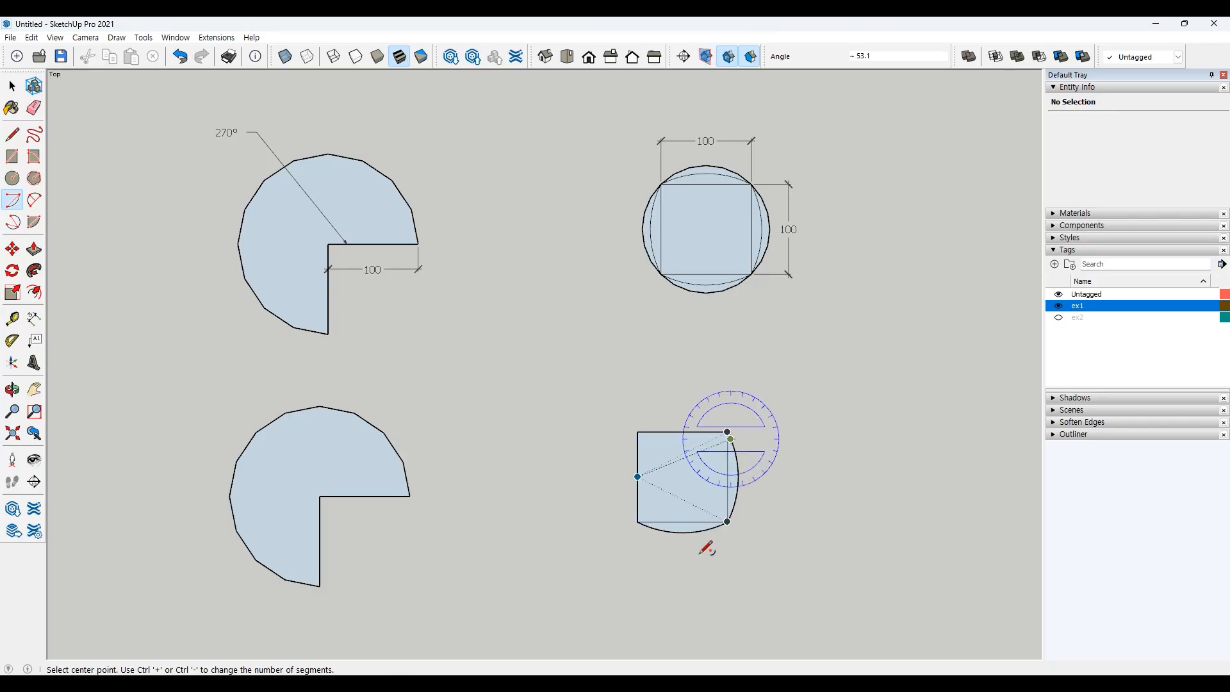
Add matching center-point arcs across the square's upper and left edges, centered on the midpoints of the lower and right edges
{"action": "left_click", "coordinate": [683, 522]}
{"action": "left_click", "coordinate": [728, 431]}
{"action": "left_click", "coordinate": [638, 432]}
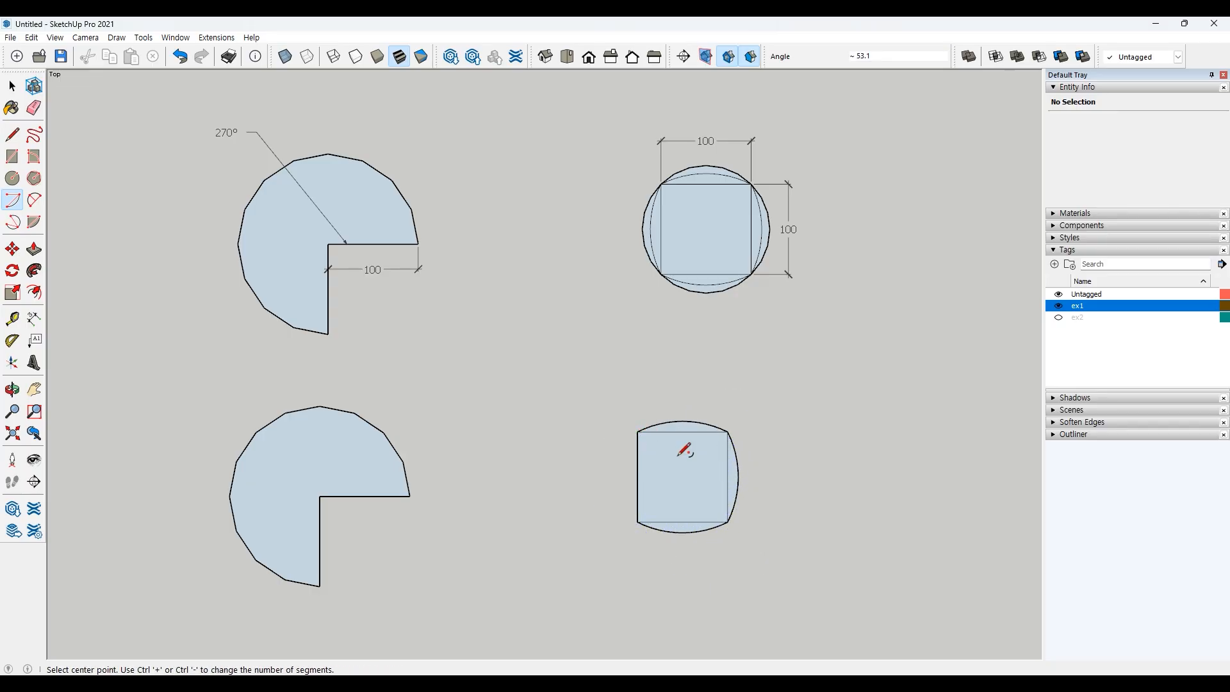
{"action": "left_click", "coordinate": [727, 477]}
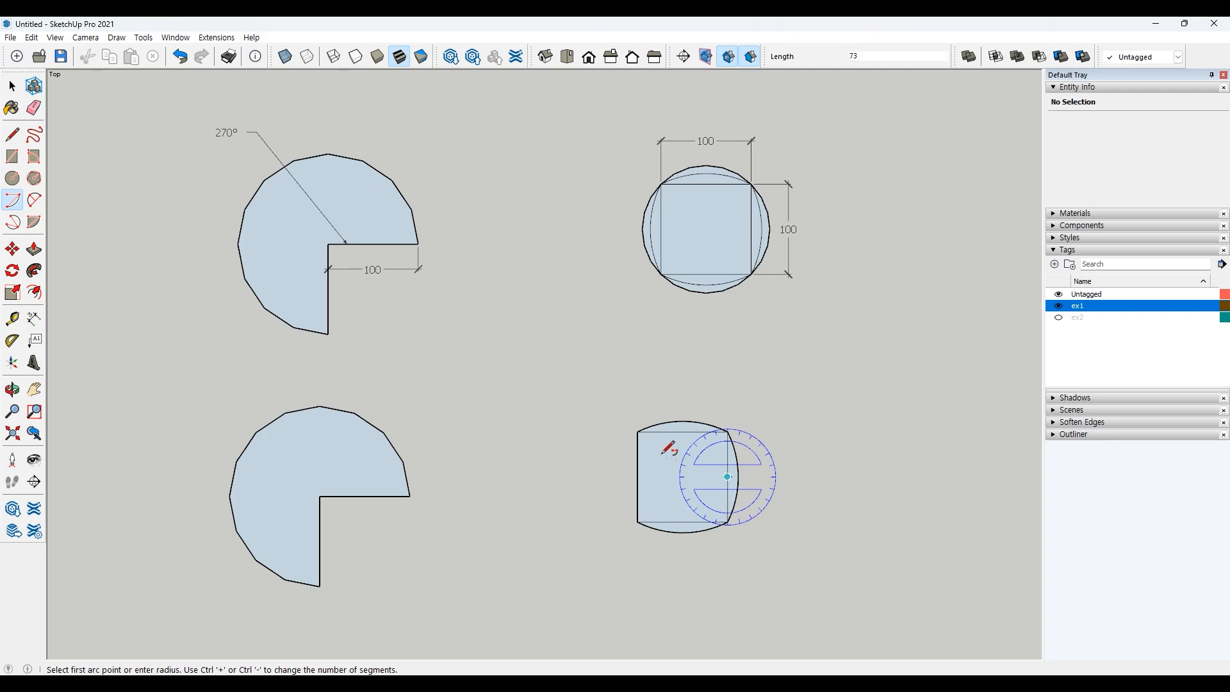
{"action": "left_click", "coordinate": [638, 432]}
{"action": "left_click", "coordinate": [637, 522]}
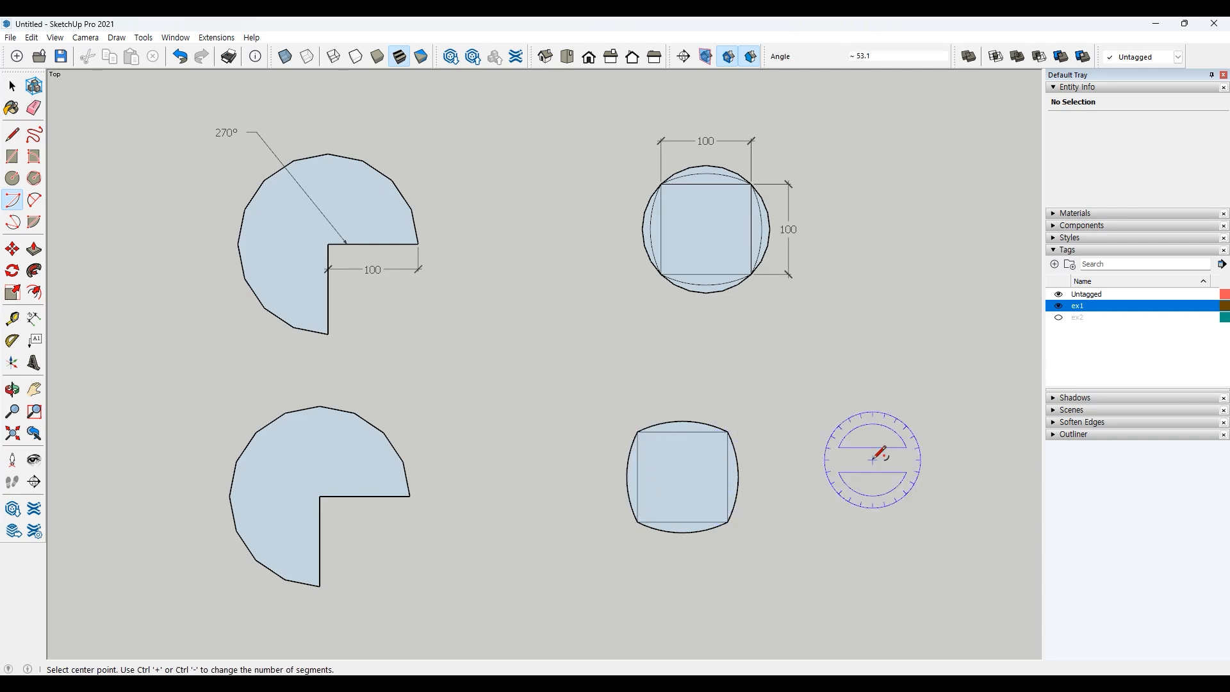
{"action": "left_click", "coordinate": [13, 222]}
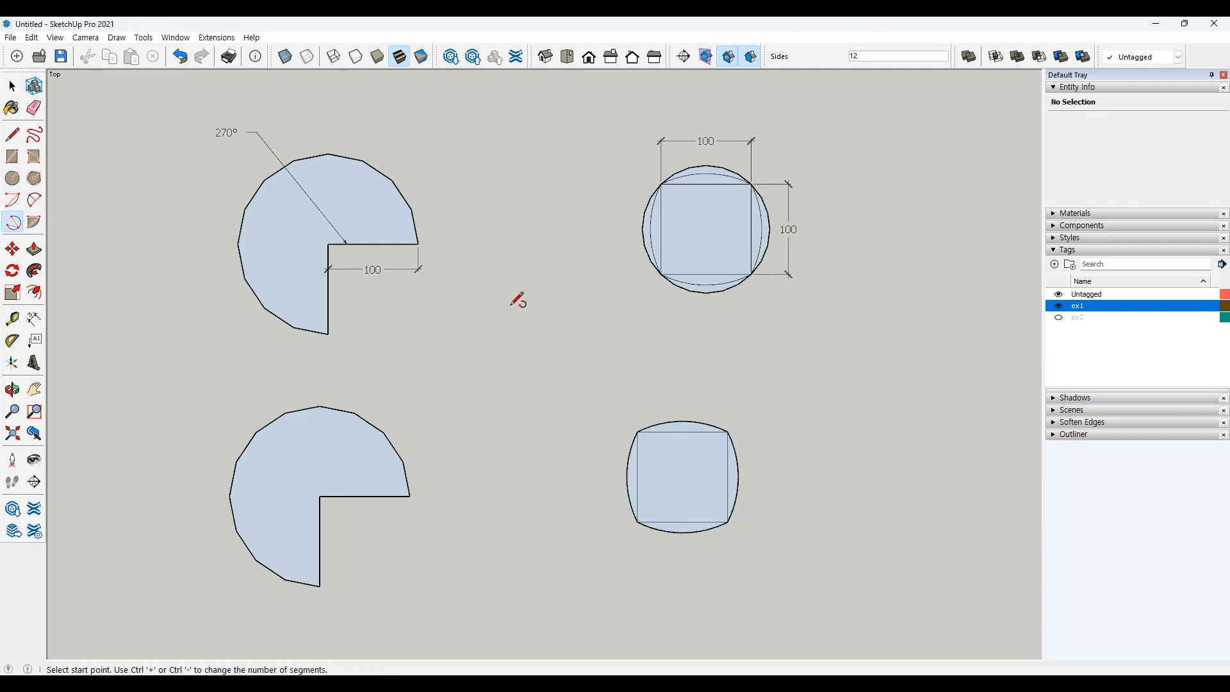
{"action": "left_click", "coordinate": [638, 432]}
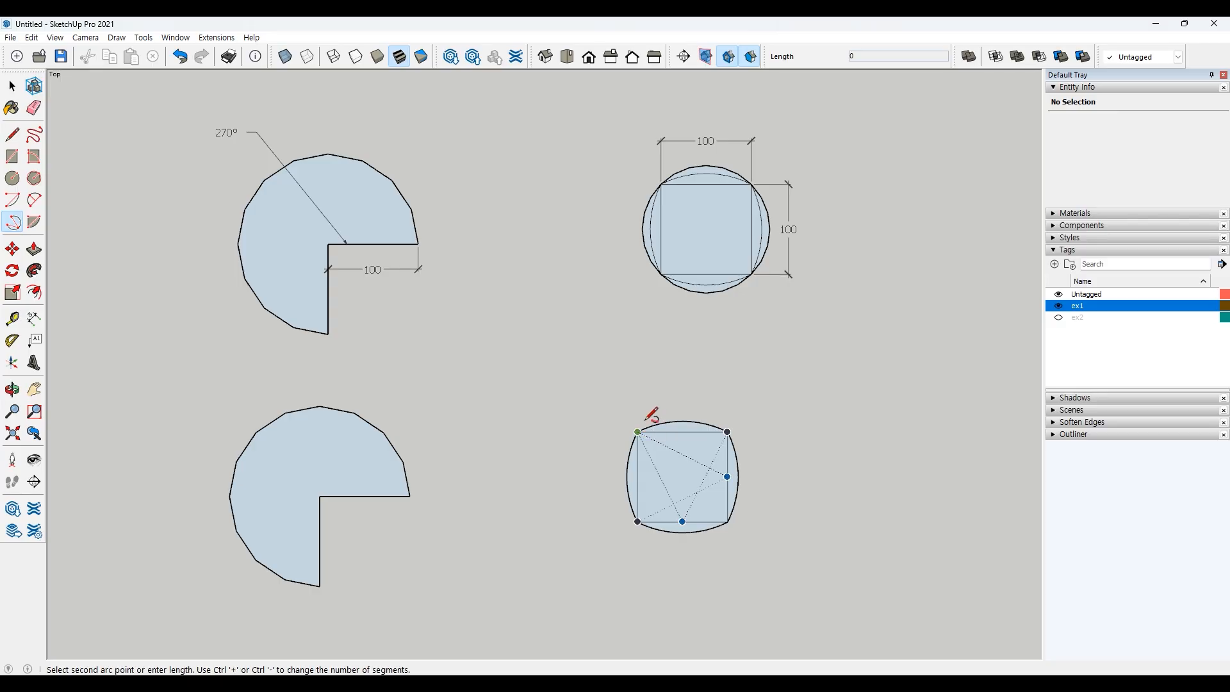
{"action": "left_click", "coordinate": [728, 432]}
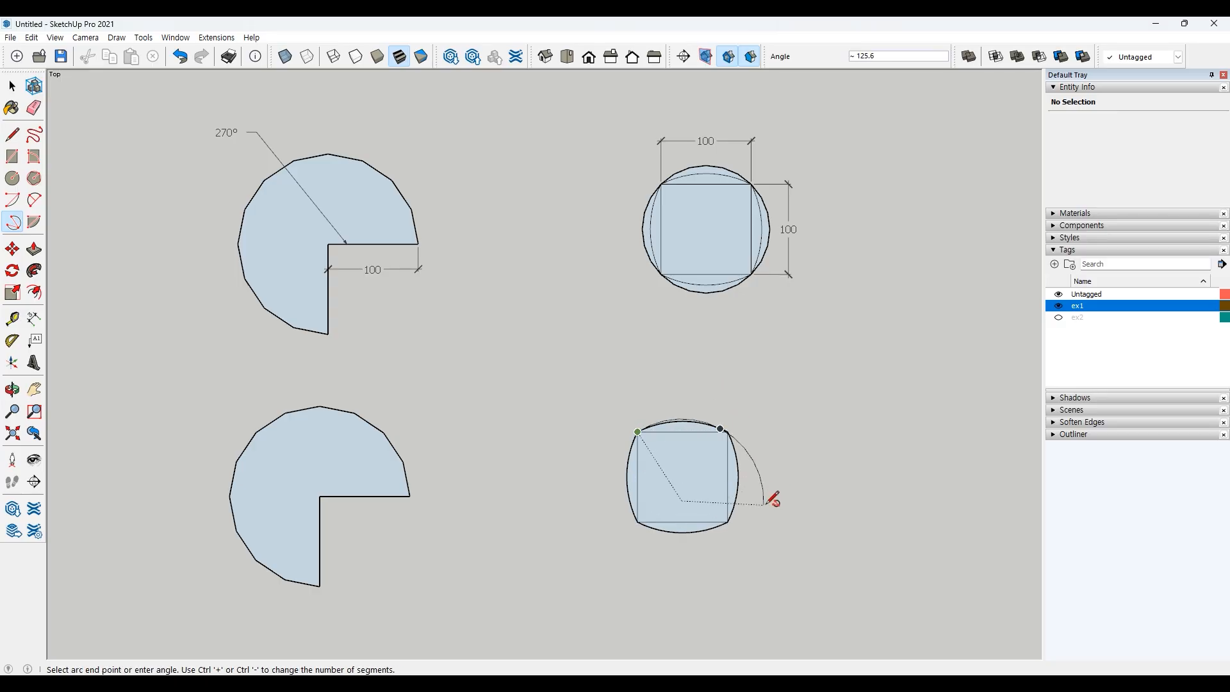
{"action": "key", "text": "space"}
Draw a 3-point arc from the 100 by 100 square's upper-left corner through the upper-right corner to the lower-right corner
{"action": "left_click", "coordinate": [13, 221]}
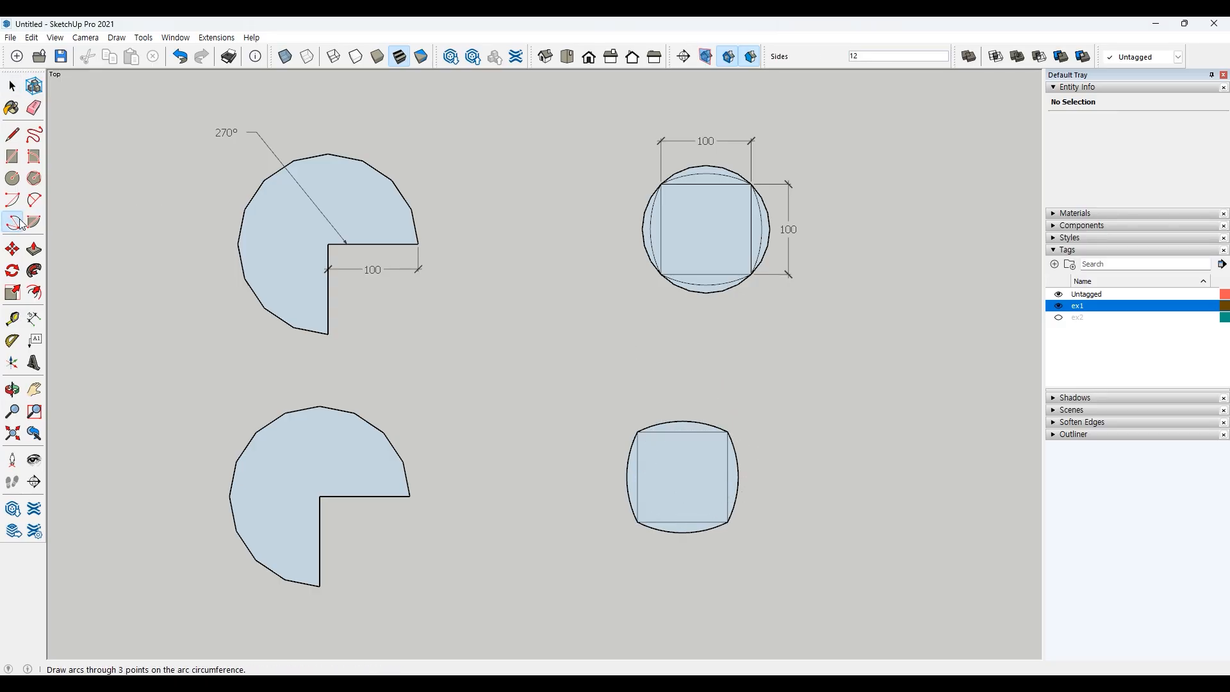
{"action": "left_click", "coordinate": [638, 432]}
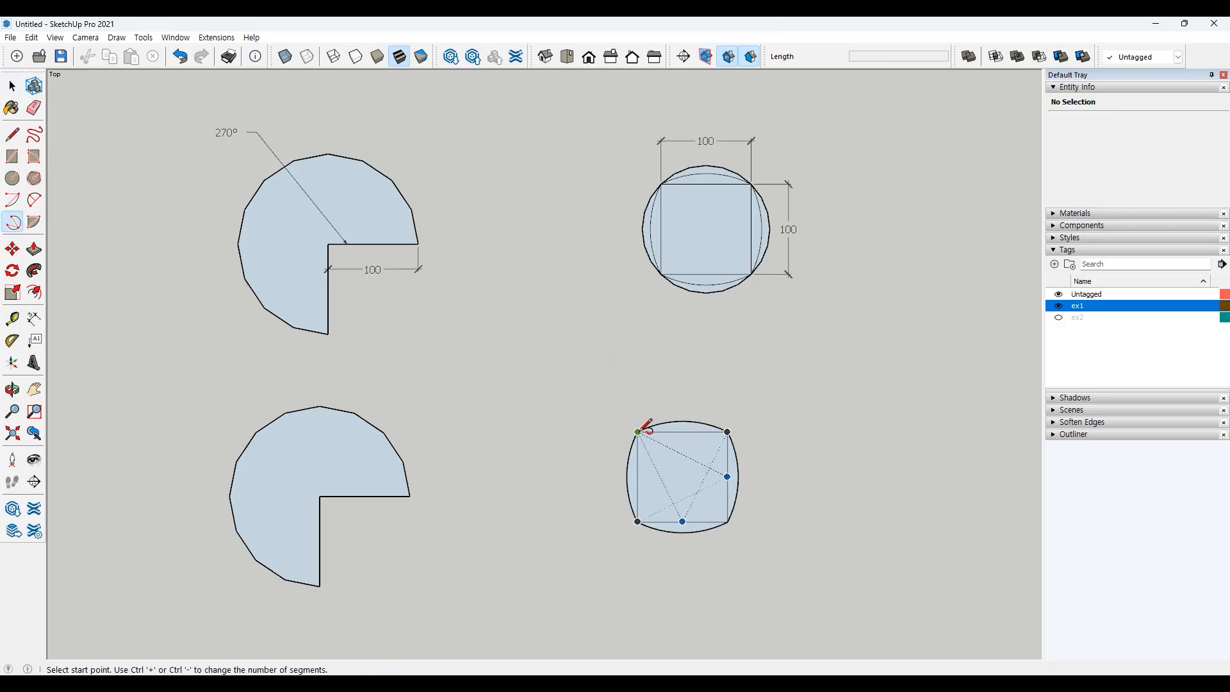
{"action": "left_click", "coordinate": [728, 431]}
{"action": "left_click", "coordinate": [728, 521]}
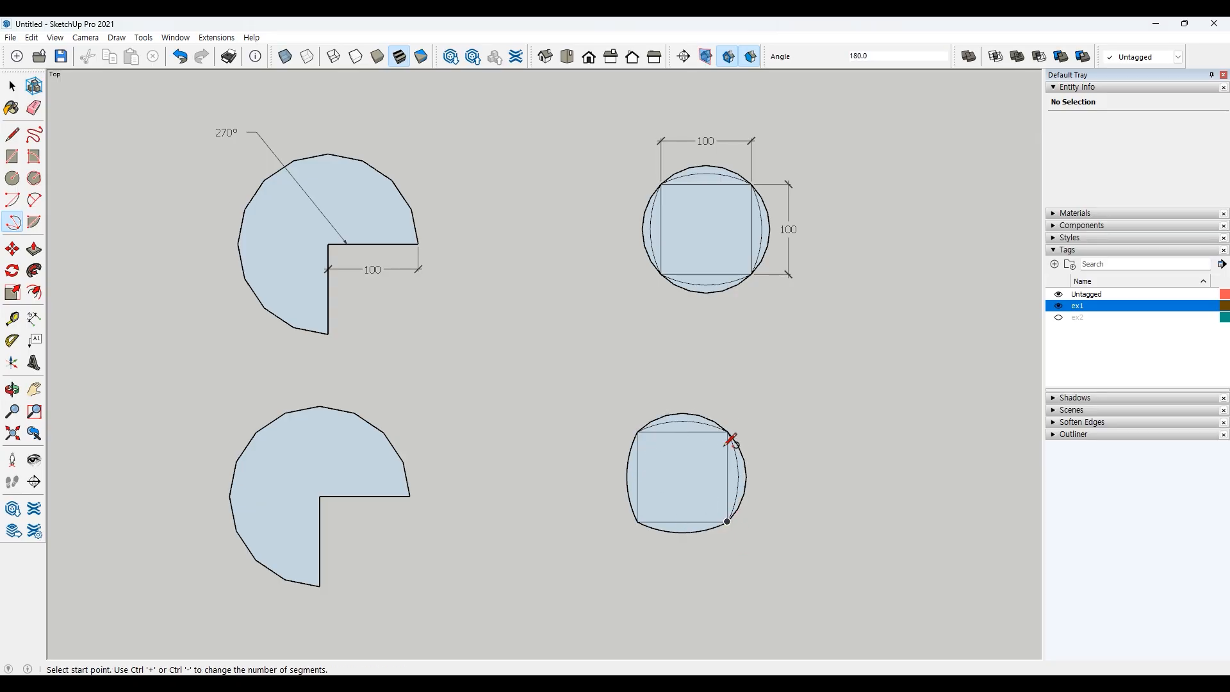
Complete the circle around the square with a 3-point arc from the lower-right corner through the lower-left to the upper-left corner
{"action": "left_click", "coordinate": [728, 521]}
{"action": "left_click", "coordinate": [733, 515]}
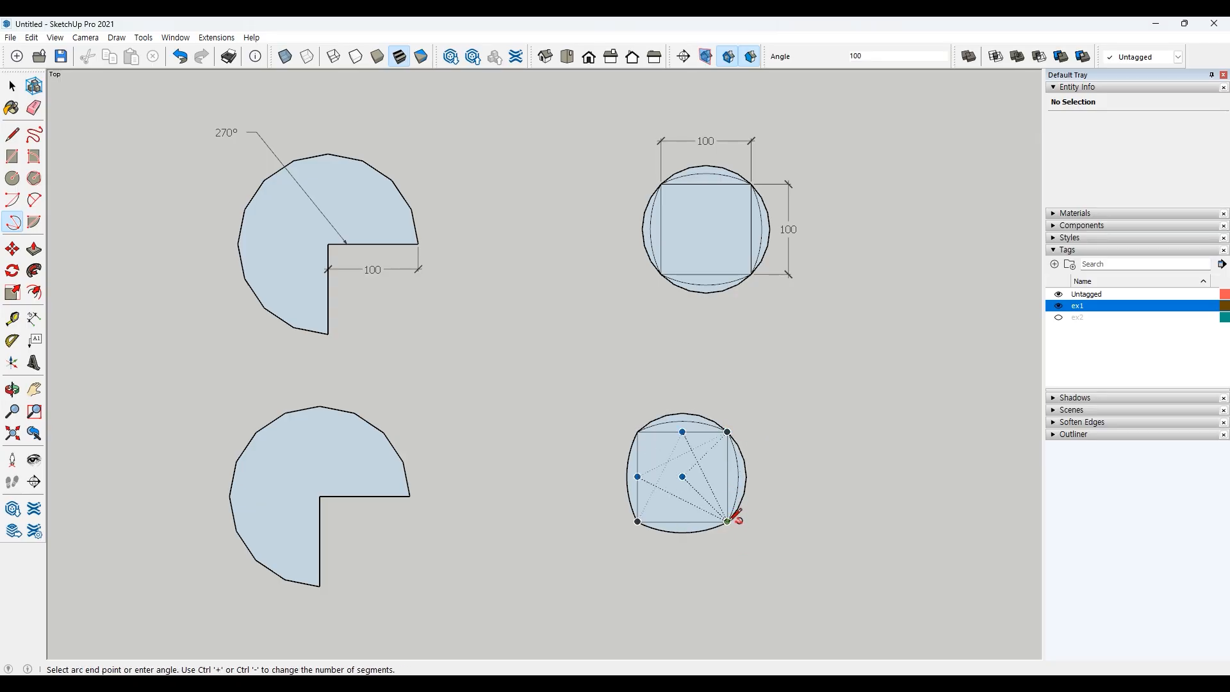
{"action": "left_click", "coordinate": [638, 521]}
{"action": "left_click", "coordinate": [728, 521]}
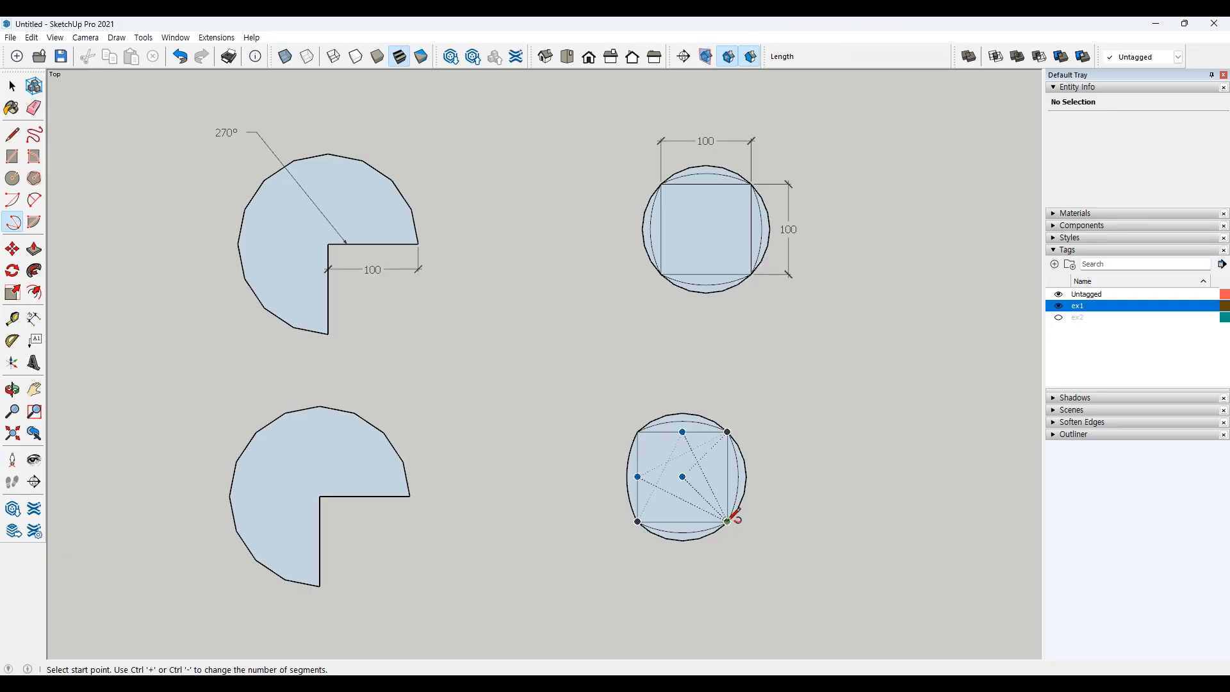
{"action": "left_click", "coordinate": [638, 521]}
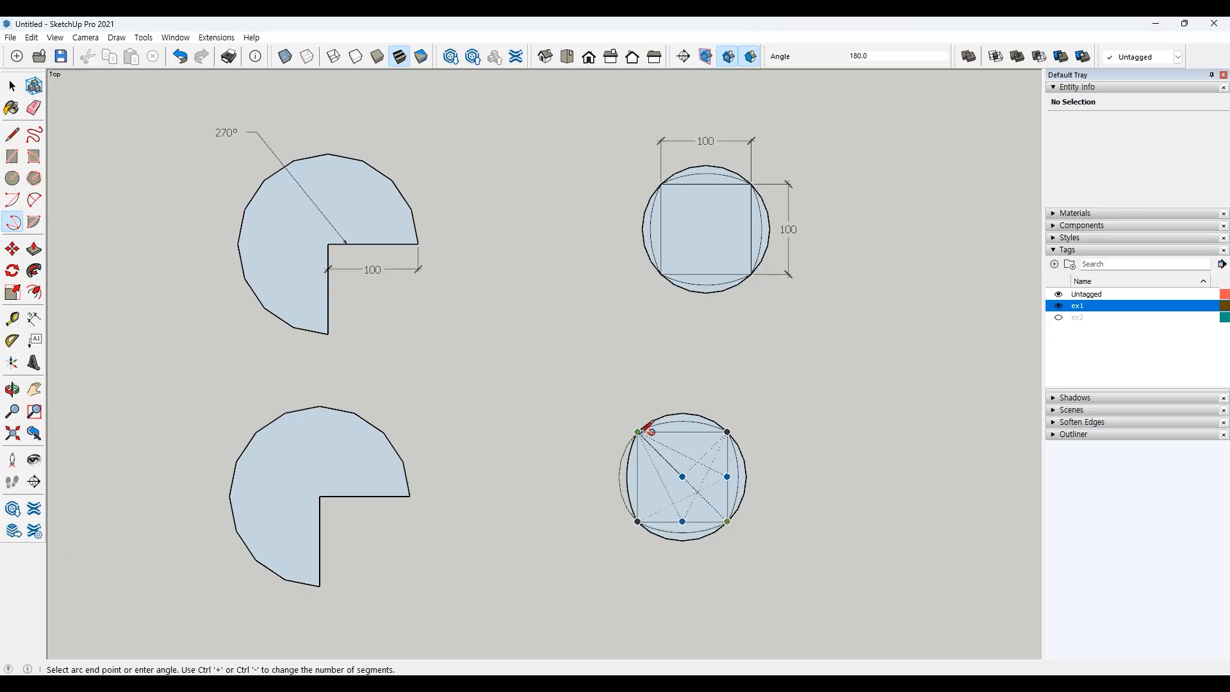
{"action": "key", "text": "Escape"}
{"action": "key", "text": "space"}
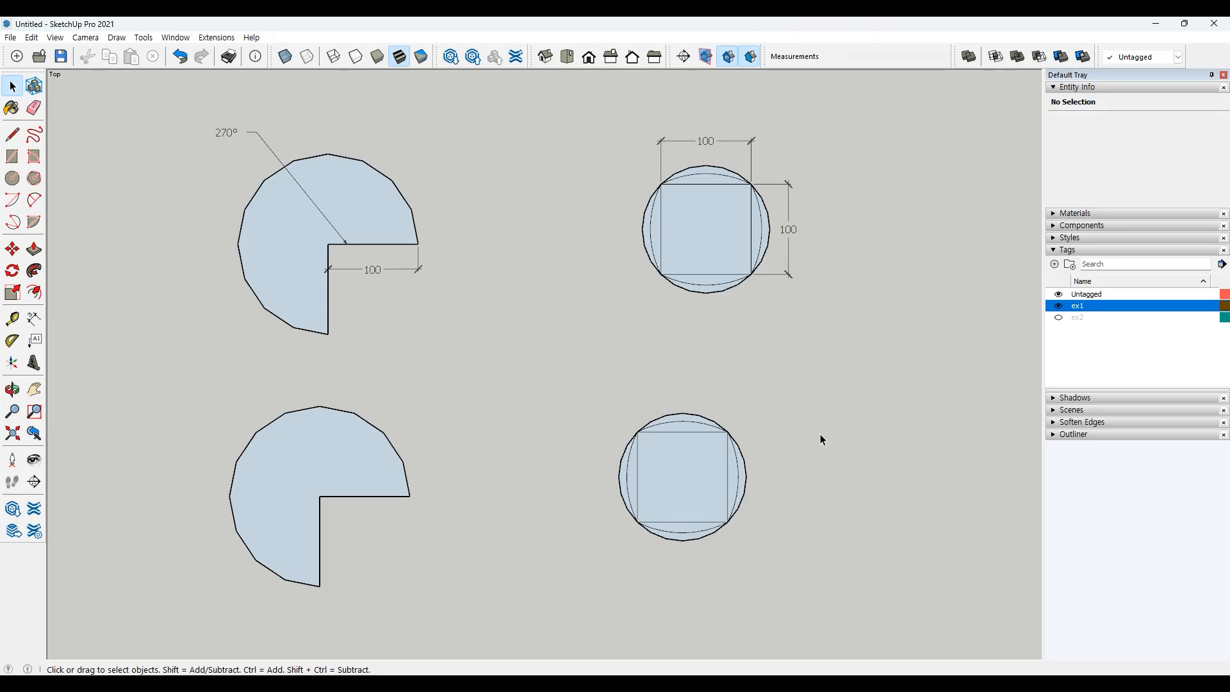
Draw a 200 by 200 square below the dimensioned example with the R100 corner and two bulged edges
{"action": "scroll", "coordinate": [820, 433], "scroll_direction": "down", "scroll_amount": 4}
{"action": "middle_click_drag", "start_coordinate": [884, 434], "coordinate": [300, 433], "text": "shift"}
{"action": "scroll", "coordinate": [681, 399], "scroll_direction": "up", "scroll_amount": 1}
{"action": "scroll", "coordinate": [680, 396], "scroll_direction": "up", "scroll_amount": 1}
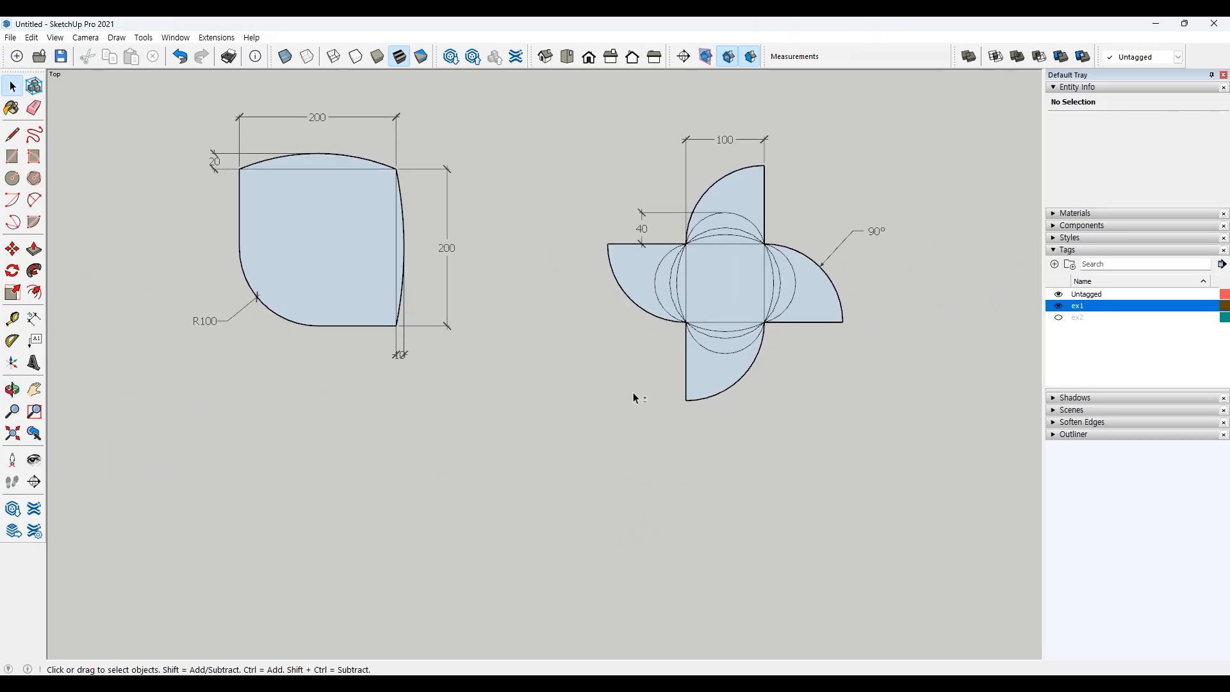
{"action": "scroll", "coordinate": [661, 377], "scroll_direction": "up", "scroll_amount": 3}
{"action": "middle_click_drag", "start_coordinate": [539, 371], "coordinate": [591, 410], "text": "shift"}
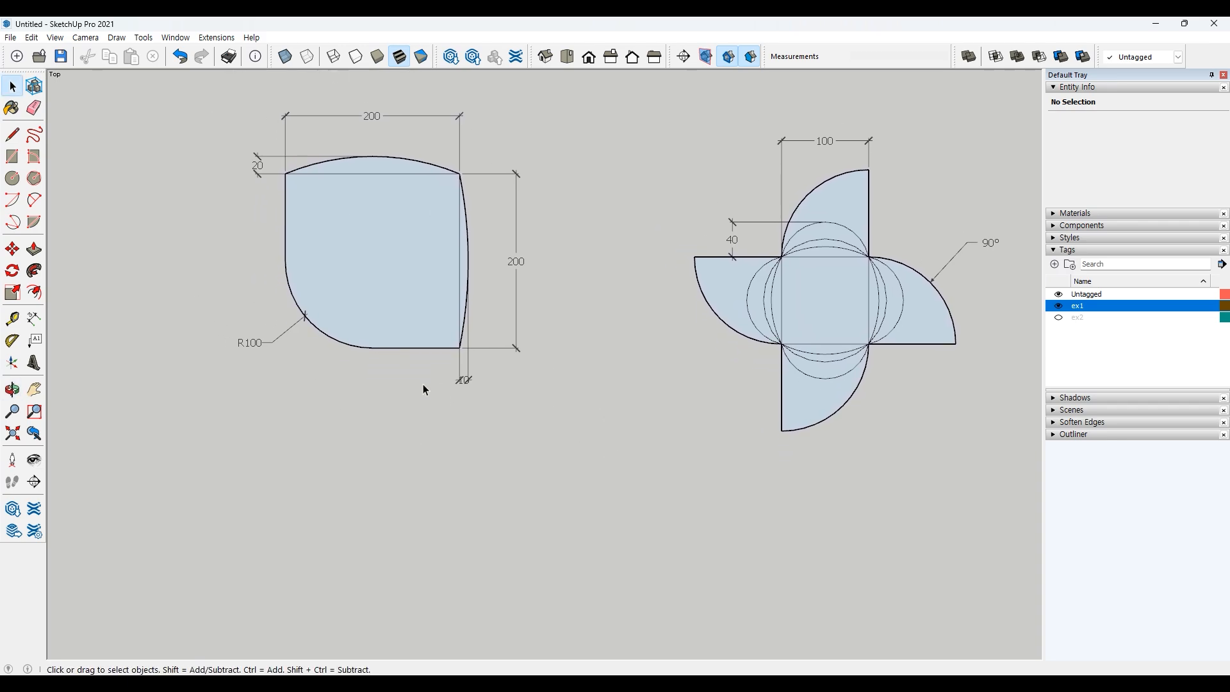
{"action": "scroll", "coordinate": [419, 452], "scroll_direction": "down", "scroll_amount": 1}
{"action": "middle_click_drag", "start_coordinate": [491, 455], "coordinate": [502, 420], "text": "shift"}
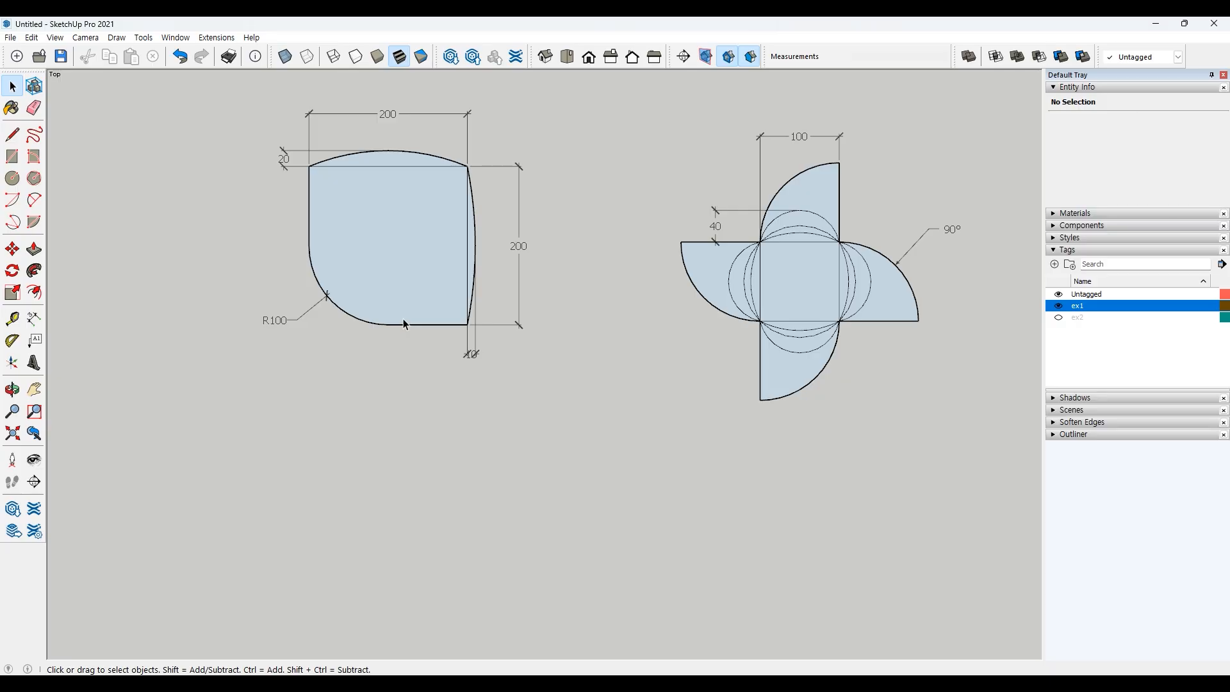
{"action": "left_click", "coordinate": [12, 156]}
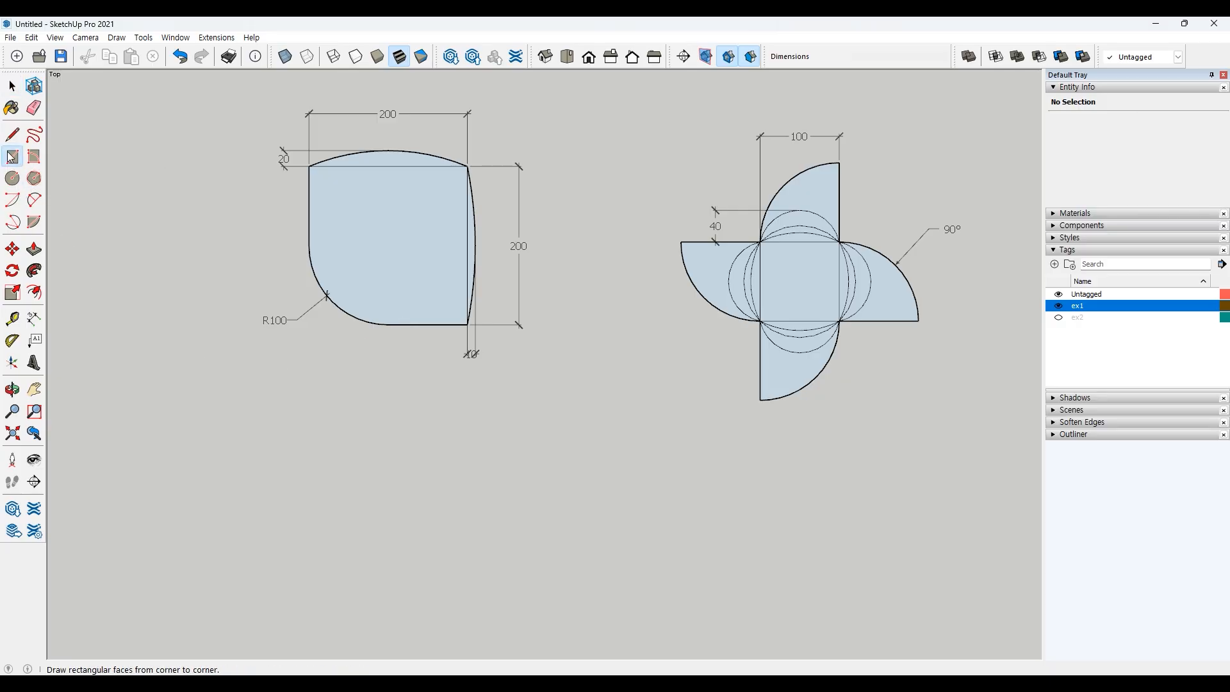
{"action": "left_click", "coordinate": [307, 584]}
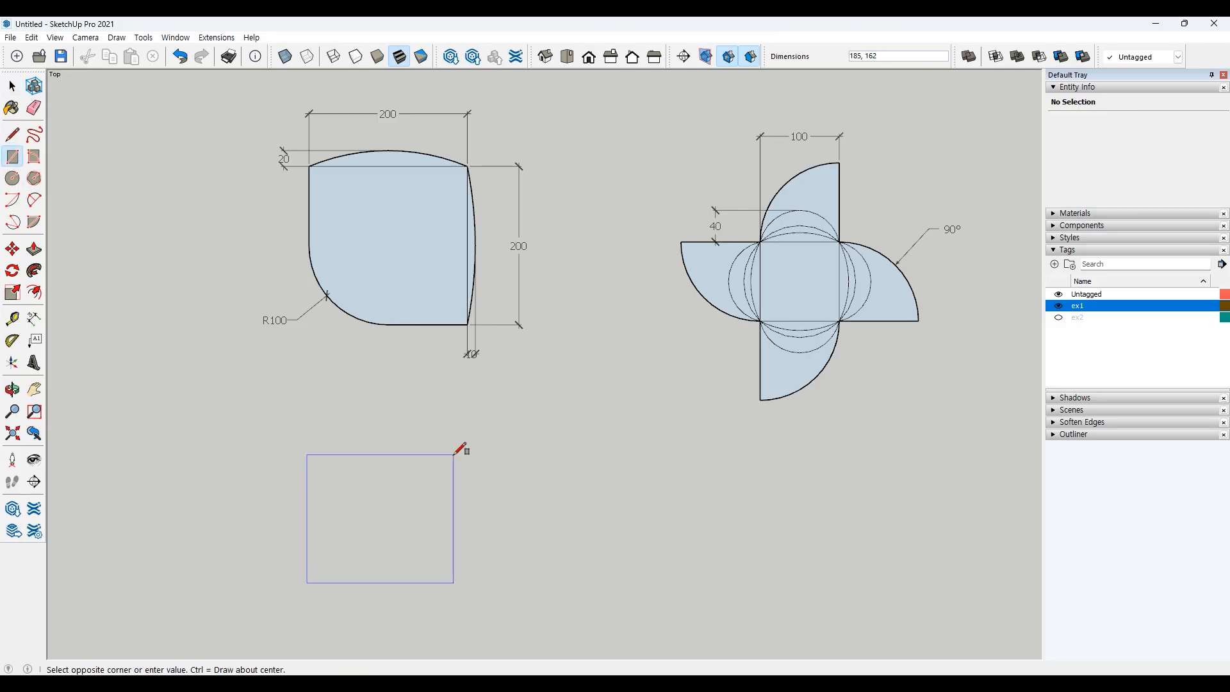
{"action": "type", "text": "200,200"}
{"action": "key", "text": "Return"}
{"action": "key", "text": "space"}
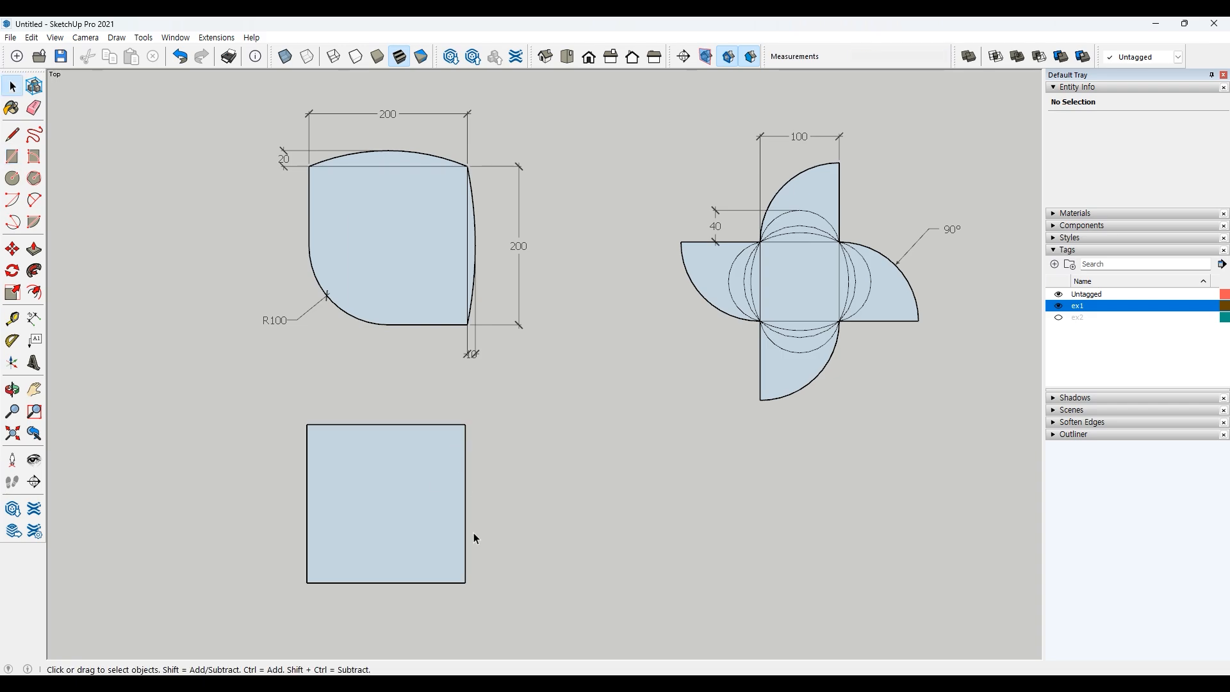
Add 2-point arcs across the new square's right edge with a bulge of 10 and its upper edge with a bulge of 20
{"action": "left_click", "coordinate": [34, 200]}
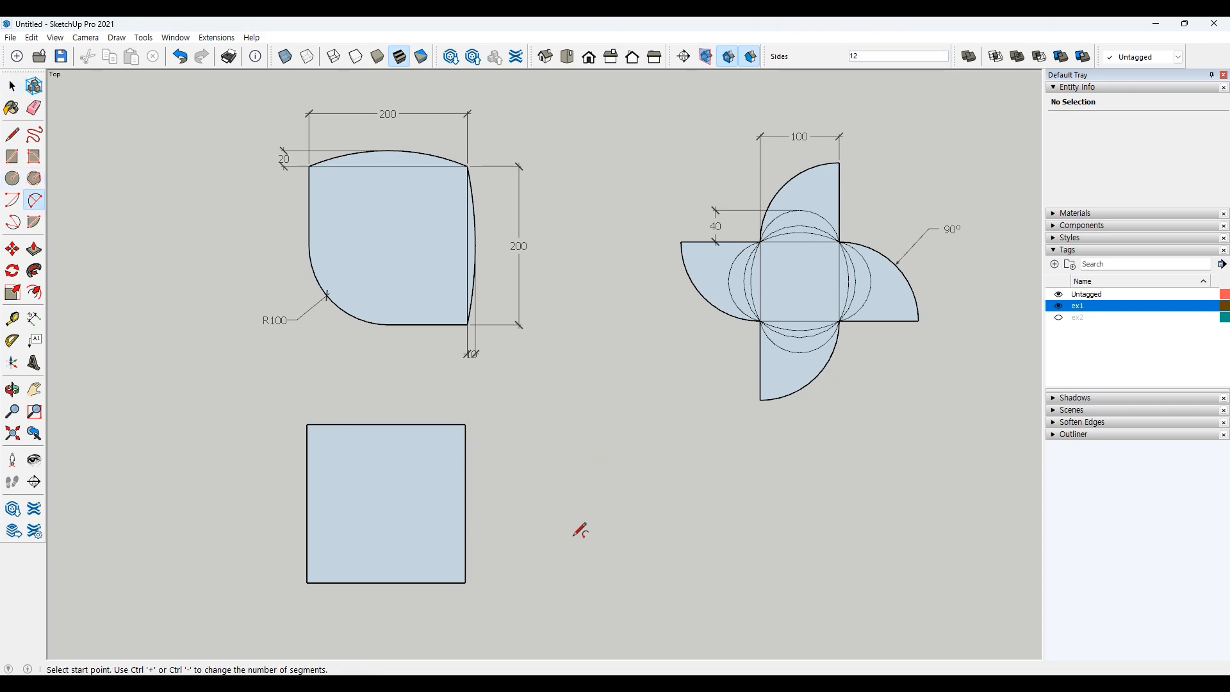
{"action": "left_click", "coordinate": [465, 584]}
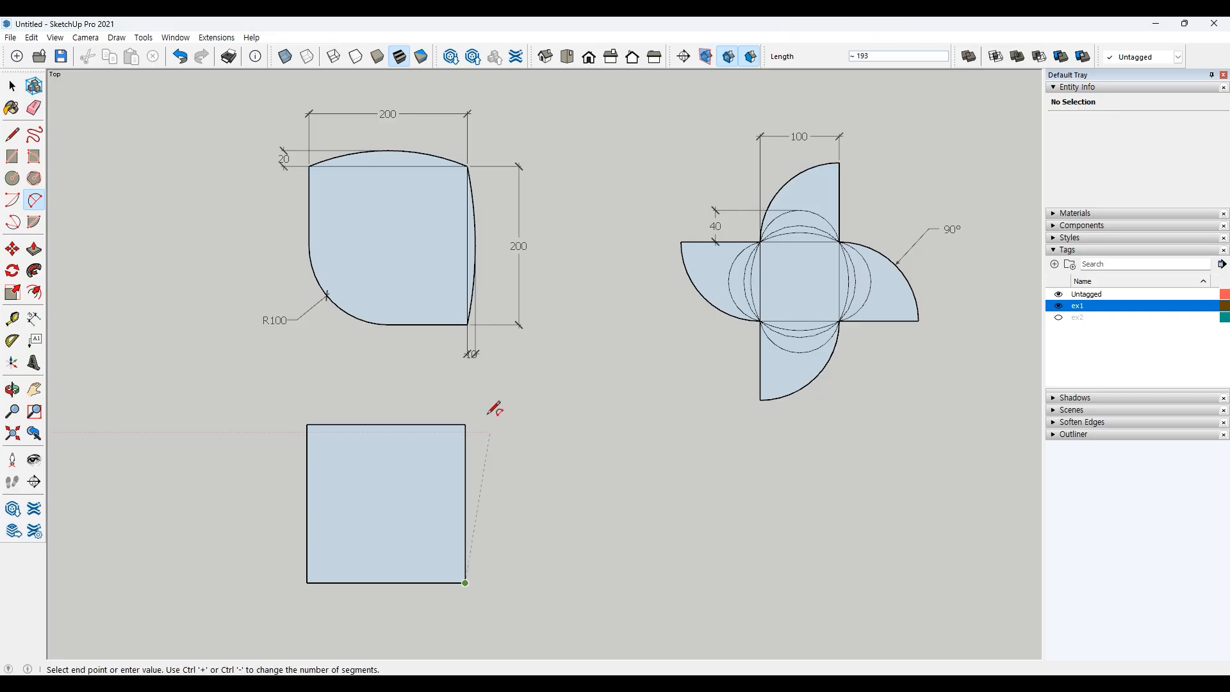
{"action": "left_click", "coordinate": [465, 424]}
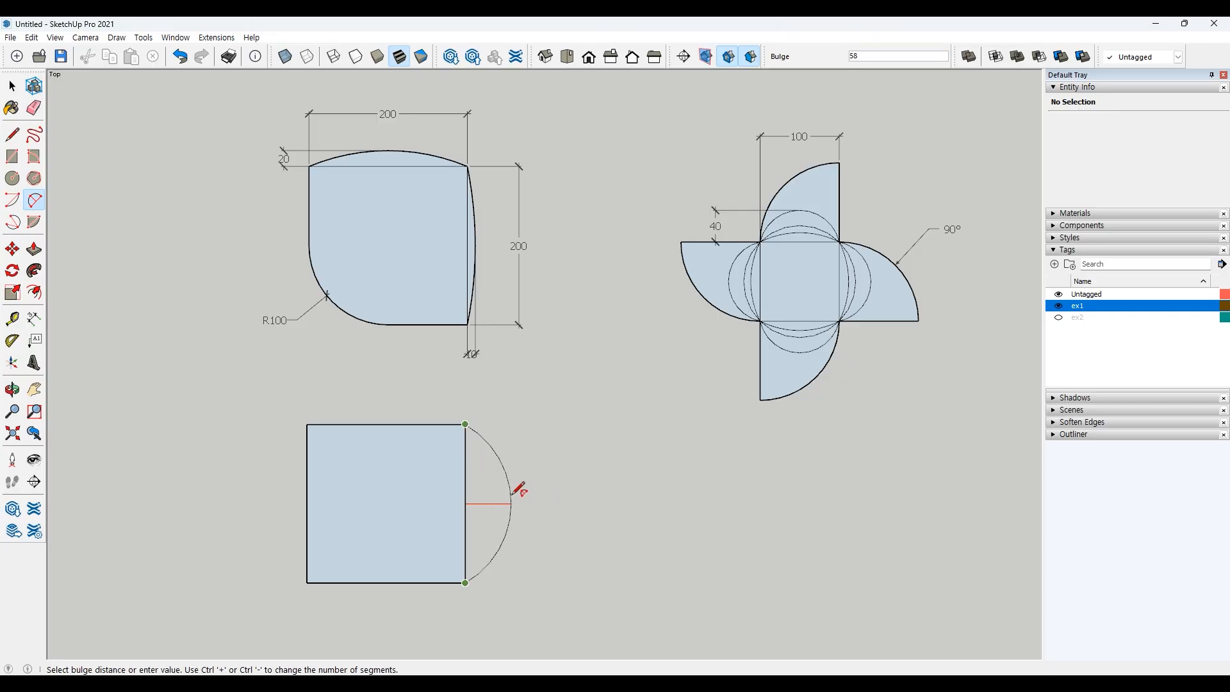
{"action": "key", "text": "Return"}
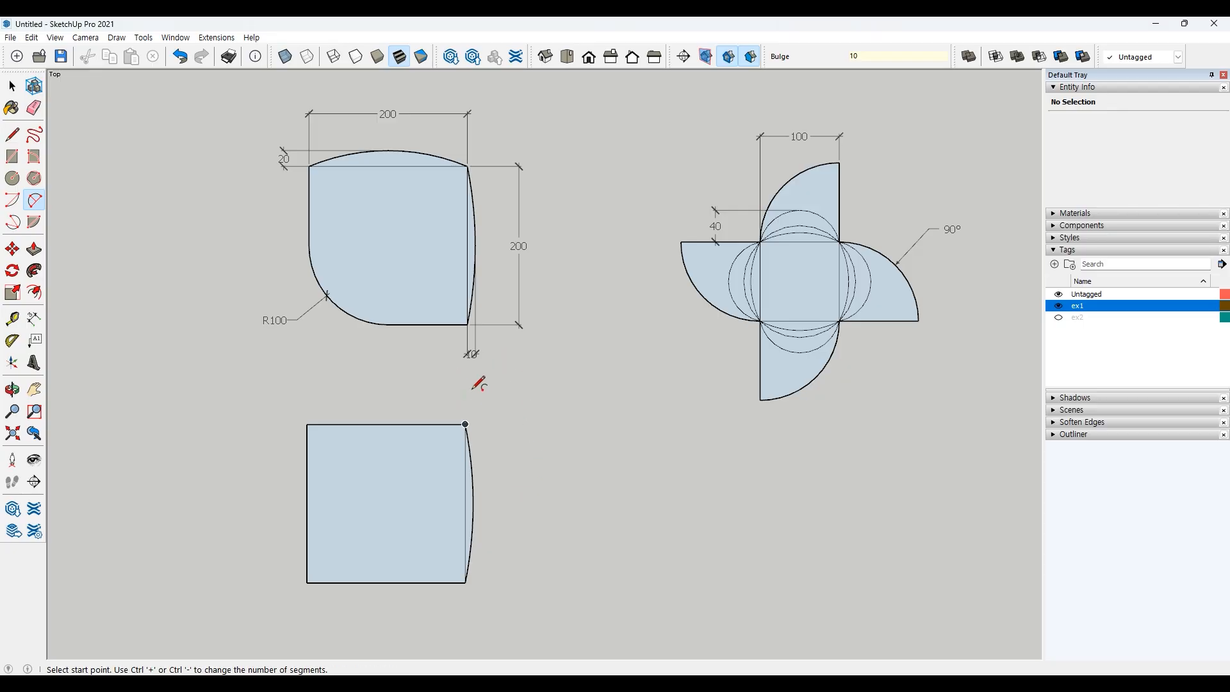
{"action": "left_click", "coordinate": [465, 423]}
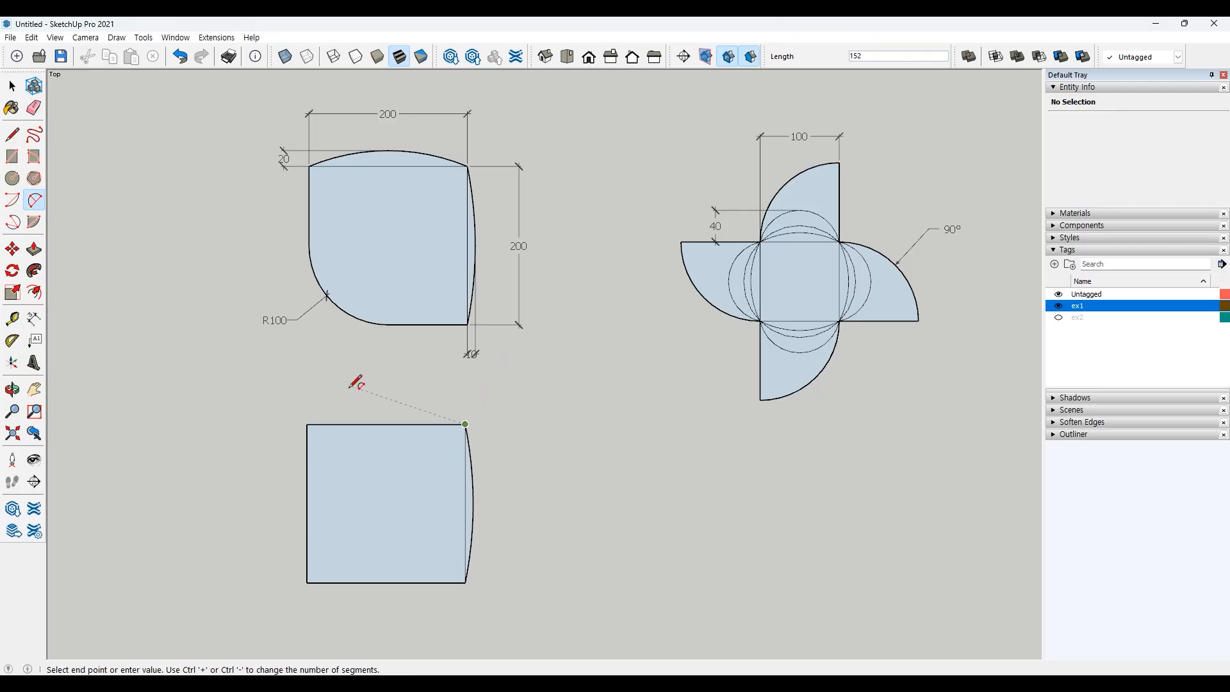
{"action": "left_click", "coordinate": [307, 424]}
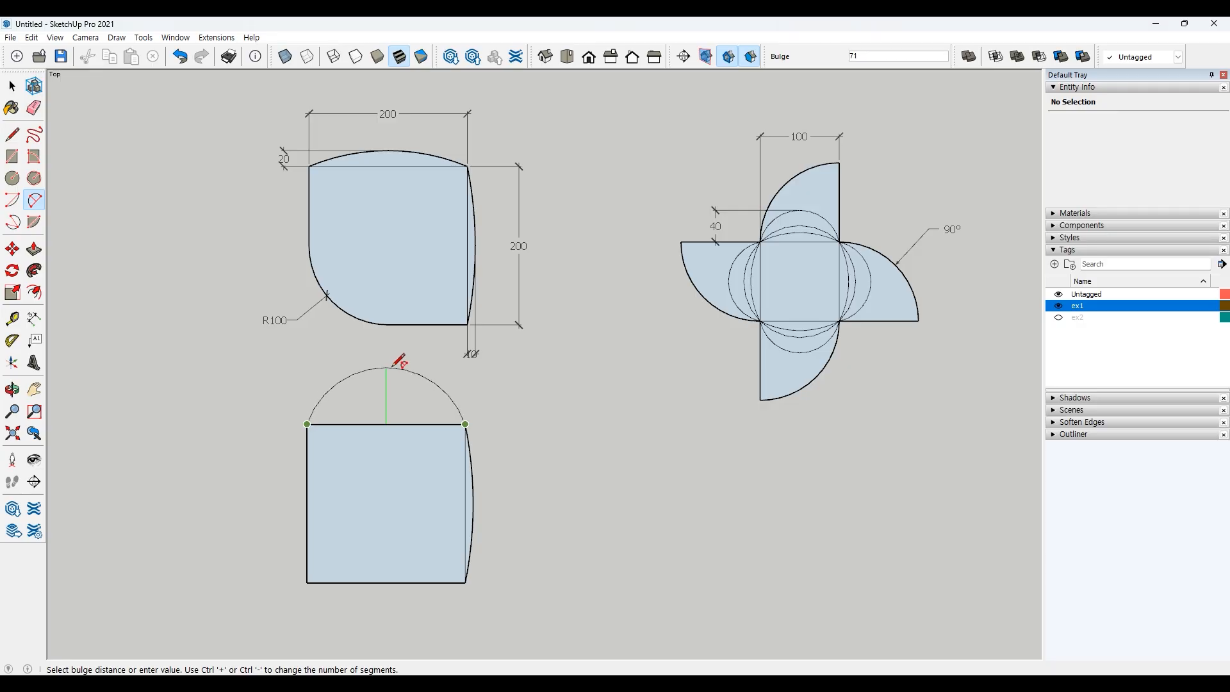
{"action": "type", "text": "20"}
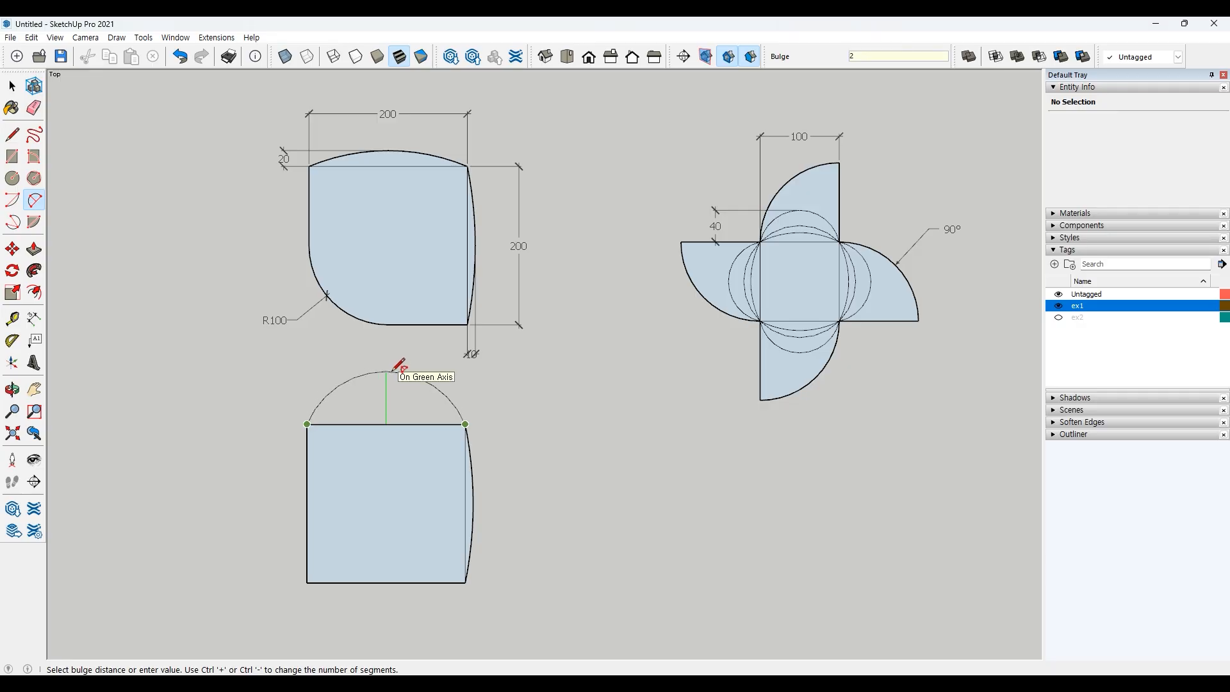
{"action": "key", "text": "Return"}
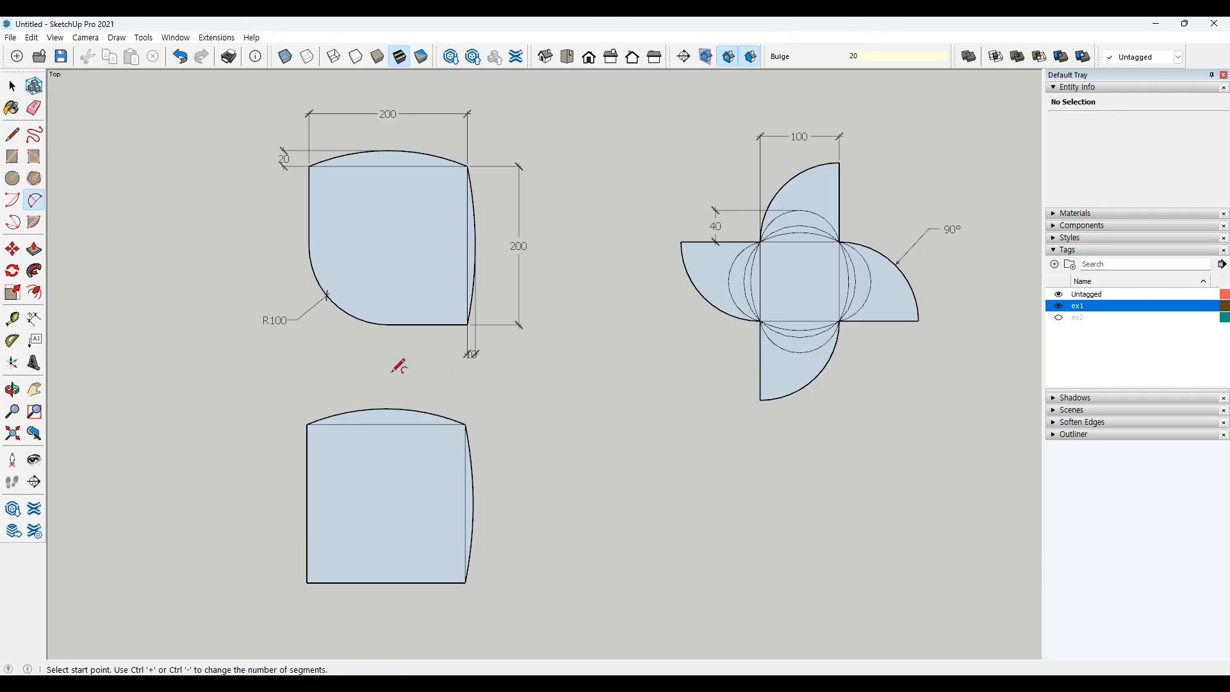
Round the square's lower-left corner with a tangent 2-point arc between the midpoints of its left and lower edges
{"action": "left_click", "coordinate": [307, 504]}
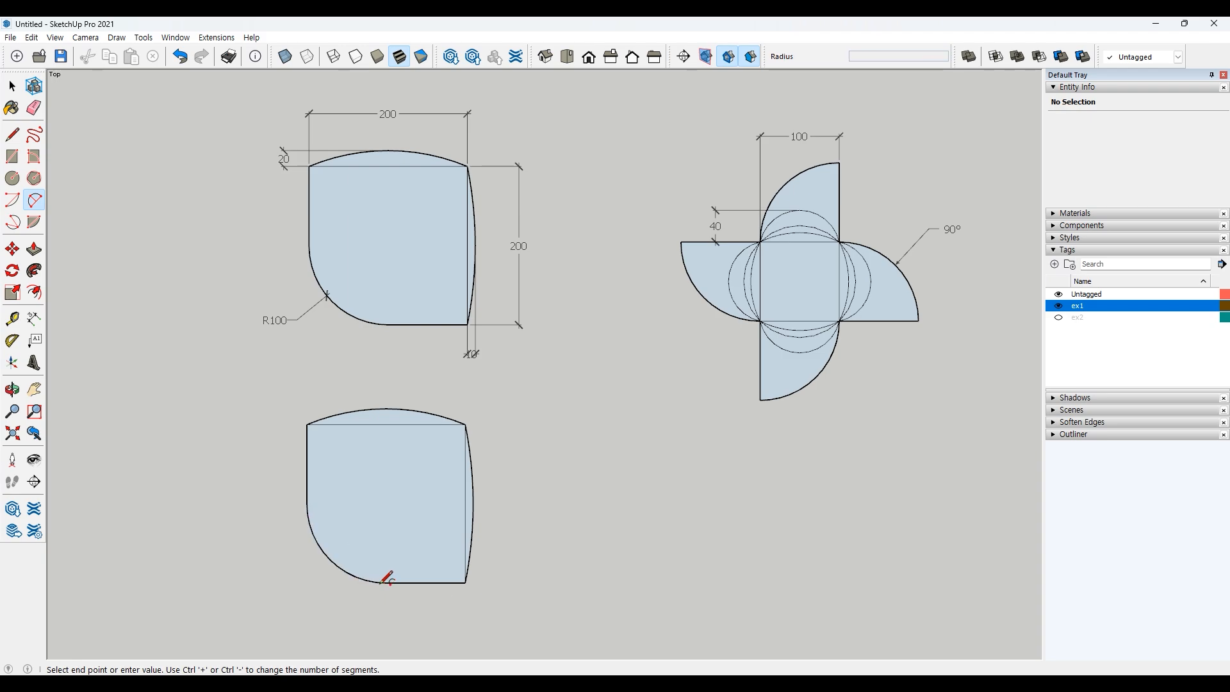
{"action": "left_click", "coordinate": [385, 582]}
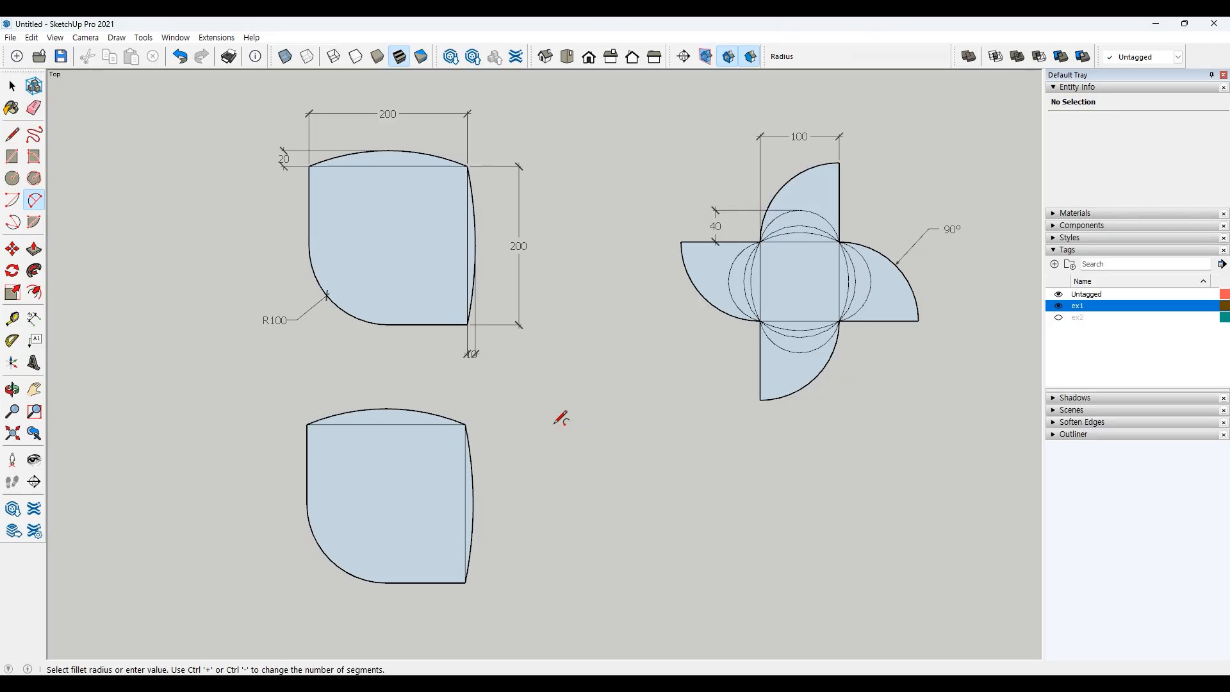
{"action": "key", "text": "space"}
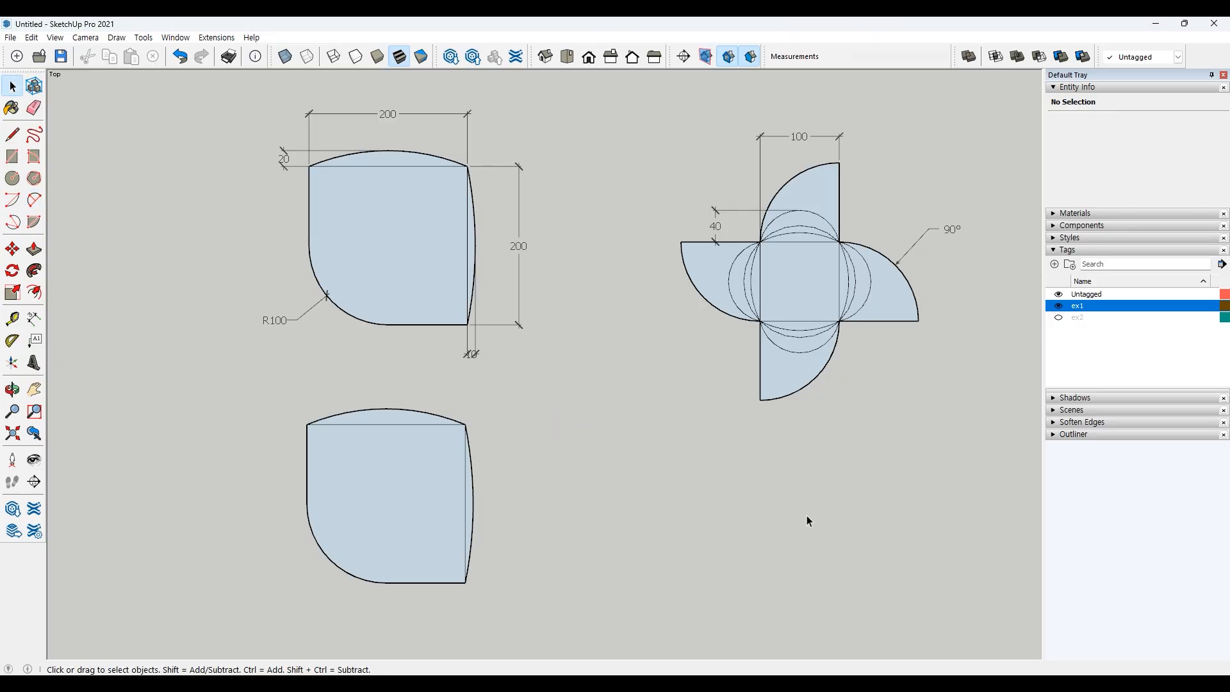
Examine the dimensioned pinwheel example's central square, the nested arcs on its edges and the quarter-circle sectors at its corners
{"action": "mouse_move", "coordinate": [896, 534]}
{"action": "middle_mouse_down", "text": "shift"}
{"action": "mouse_move", "coordinate": [886, 521]}
{"action": "mouse_move", "coordinate": [715, 504]}
{"action": "middle_mouse_up", "text": "shift"}
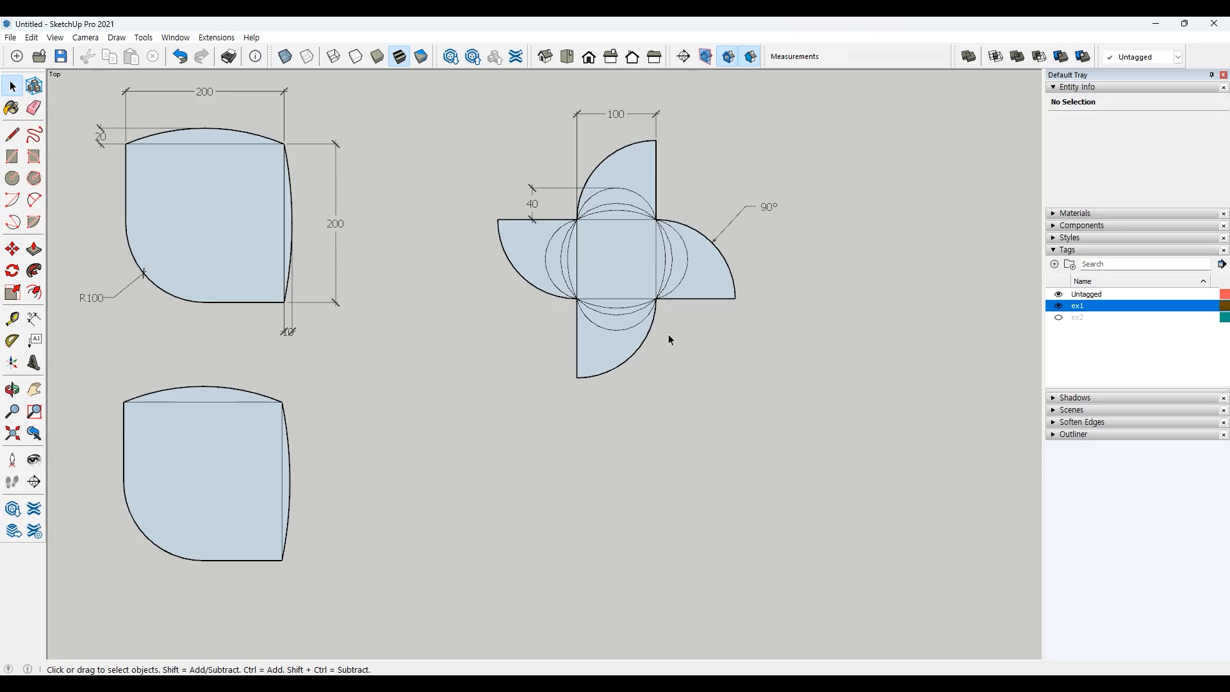
{"action": "left_click_drag", "start_coordinate": [556, 287], "coordinate": [654, 187]}
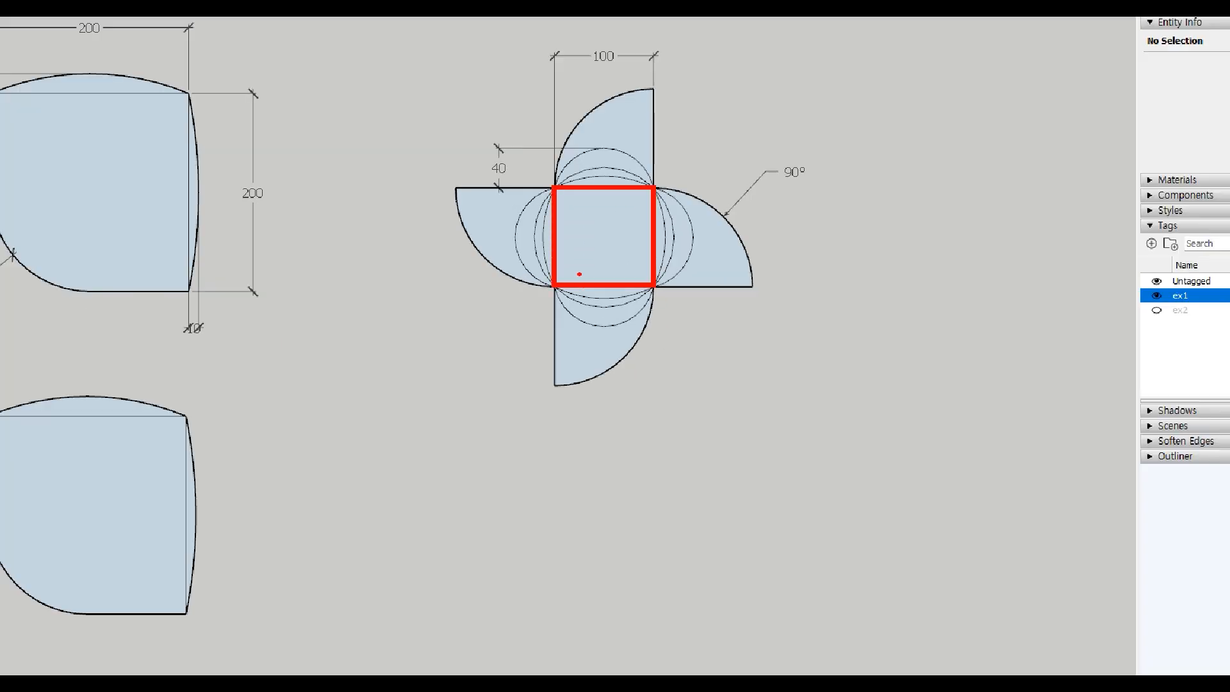
{"action": "mouse_move", "coordinate": [557, 229]}
{"action": "left_mouse_down"}
{"action": "mouse_move", "coordinate": [560, 243]}
{"action": "mouse_move", "coordinate": [555, 228]}
{"action": "left_mouse_up"}
{"action": "left_click_drag", "start_coordinate": [655, 194], "coordinate": [658, 280]}
{"action": "left_click_drag", "start_coordinate": [550, 188], "coordinate": [559, 181]}
{"action": "mouse_move", "coordinate": [649, 180]}
{"action": "left_mouse_down"}
{"action": "mouse_move", "coordinate": [642, 191]}
{"action": "mouse_move", "coordinate": [649, 180]}
{"action": "left_mouse_up"}
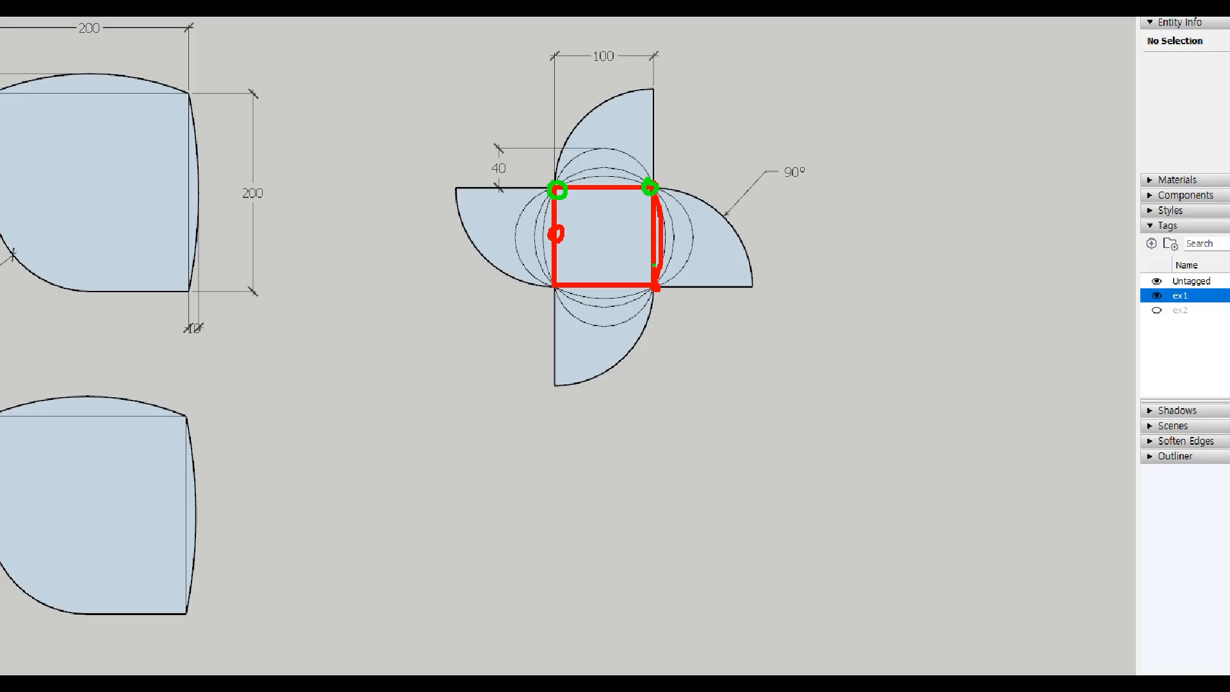
{"action": "mouse_move", "coordinate": [555, 183]}
{"action": "left_mouse_down"}
{"action": "mouse_move", "coordinate": [580, 167]}
{"action": "mouse_move", "coordinate": [646, 174]}
{"action": "mouse_move", "coordinate": [674, 237]}
{"action": "mouse_move", "coordinate": [659, 279]}
{"action": "left_mouse_up"}
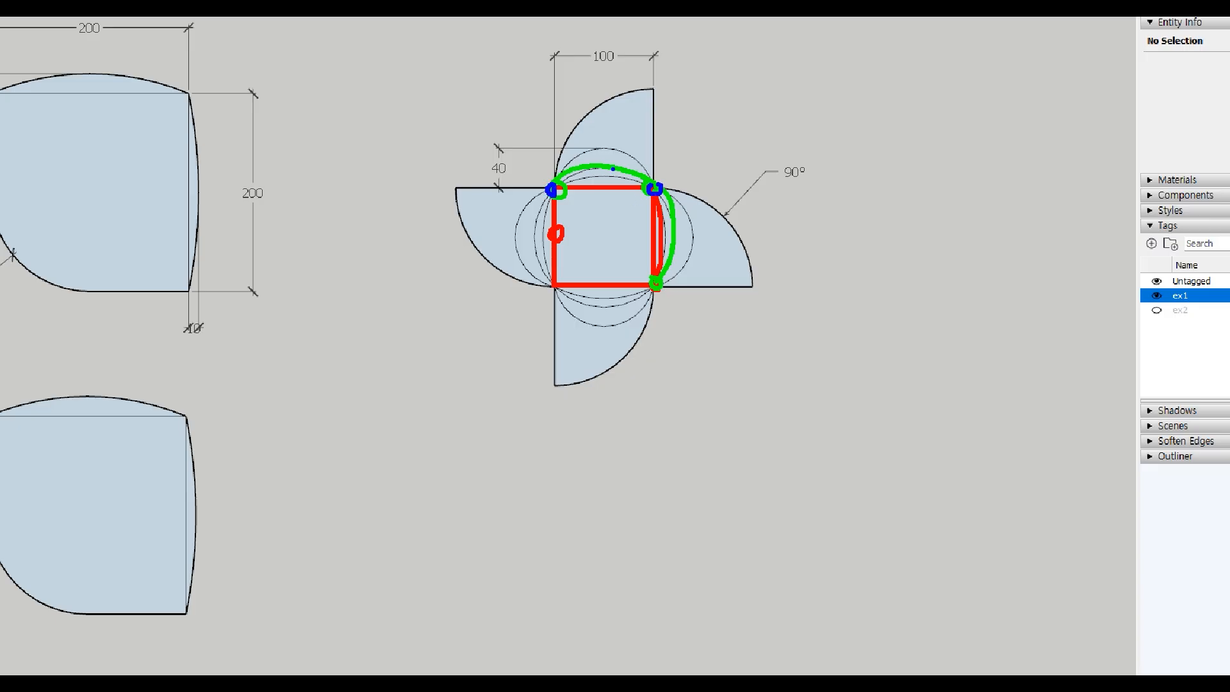
{"action": "mouse_move", "coordinate": [604, 186]}
{"action": "left_mouse_down"}
{"action": "mouse_move", "coordinate": [605, 146]}
{"action": "mouse_move", "coordinate": [618, 154]}
{"action": "left_mouse_up"}
{"action": "left_click_drag", "start_coordinate": [486, 178], "coordinate": [510, 172]}
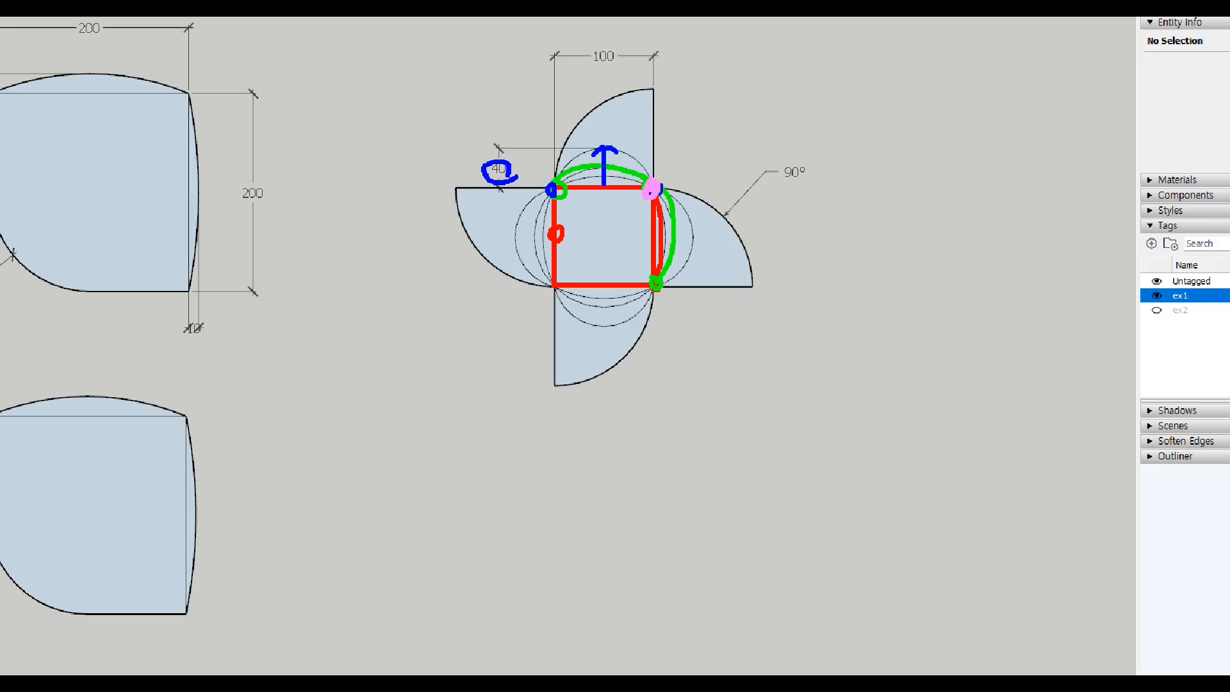
{"action": "mouse_move", "coordinate": [649, 190]}
{"action": "left_mouse_down"}
{"action": "mouse_move", "coordinate": [569, 190]}
{"action": "mouse_move", "coordinate": [585, 113]}
{"action": "mouse_move", "coordinate": [558, 118]}
{"action": "mouse_move", "coordinate": [635, 137]}
{"action": "mouse_move", "coordinate": [642, 119]}
{"action": "left_mouse_up"}
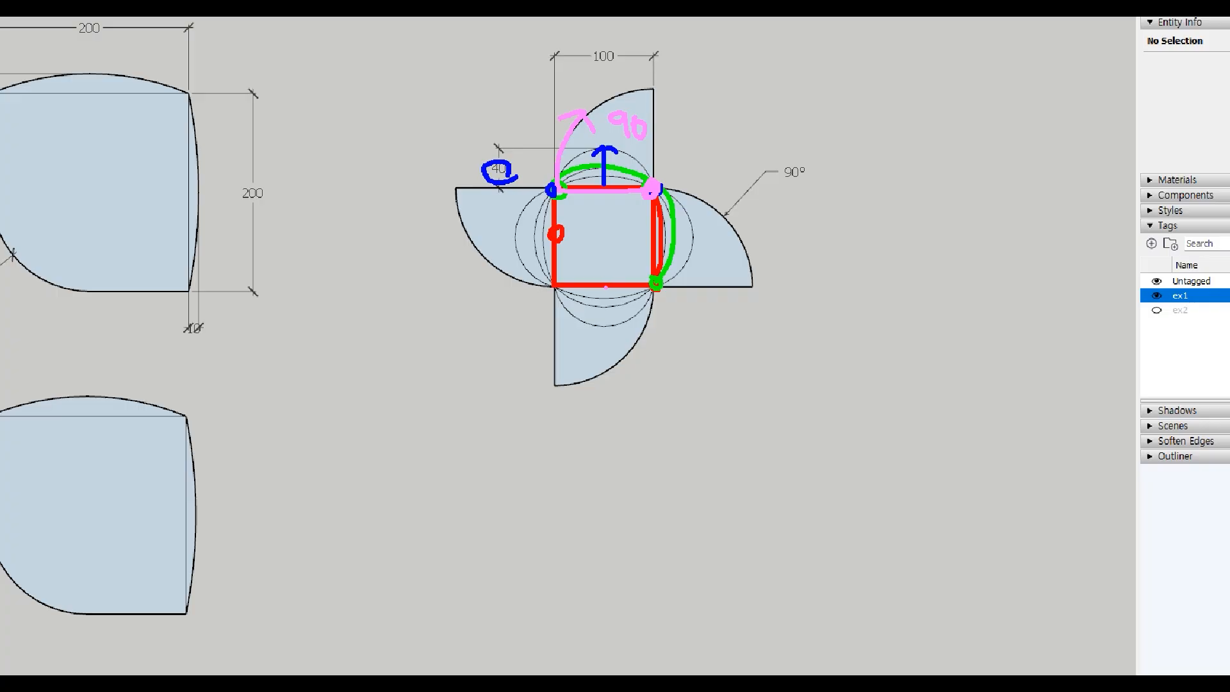
{"action": "key", "text": "Escape"}
Draw a 100 by 100 square below the dimensioned pinwheel example
{"action": "left_click", "coordinate": [12, 157]}
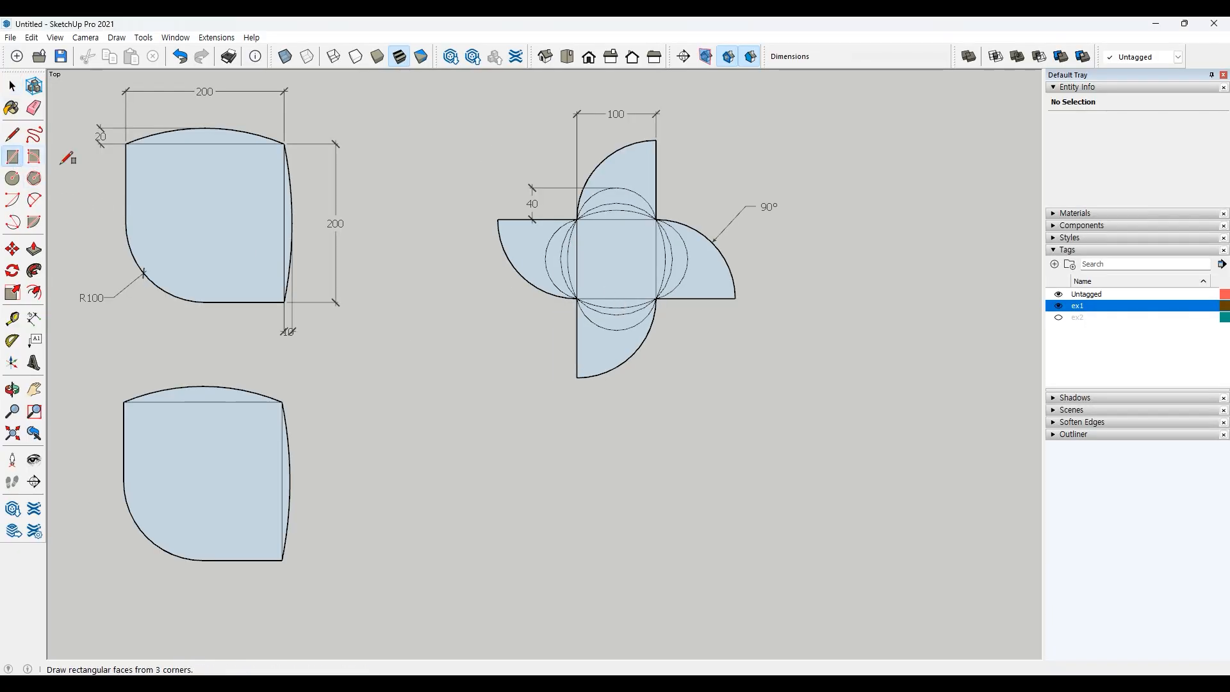
{"action": "left_click", "coordinate": [564, 570]}
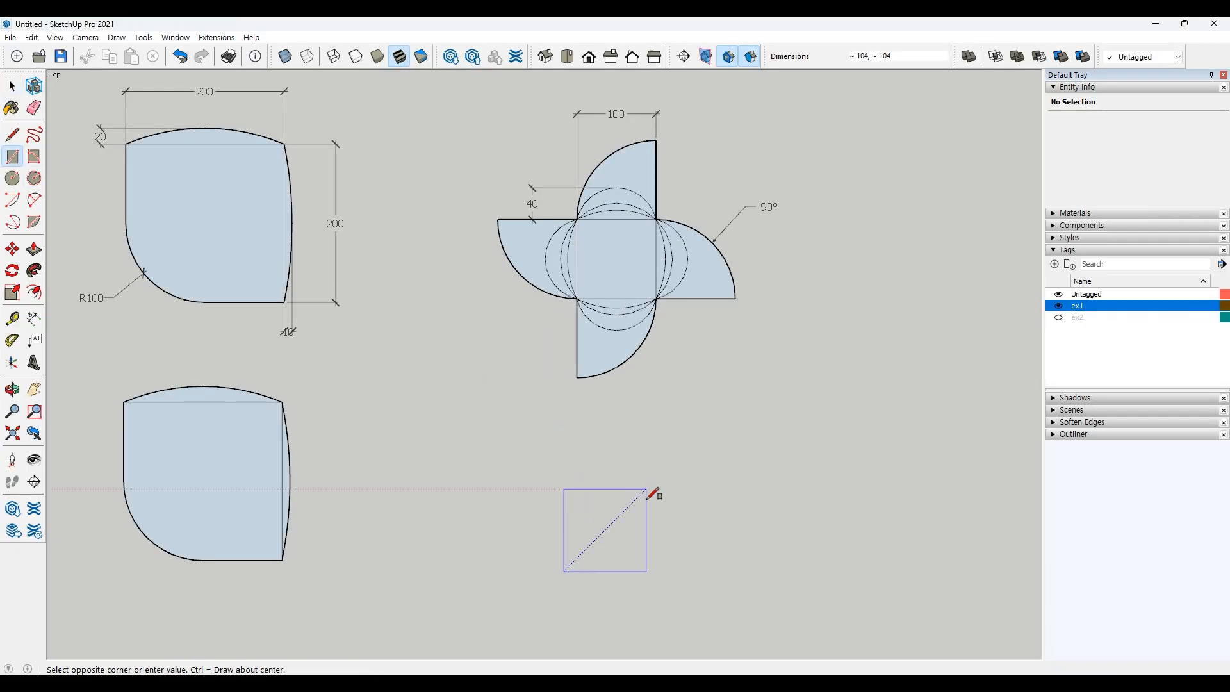
{"action": "type", "text": "100,"}
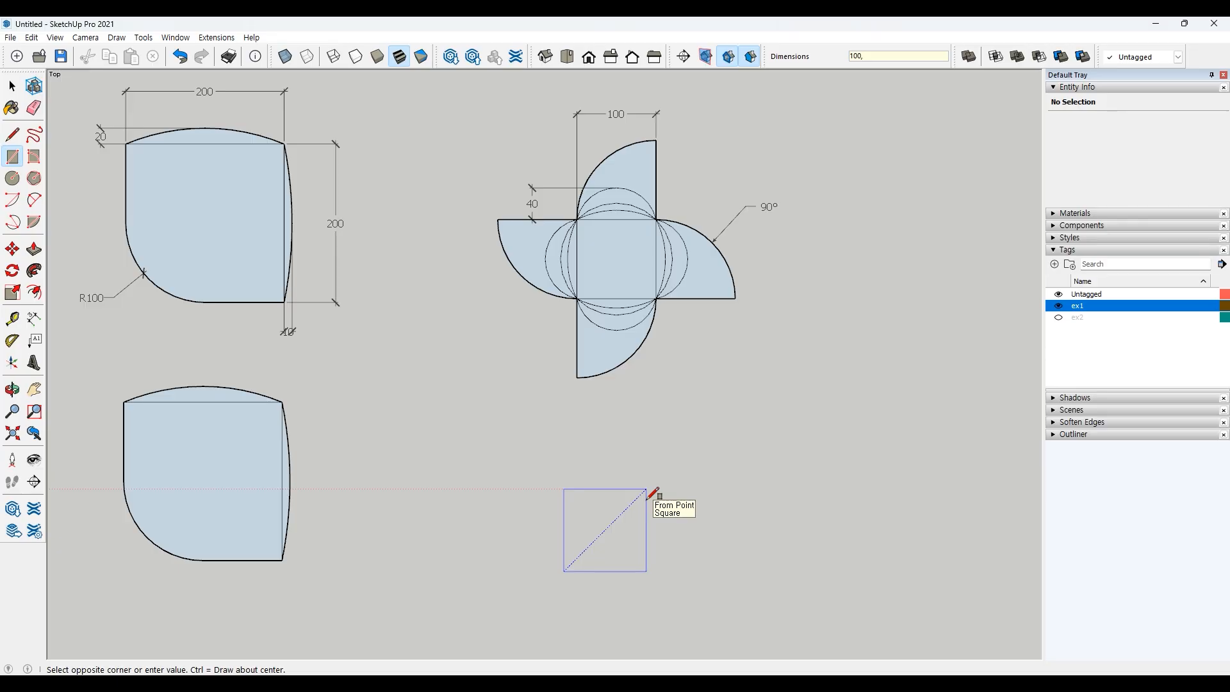
{"action": "type", "text": "100"}
{"action": "key", "text": "Return"}
{"action": "key", "text": "space"}
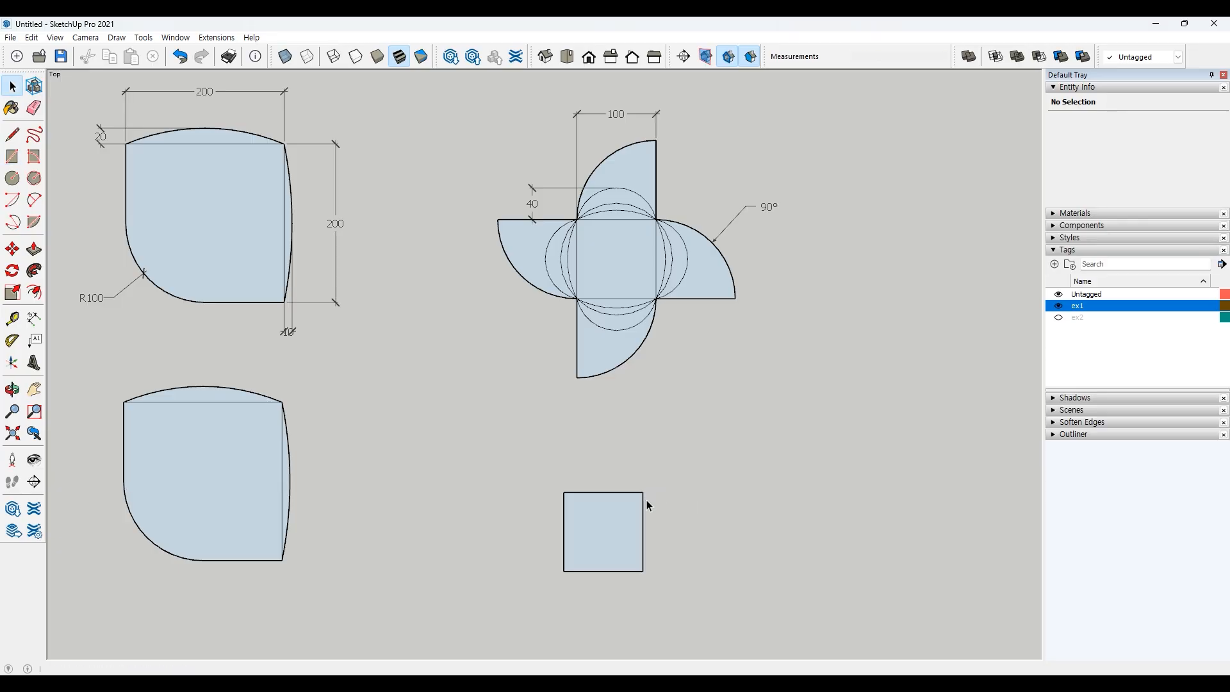
Add centre-point arcs across the new square's right and upper edges, each centred on the midpoint of the opposite edge and spanning corner to corner
{"action": "left_click", "coordinate": [12, 200]}
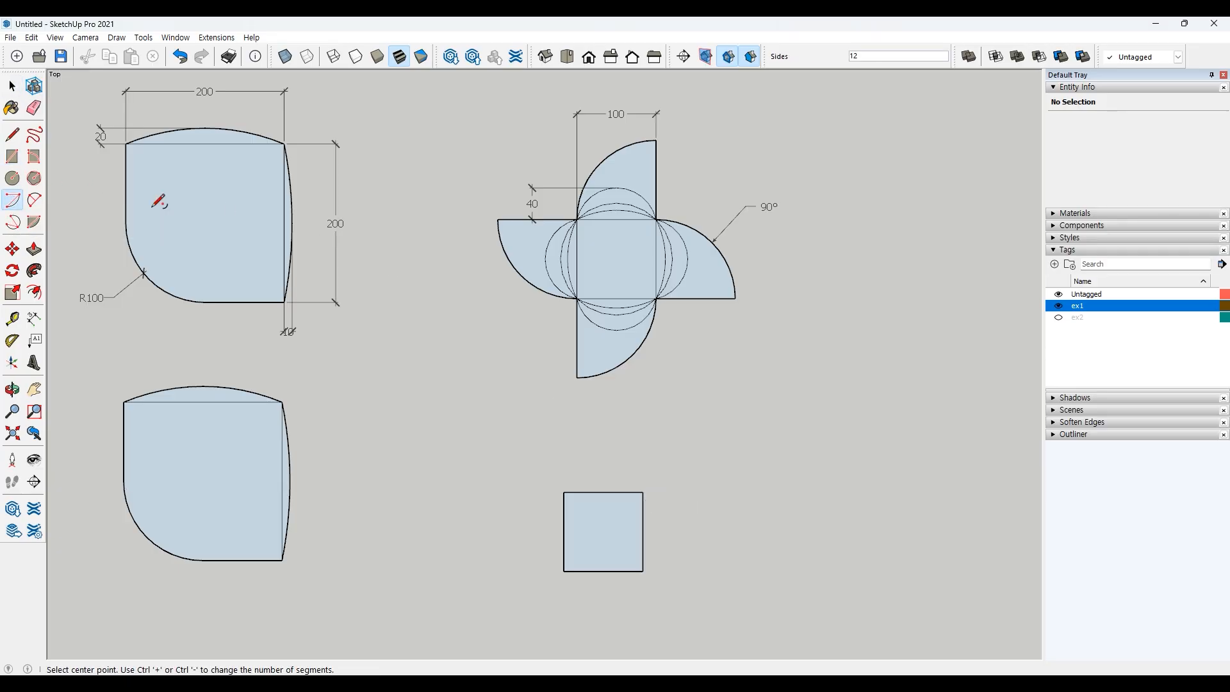
{"action": "left_click", "coordinate": [563, 532]}
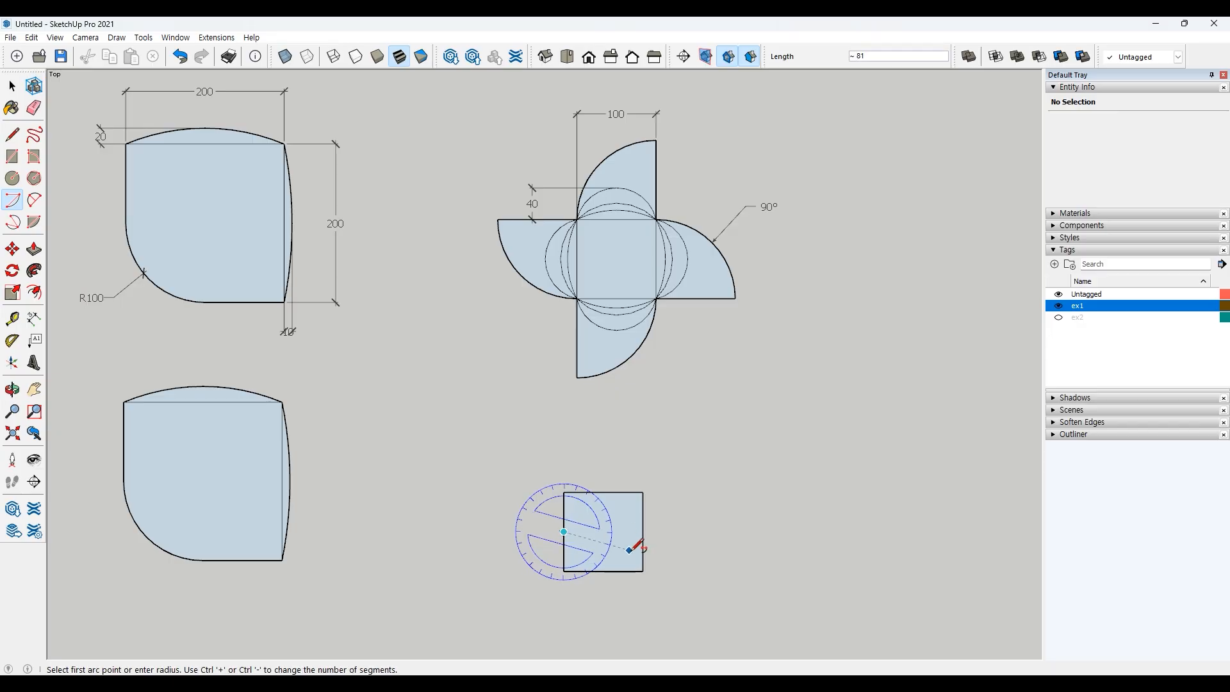
{"action": "left_click", "coordinate": [644, 571]}
{"action": "left_click", "coordinate": [644, 492]}
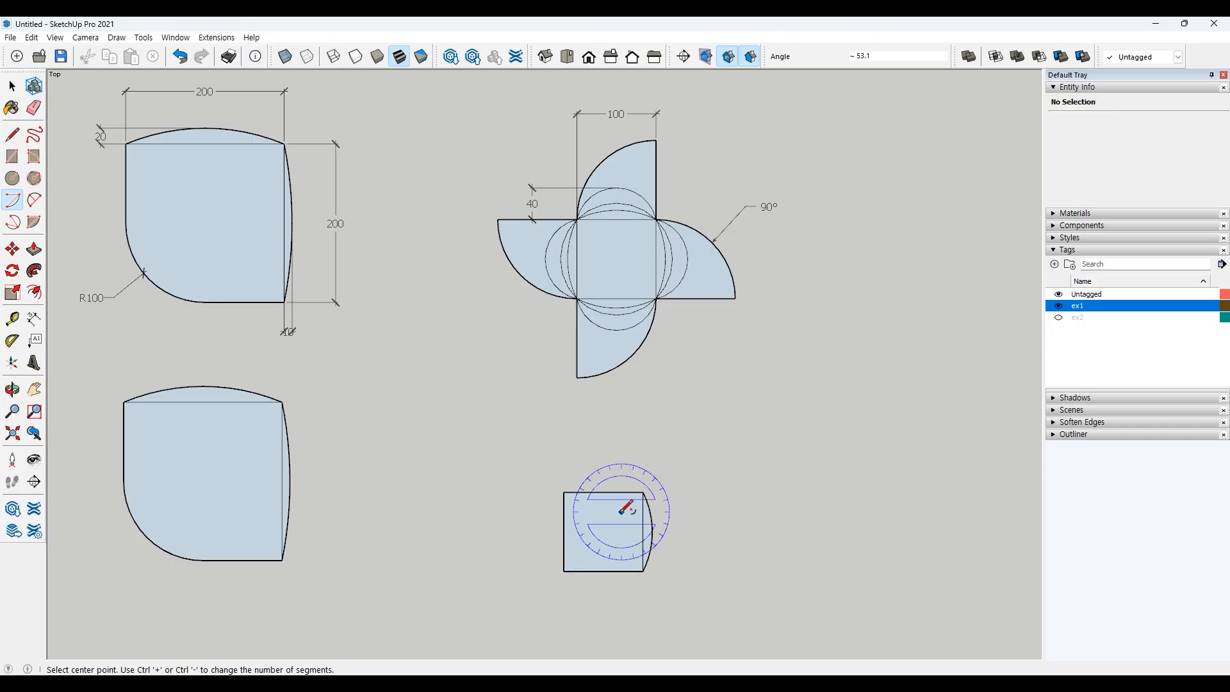
{"action": "left_click", "coordinate": [603, 571]}
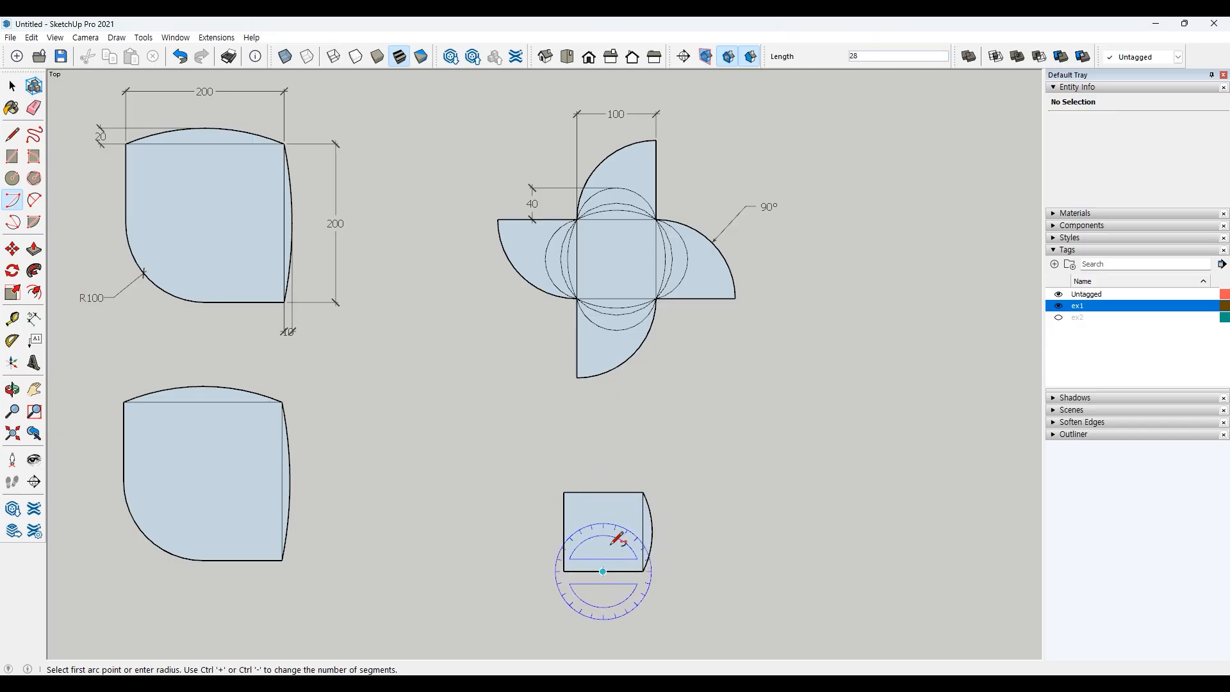
{"action": "left_click", "coordinate": [644, 493]}
{"action": "left_click", "coordinate": [564, 492]}
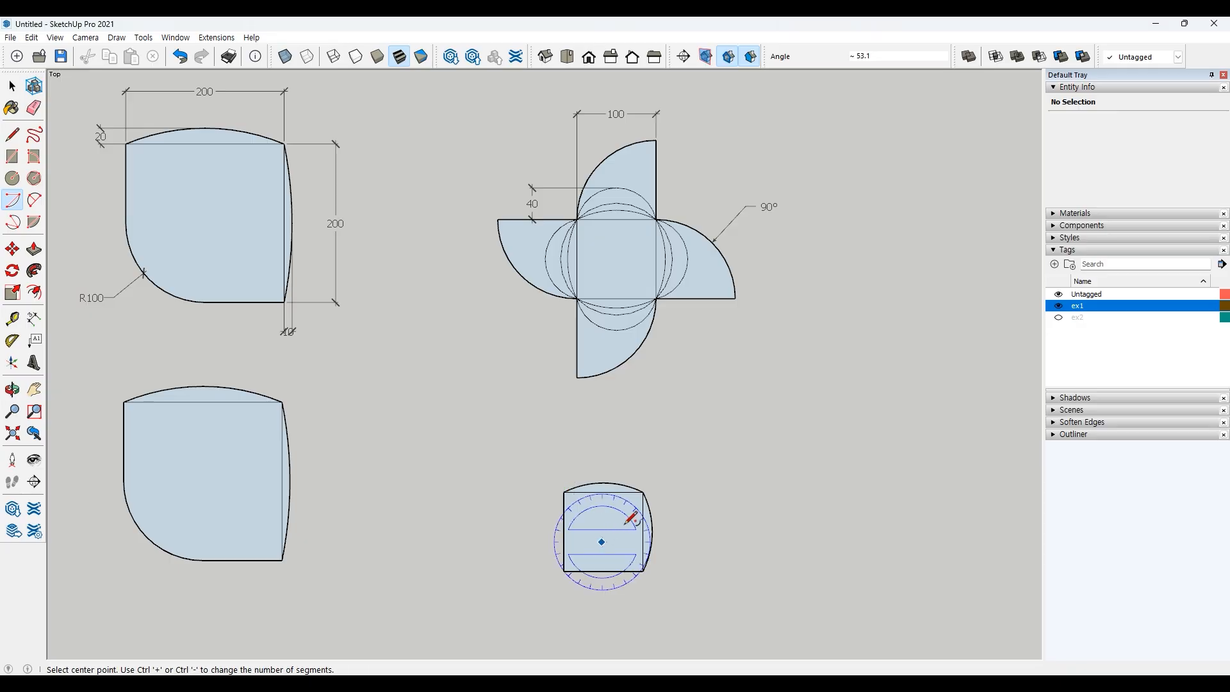
Add matching centre-point arcs across the square's left and lower edges, centred on the midpoints of the right and upper edges
{"action": "left_click", "coordinate": [643, 532]}
{"action": "left_click", "coordinate": [564, 492]}
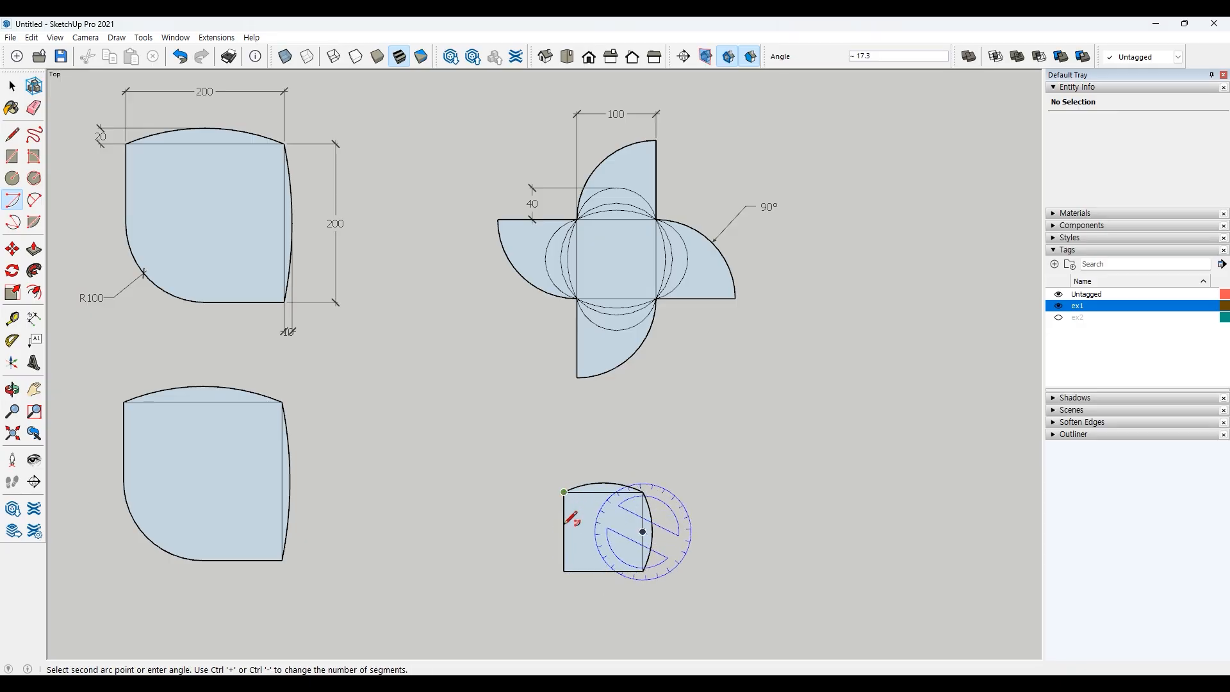
{"action": "left_click", "coordinate": [564, 571]}
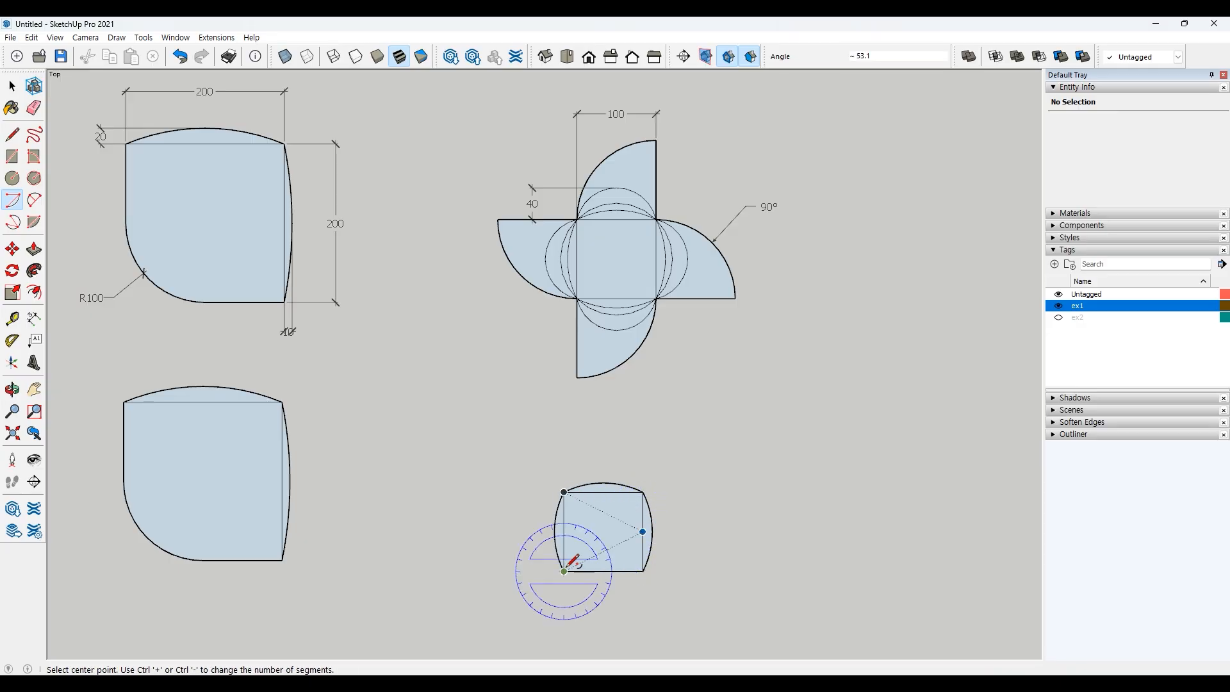
{"action": "left_click", "coordinate": [604, 492]}
{"action": "left_click", "coordinate": [563, 571]}
{"action": "left_click", "coordinate": [644, 571]}
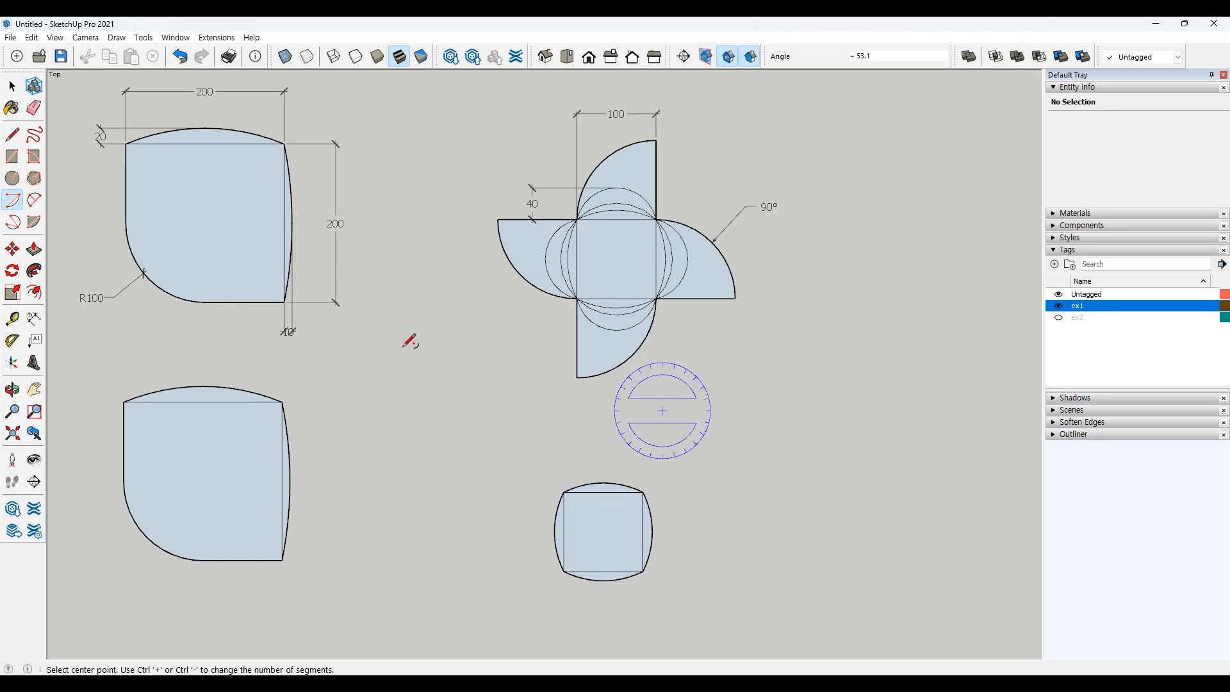
Draw 3-point arcs through the square's corners so that together they form a circle circumscribing the square
{"action": "left_click", "coordinate": [12, 221]}
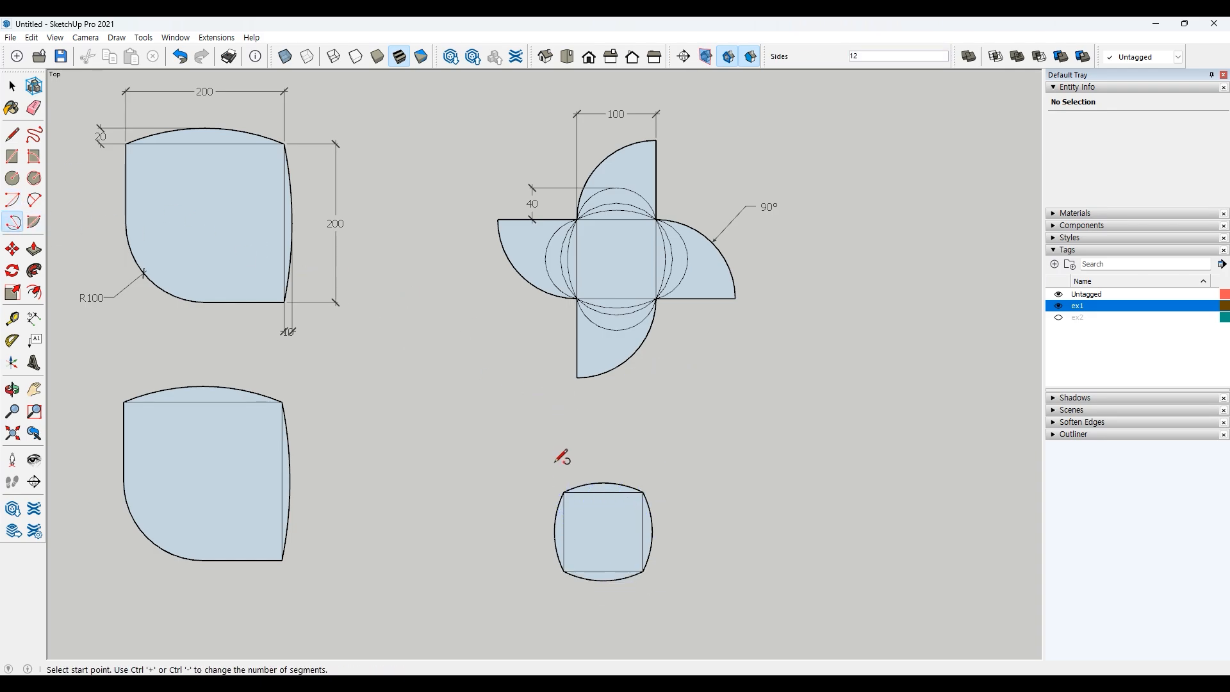
{"action": "left_click", "coordinate": [564, 492]}
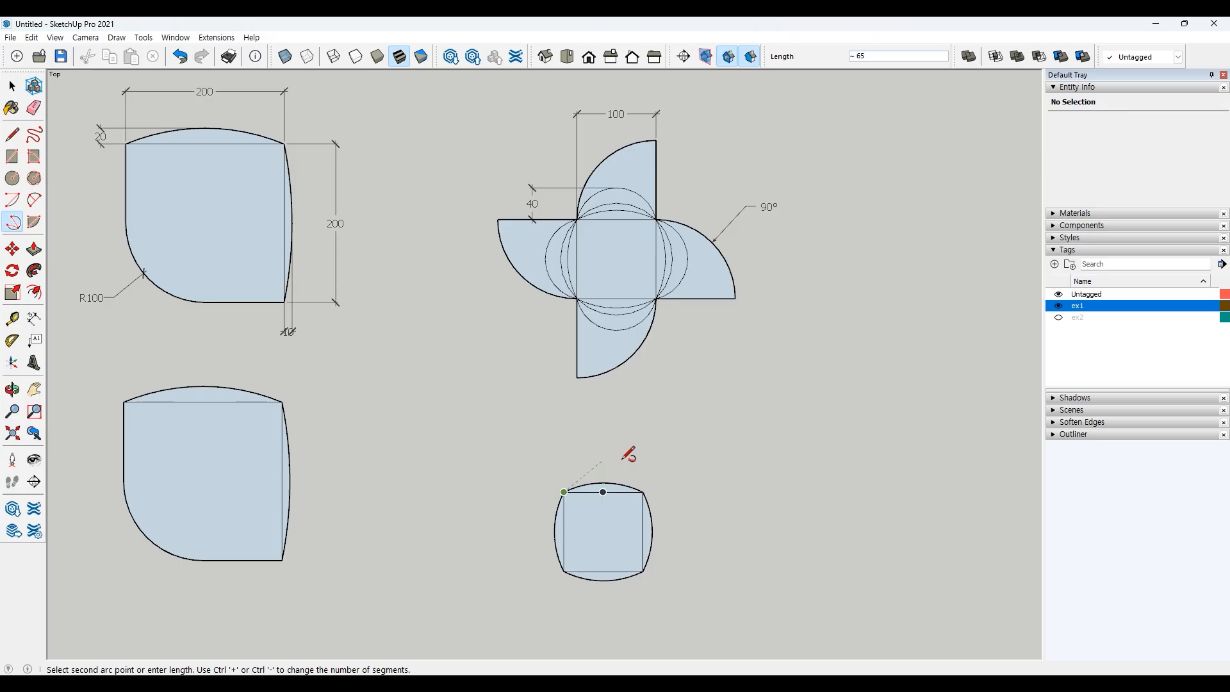
{"action": "left_click", "coordinate": [643, 492]}
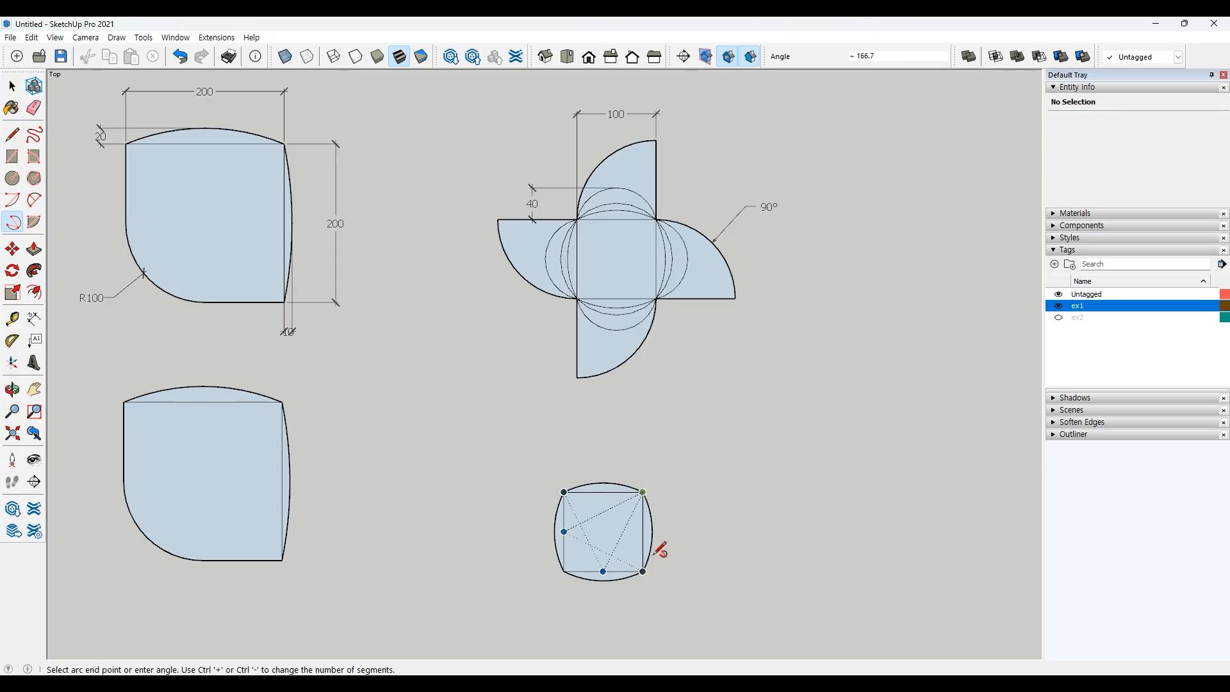
{"action": "left_click", "coordinate": [643, 493]}
{"action": "left_click", "coordinate": [643, 572]}
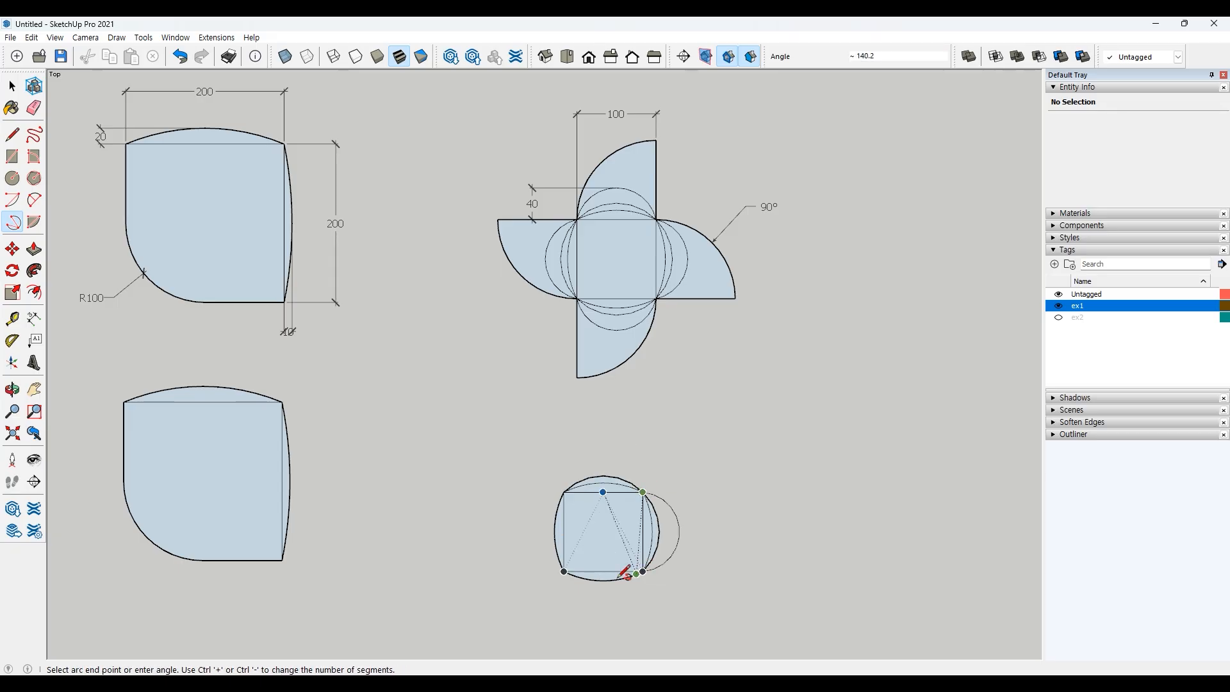
{"action": "left_click", "coordinate": [564, 571]}
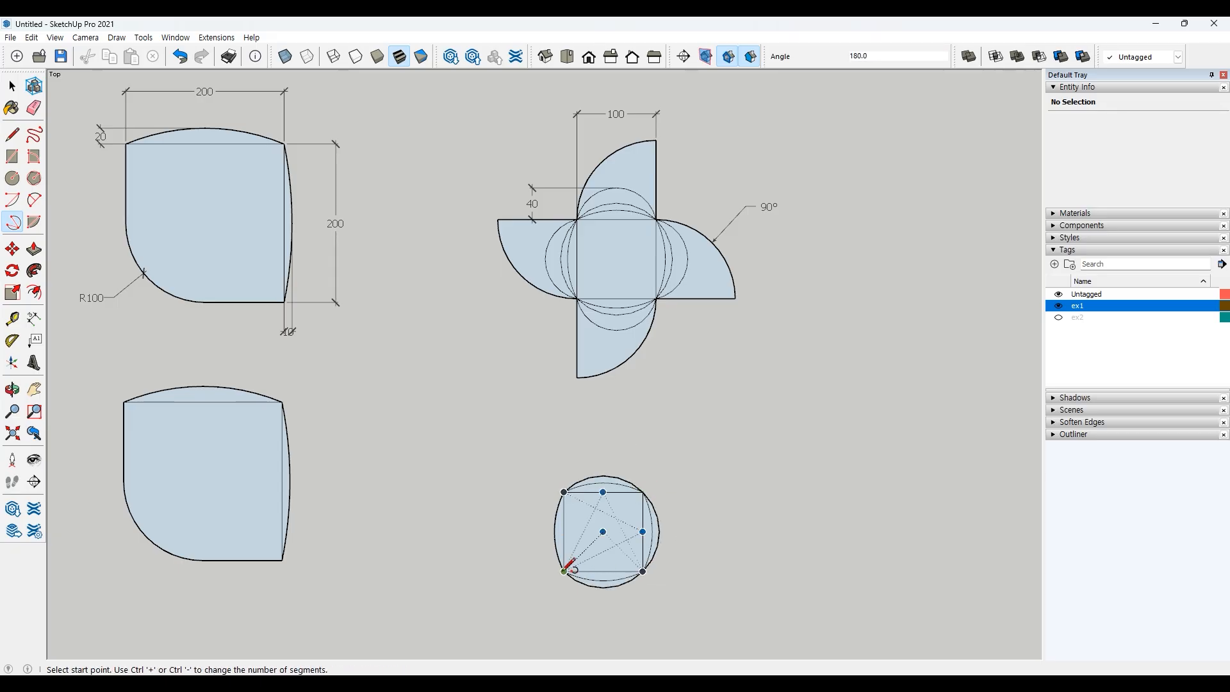
{"action": "left_click", "coordinate": [642, 572]}
{"action": "left_click", "coordinate": [564, 571]}
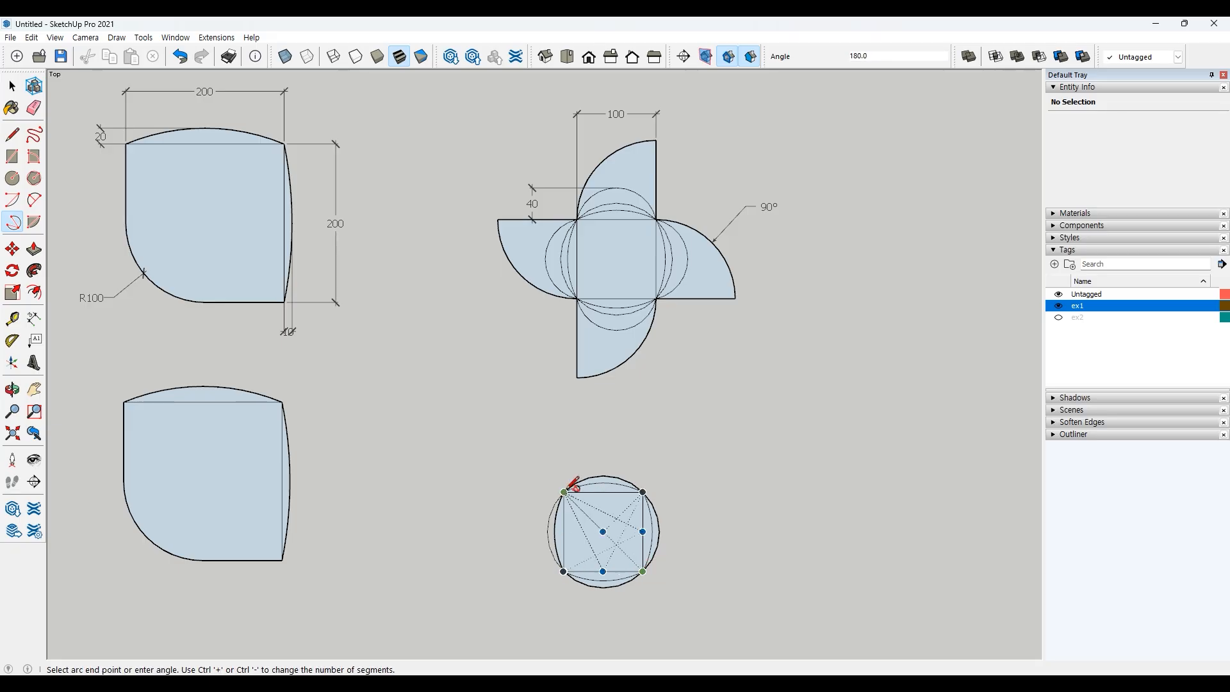
{"action": "left_click", "coordinate": [564, 492]}
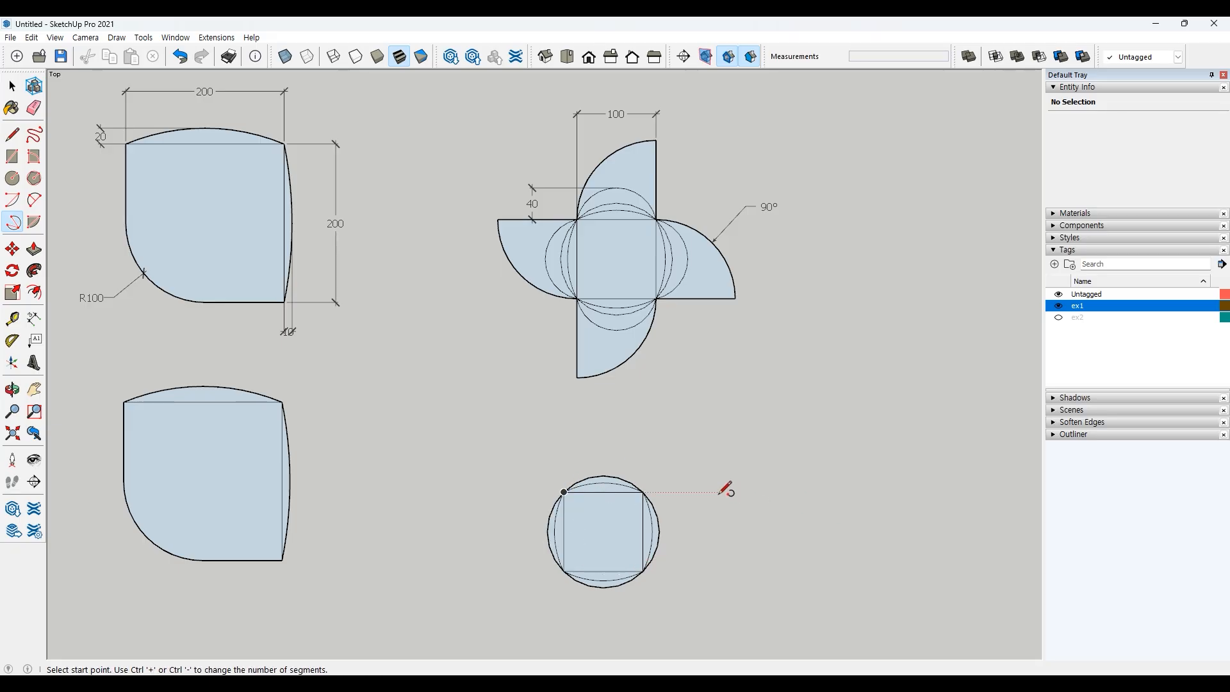
{"action": "key", "text": "space"}
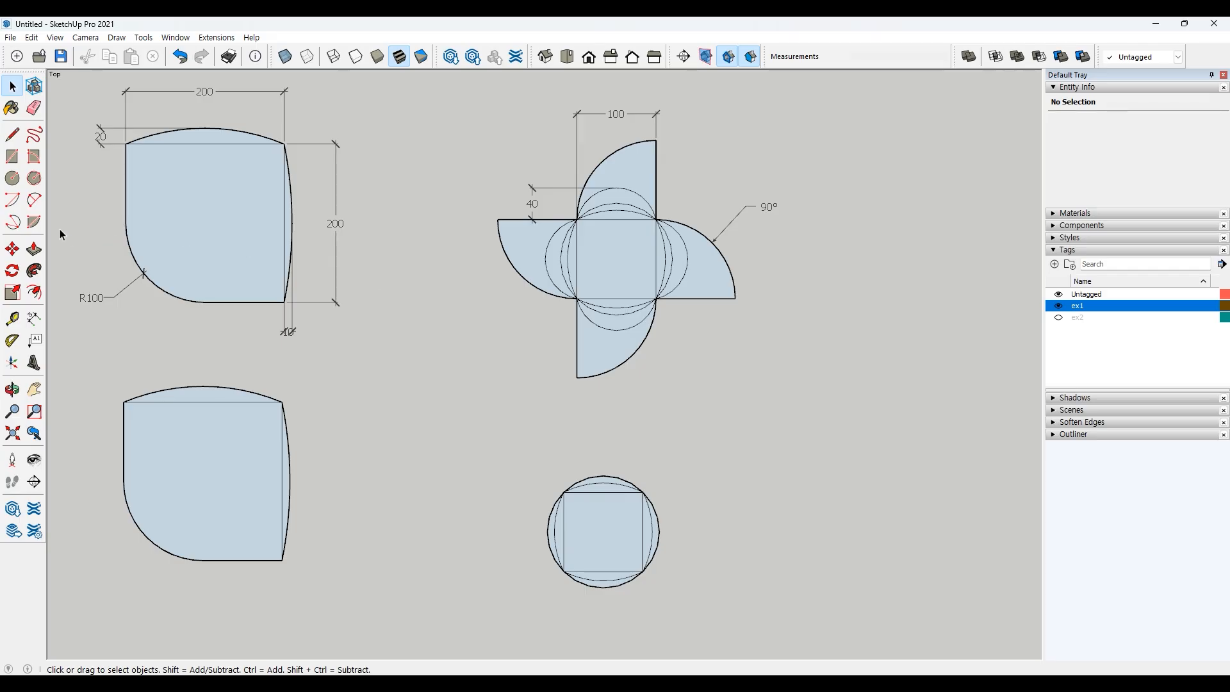
Add 2-point arcs with a bulge of 40 outward from the square's right and upper edges
{"action": "left_click", "coordinate": [34, 199]}
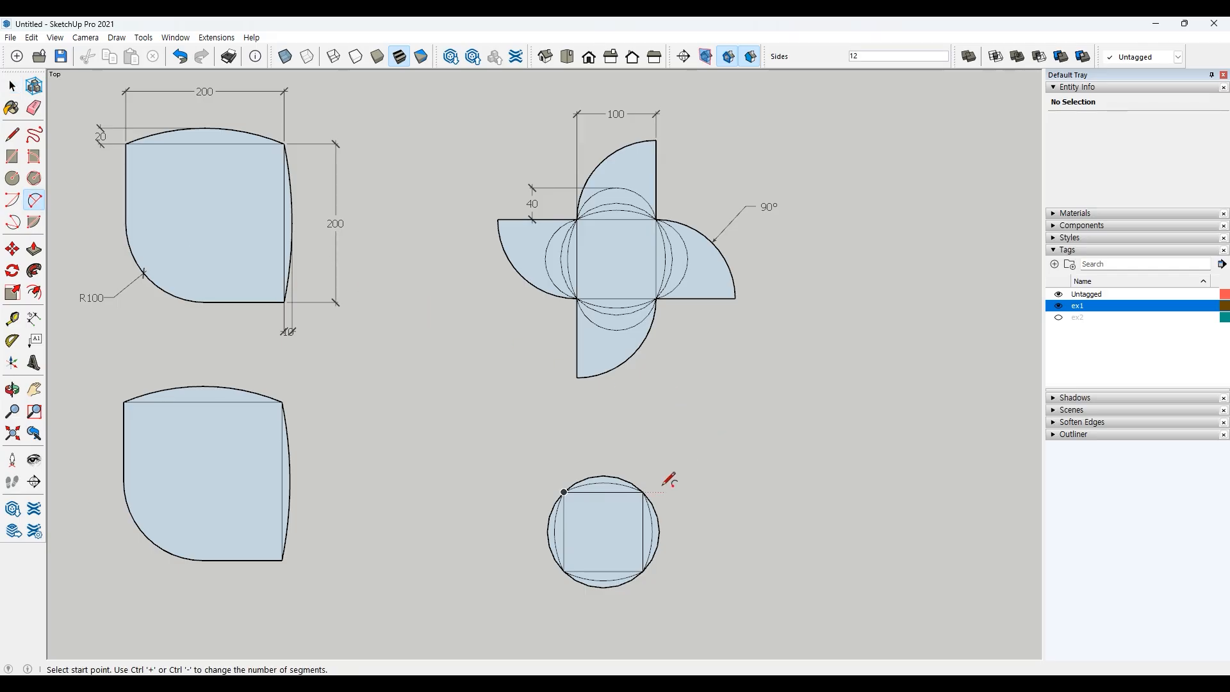
{"action": "left_click", "coordinate": [643, 493]}
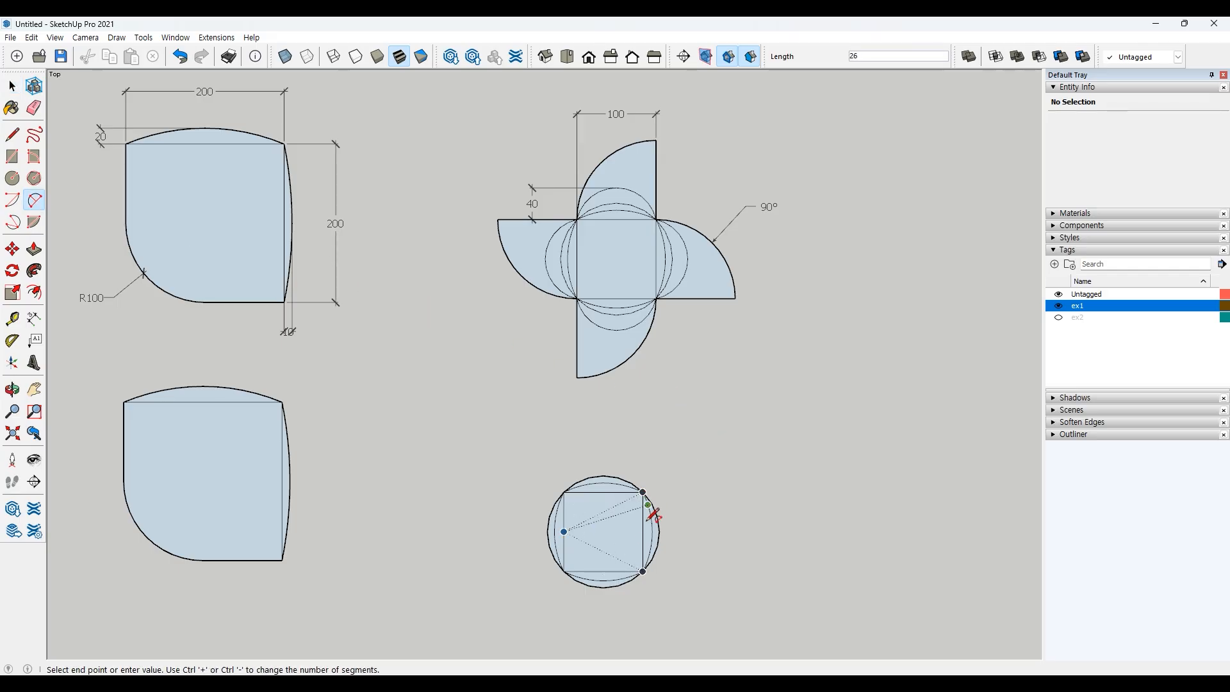
{"action": "left_click", "coordinate": [643, 571]}
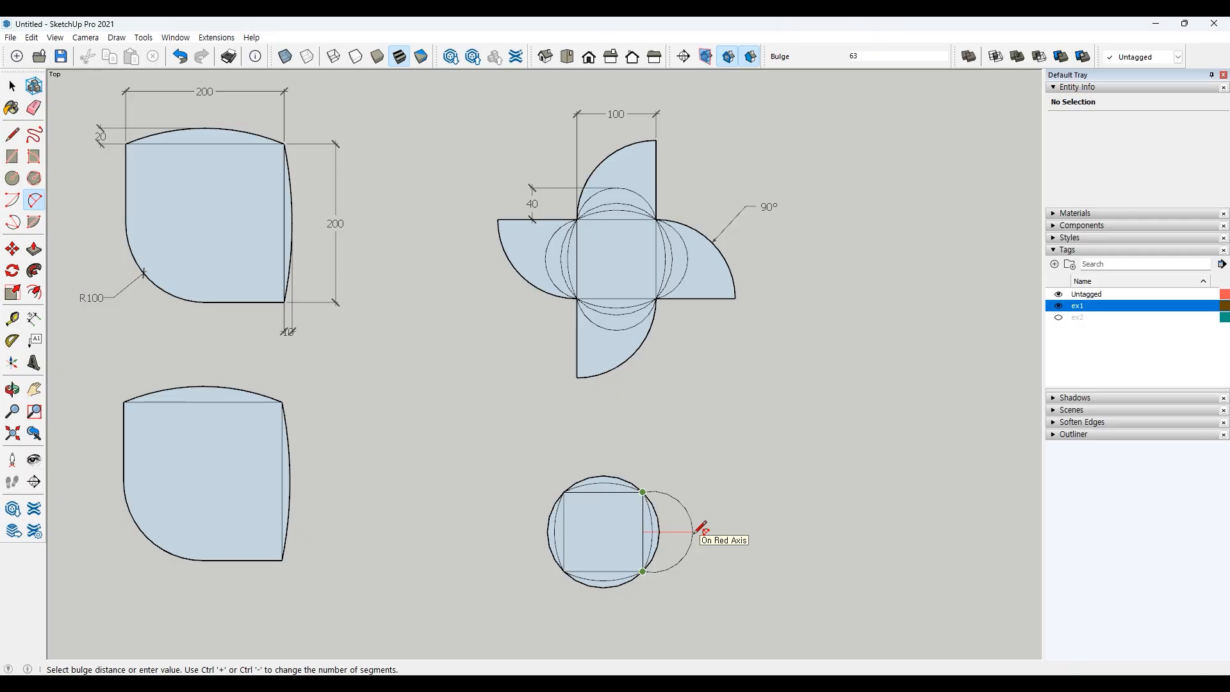
{"action": "type", "text": "40"}
{"action": "key", "text": "Return"}
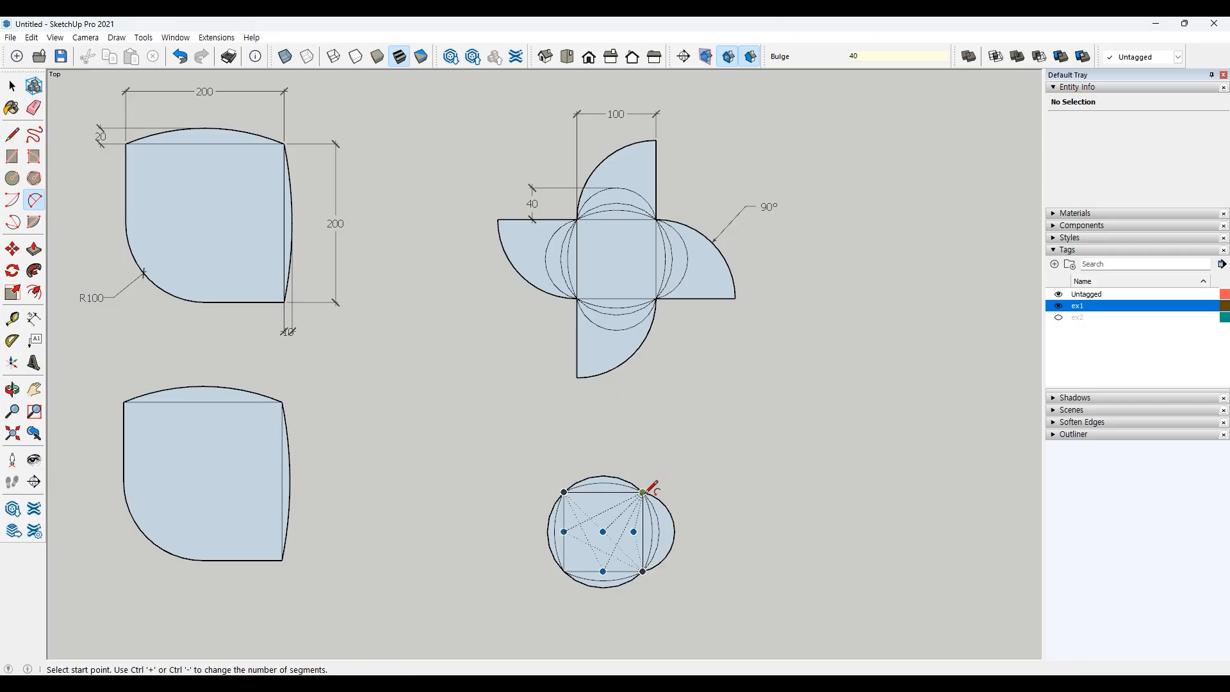
{"action": "left_click", "coordinate": [643, 492]}
{"action": "left_click", "coordinate": [564, 492]}
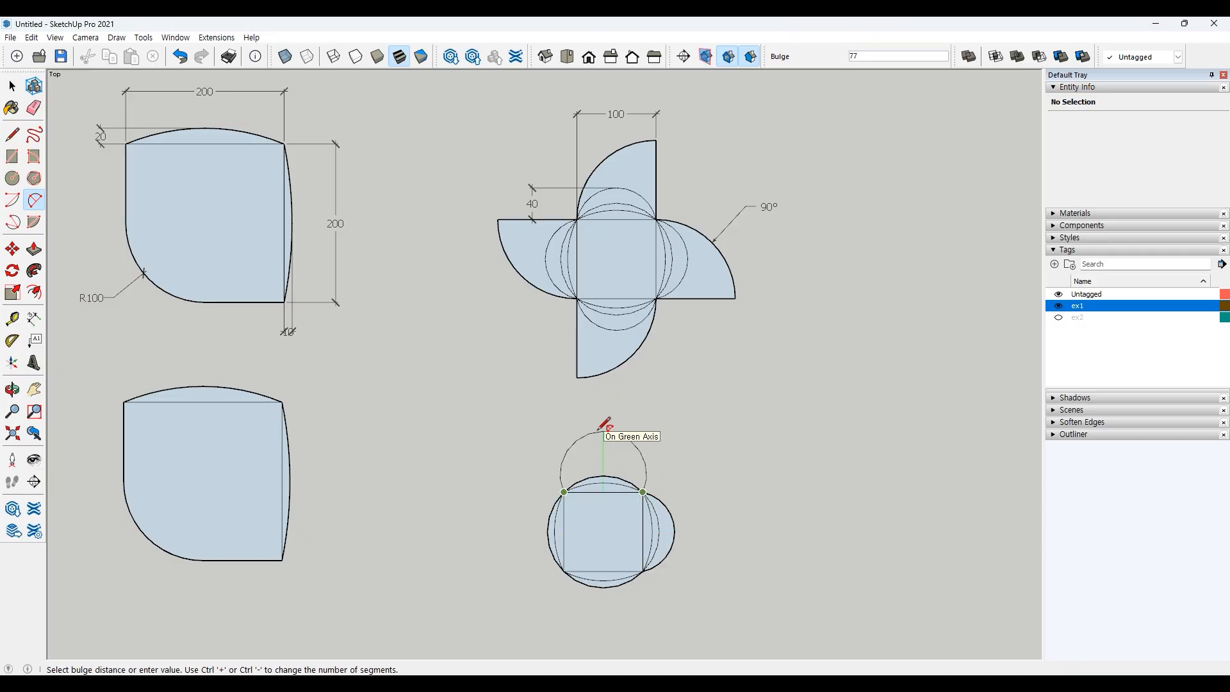
{"action": "type", "text": "40"}
{"action": "key", "text": "Return"}
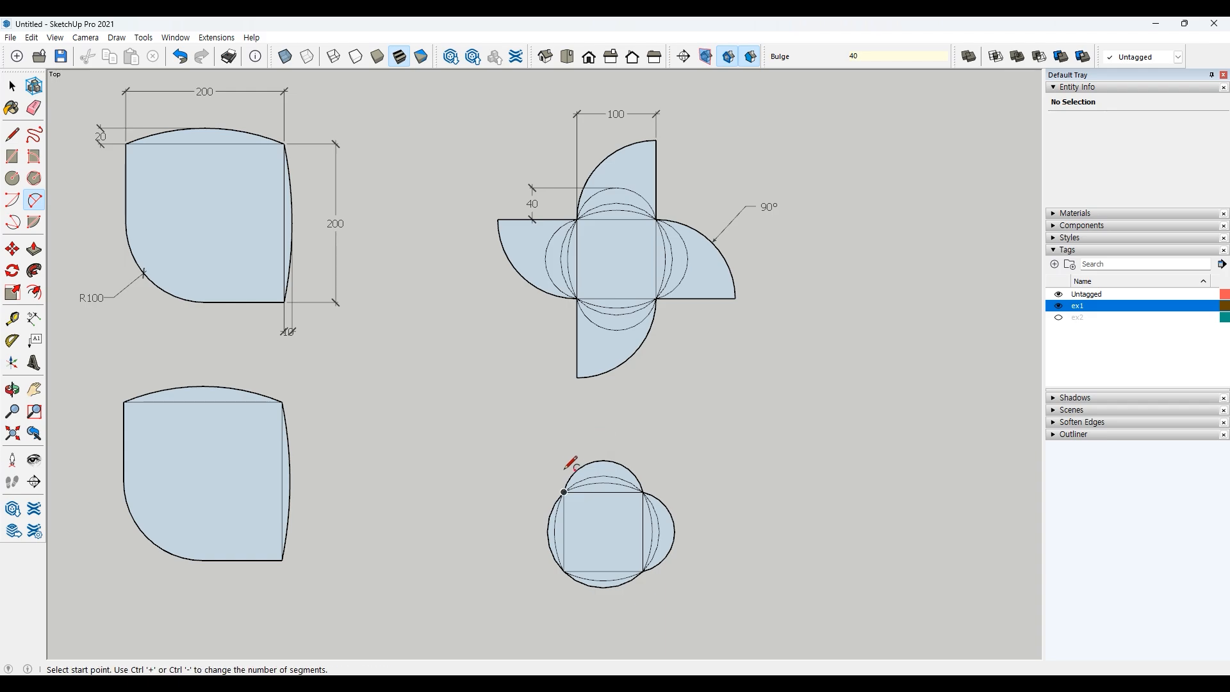
Add 2-point arcs with a bulge of 40 outward from the square's left and lower edges
{"action": "left_click", "coordinate": [564, 492]}
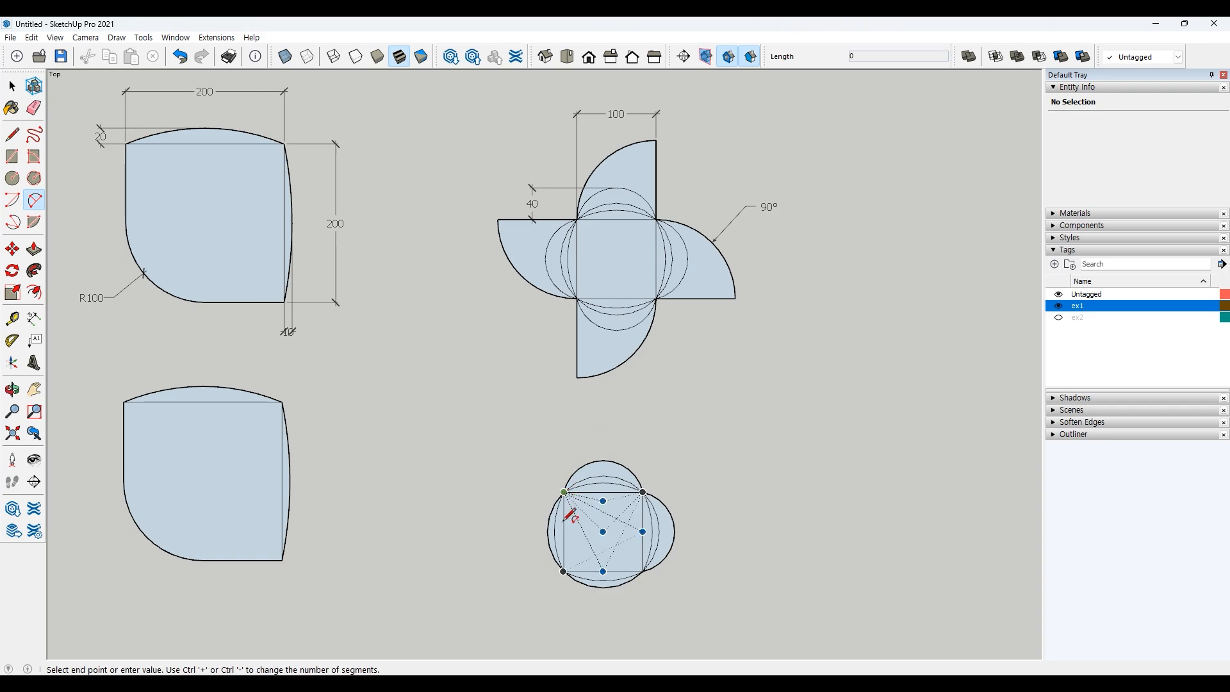
{"action": "left_click", "coordinate": [564, 571]}
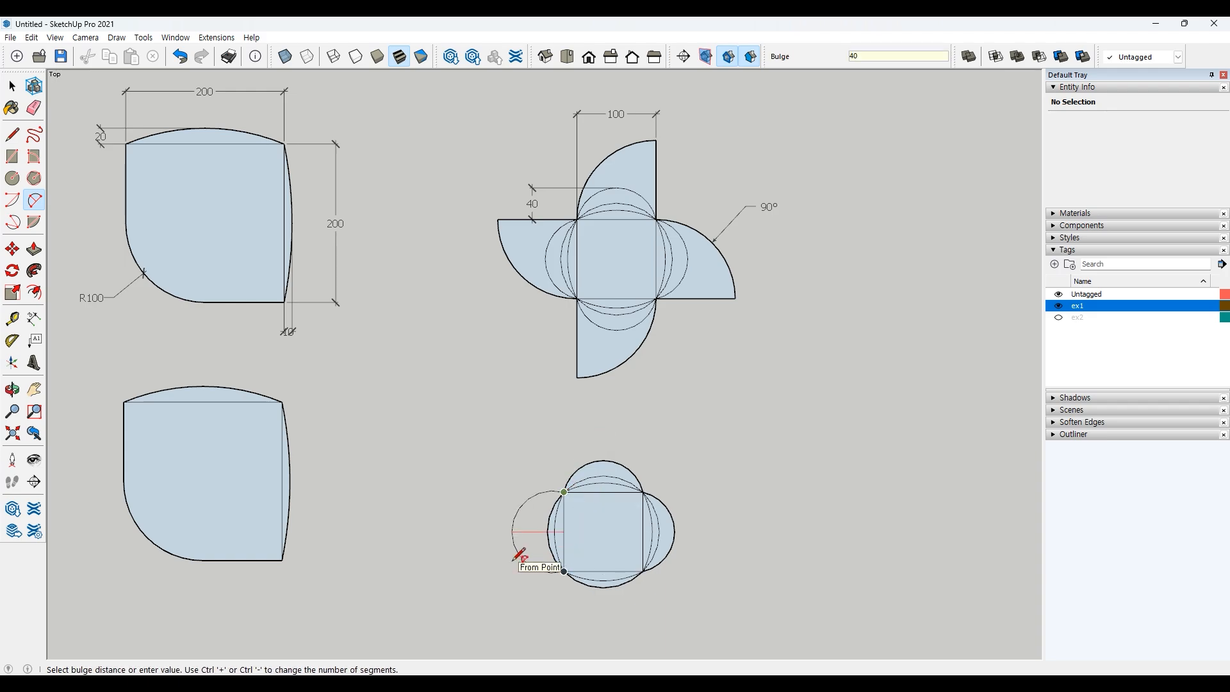
{"action": "key", "text": "Return"}
{"action": "left_click", "coordinate": [564, 571]}
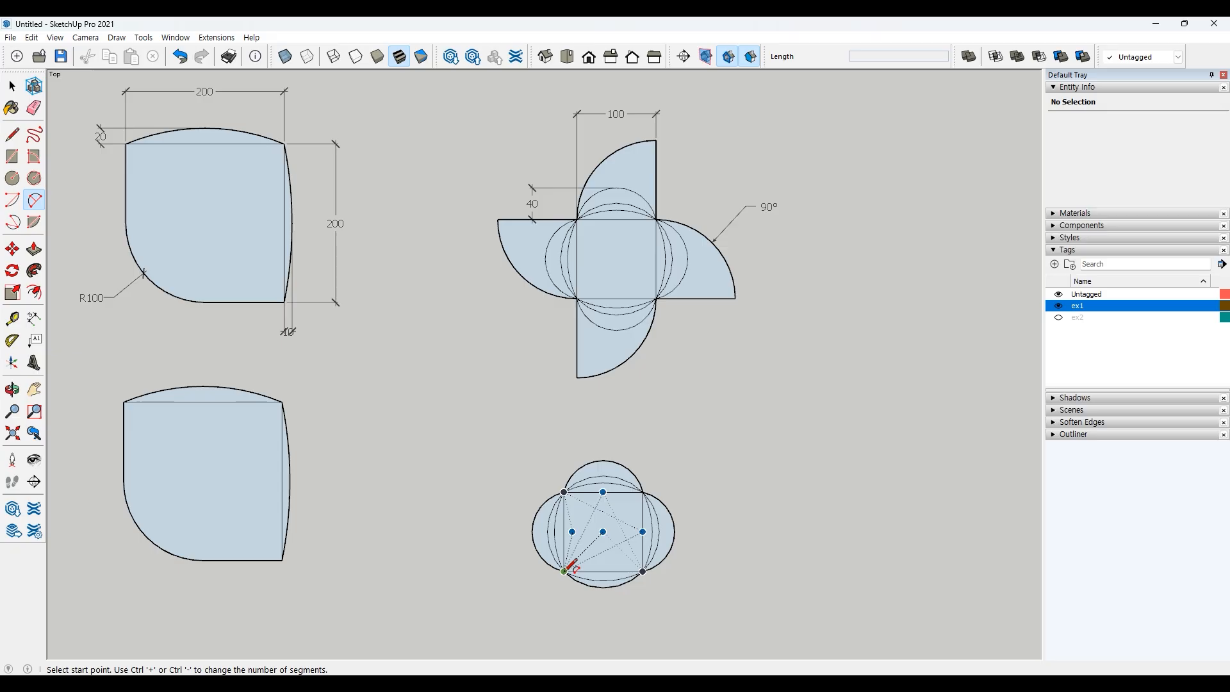
{"action": "left_click", "coordinate": [643, 571]}
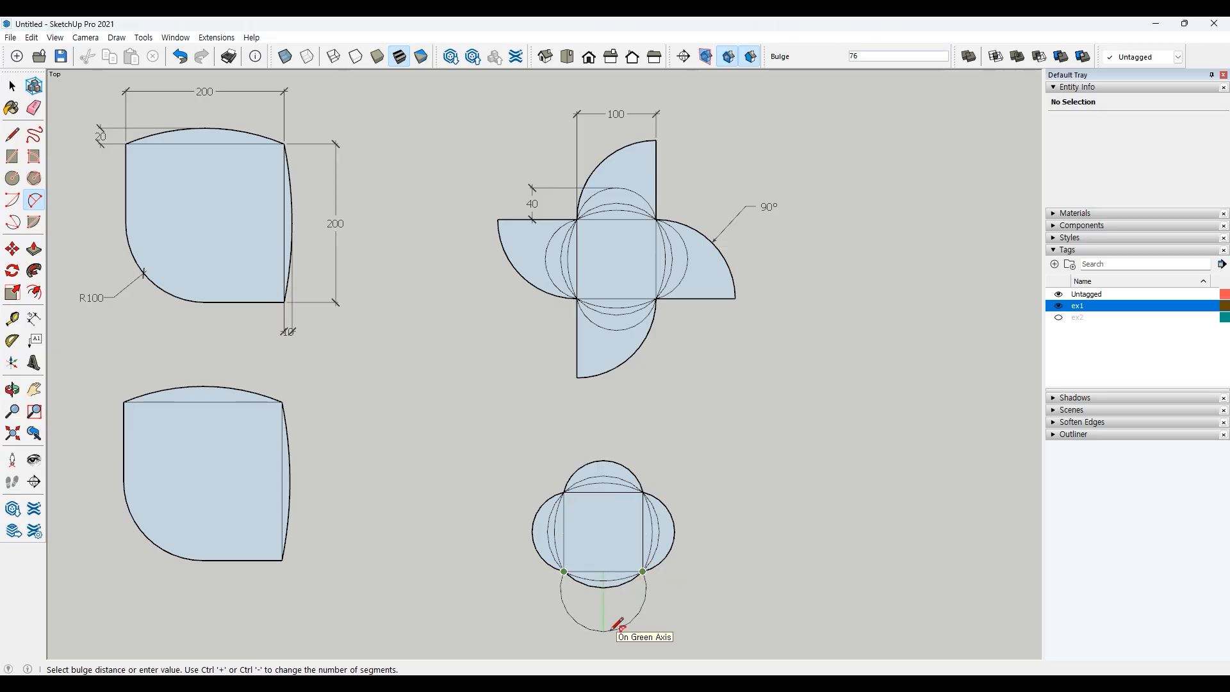
{"action": "key", "text": "Return"}
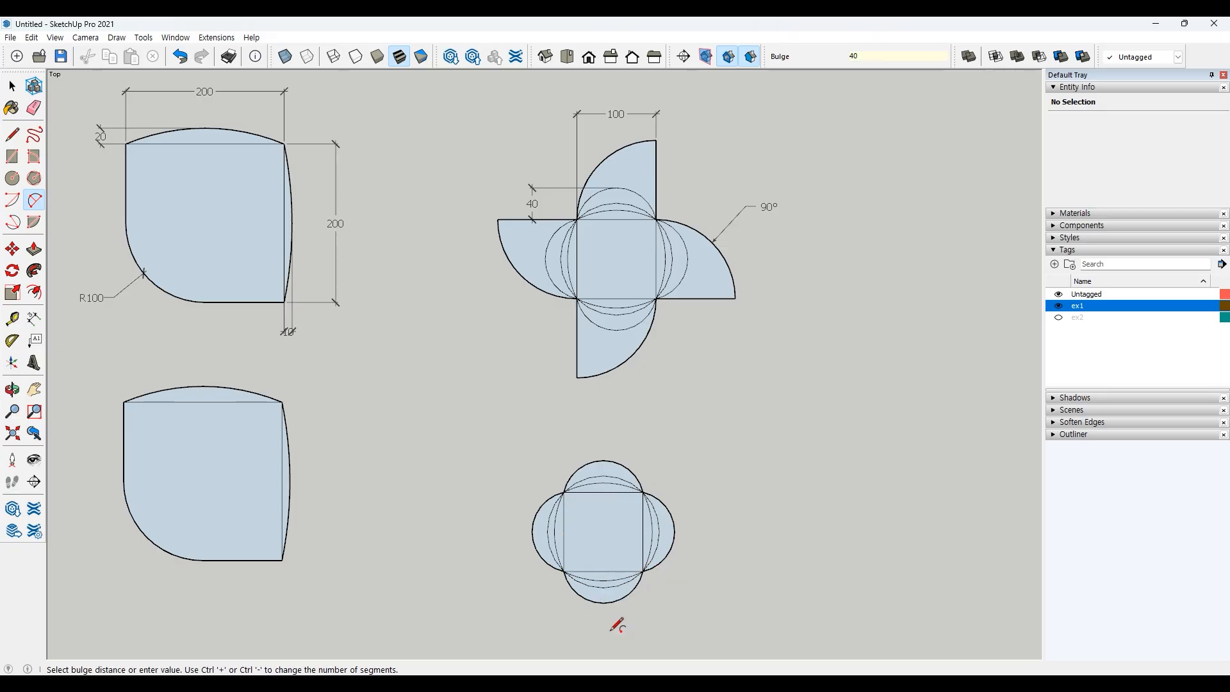
Draw a 90° pie sector above the square, centred on its upper-right corner and starting at its upper-left corner
{"action": "left_click", "coordinate": [34, 223]}
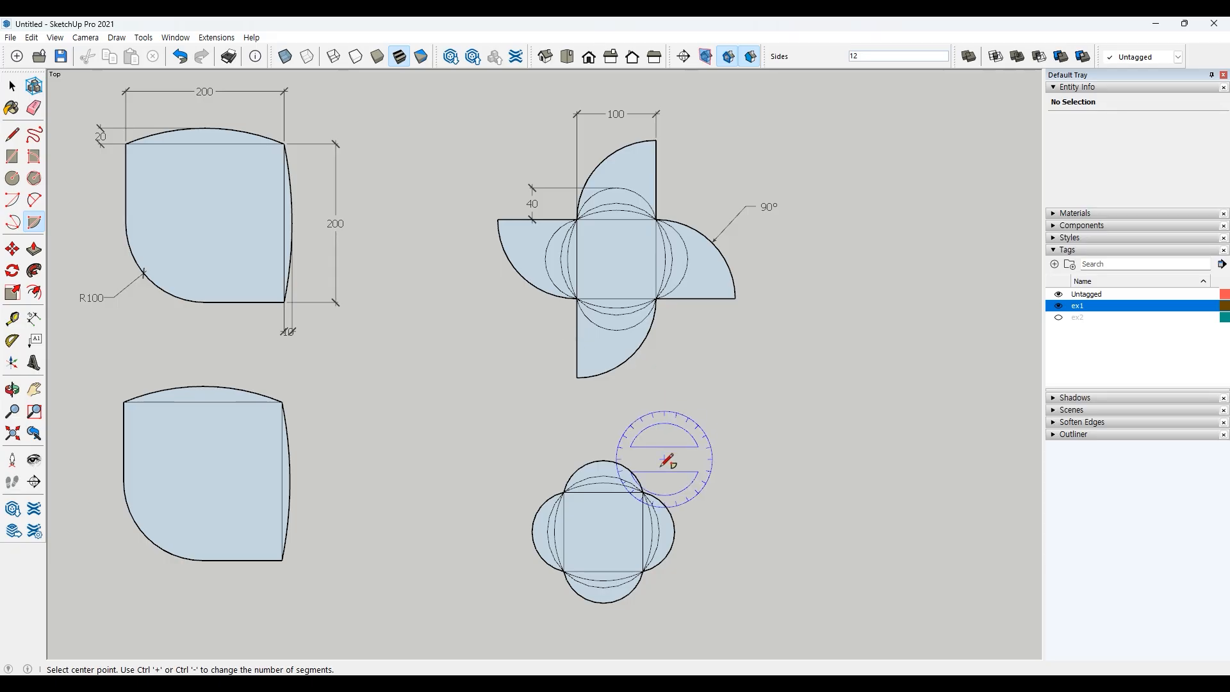
{"action": "left_click", "coordinate": [643, 492]}
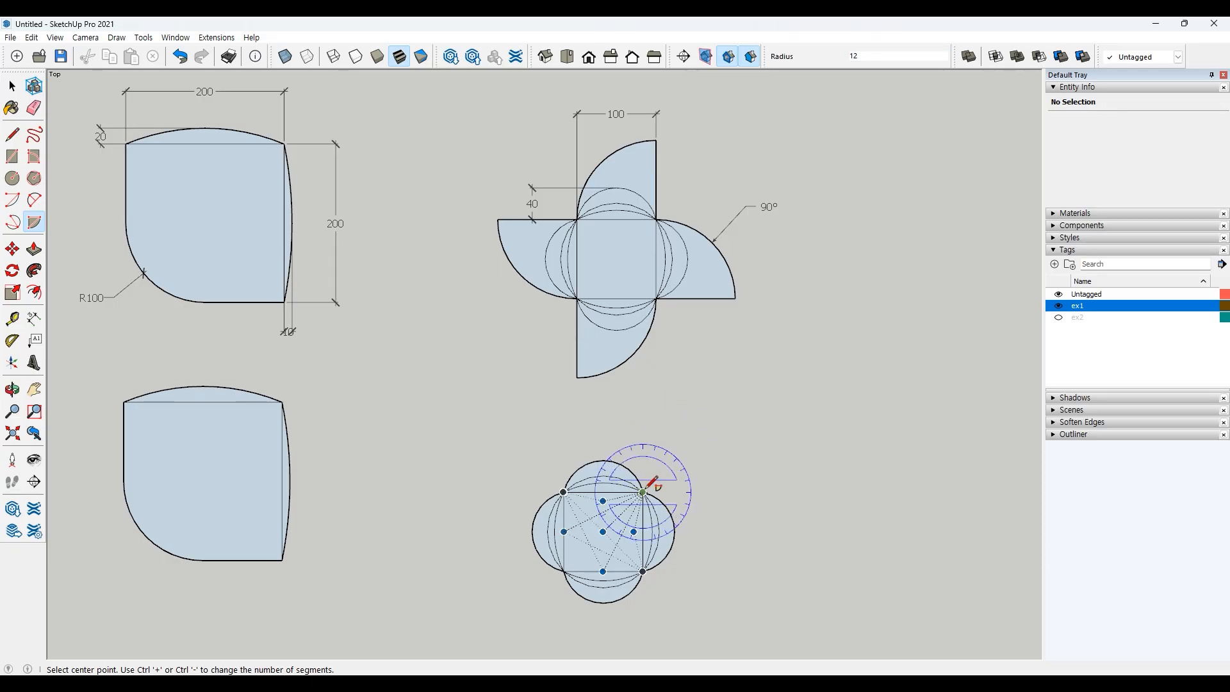
{"action": "left_click", "coordinate": [564, 492]}
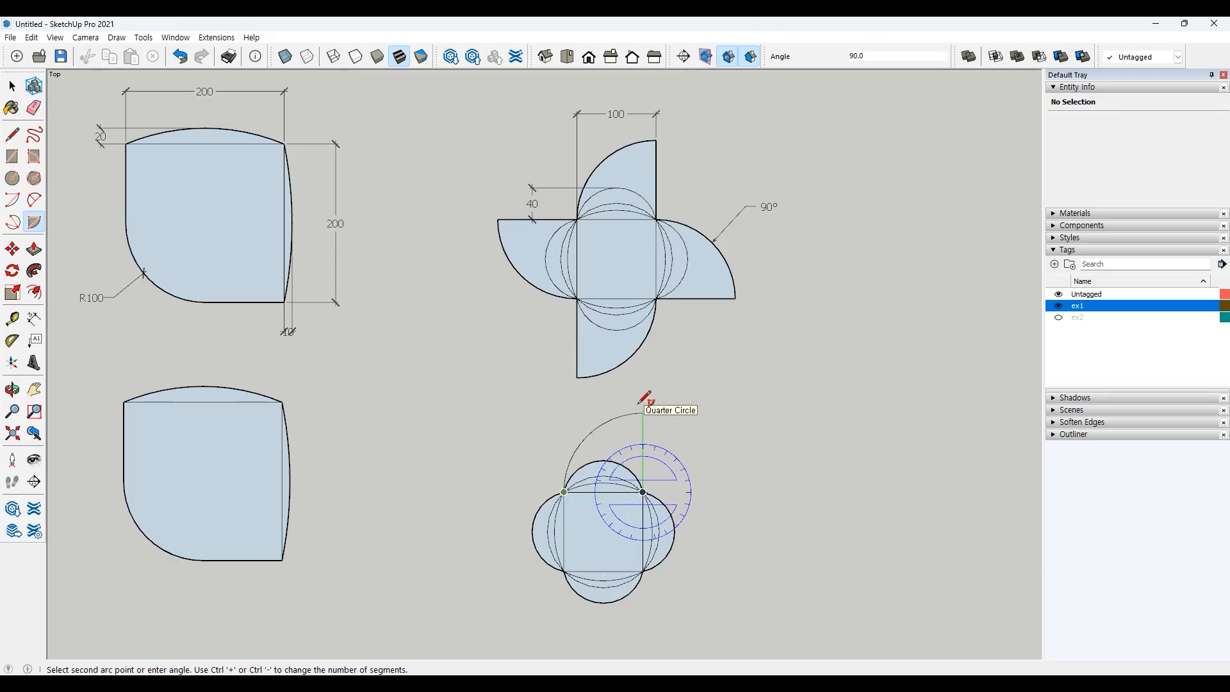
{"action": "type", "text": "90"}
{"action": "key", "text": "Return"}
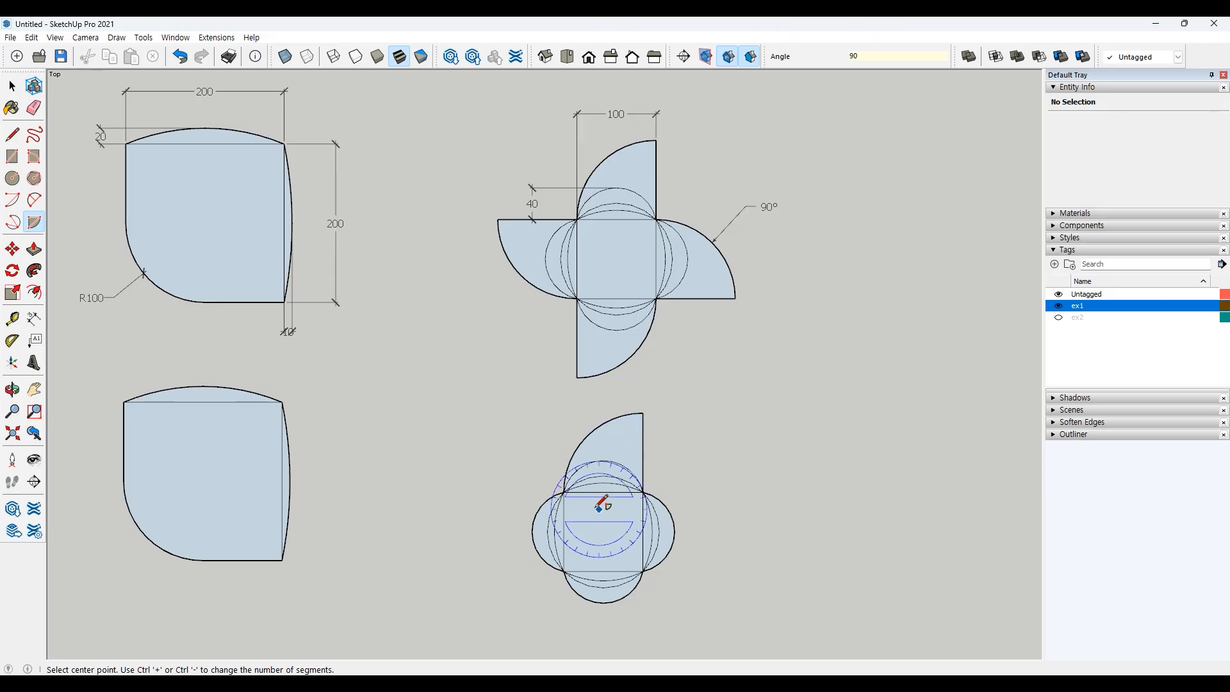
Draw 90° pie sectors beyond the square's left and lower edges, centred on its upper-left and lower-left corners
{"action": "left_click", "coordinate": [564, 492]}
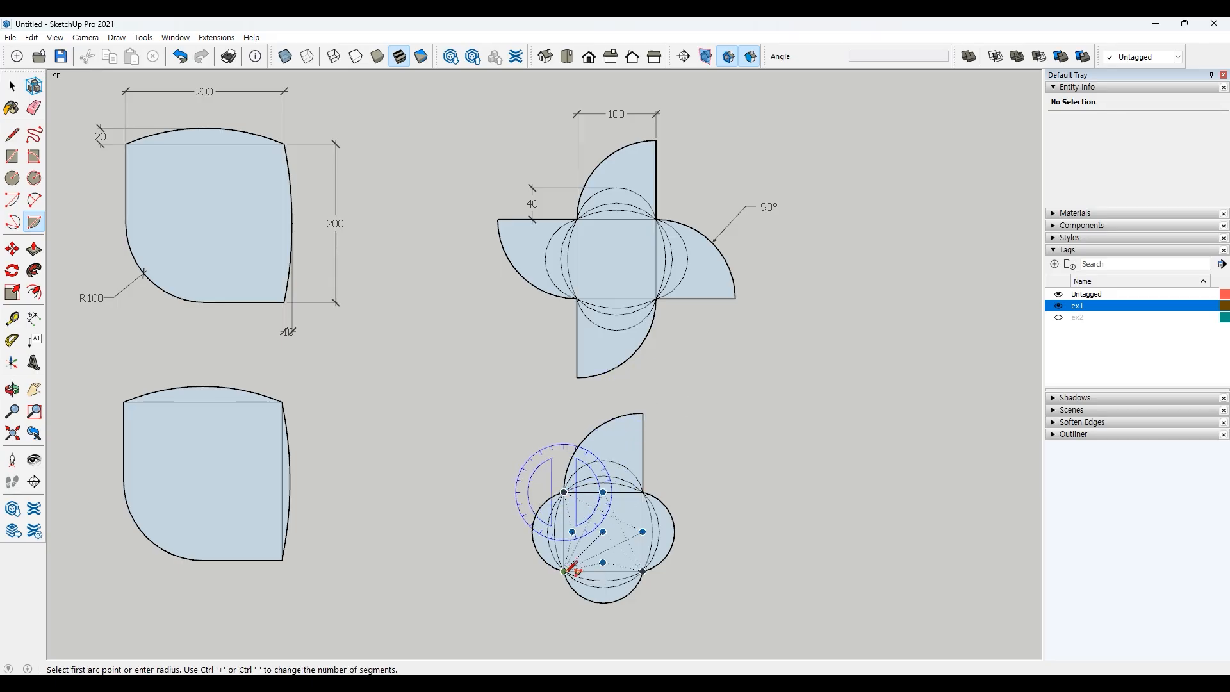
{"action": "left_click", "coordinate": [564, 571]}
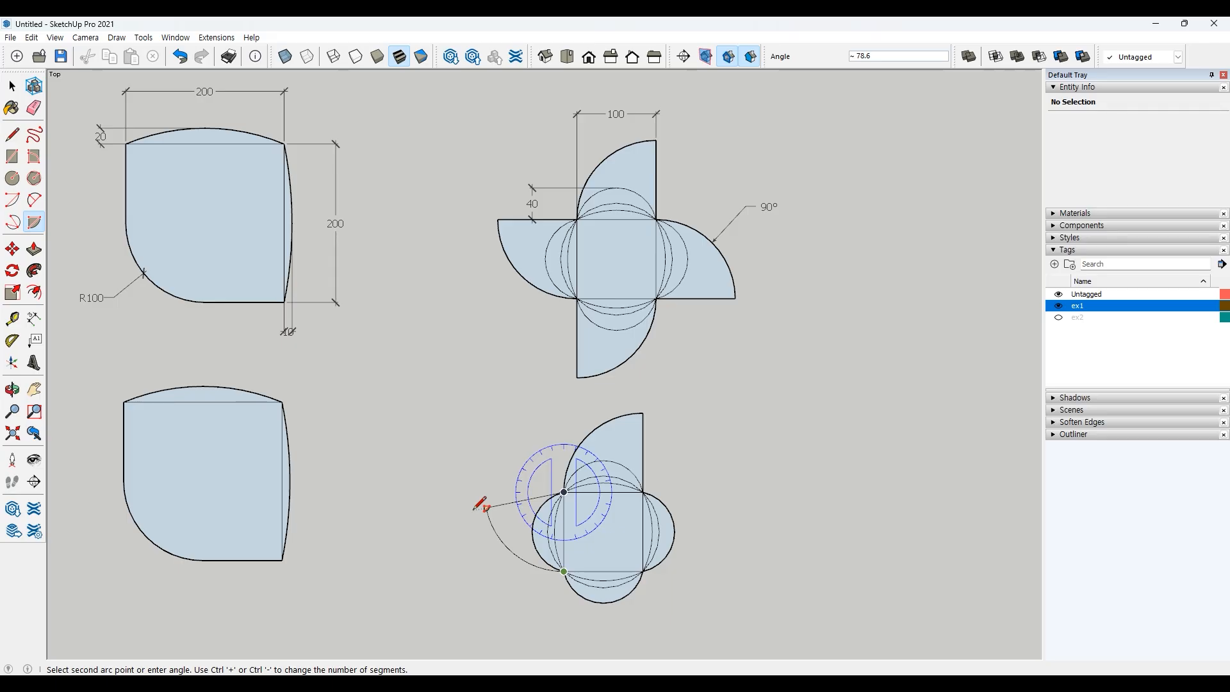
{"action": "left_click", "coordinate": [484, 492]}
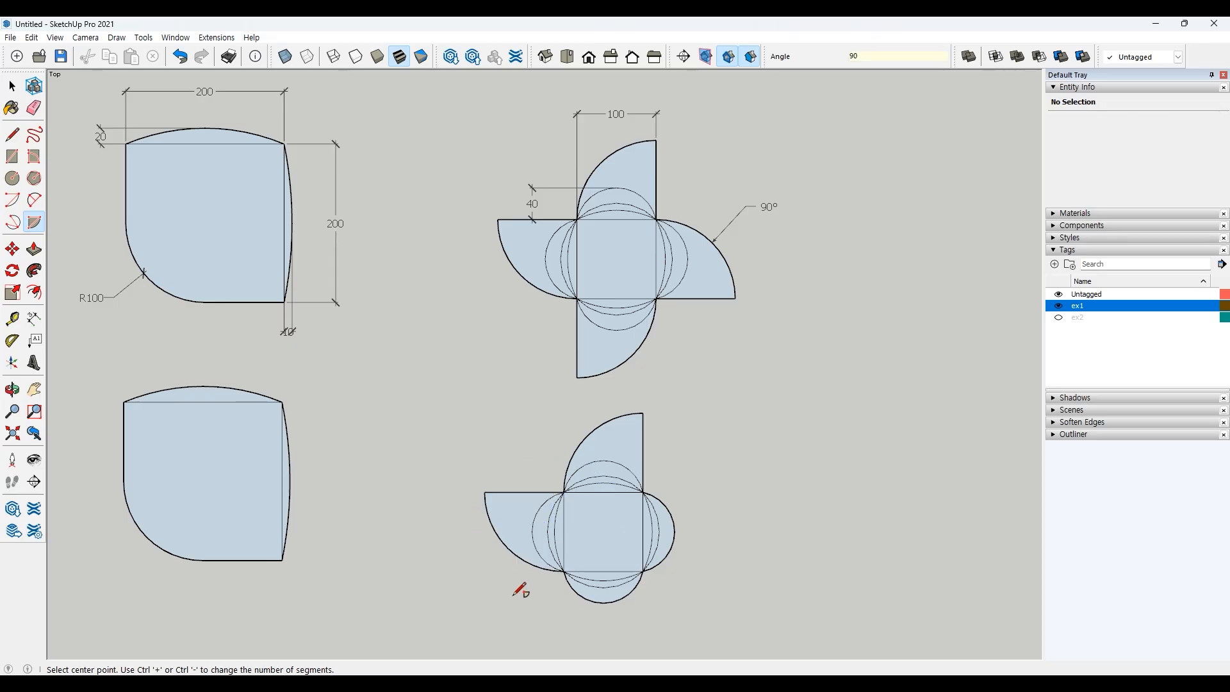
{"action": "left_click", "coordinate": [564, 571]}
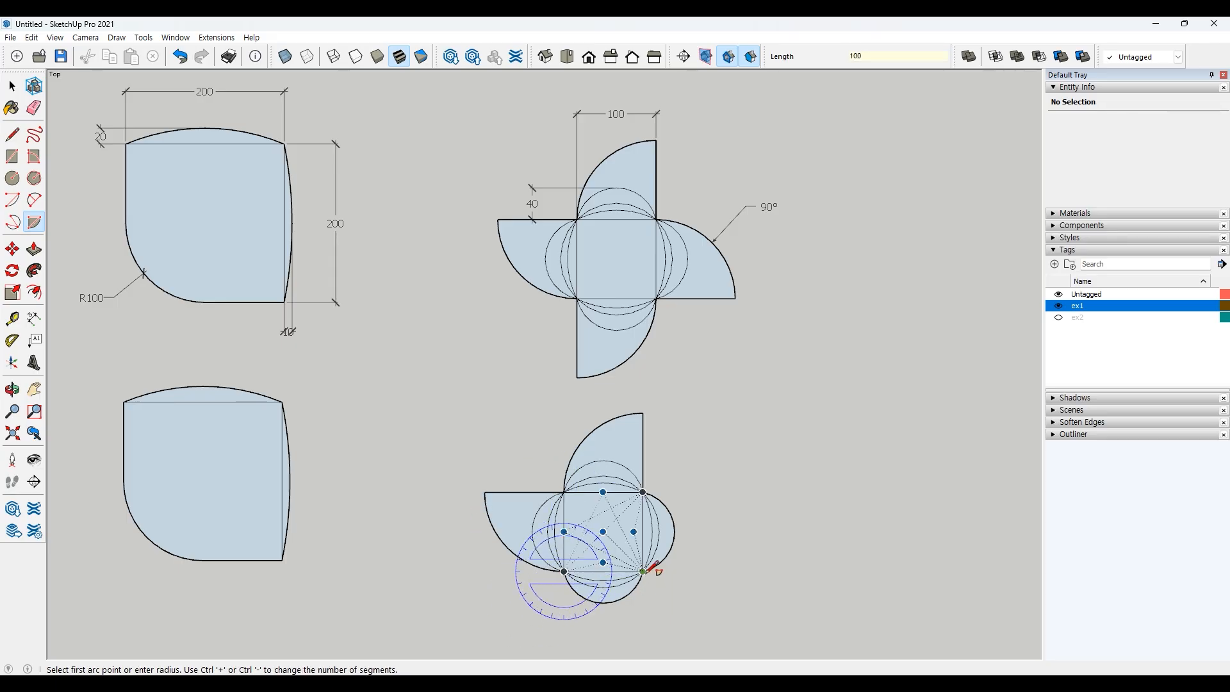
{"action": "left_click", "coordinate": [644, 571]}
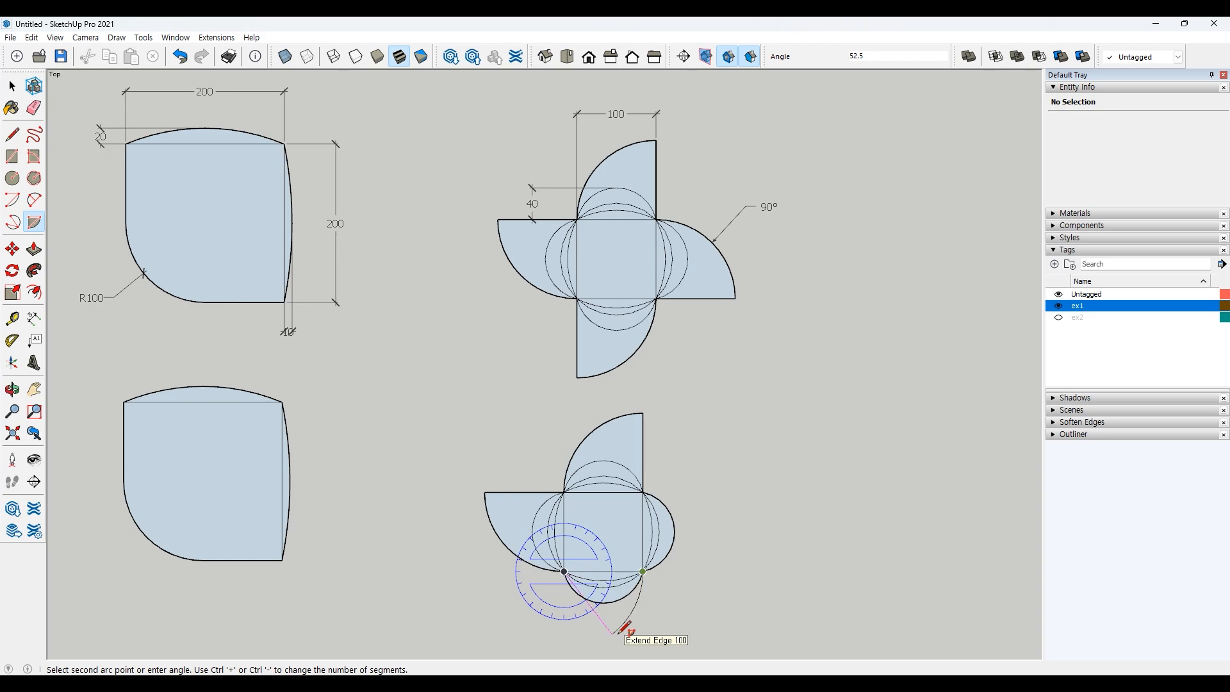
{"action": "type", "text": "90"}
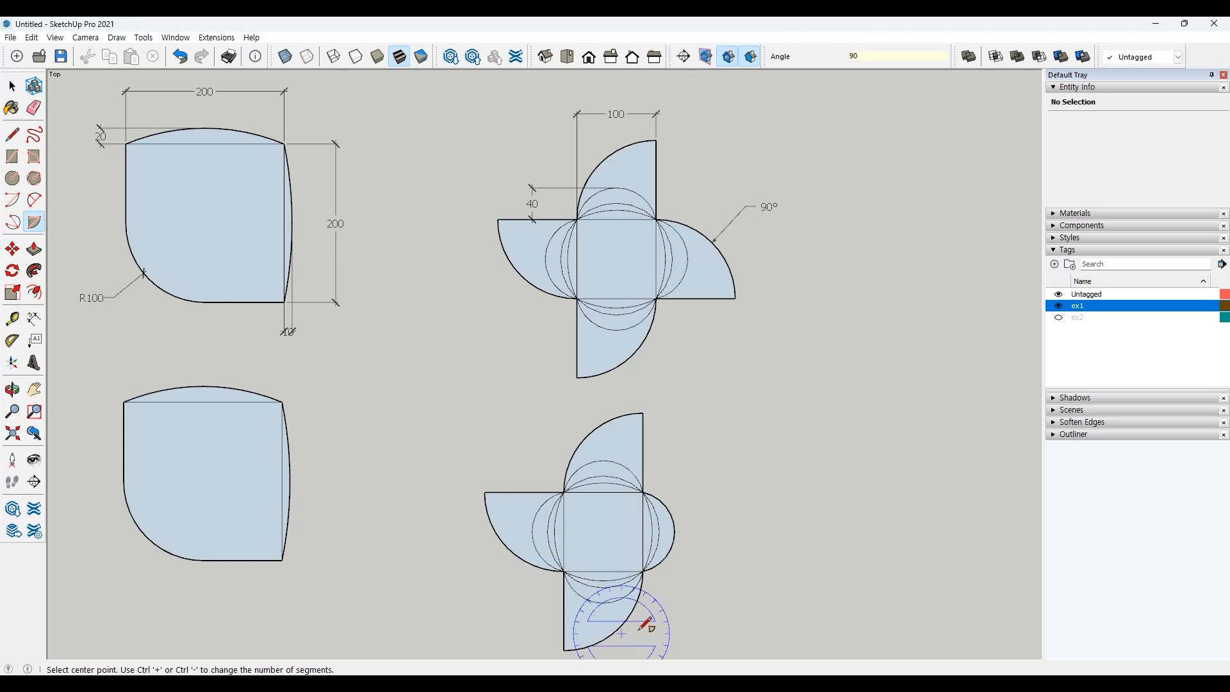
Draw a 90° pie sector beyond the square's right edge, centred on its lower-right corner and starting at its upper-right corner
{"action": "left_click", "coordinate": [643, 570]}
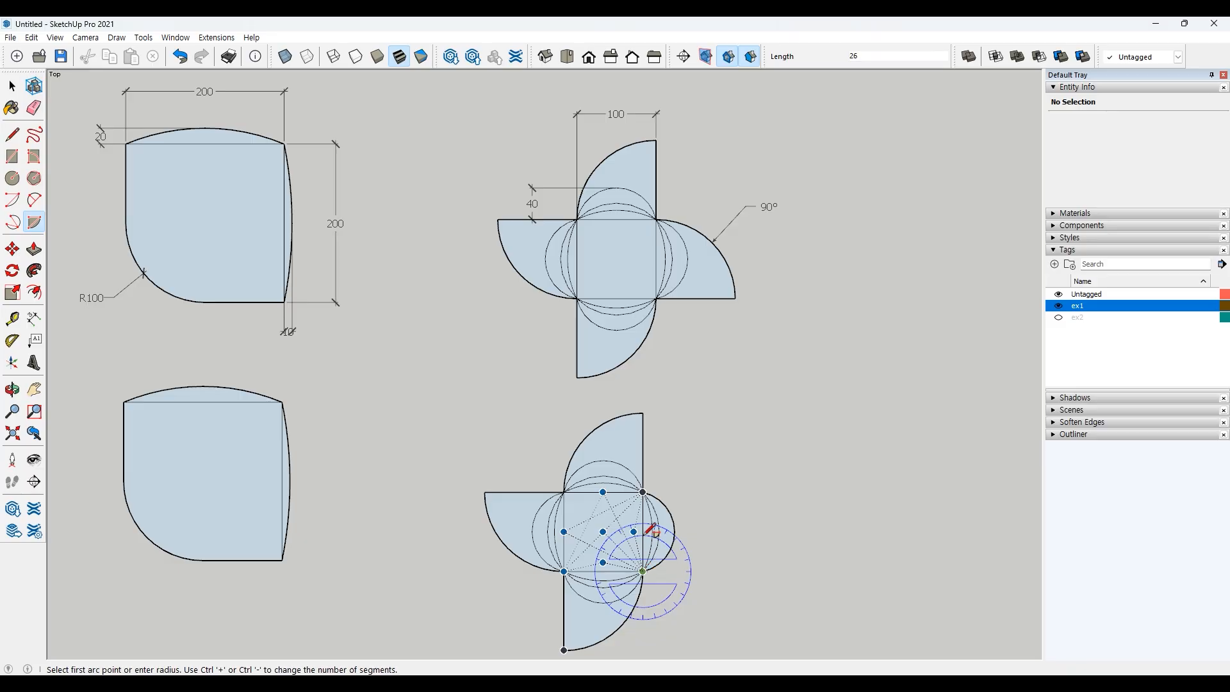
{"action": "left_click", "coordinate": [644, 492]}
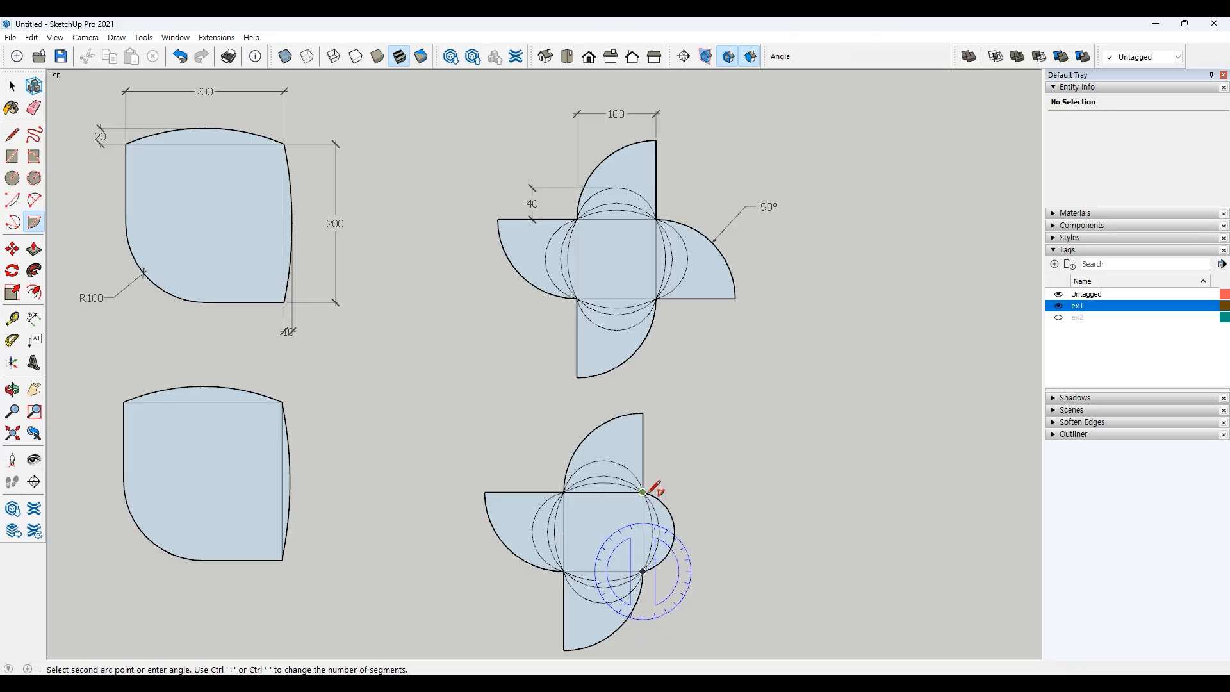
{"action": "type", "text": "9"}
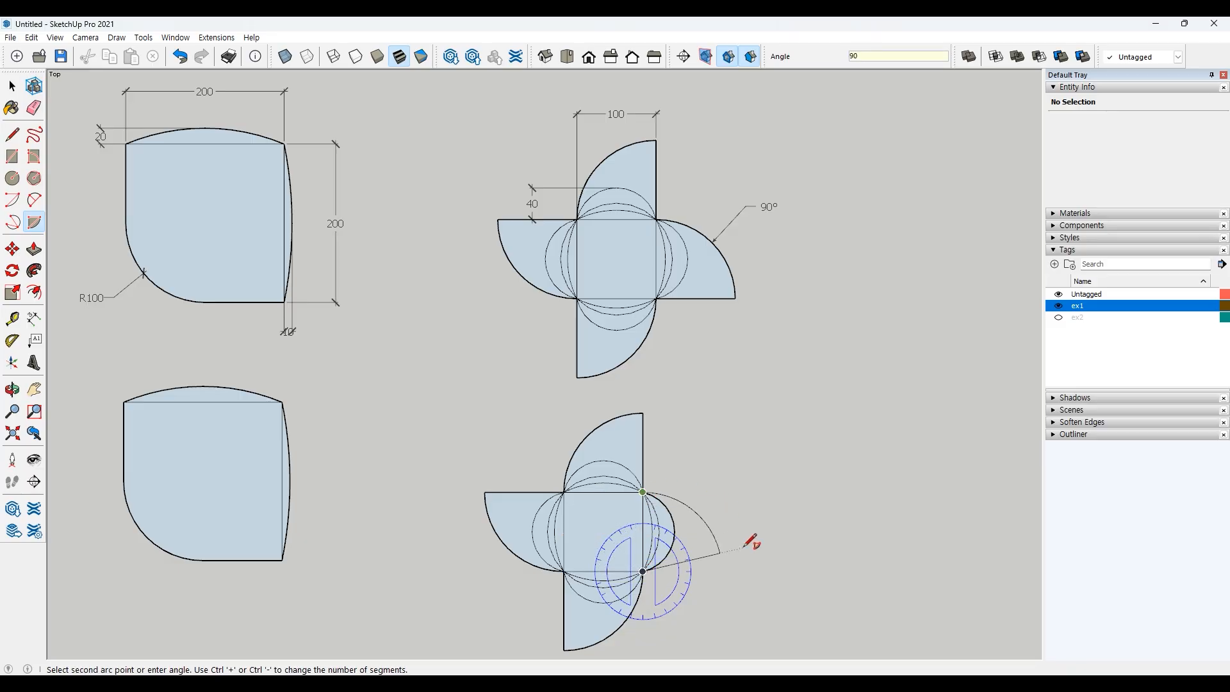
{"action": "type", "text": "0"}
{"action": "key", "text": "Return"}
{"action": "key", "text": "space"}
Turn on visibility of the ex2 tag and bring its 3D practice shapes into an angled view that includes the origin
{"action": "middle_click_drag", "start_coordinate": [734, 483], "coordinate": [745, 469], "text": "shift"}
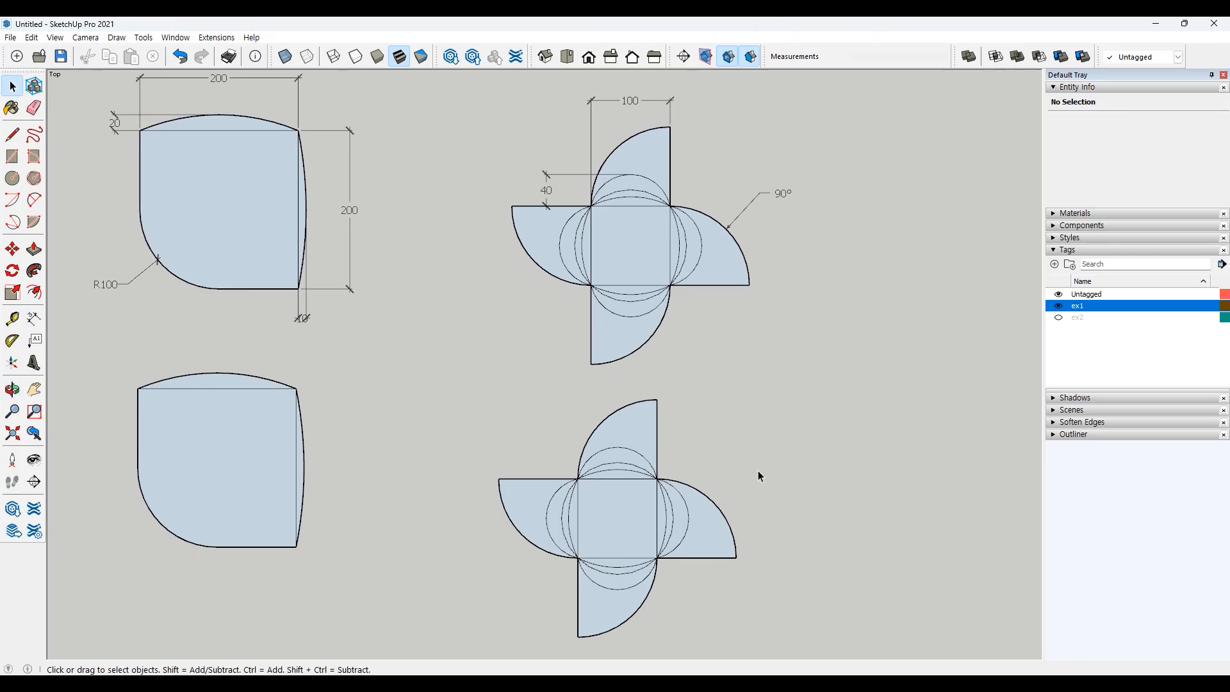
{"action": "scroll", "coordinate": [759, 477], "scroll_direction": "down", "scroll_amount": 4}
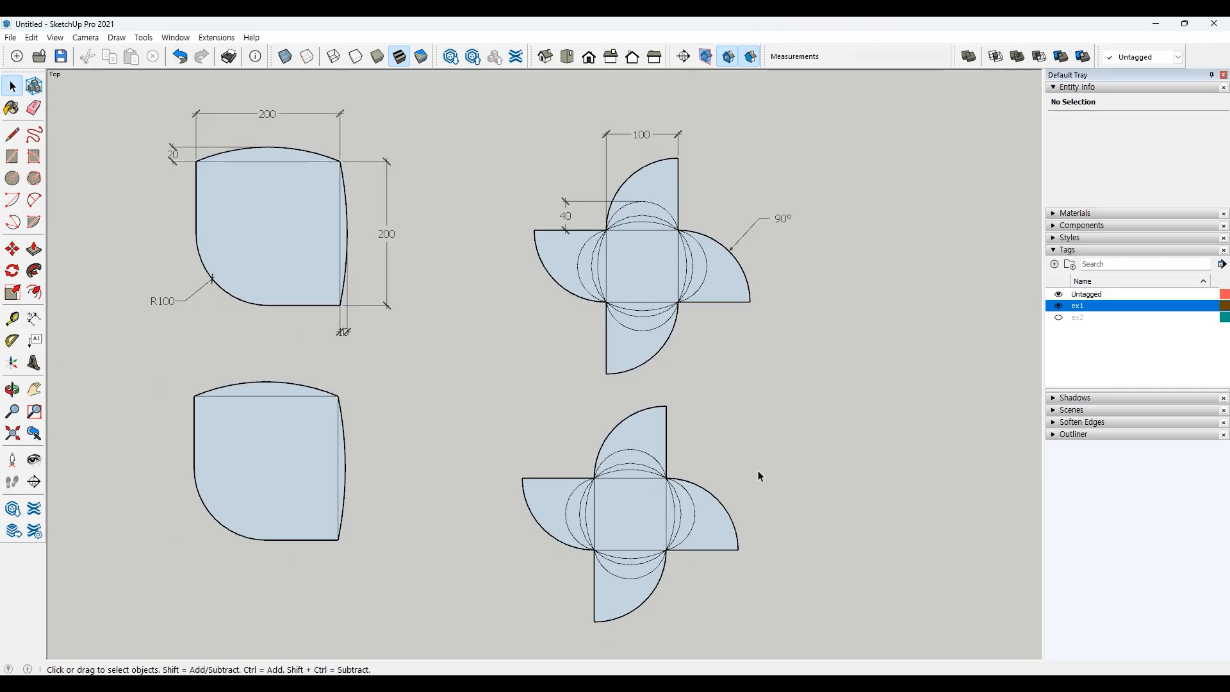
{"action": "scroll", "coordinate": [759, 477], "scroll_direction": "down", "scroll_amount": 2}
{"action": "middle_click_drag", "start_coordinate": [538, 538], "coordinate": [829, 335], "text": "shift"}
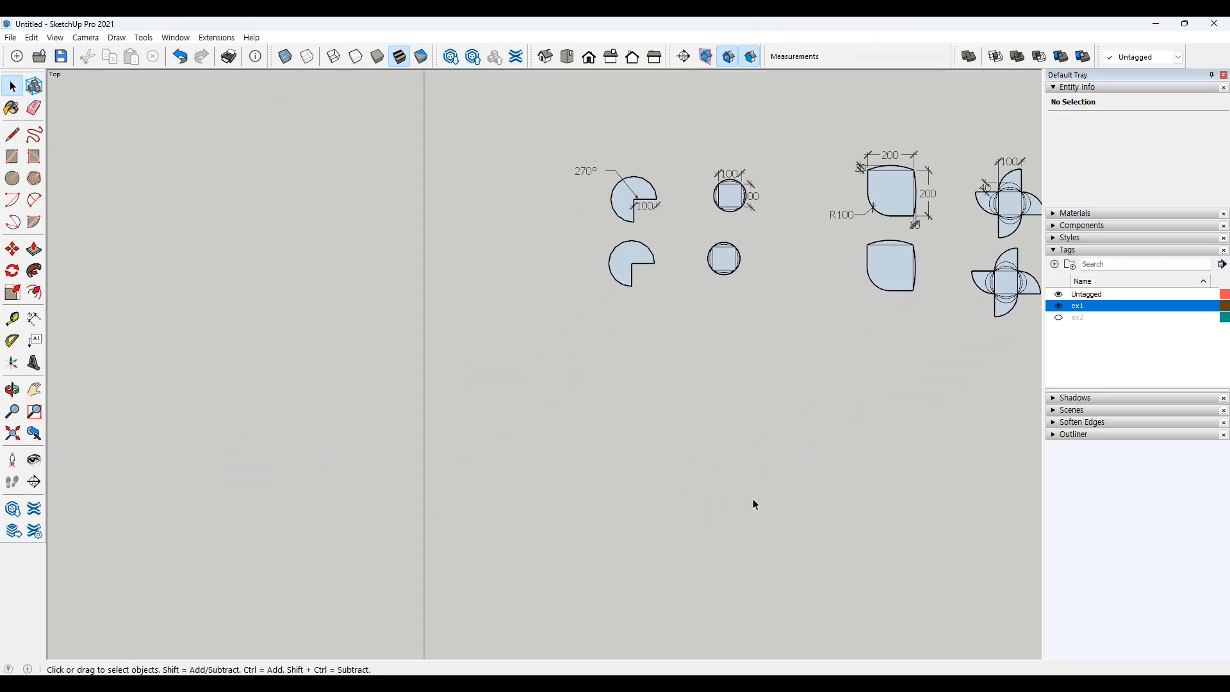
{"action": "middle_click_drag", "start_coordinate": [752, 502], "coordinate": [721, 340]}
{"action": "left_click", "coordinate": [1059, 317]}
{"action": "middle_click_drag", "start_coordinate": [574, 486], "coordinate": [336, 371]}
{"action": "scroll", "coordinate": [336, 371], "scroll_direction": "up", "scroll_amount": 5}
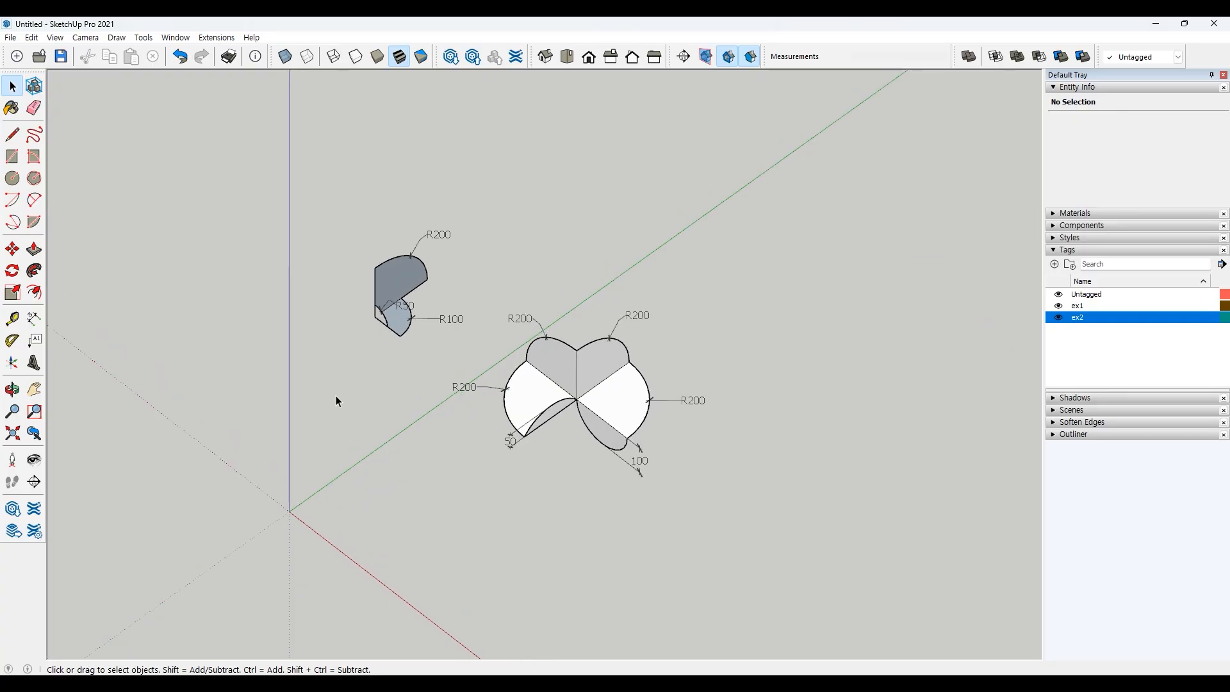
{"action": "mouse_move", "coordinate": [366, 440]}
{"action": "middle_mouse_down", "text": "shift"}
{"action": "mouse_move", "coordinate": [475, 369]}
{"action": "mouse_move", "coordinate": [475, 379]}
{"action": "mouse_move", "coordinate": [453, 359]}
{"action": "mouse_move", "coordinate": [481, 365]}
{"action": "middle_mouse_up", "text": "shift"}
{"action": "key", "text": "space"}
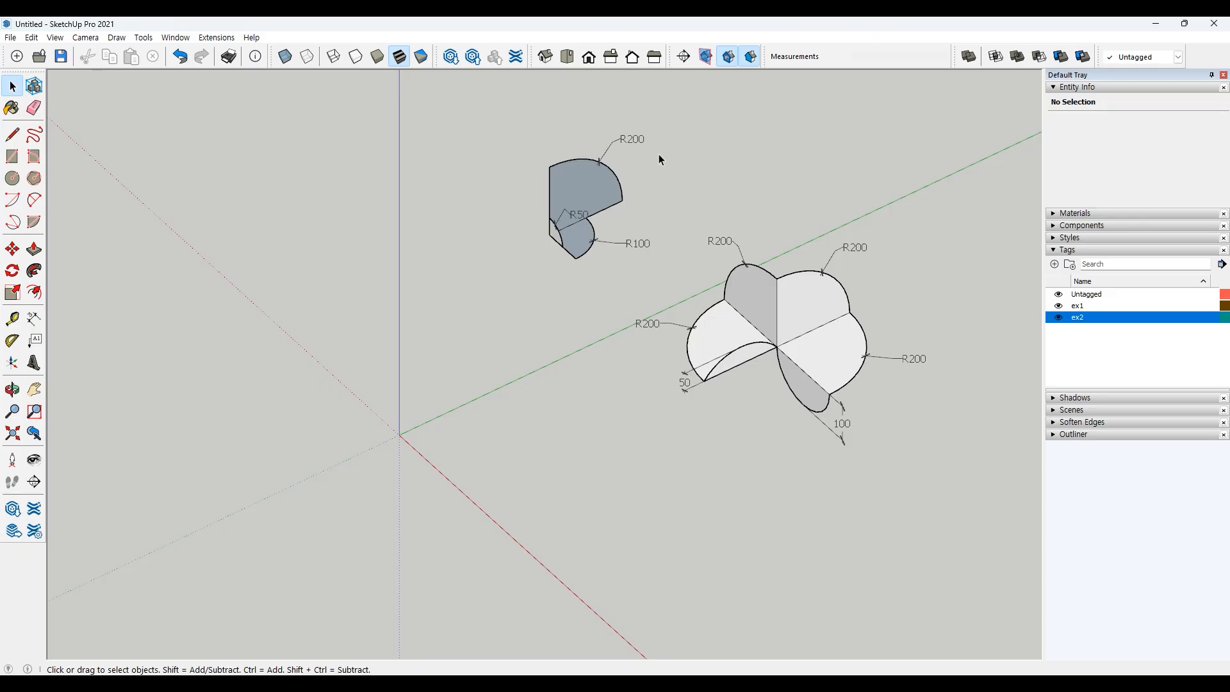
{"action": "scroll", "coordinate": [444, 369], "scroll_direction": "up", "scroll_amount": 1}
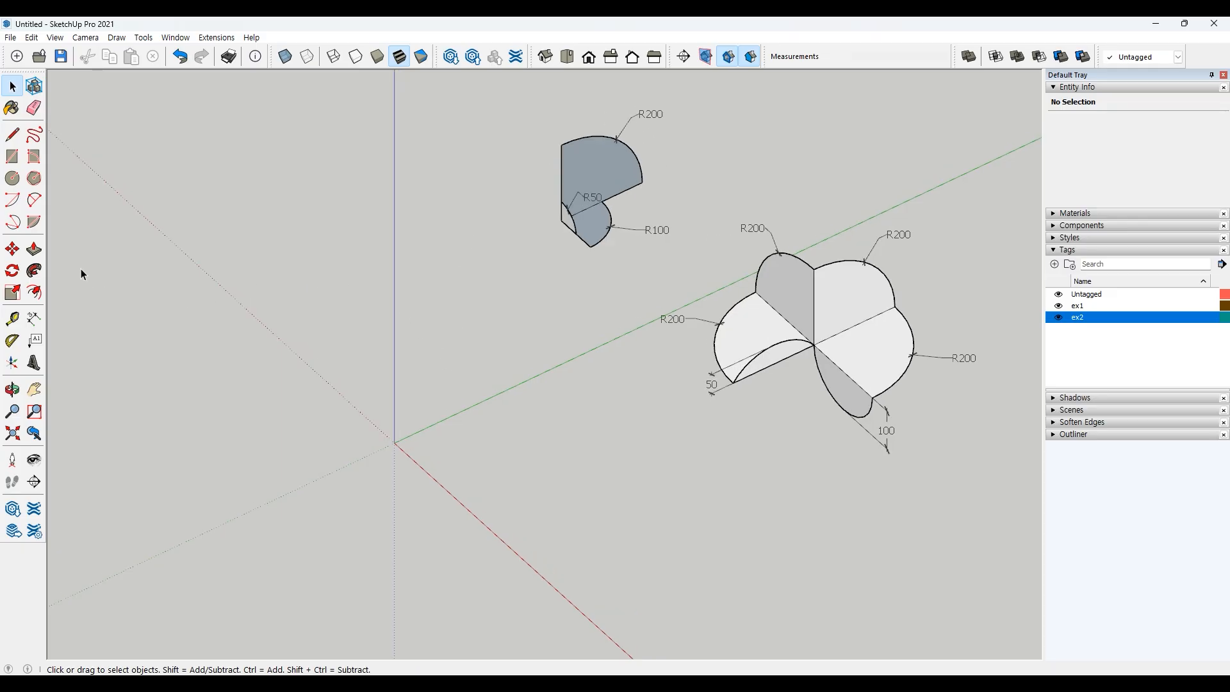
Draw a 90° pie sector of radius 100 on the ground plane, centred on the origin and starting along the red axis
{"action": "left_click", "coordinate": [34, 222]}
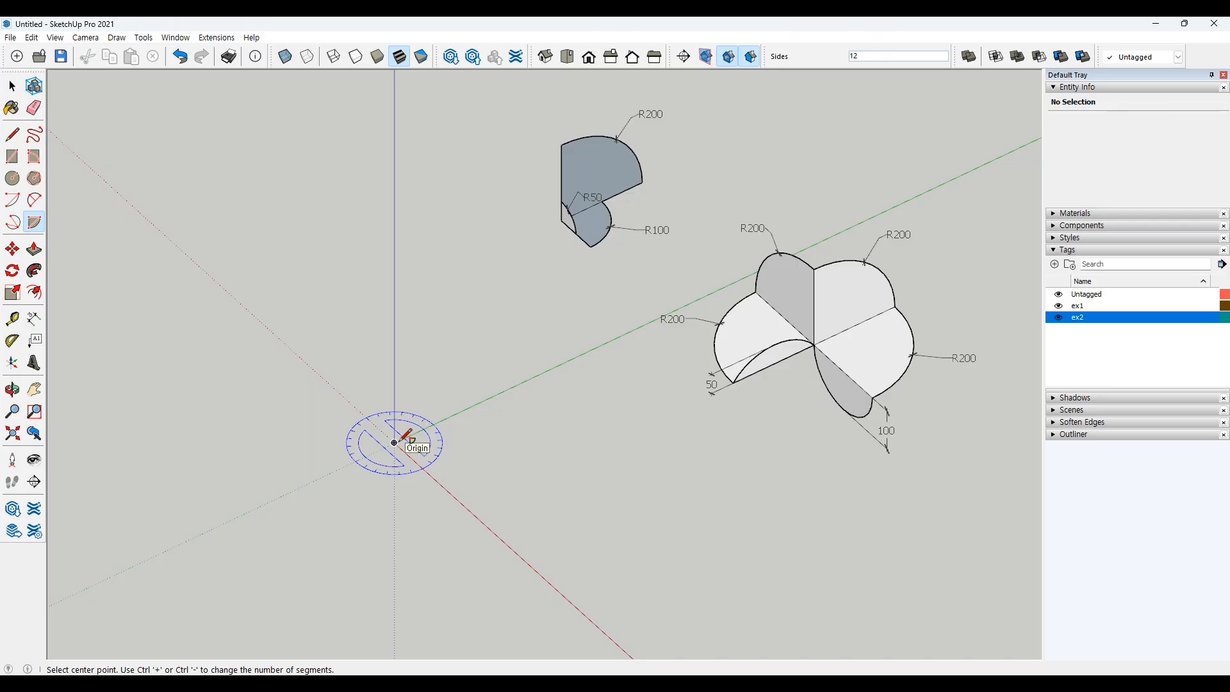
{"action": "key", "text": "Right"}
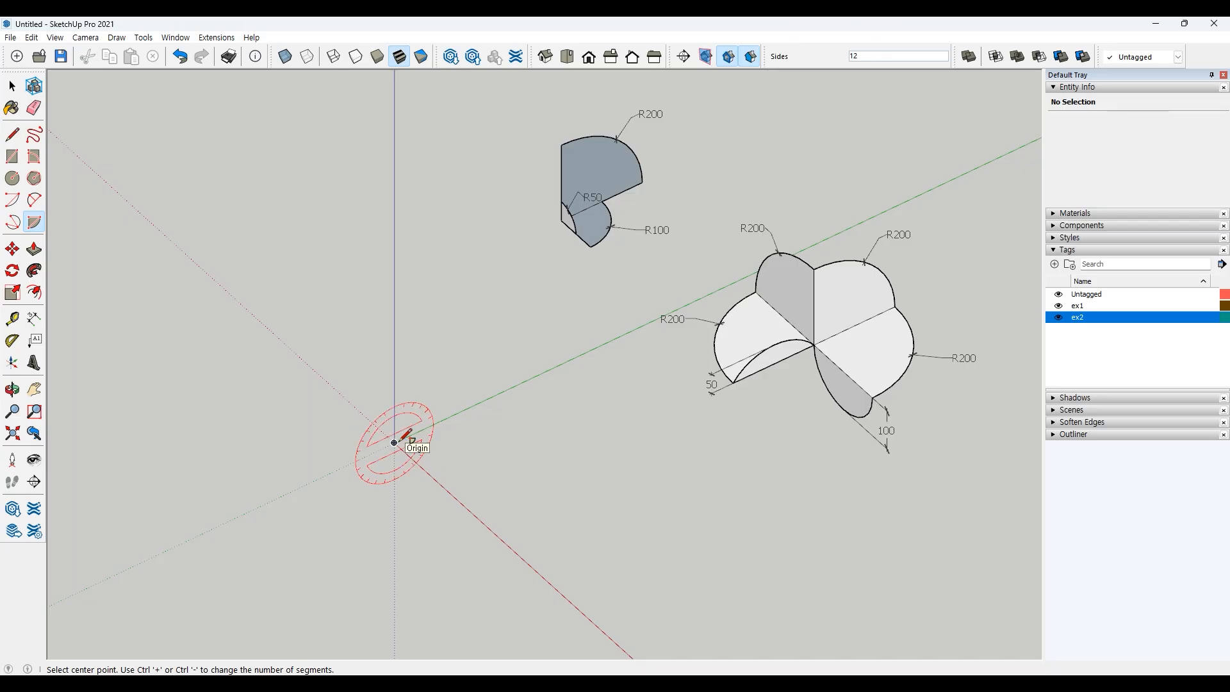
{"action": "key", "text": "Left"}
{"action": "key", "text": "Up"}
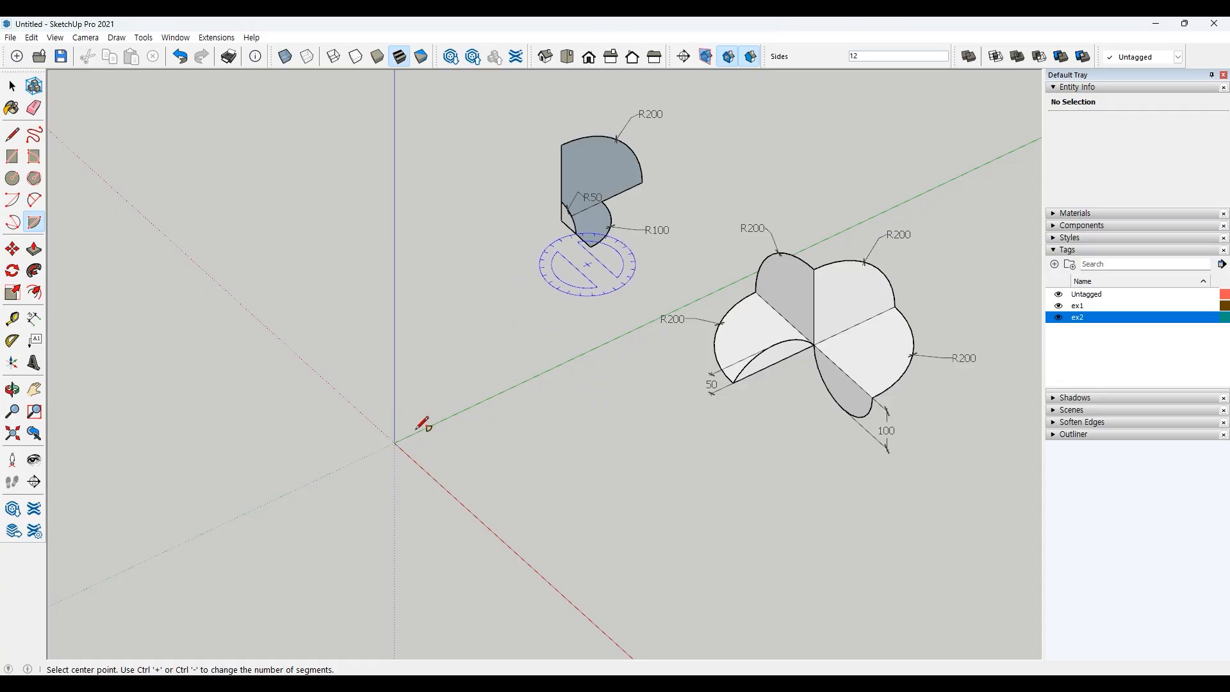
{"action": "left_click", "coordinate": [394, 442]}
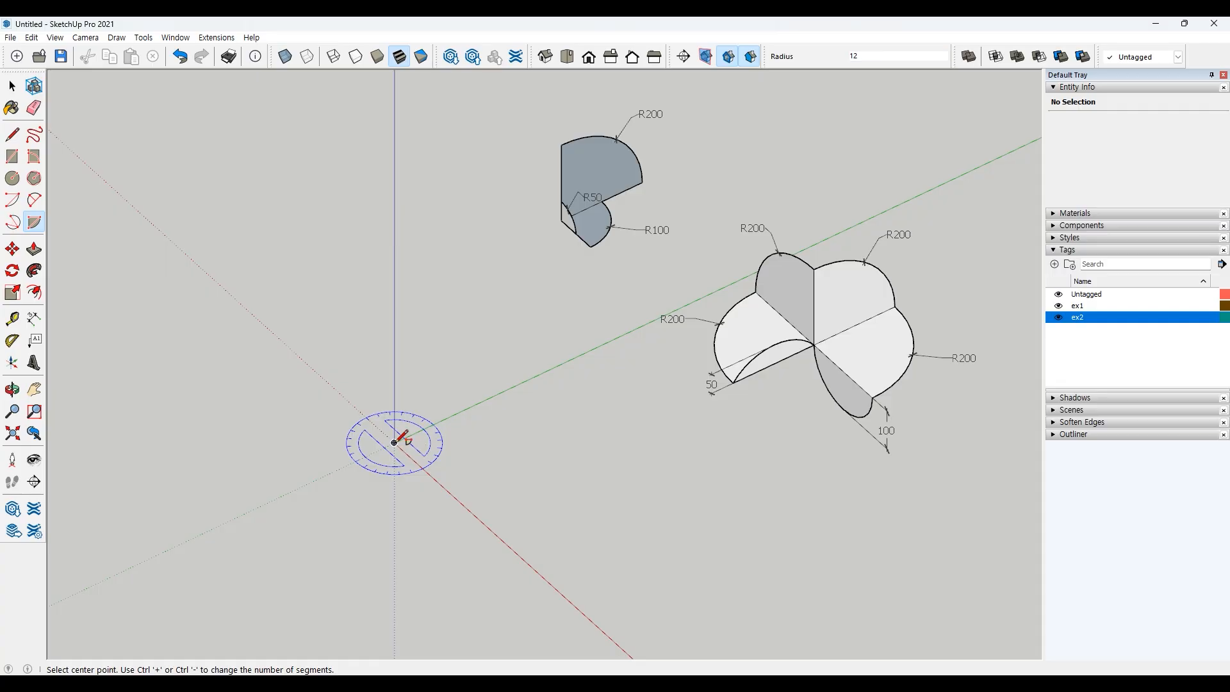
{"action": "left_click", "coordinate": [394, 442]}
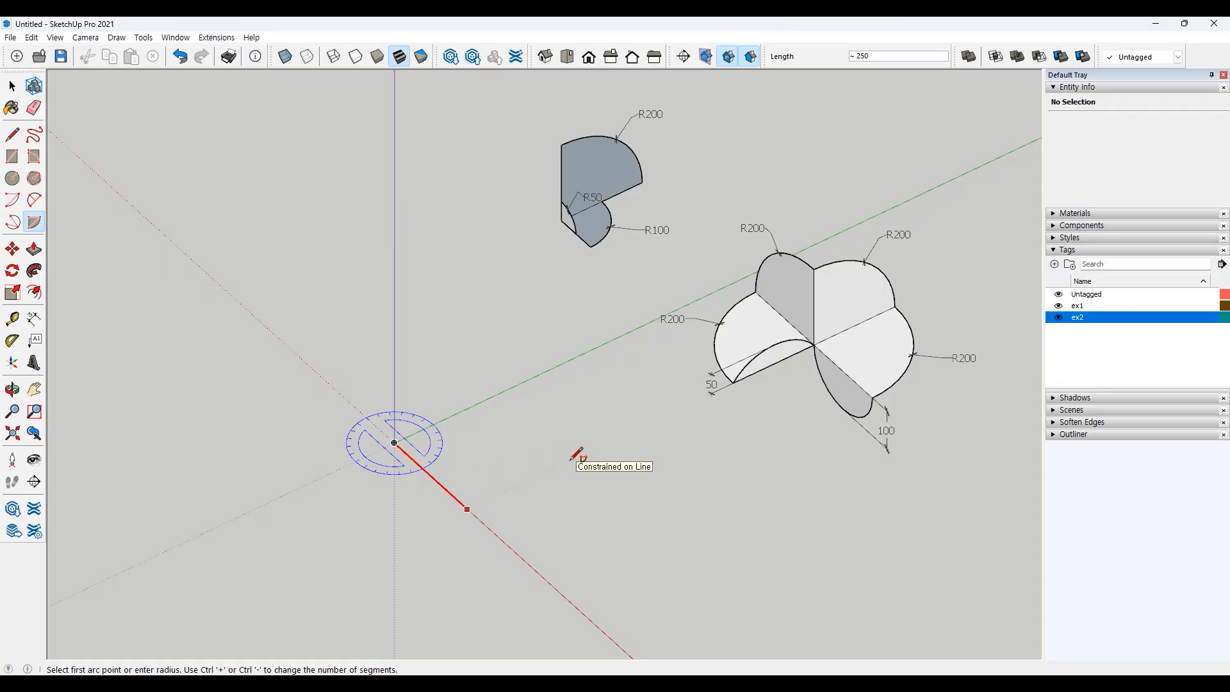
{"action": "type", "text": "100"}
{"action": "key", "text": "Return"}
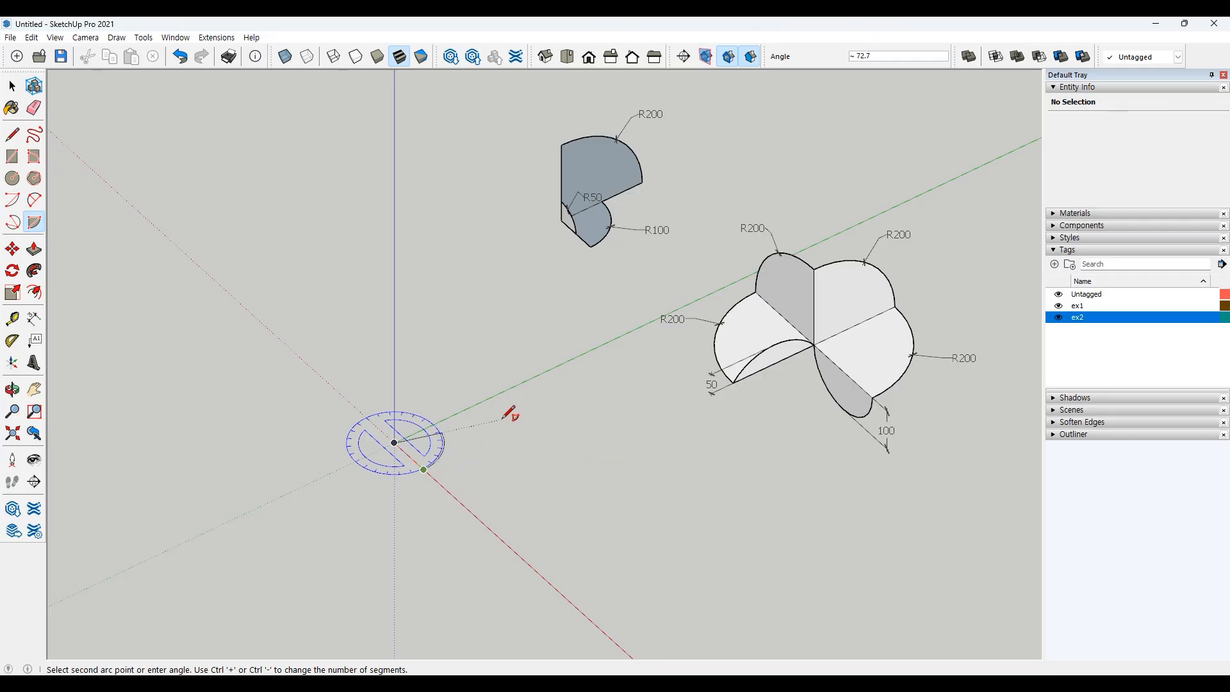
{"action": "type", "text": "90"}
{"action": "key", "text": "Return"}
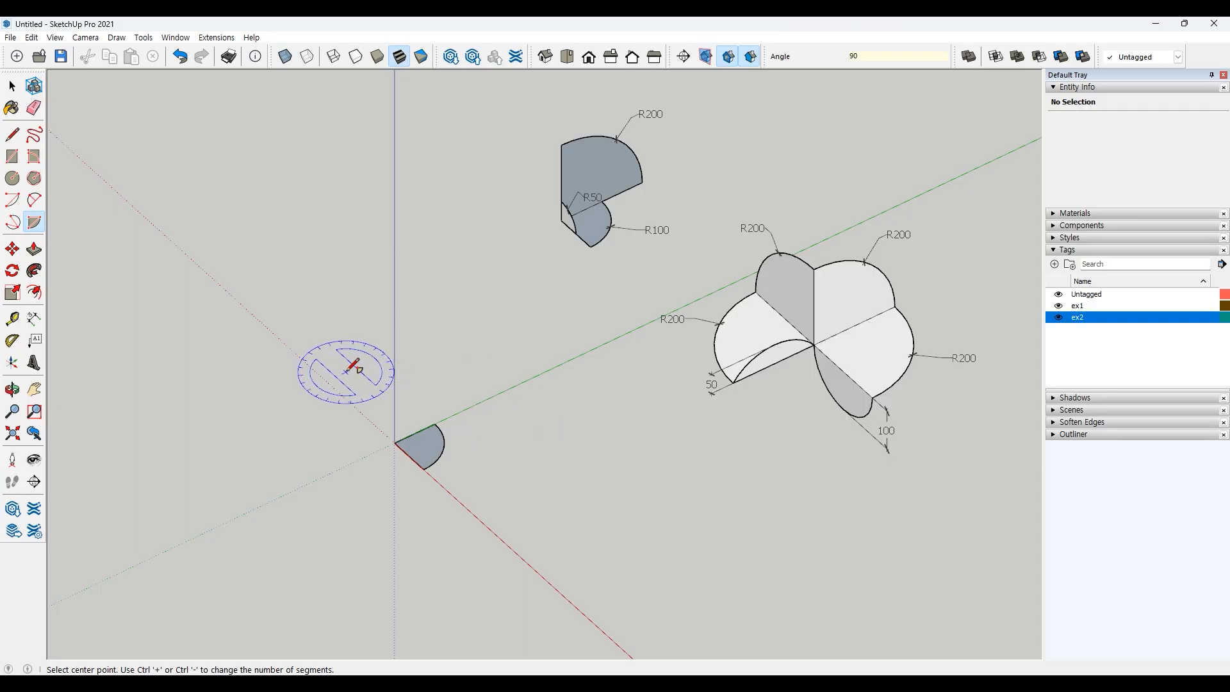
Draw a vertical 90° pie sector of radius 50 from the origin, locked perpendicular to the green axis and starting along the red axis
{"action": "key", "text": "Left"}
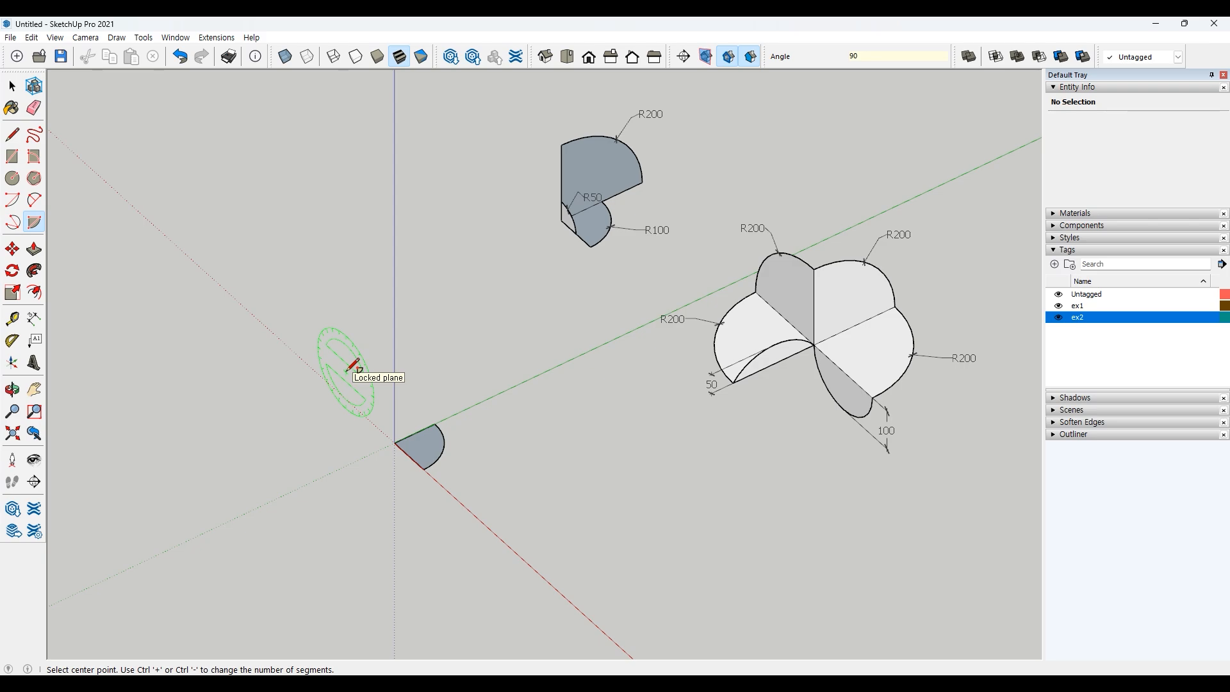
{"action": "left_click", "coordinate": [394, 443]}
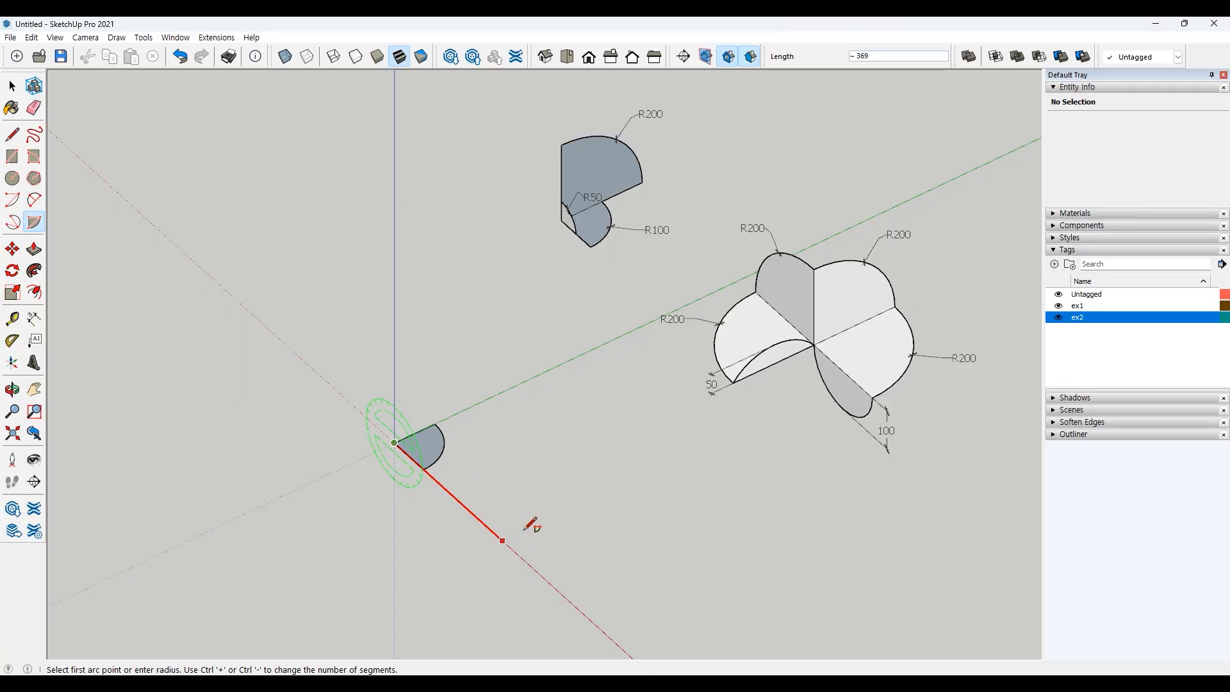
{"action": "type", "text": "50"}
{"action": "key", "text": "Return"}
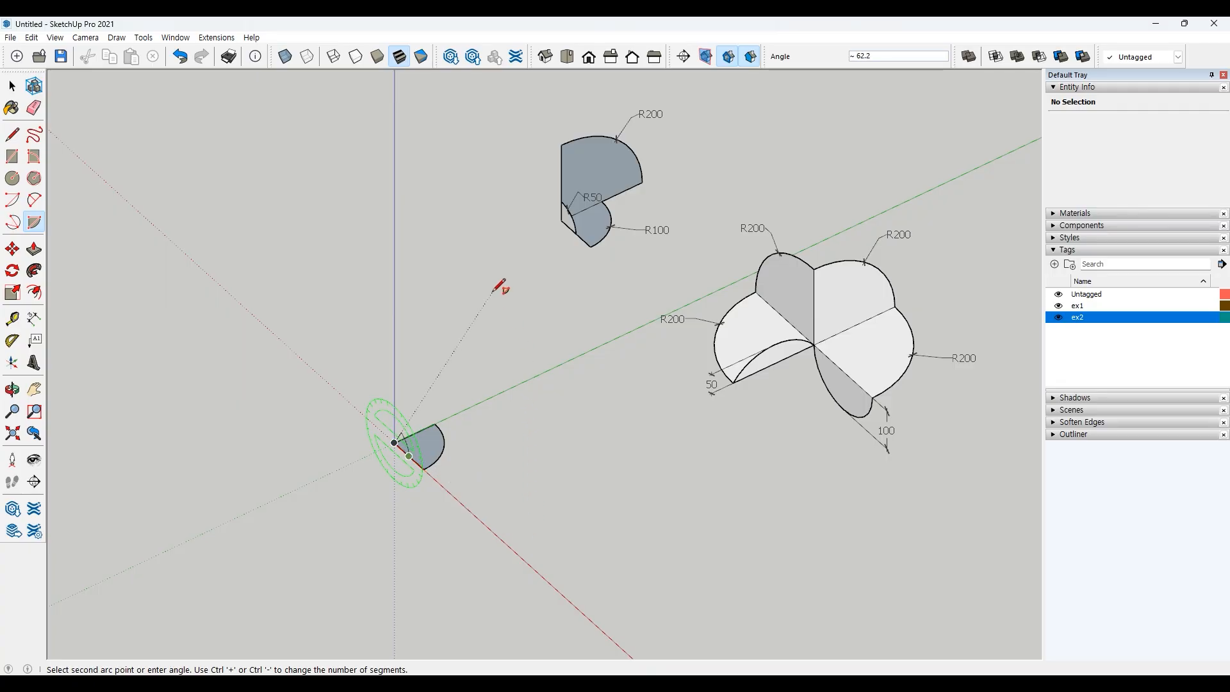
{"action": "type", "text": "90"}
{"action": "key", "text": "Return"}
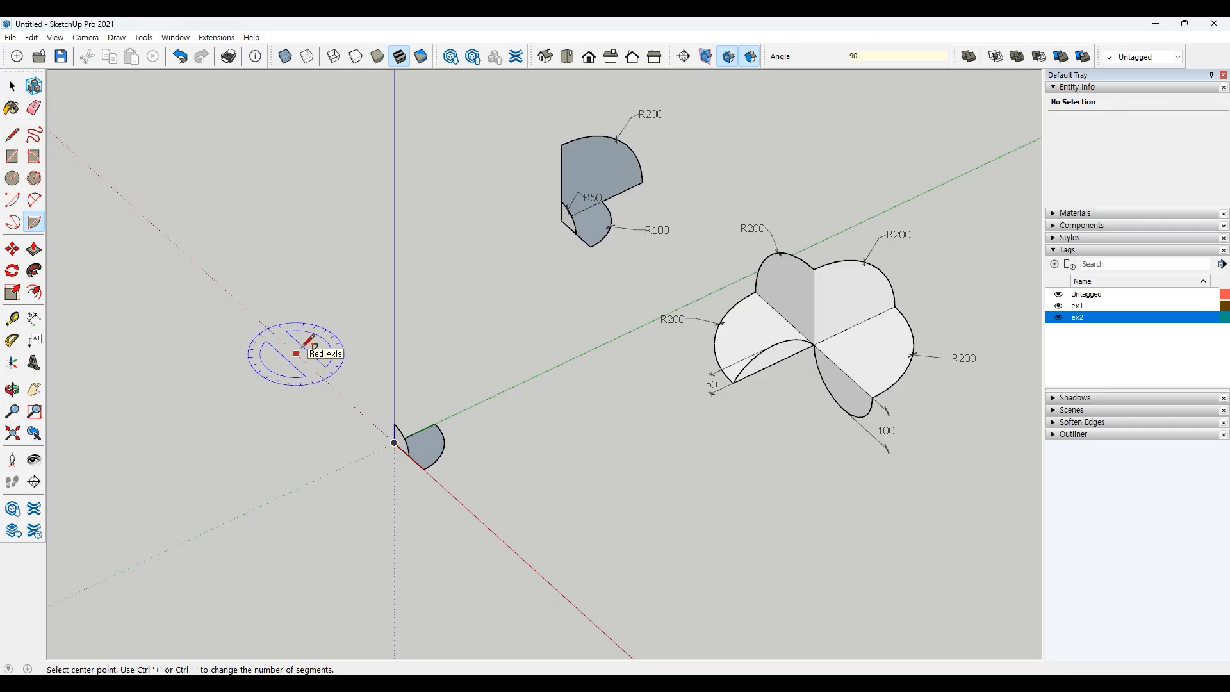
Draw a vertical 90° pie sector of radius 200 from the origin, locked perpendicular to the red axis and starting along the green axis
{"action": "key", "text": "Left"}
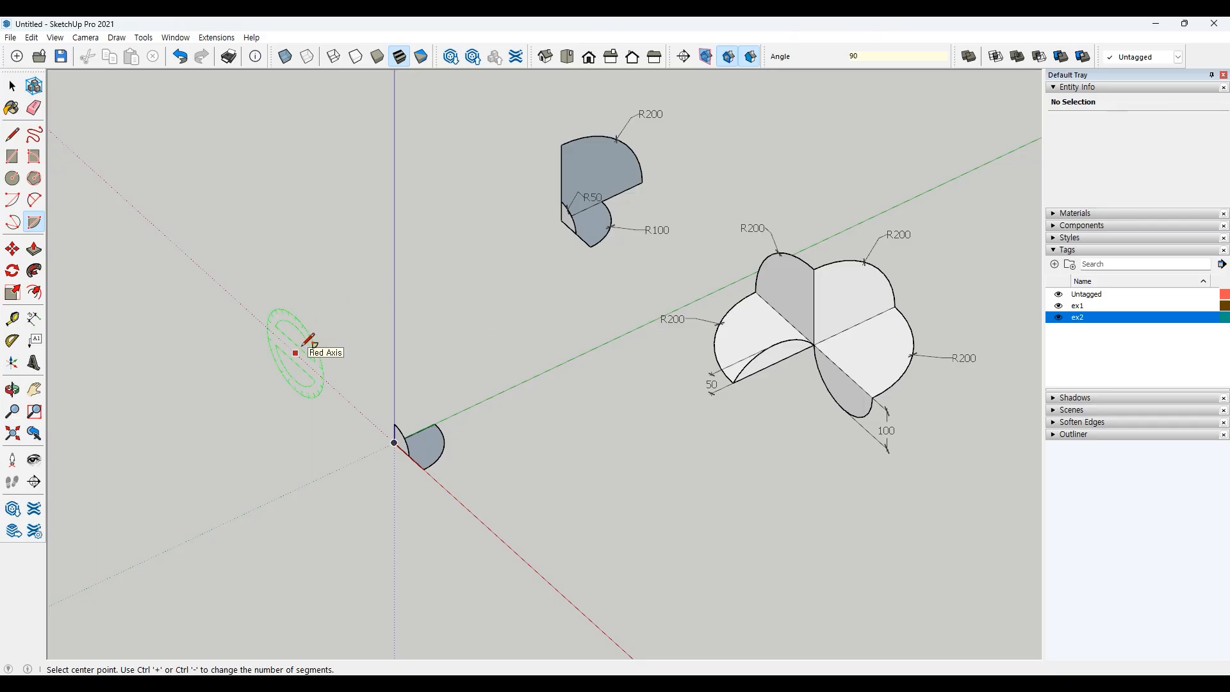
{"action": "key", "text": "Right"}
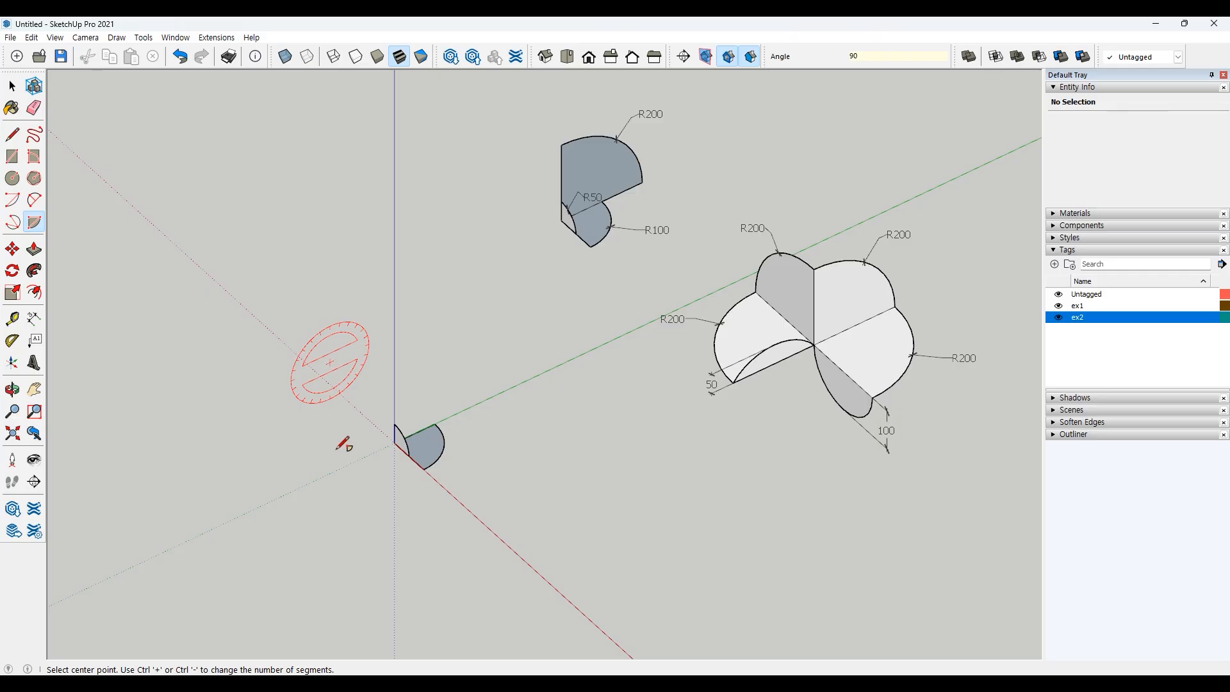
{"action": "left_click", "coordinate": [395, 442]}
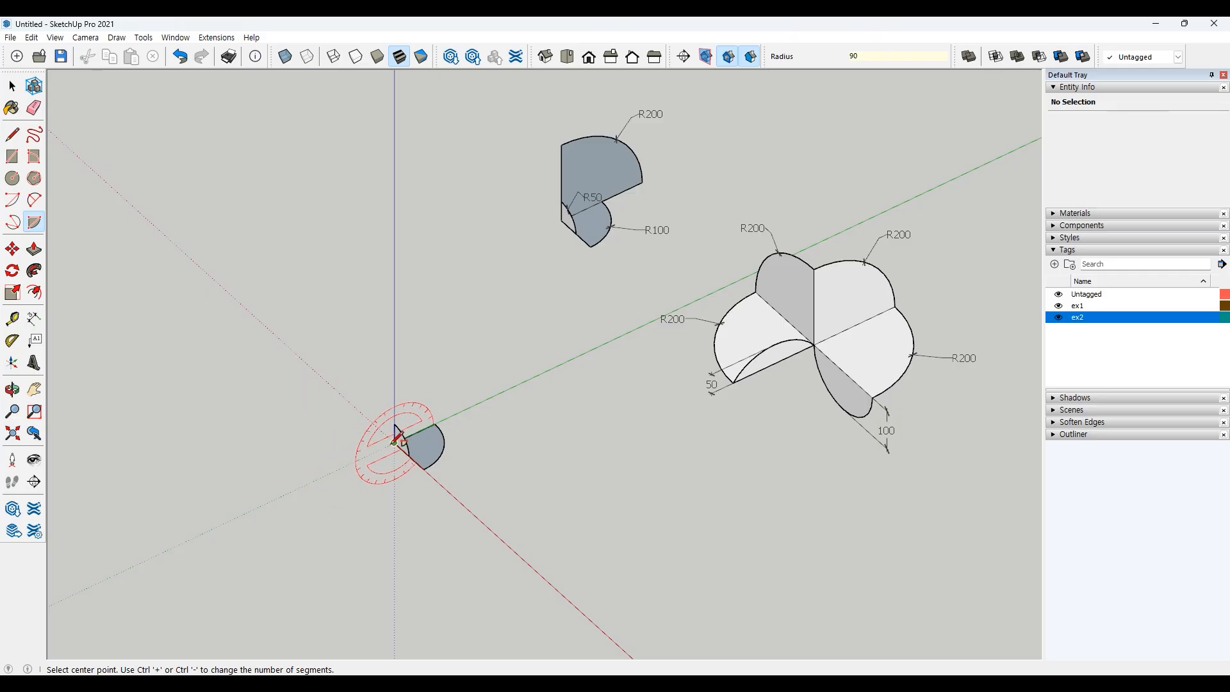
{"action": "left_click", "coordinate": [395, 442]}
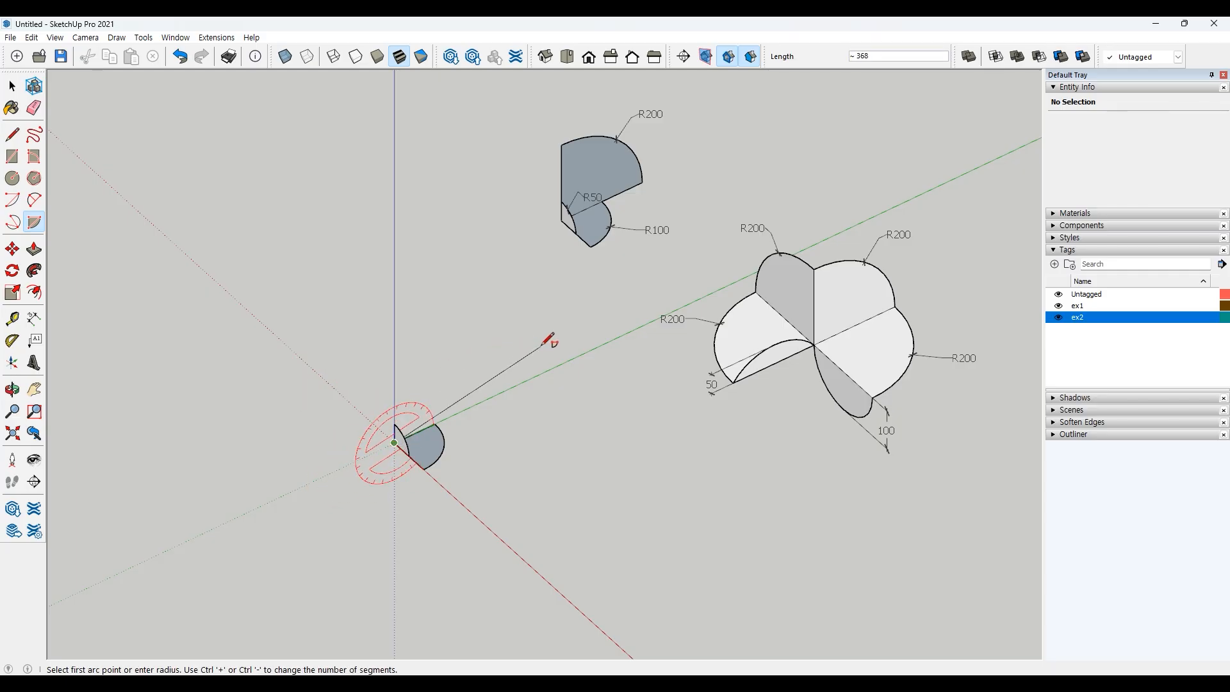
{"action": "key", "text": "Left"}
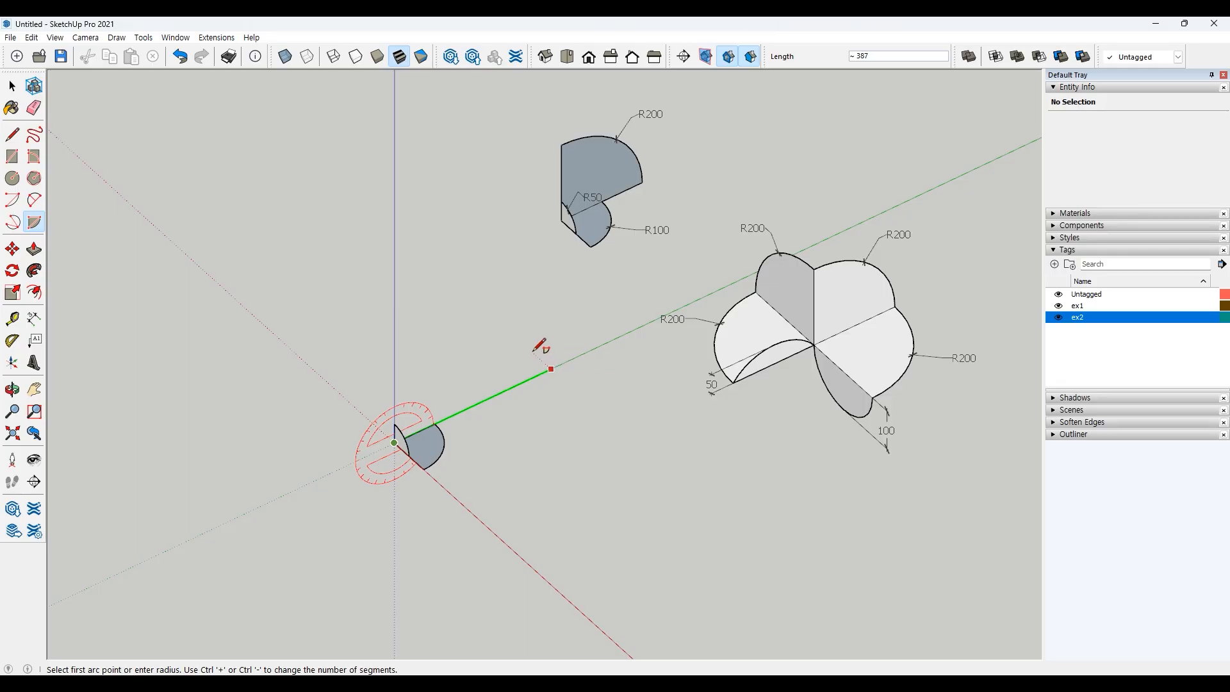
{"action": "type", "text": "200"}
{"action": "key", "text": "Return"}
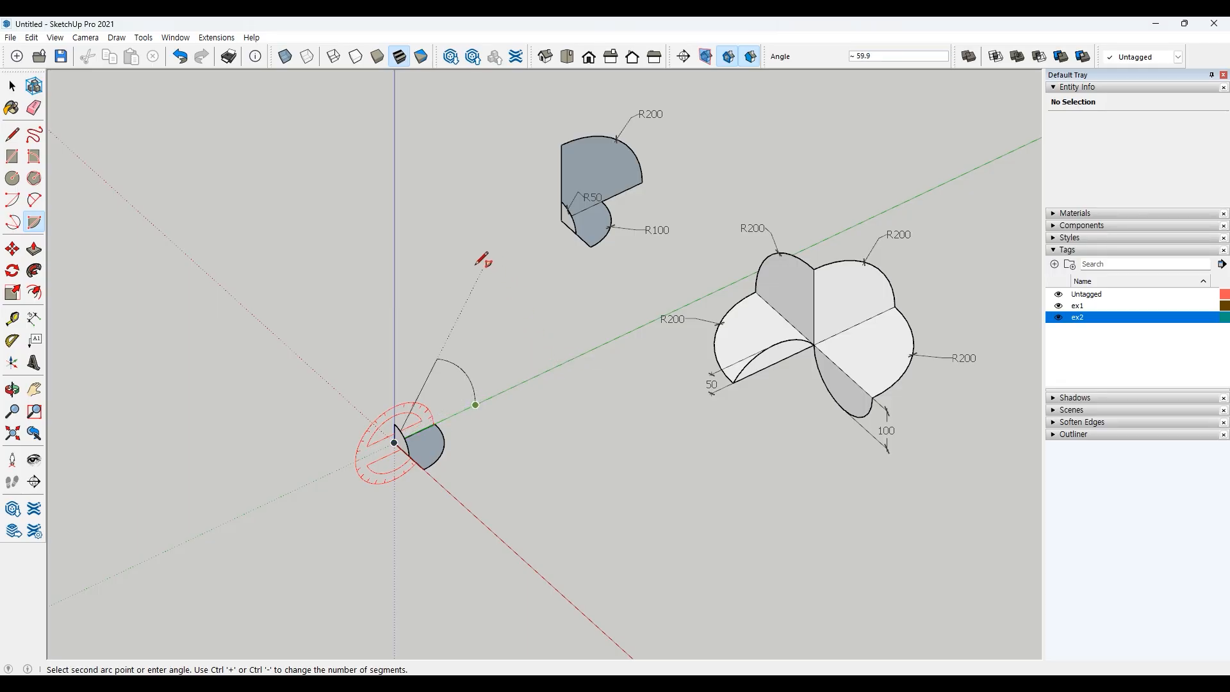
{"action": "type", "text": "90"}
{"action": "key", "text": "Return"}
{"action": "key", "text": "space"}
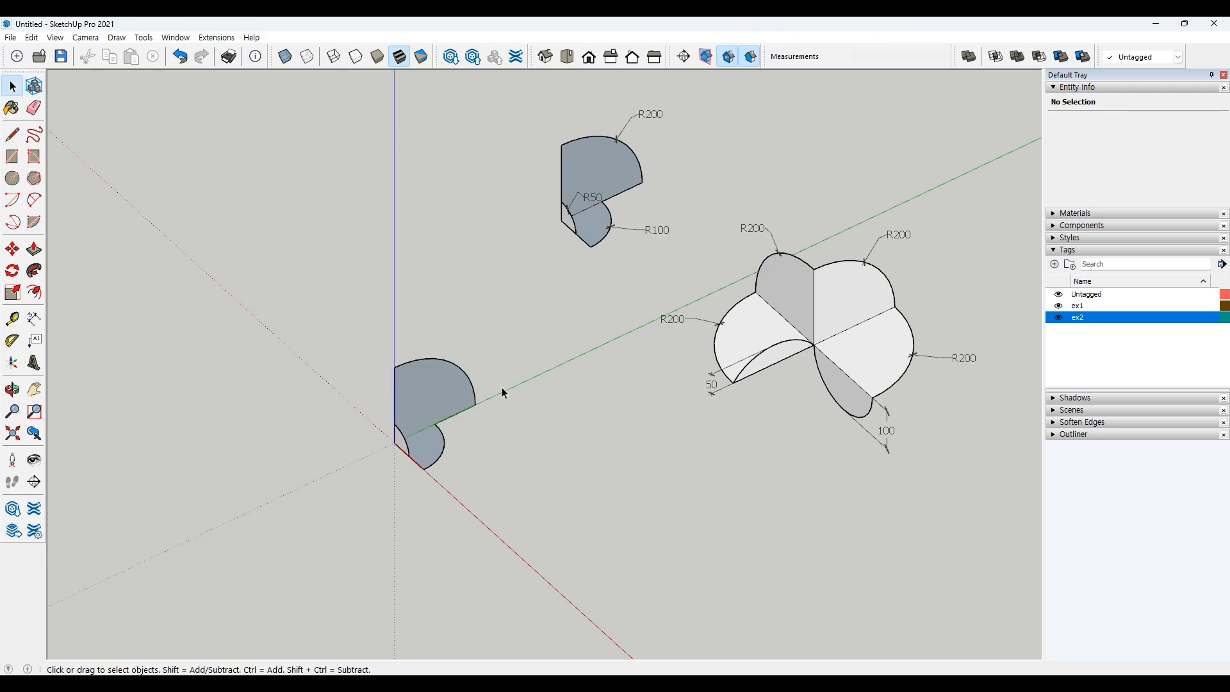
Select the whole three-sector shape and move it away from the origin to a free spot beside the dimensioned reference
{"action": "left_click_drag", "start_coordinate": [505, 319], "coordinate": [377, 482]}
{"action": "key", "text": "m"}
{"action": "left_click", "coordinate": [512, 428]}
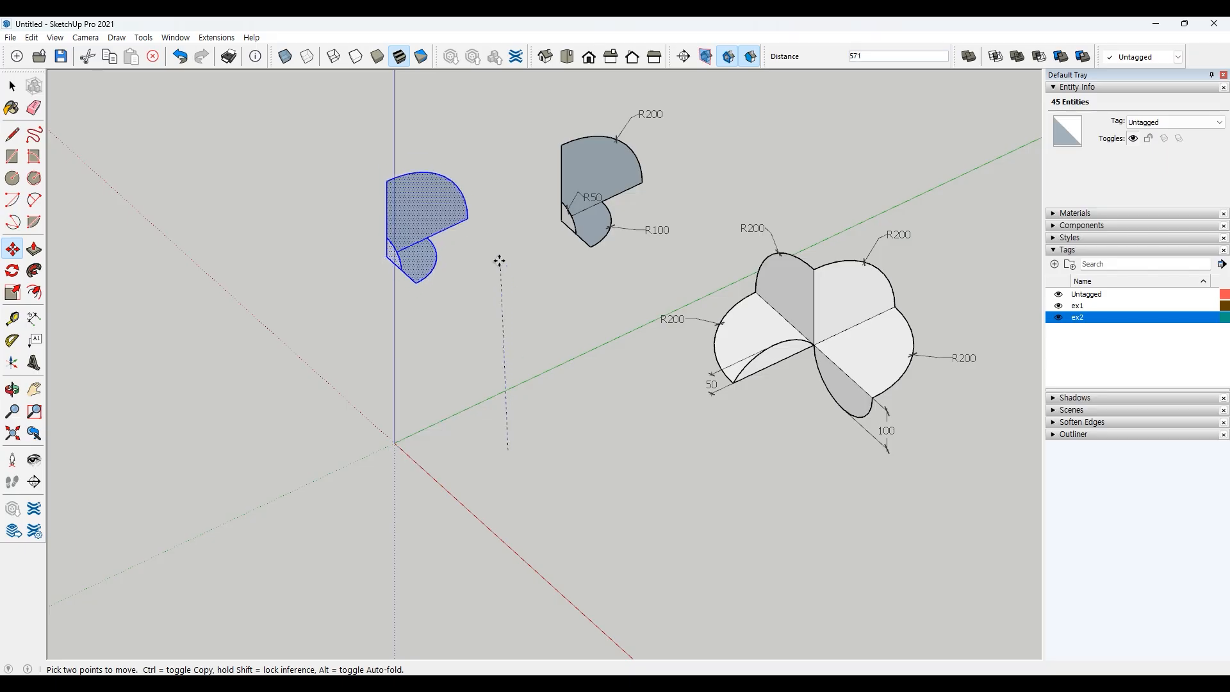
{"action": "left_click", "coordinate": [387, 187]}
{"action": "key", "text": "space"}
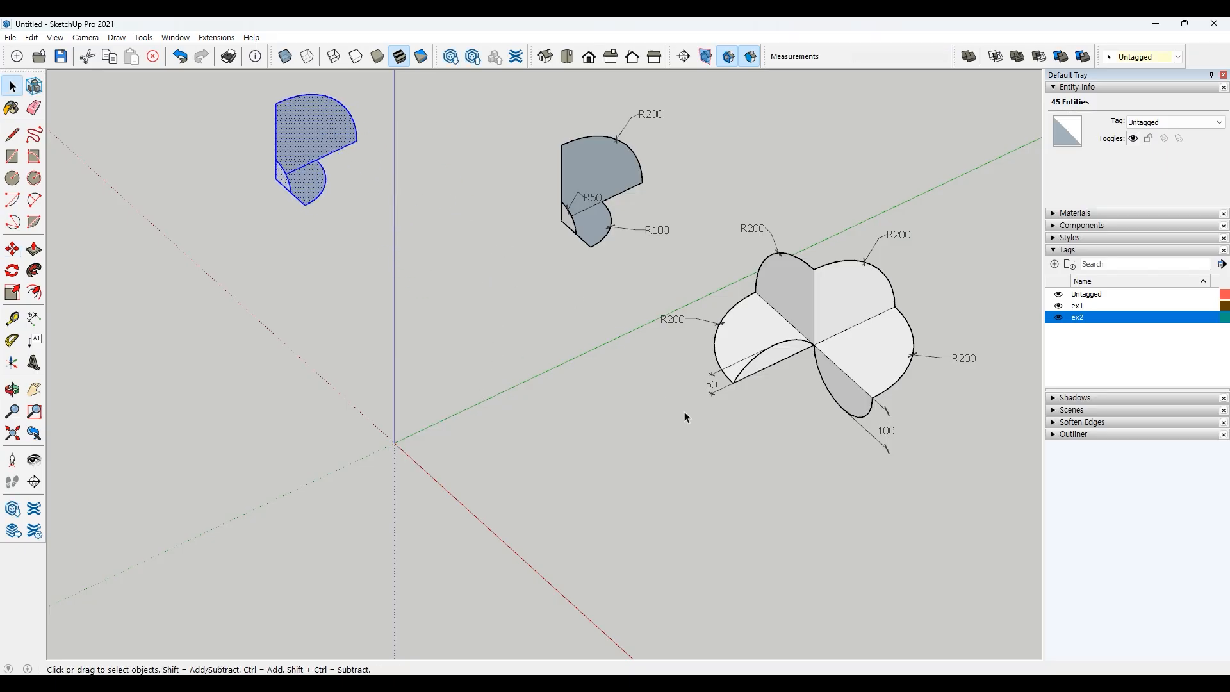
Examine the second dimensioned reference shape: its four R200 sectors around a shared centre and the two arcs with 50 and 100 bulges
{"action": "scroll", "coordinate": [808, 459], "scroll_direction": "up", "scroll_amount": 1}
{"action": "middle_click_drag", "start_coordinate": [807, 458], "coordinate": [801, 442]}
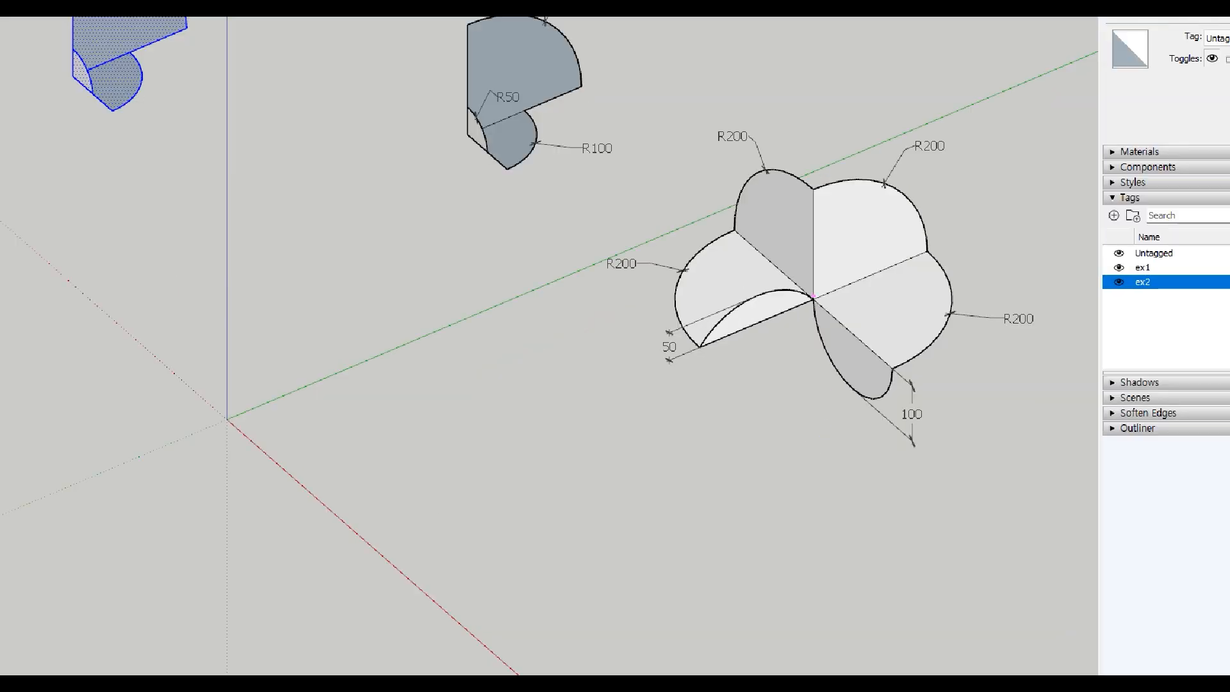
{"action": "mouse_move", "coordinate": [813, 299]}
{"action": "left_mouse_down"}
{"action": "mouse_move", "coordinate": [896, 372]}
{"action": "mouse_move", "coordinate": [947, 315]}
{"action": "mouse_move", "coordinate": [934, 250]}
{"action": "mouse_move", "coordinate": [821, 299]}
{"action": "mouse_move", "coordinate": [932, 250]}
{"action": "mouse_move", "coordinate": [877, 180]}
{"action": "mouse_move", "coordinate": [817, 184]}
{"action": "mouse_move", "coordinate": [819, 298]}
{"action": "mouse_move", "coordinate": [727, 232]}
{"action": "mouse_move", "coordinate": [752, 175]}
{"action": "mouse_move", "coordinate": [814, 173]}
{"action": "left_mouse_up"}
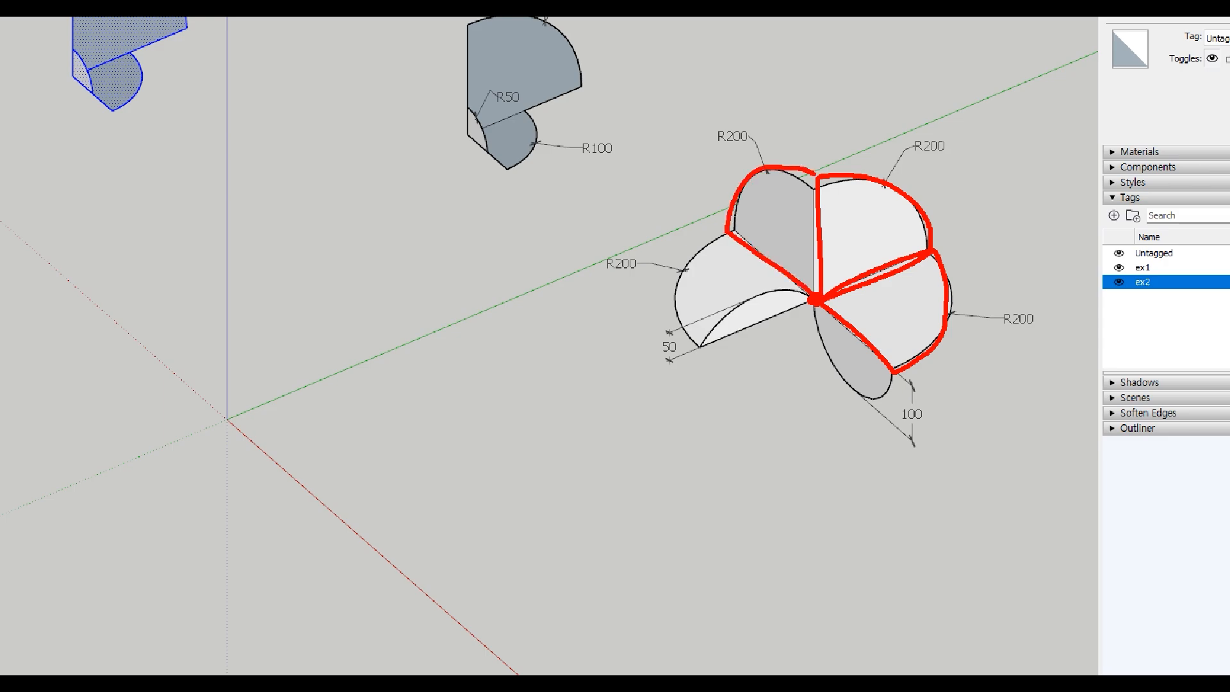
{"action": "mouse_move", "coordinate": [724, 229]}
{"action": "left_mouse_down"}
{"action": "mouse_move", "coordinate": [674, 321]}
{"action": "mouse_move", "coordinate": [735, 339]}
{"action": "mouse_move", "coordinate": [812, 300]}
{"action": "left_mouse_up"}
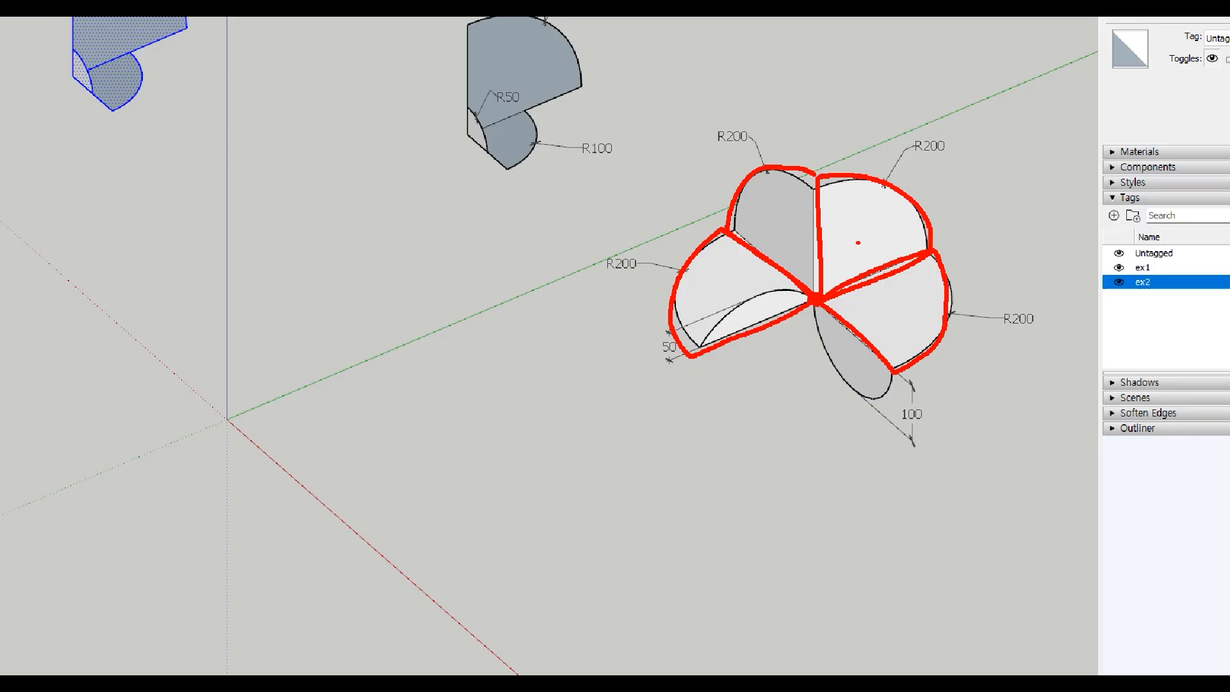
{"action": "mouse_move", "coordinate": [700, 350]}
{"action": "left_mouse_down"}
{"action": "mouse_move", "coordinate": [724, 312]}
{"action": "mouse_move", "coordinate": [810, 296]}
{"action": "mouse_move", "coordinate": [755, 321]}
{"action": "left_mouse_up"}
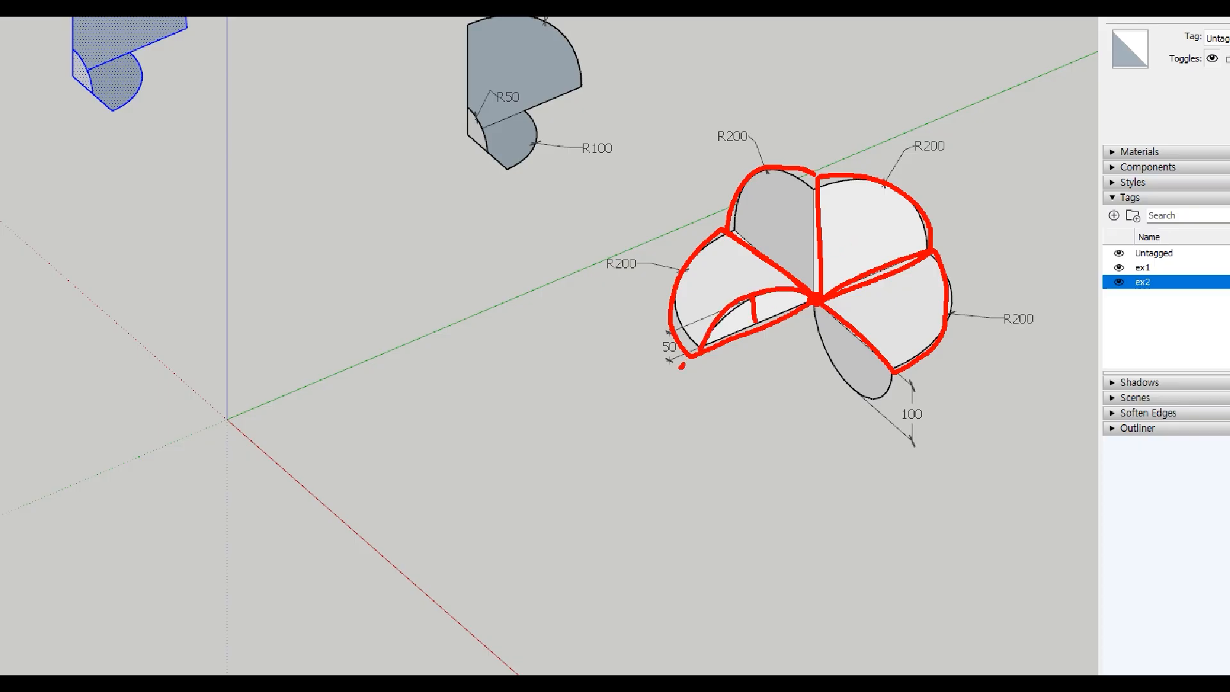
{"action": "left_click_drag", "start_coordinate": [682, 366], "coordinate": [687, 374]}
{"action": "mouse_move", "coordinate": [816, 303]}
{"action": "left_mouse_down"}
{"action": "mouse_move", "coordinate": [894, 370]}
{"action": "mouse_move", "coordinate": [854, 404]}
{"action": "left_mouse_up"}
{"action": "mouse_move", "coordinate": [915, 441]}
{"action": "left_mouse_down"}
{"action": "mouse_move", "coordinate": [883, 415]}
{"action": "mouse_move", "coordinate": [931, 435]}
{"action": "left_mouse_up"}
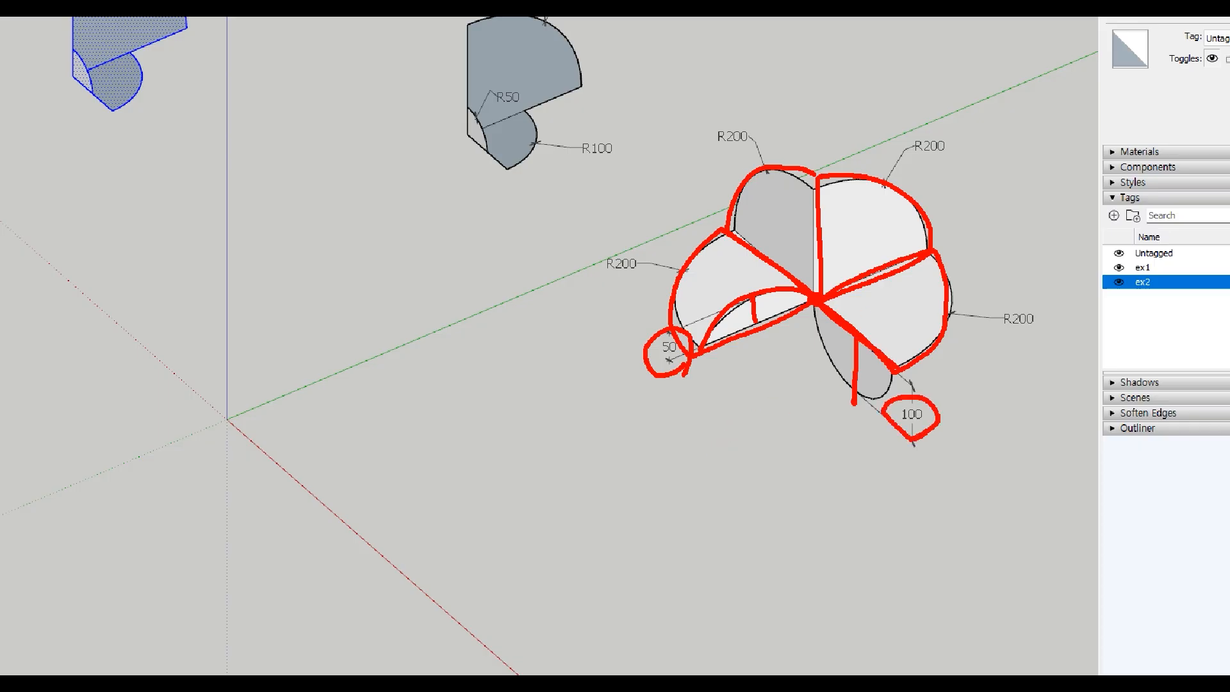
{"action": "key", "text": "Escape"}
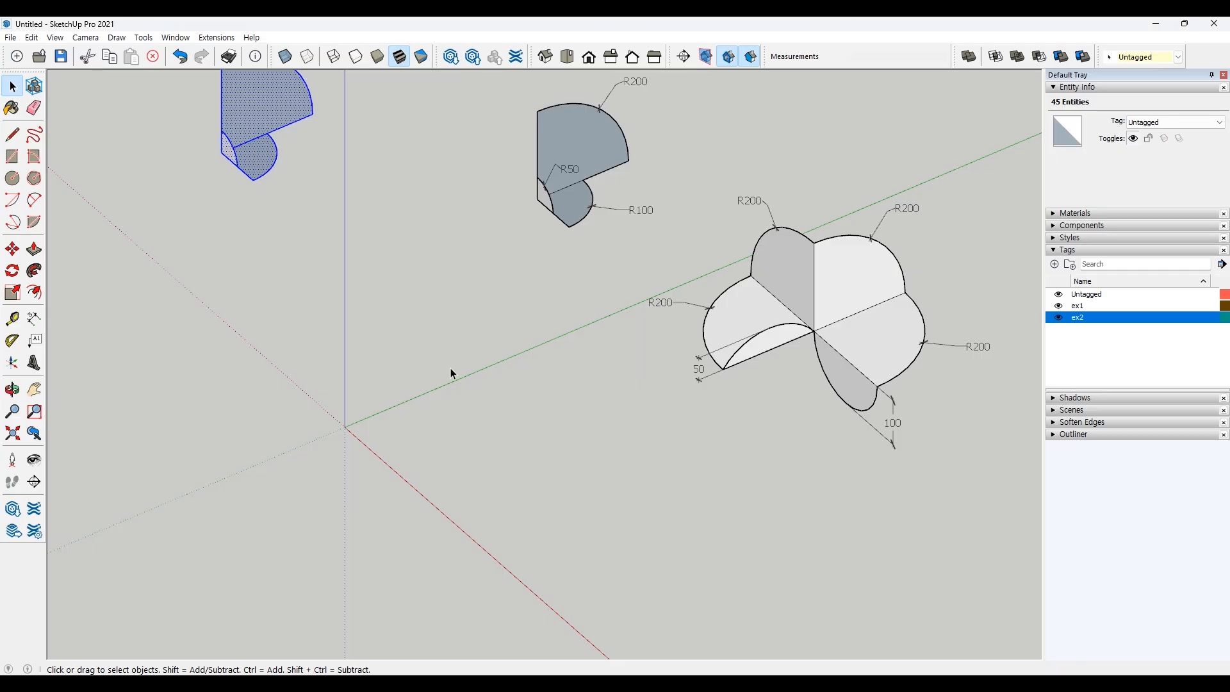
Draw a 90° pie sector of radius 200 on the ground plane, centred on the origin, from the red axis to the green axis
{"action": "left_click", "coordinate": [34, 222]}
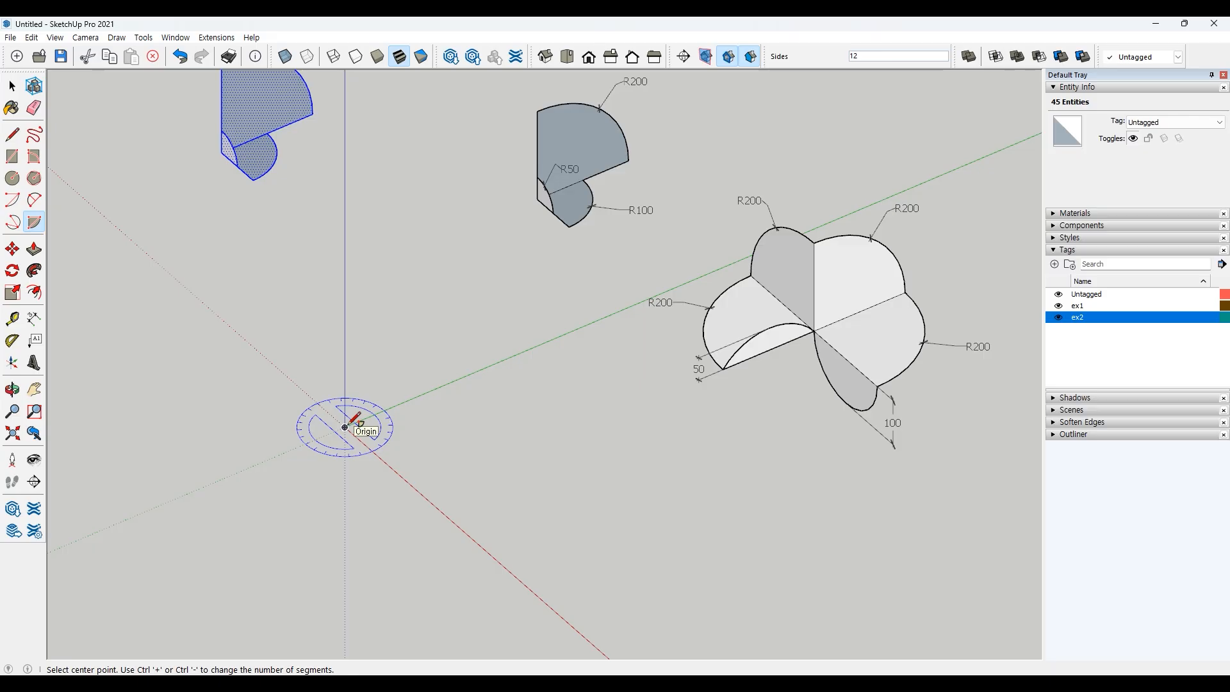
{"action": "left_click", "coordinate": [345, 427]}
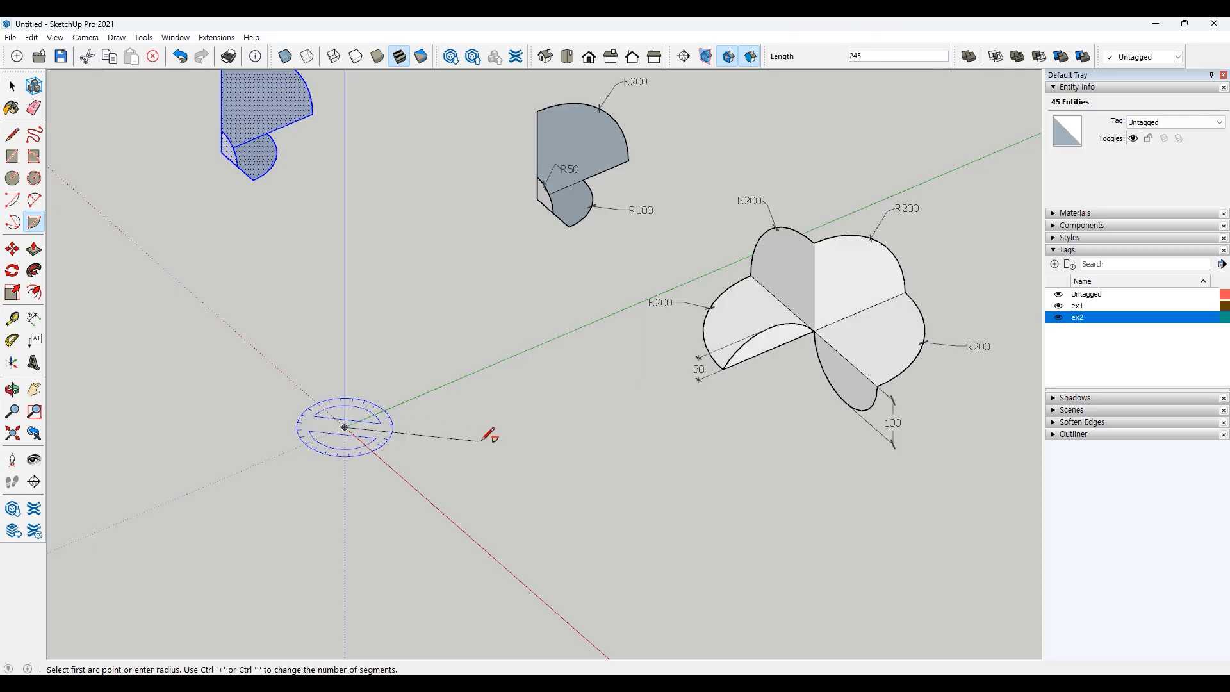
{"action": "key", "text": "Right"}
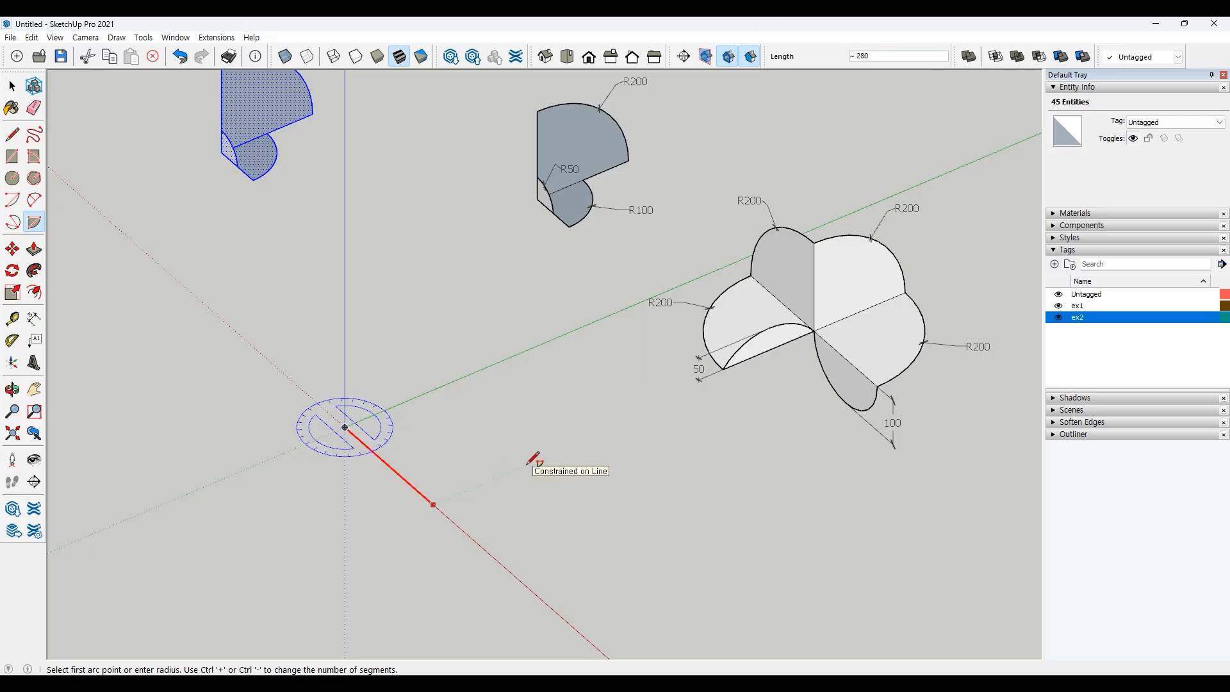
{"action": "left_click", "coordinate": [524, 464]}
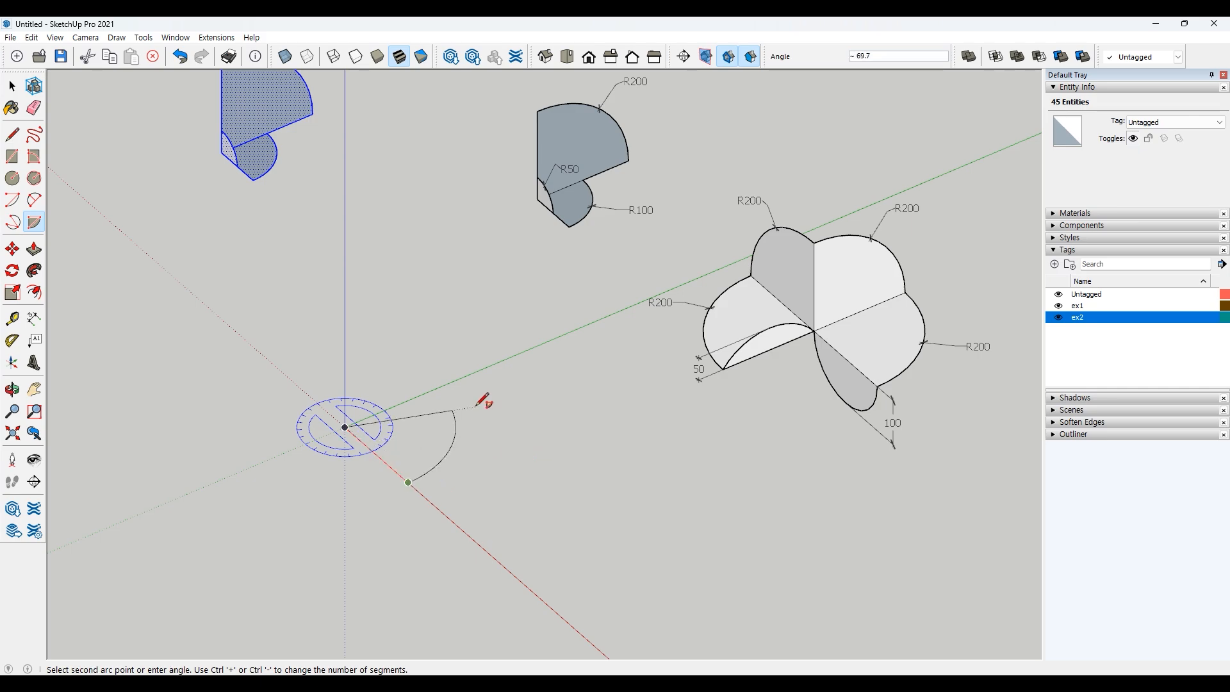
{"action": "type", "text": "90"}
{"action": "key", "text": "Return"}
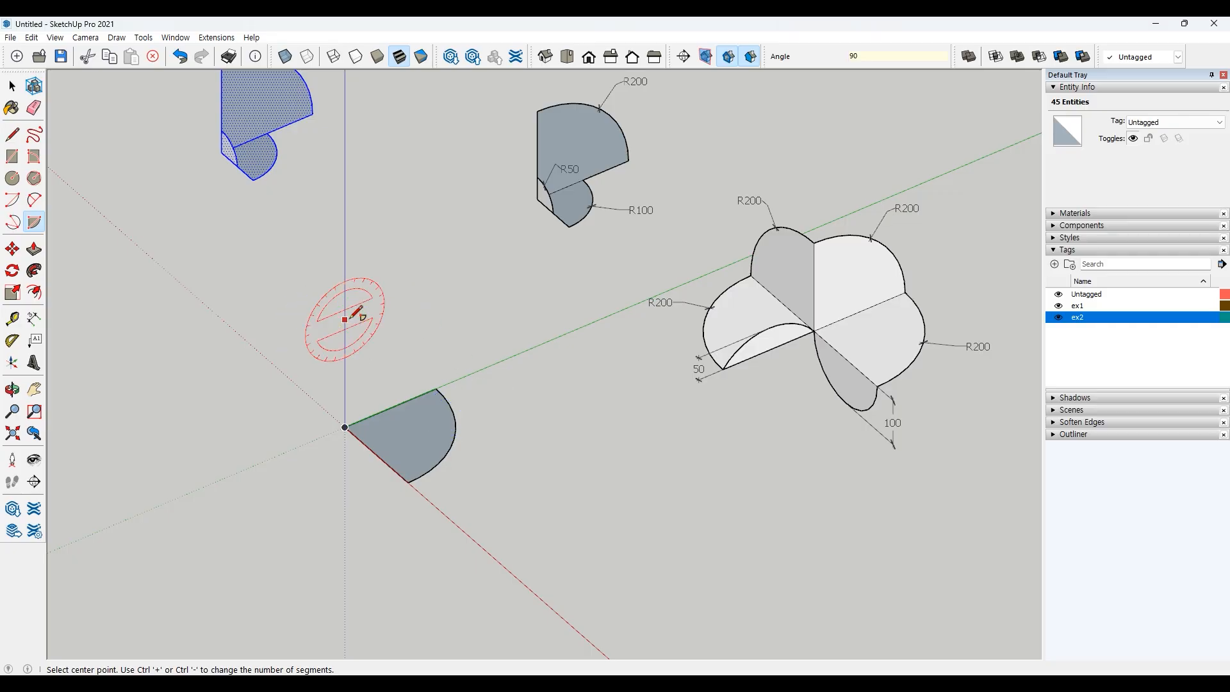
Draw a vertical 90° pie sector perpendicular to the red axis, from the origin and the ground sector's green-axis corner up to the blue axis
{"action": "left_click", "coordinate": [346, 427]}
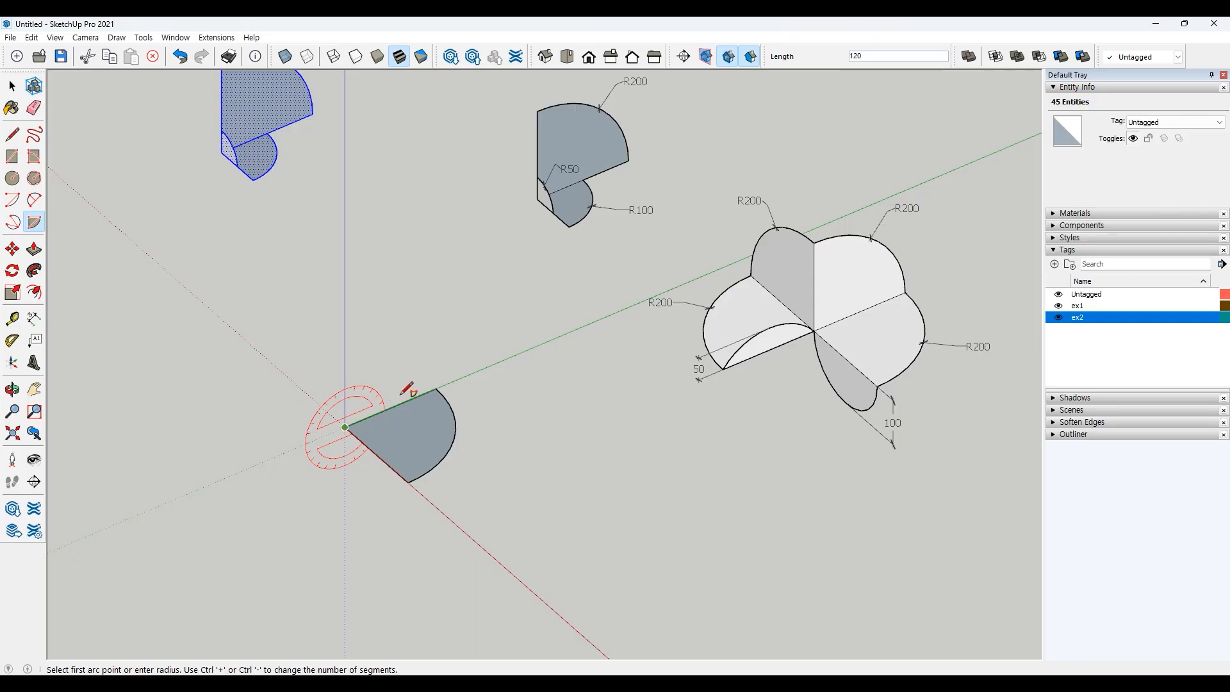
{"action": "left_click", "coordinate": [436, 389]}
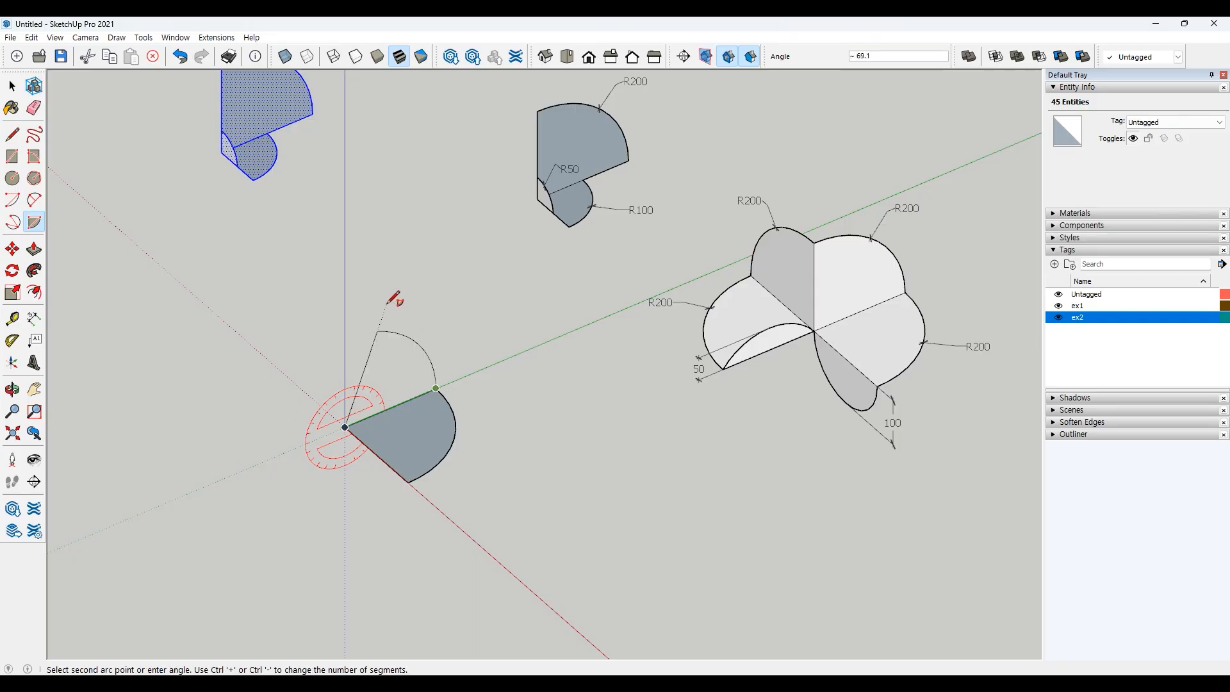
{"action": "type", "text": "90"}
{"action": "key", "text": "Return"}
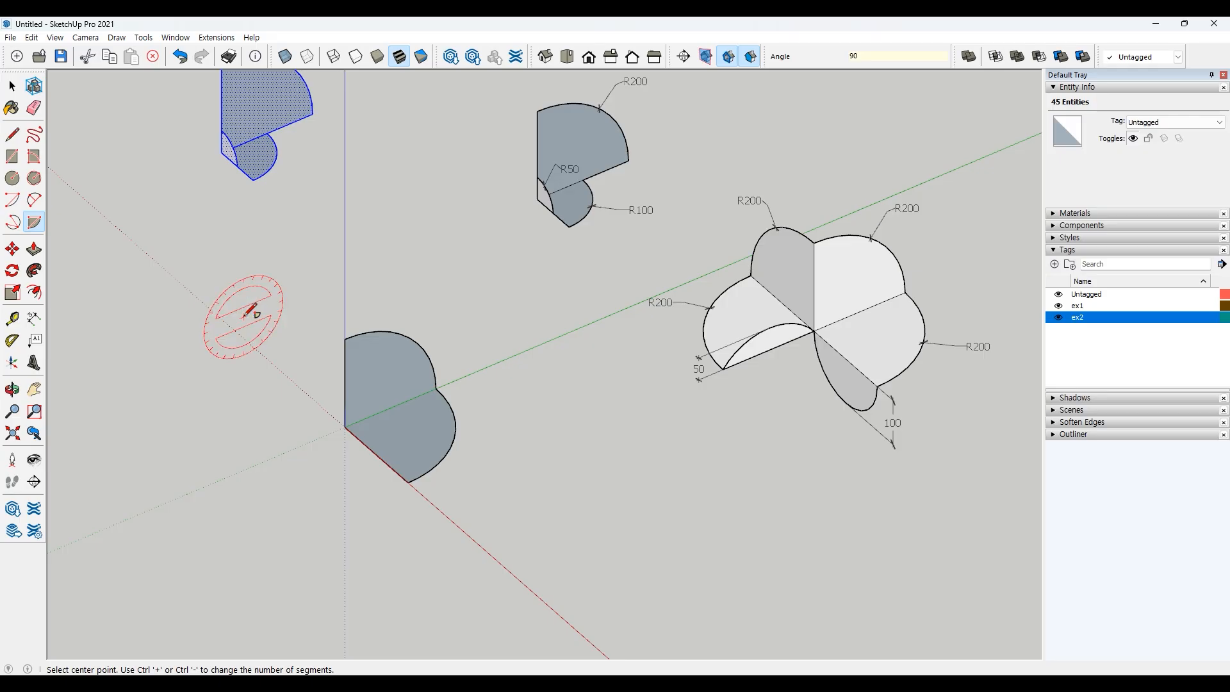
Draw a vertical 90° pie sector perpendicular to the green axis, from the origin and the upright sector's top corner to the negative red axis
{"action": "left_click", "coordinate": [346, 427]}
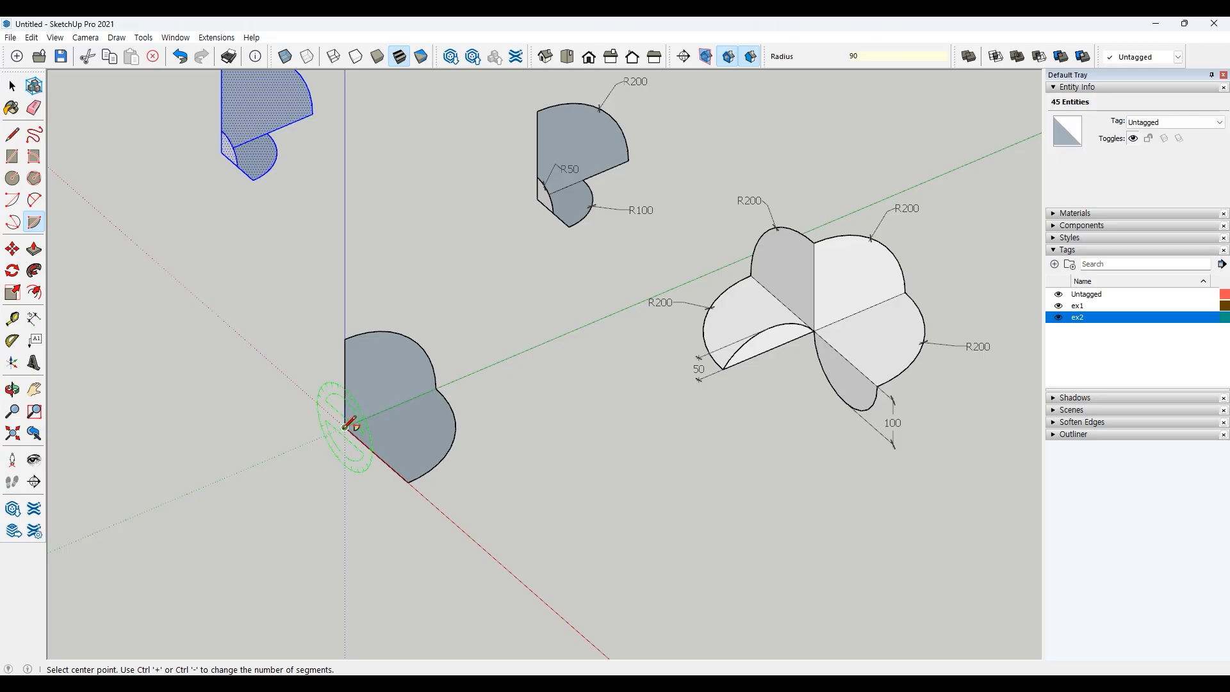
{"action": "left_click", "coordinate": [346, 338]}
{"action": "left_click", "coordinate": [345, 338]}
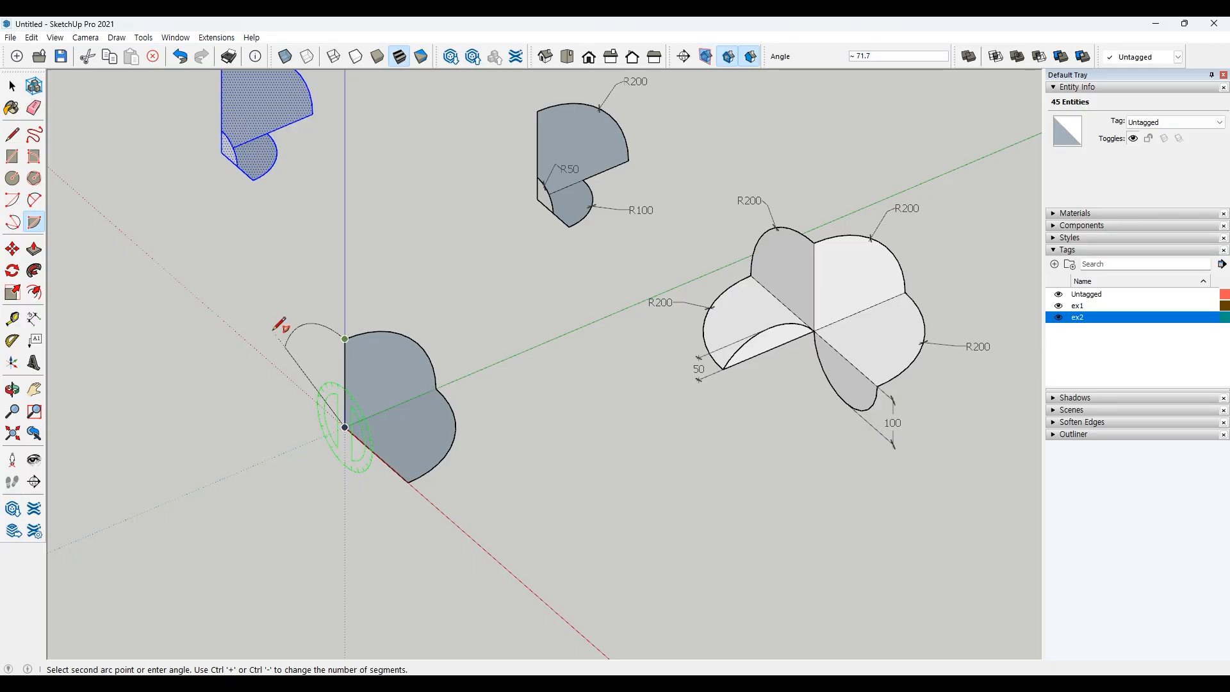
{"action": "type", "text": "90"}
{"action": "key", "text": "Return"}
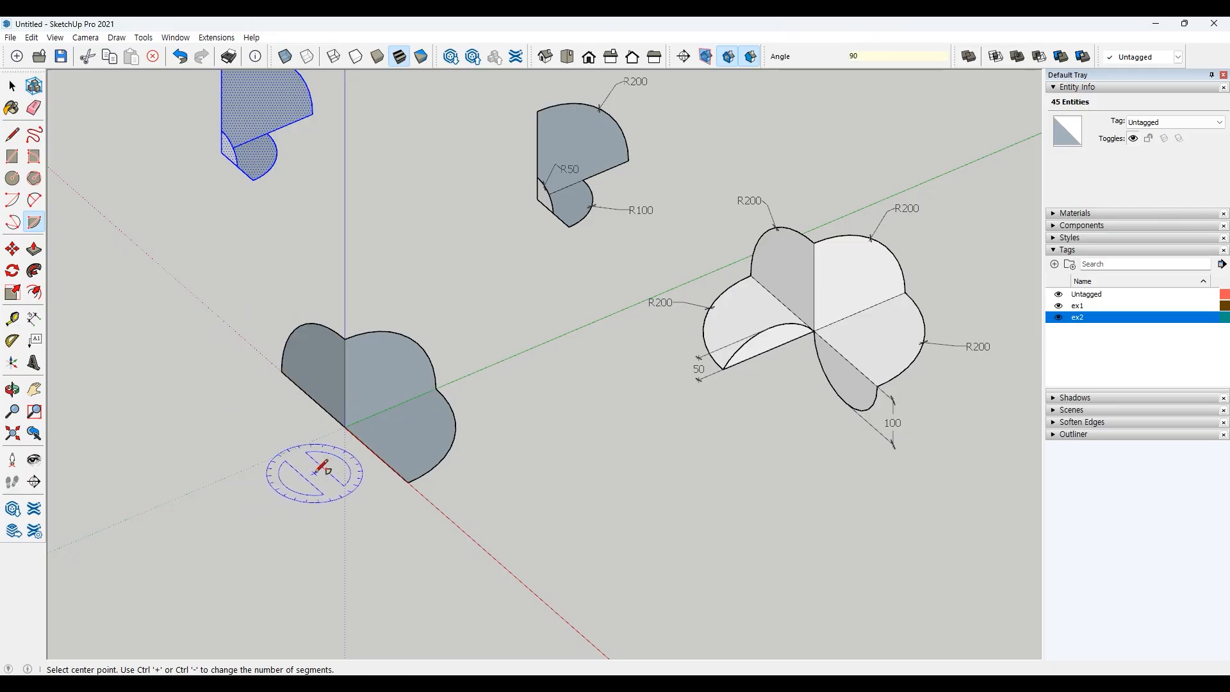
Draw a 90° pie sector on the ground plane about the origin, from the second upright sector's outer corner to the negative green axis
{"action": "left_click", "coordinate": [345, 427]}
{"action": "left_click", "coordinate": [346, 427]}
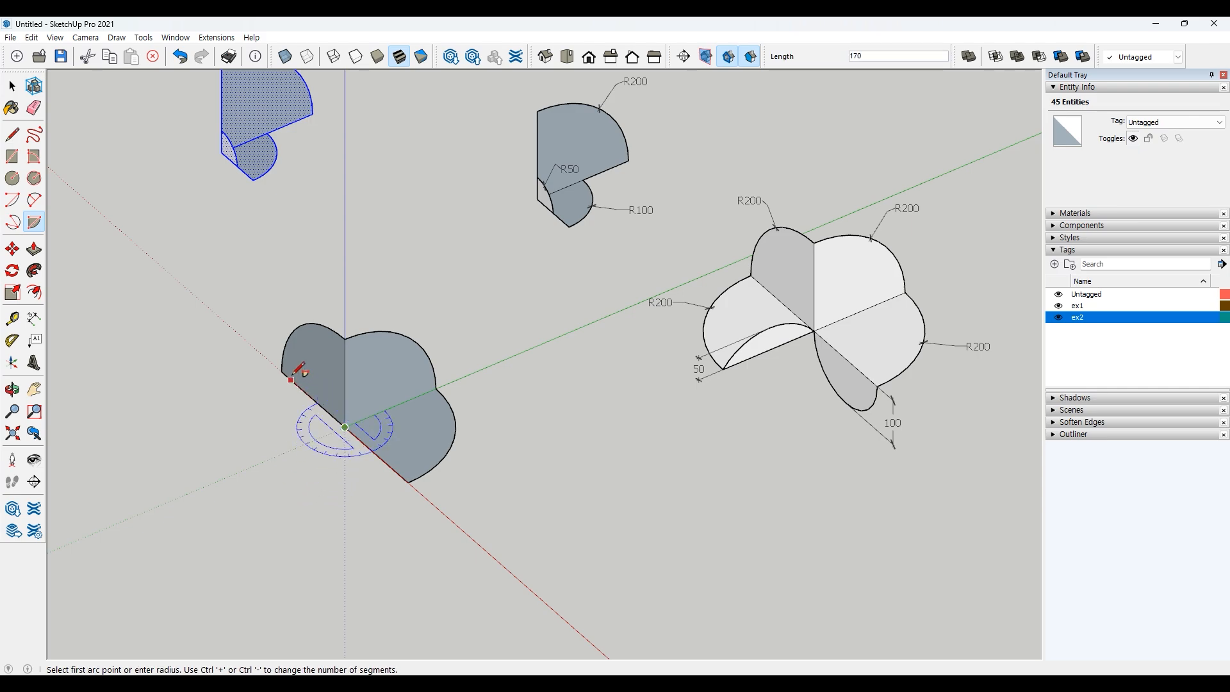
{"action": "left_click", "coordinate": [282, 371]}
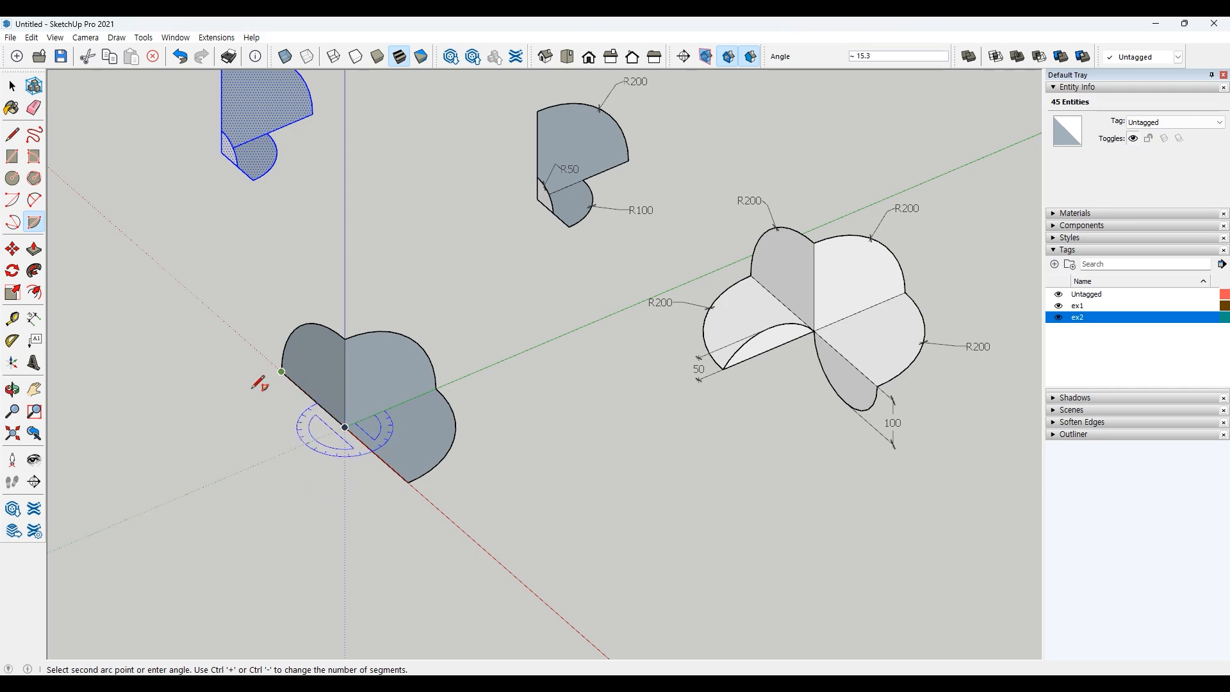
{"action": "type", "text": "90"}
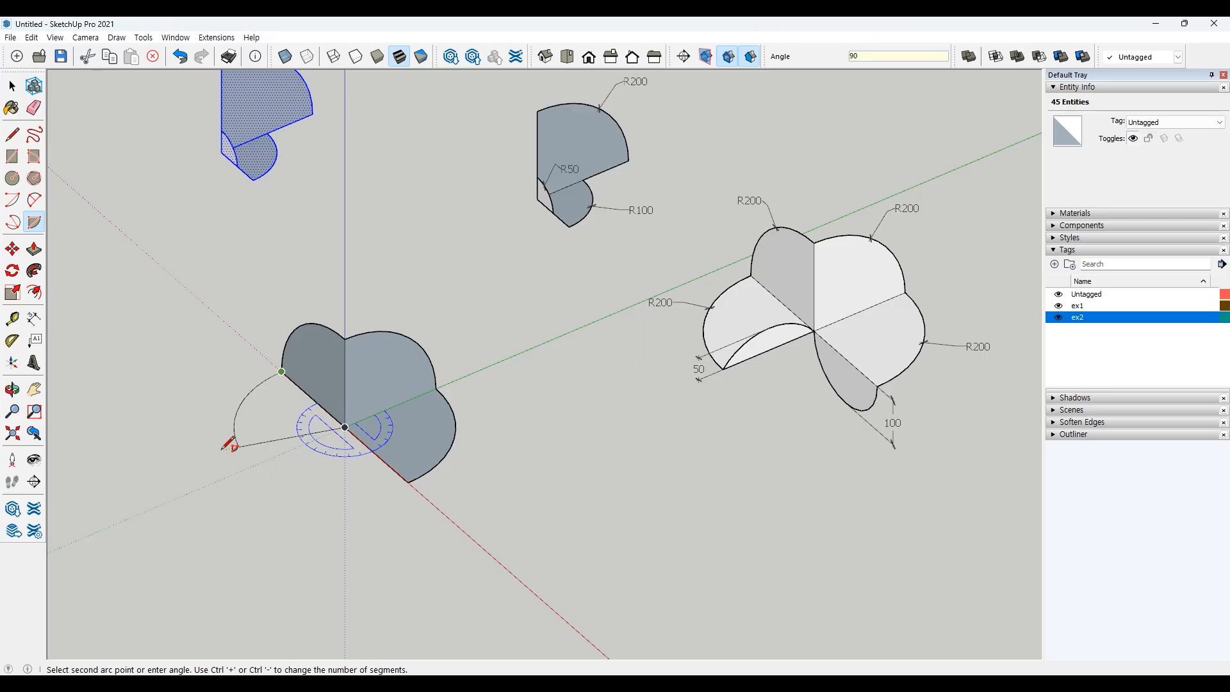
{"action": "key", "text": "Return"}
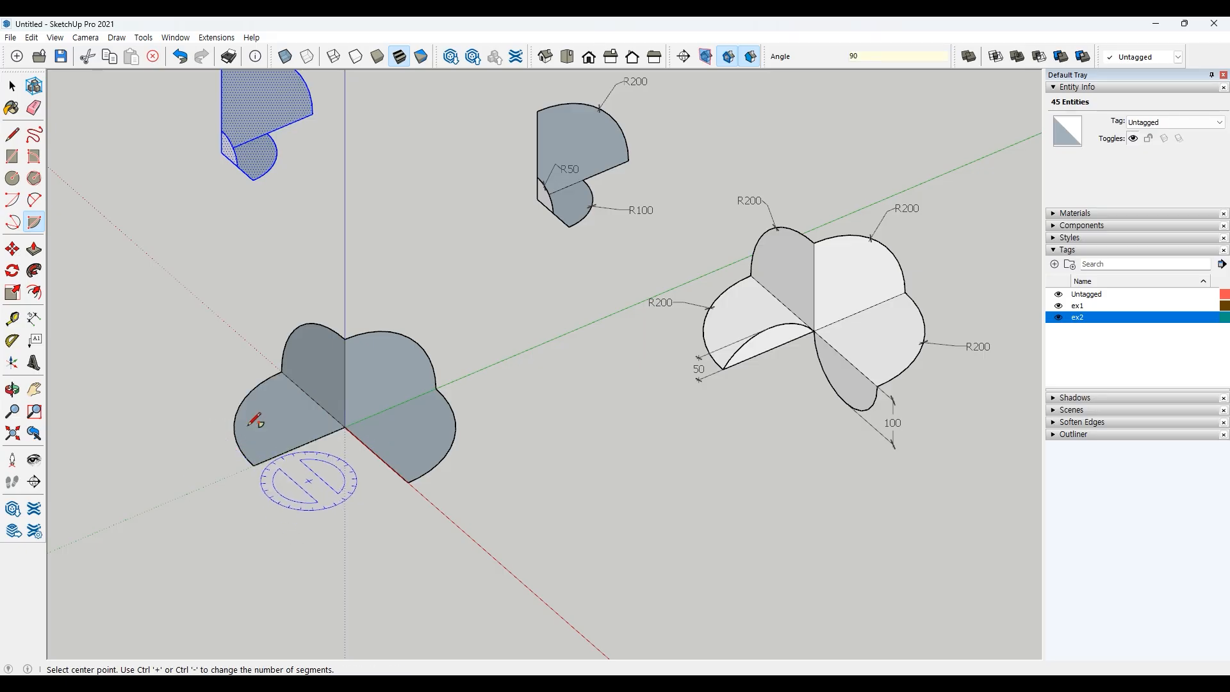
Draw a 2 Point Arc over the ground sector's edge on the negative green axis, bulging 50 upward along the blue axis
{"action": "left_click", "coordinate": [34, 200]}
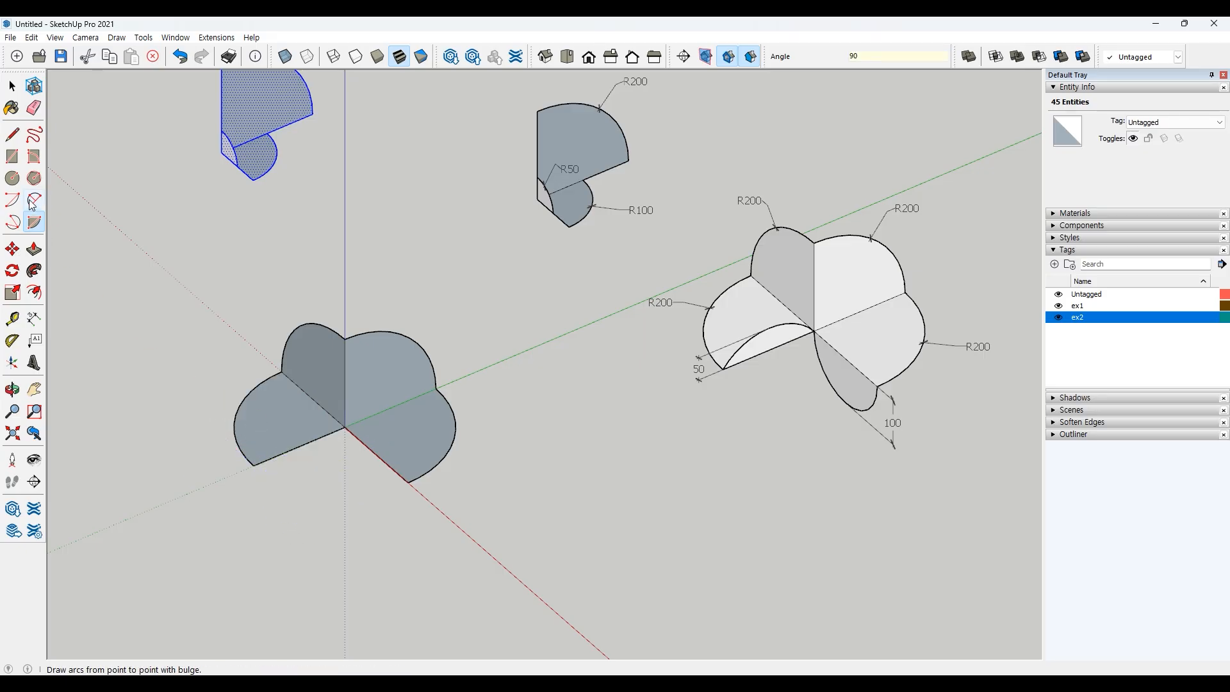
{"action": "left_click", "coordinate": [253, 465]}
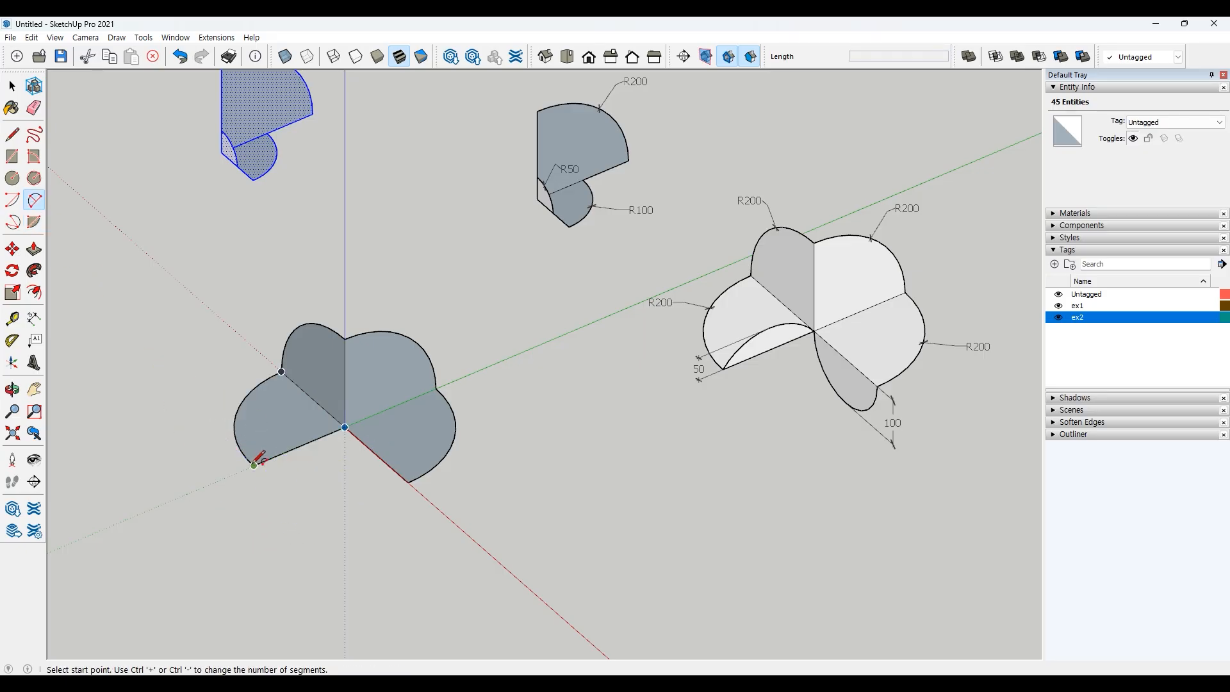
{"action": "left_click", "coordinate": [345, 428]}
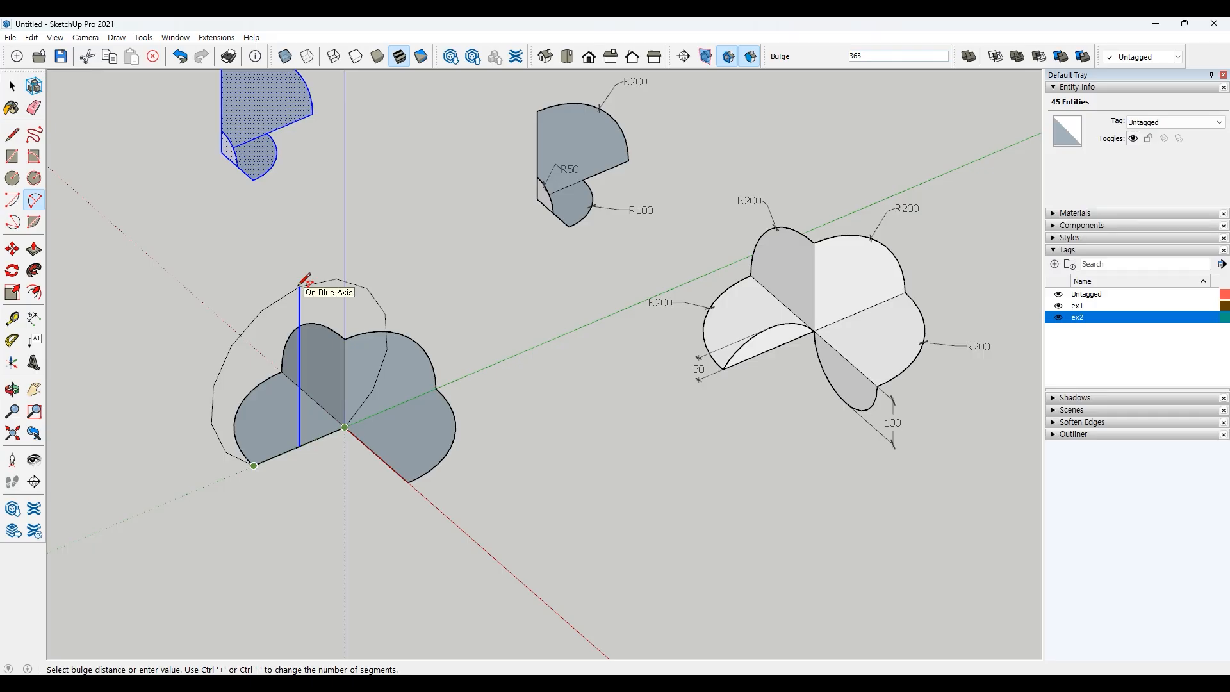
{"action": "type", "text": "50"}
{"action": "key", "text": "Return"}
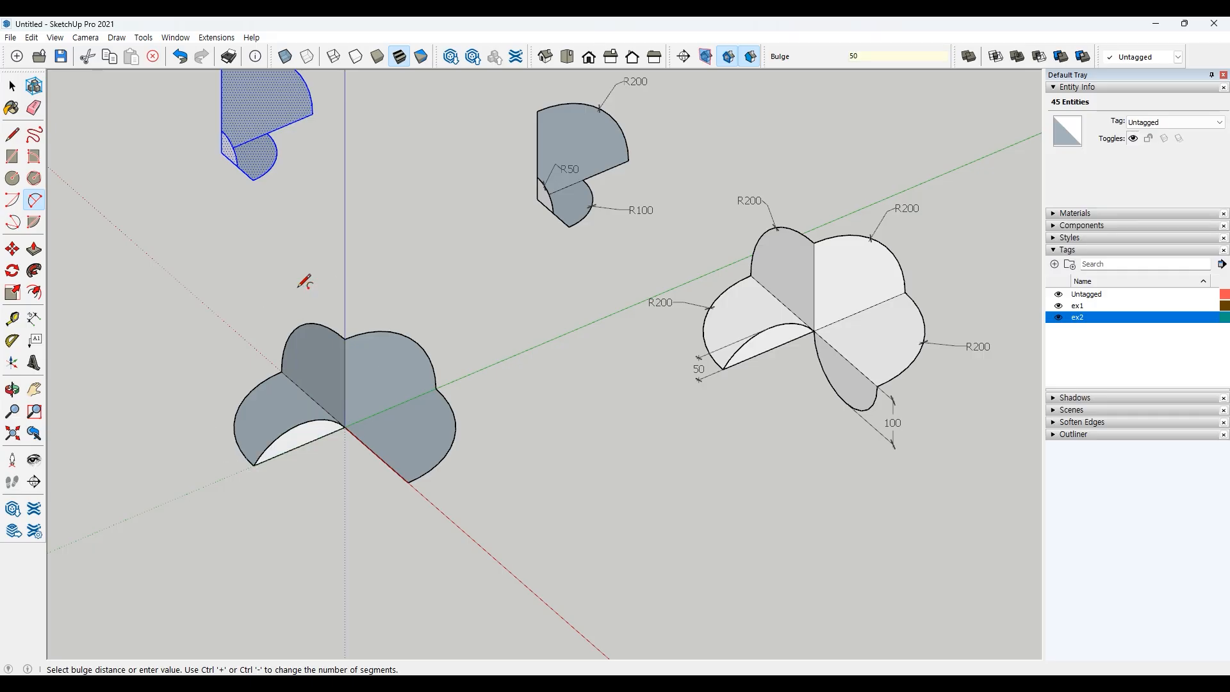
Draw a 2 Point Arc along the first ground sector's red-axis edge, bulging 100 downward along the blue axis
{"action": "left_click", "coordinate": [345, 428]}
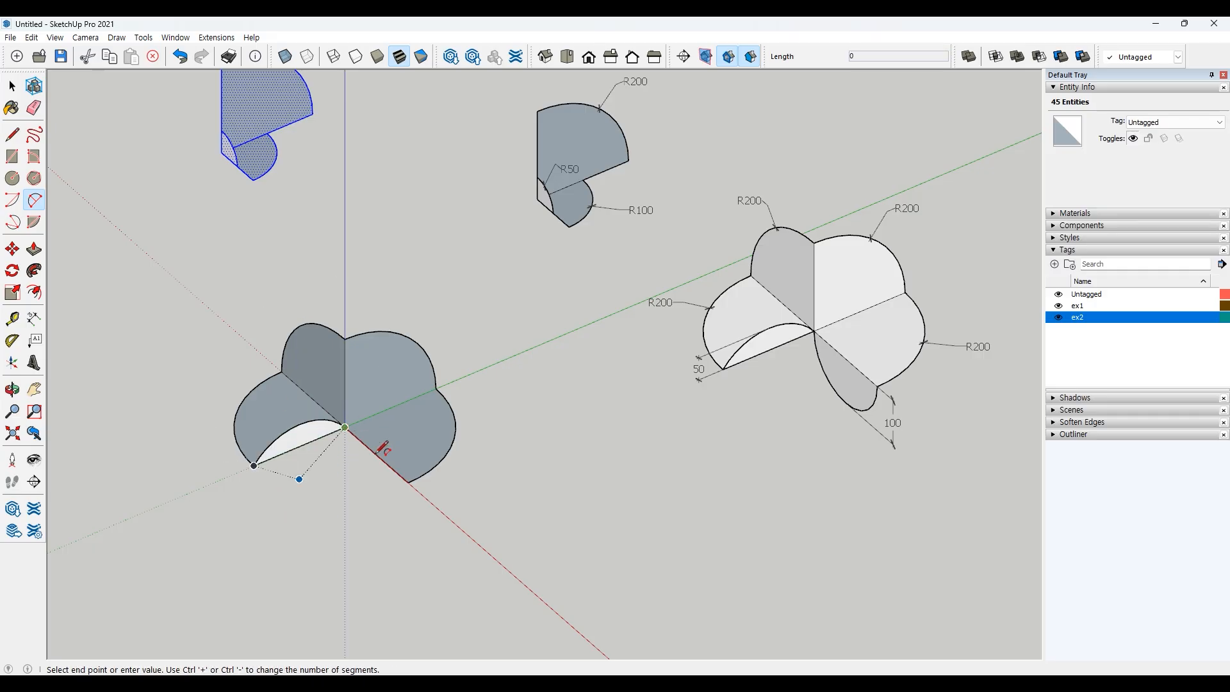
{"action": "left_click", "coordinate": [408, 480]}
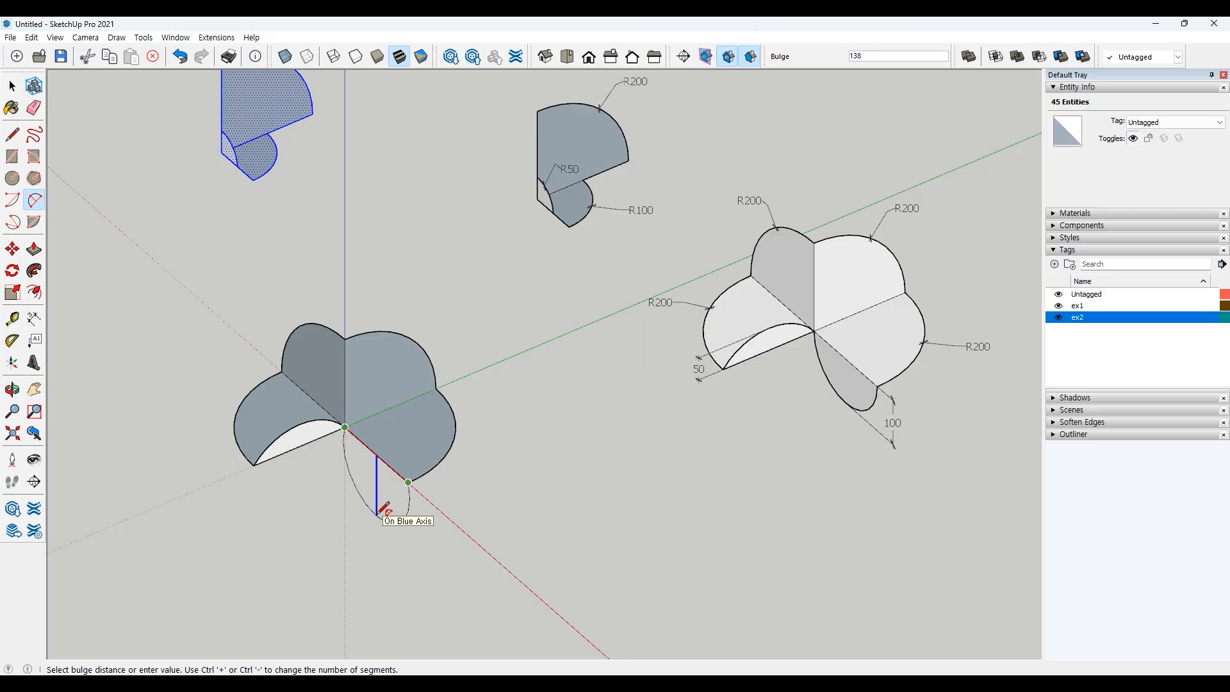
{"action": "type", "text": "100"}
{"action": "key", "text": "Return"}
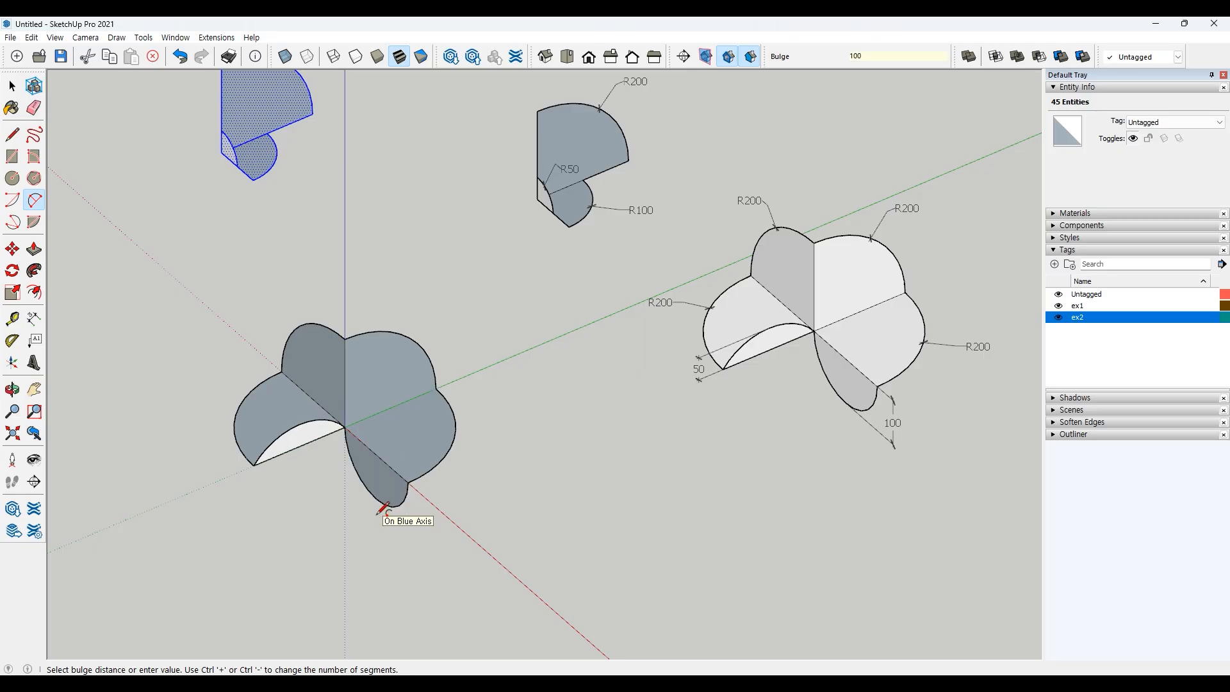
{"action": "key", "text": "space"}
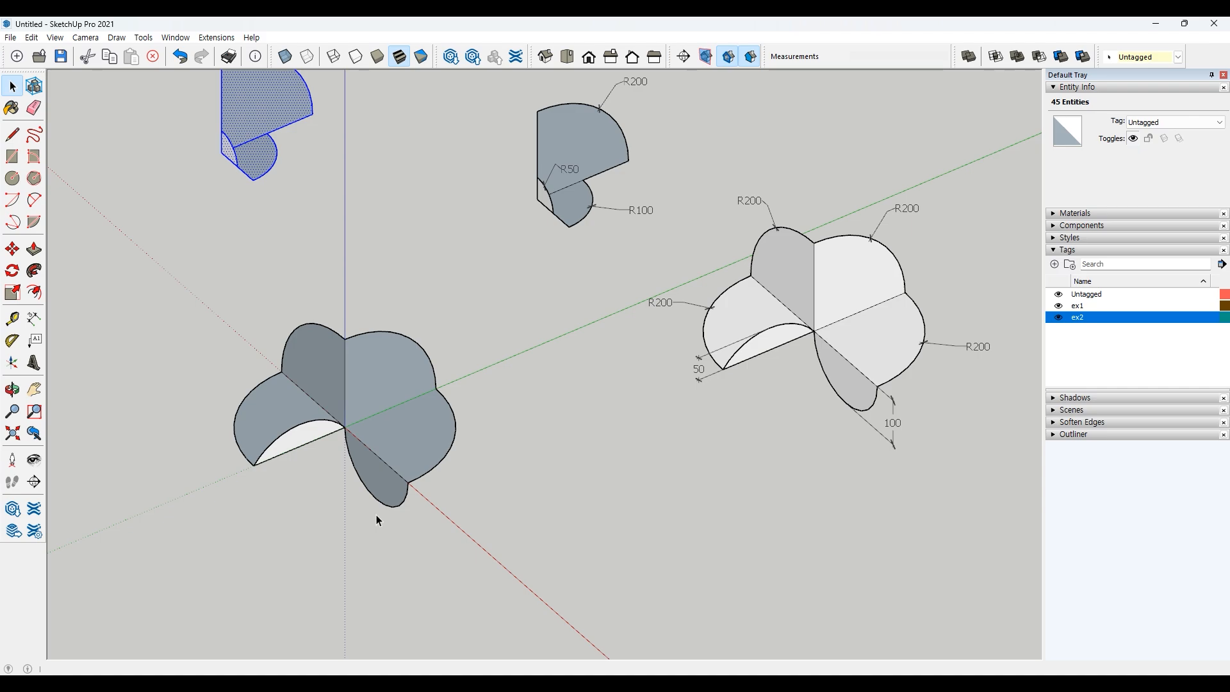
Select the five faces showing their back side on the new shape and reverse them
{"action": "left_click", "coordinate": [374, 471]}
{"action": "left_click", "coordinate": [404, 429], "text": "shift"}
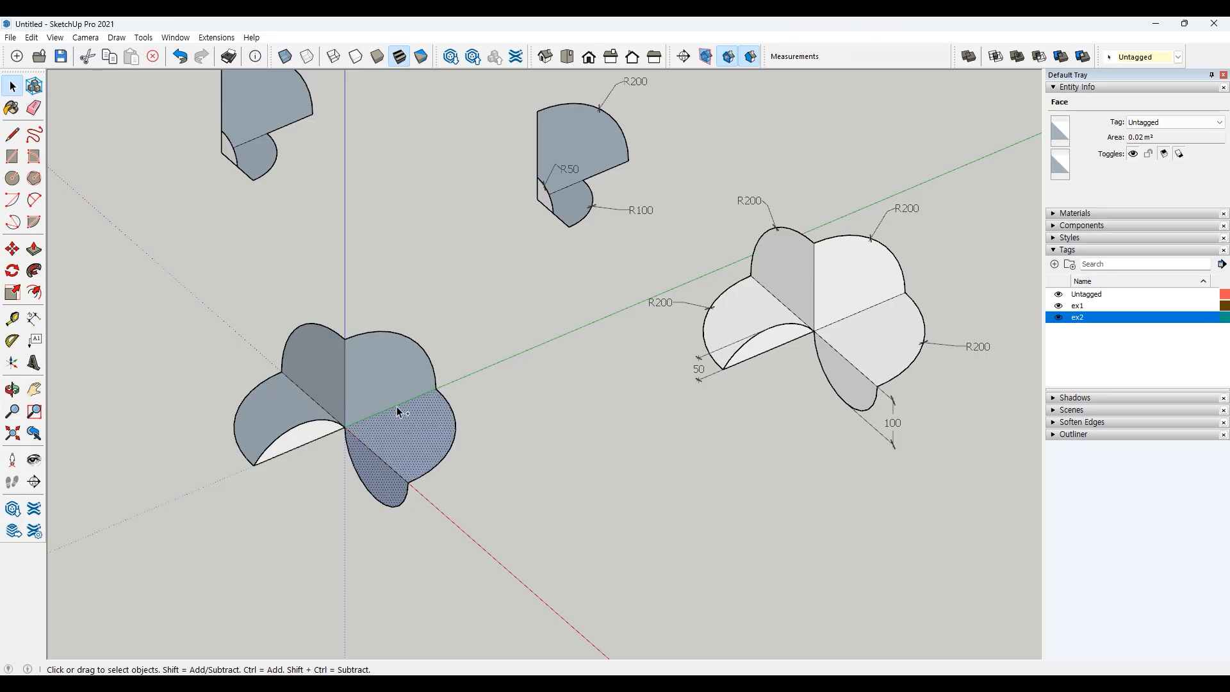
{"action": "left_click", "coordinate": [325, 366], "text": "shift"}
{"action": "left_click", "coordinate": [284, 413], "text": "shift"}
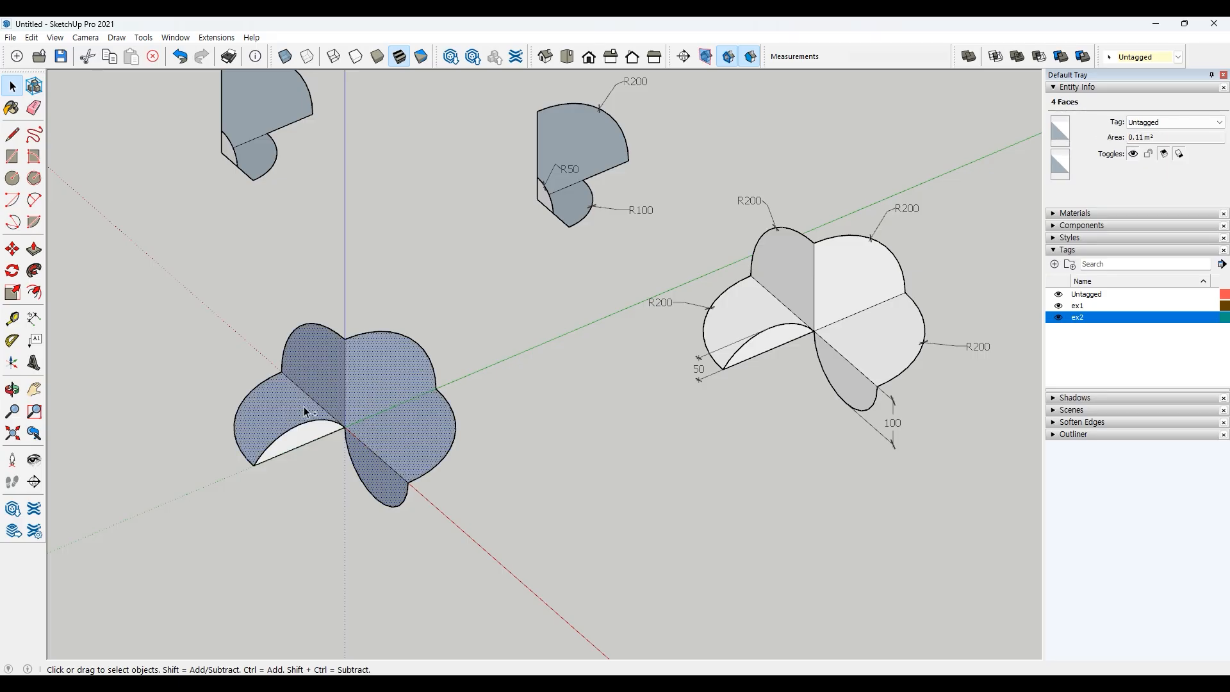
{"action": "right_click", "coordinate": [371, 376]}
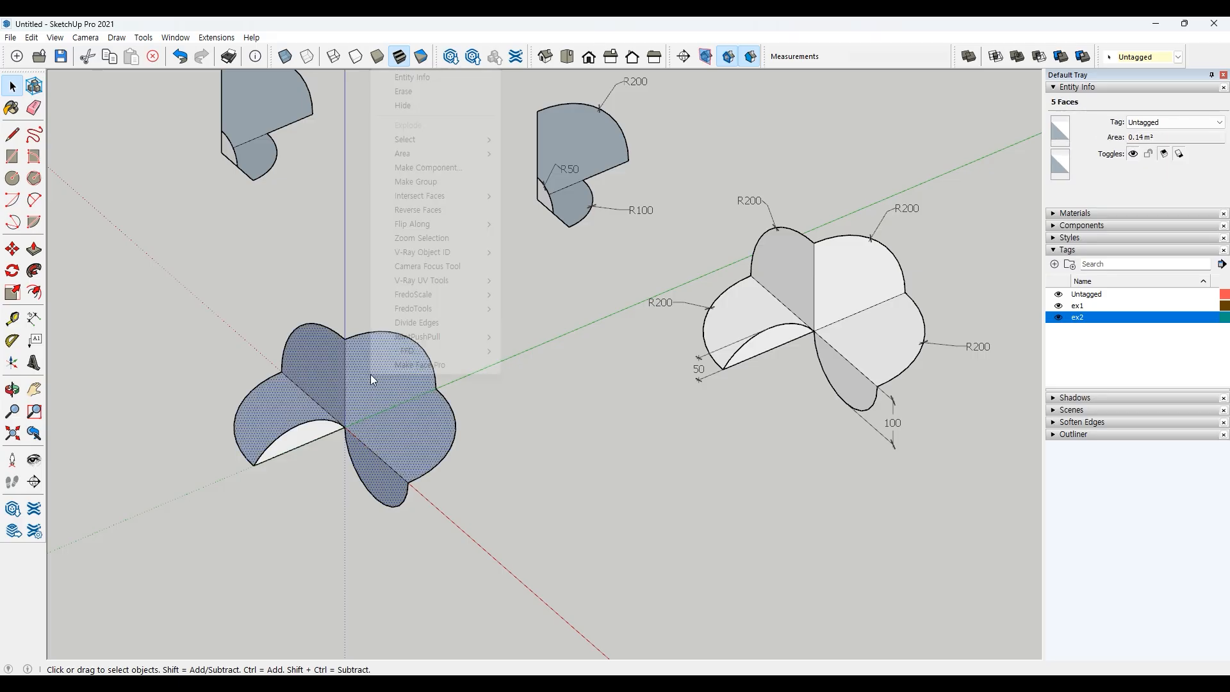
{"action": "left_click", "coordinate": [419, 209]}
{"action": "left_click", "coordinate": [492, 454]}
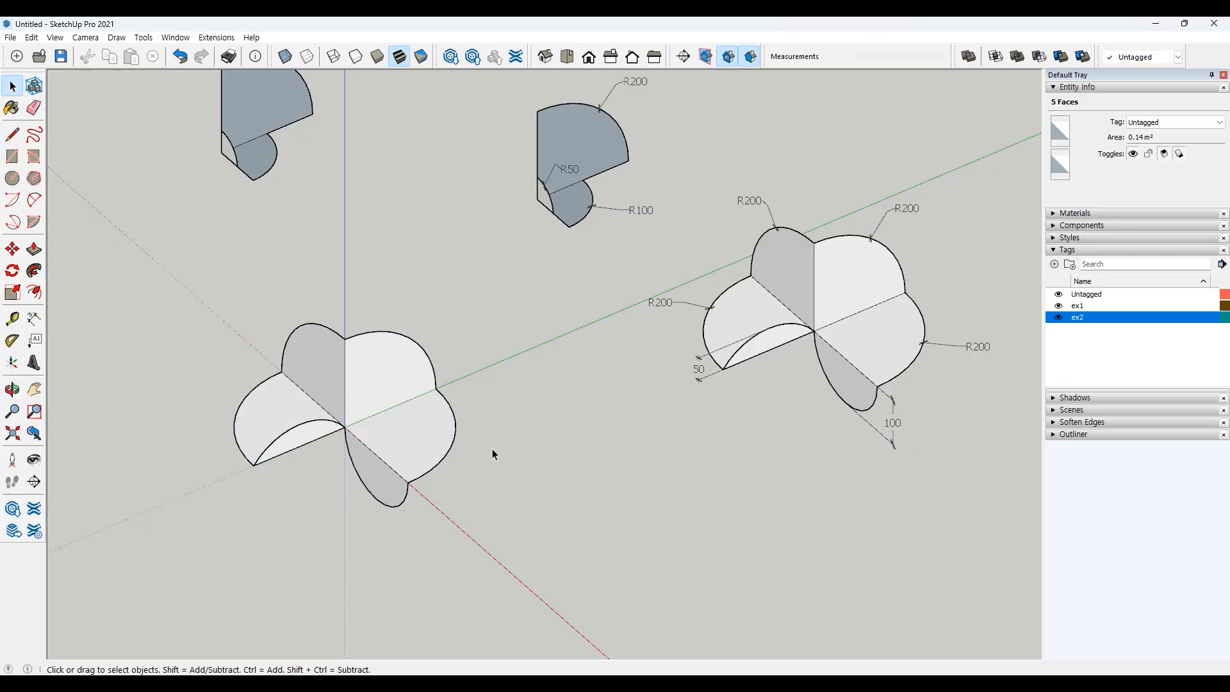